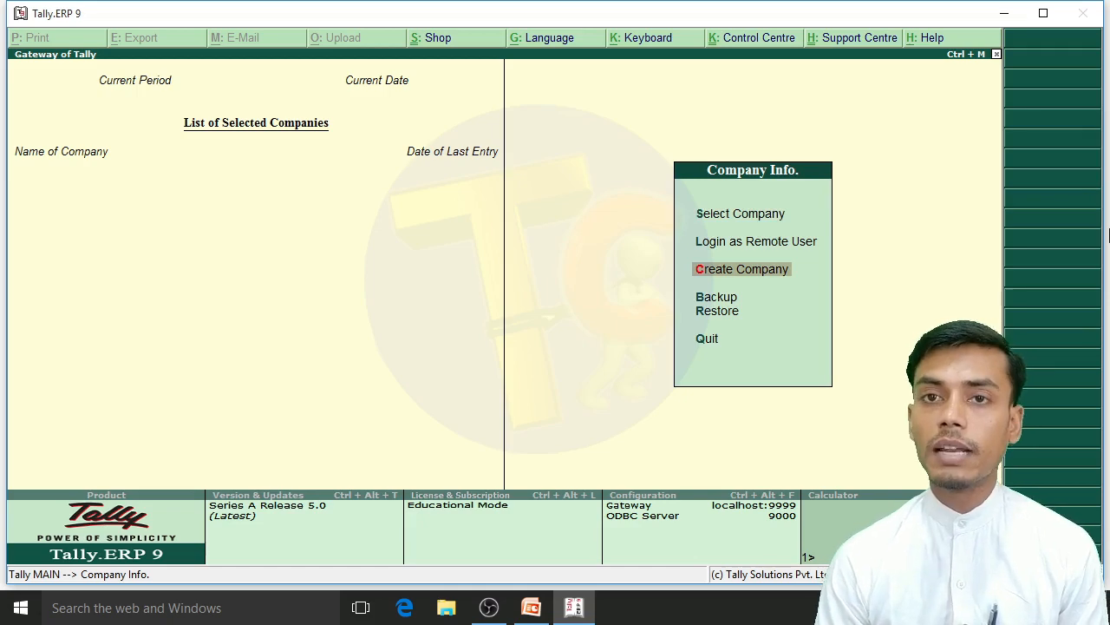
Step: Start creating a company named ABC Company with the same mailing name and fill in its address
{"action": "key", "text": "Return"}
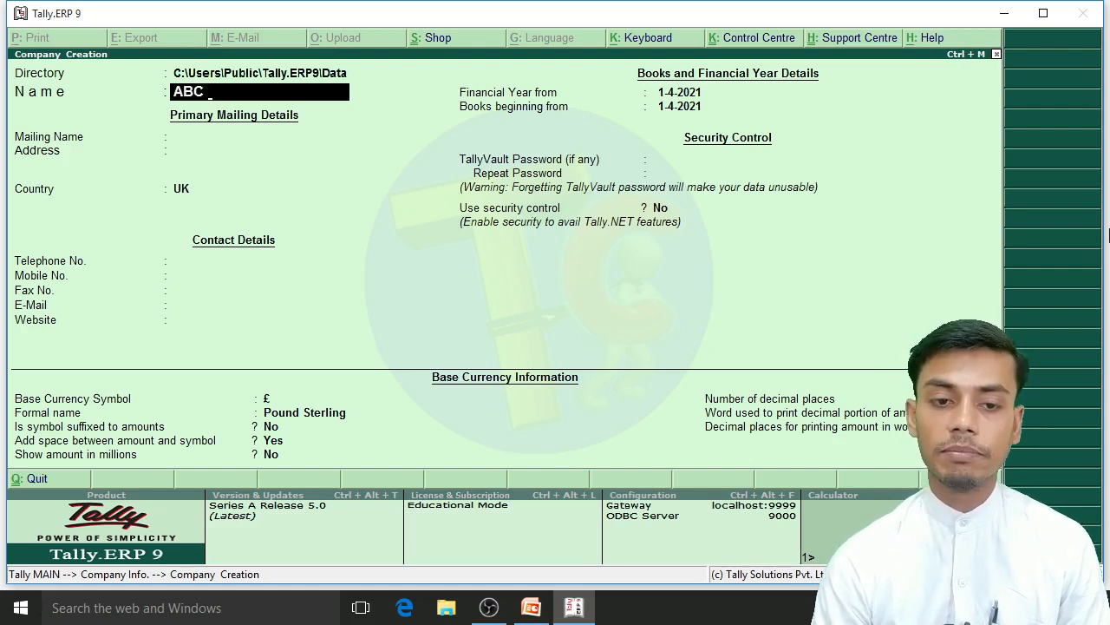
{"action": "type", "text": "mpany"}
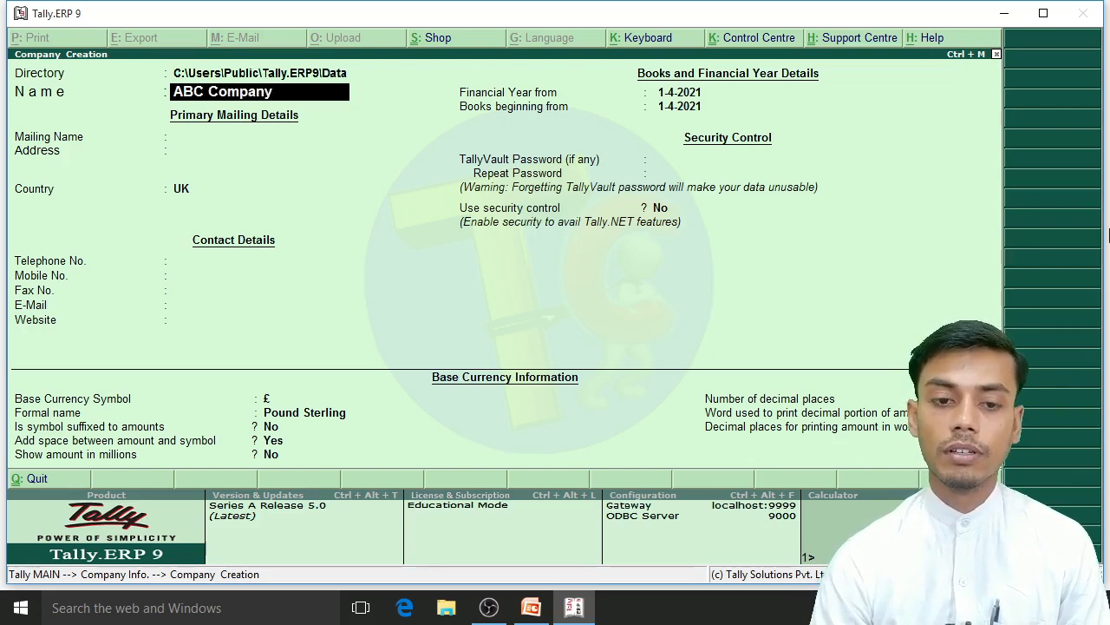
{"action": "key", "text": "Return"}
{"action": "key", "text": "Return"}
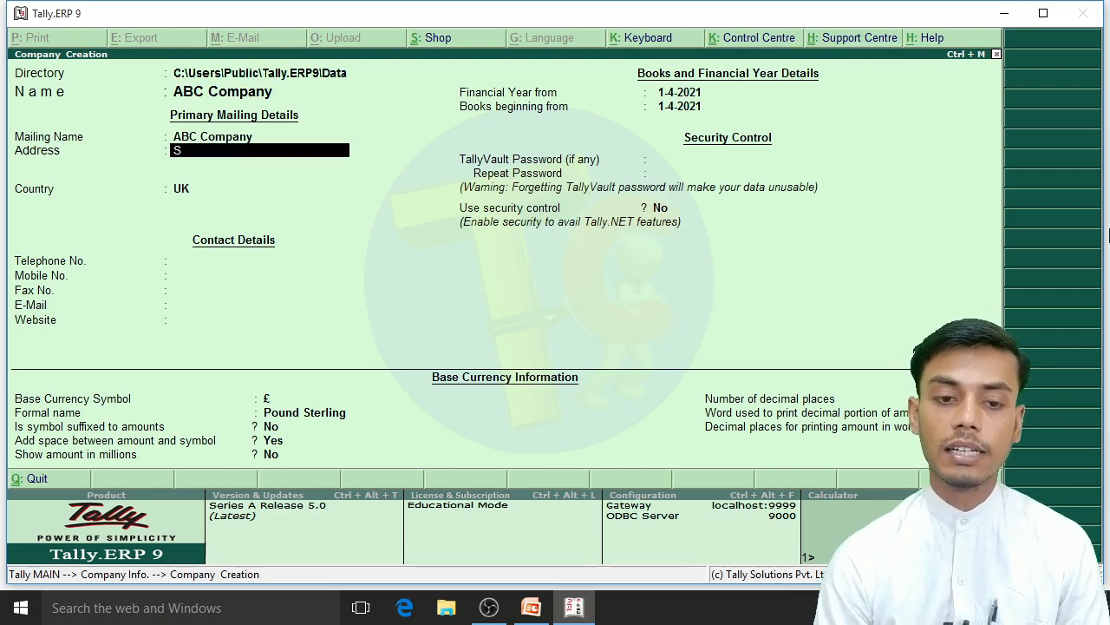
{"action": "type", "text": "Sasaram"}
{"action": "key", "text": "Return"}
{"action": "key", "text": "Return"}
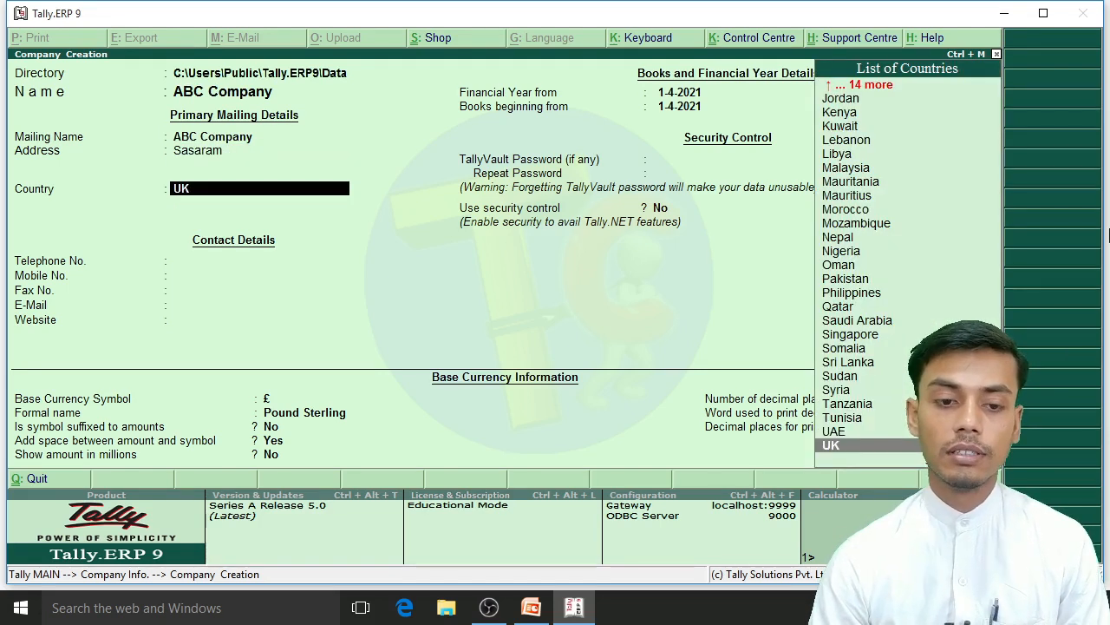
Step: Set the company's country by adding a new country entry named Bihar
{"action": "type", "text": "Bi"}
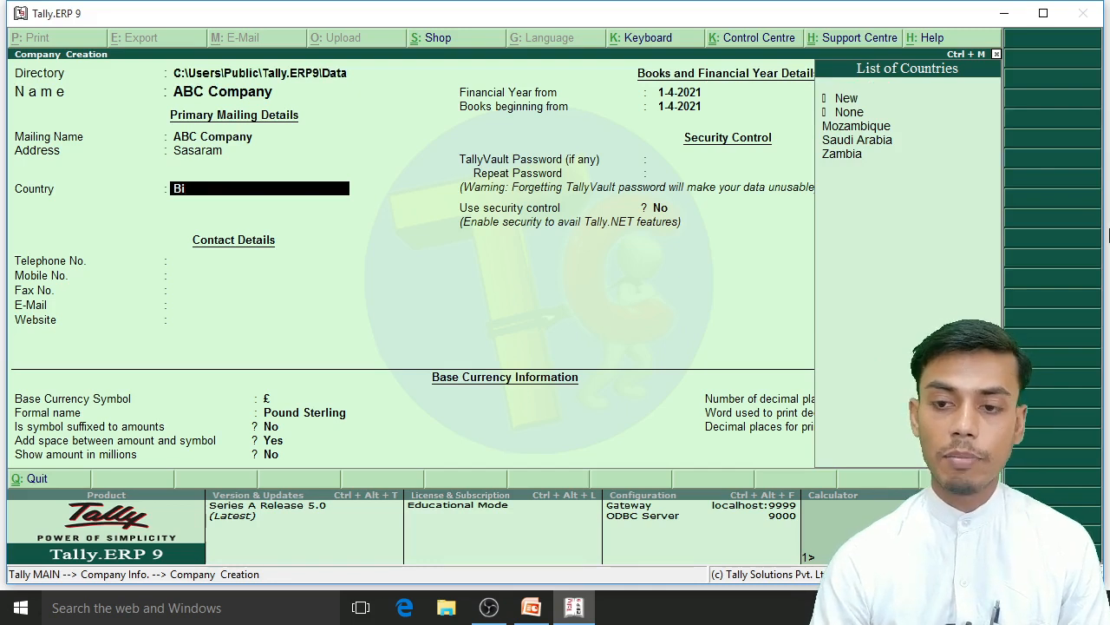
{"action": "key", "text": "Up"}
{"action": "key", "text": "Return"}
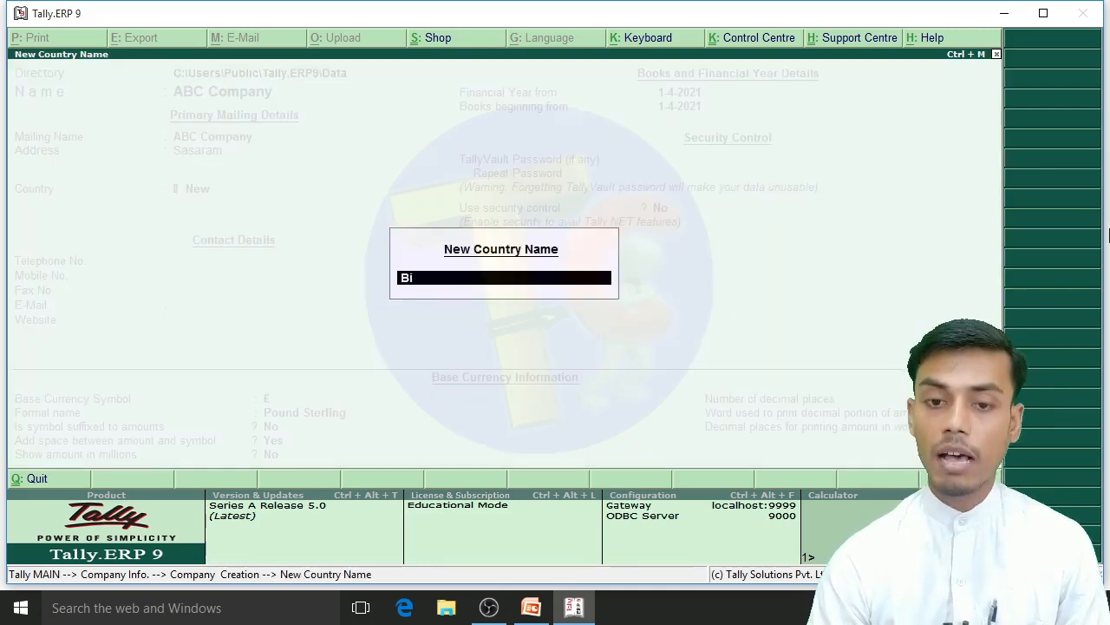
{"action": "type", "text": "har"}
{"action": "key", "text": "Return"}
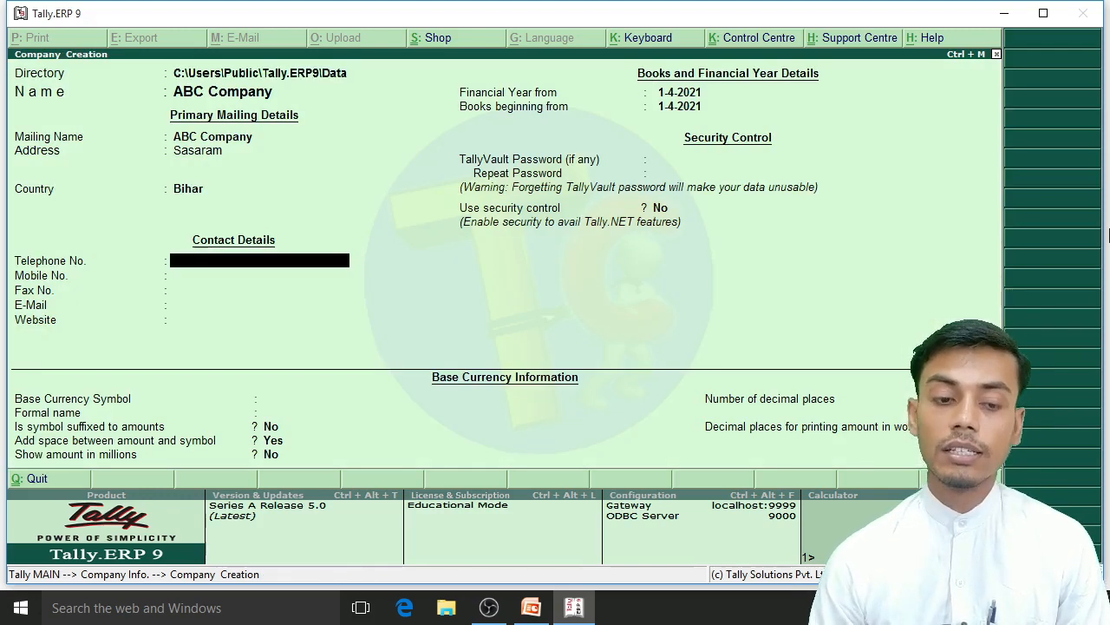
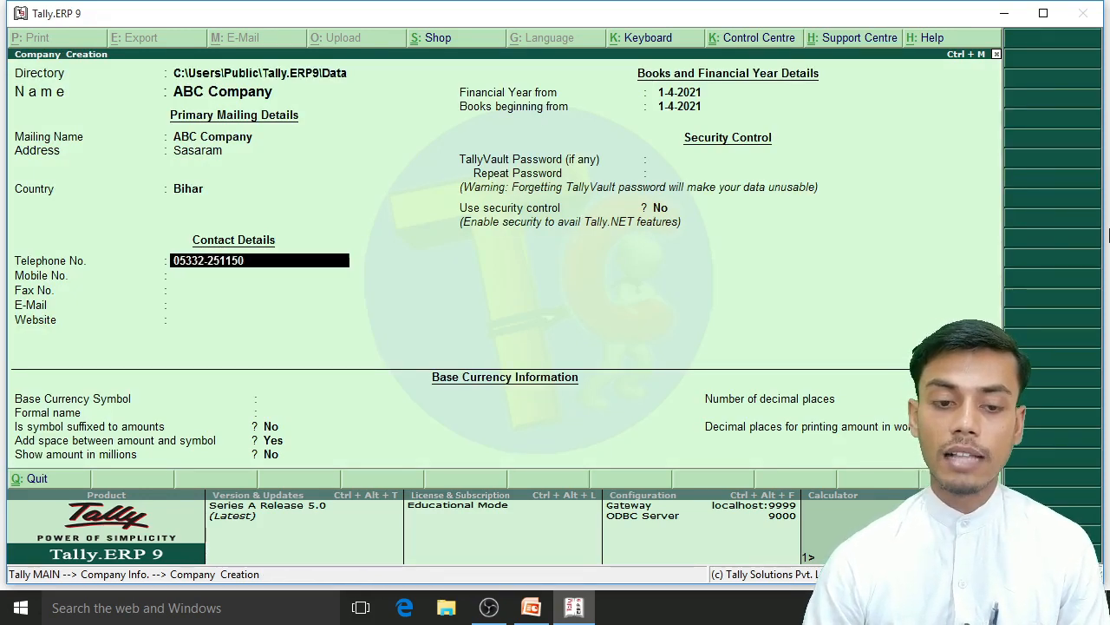
{"action": "key", "text": "Return"}
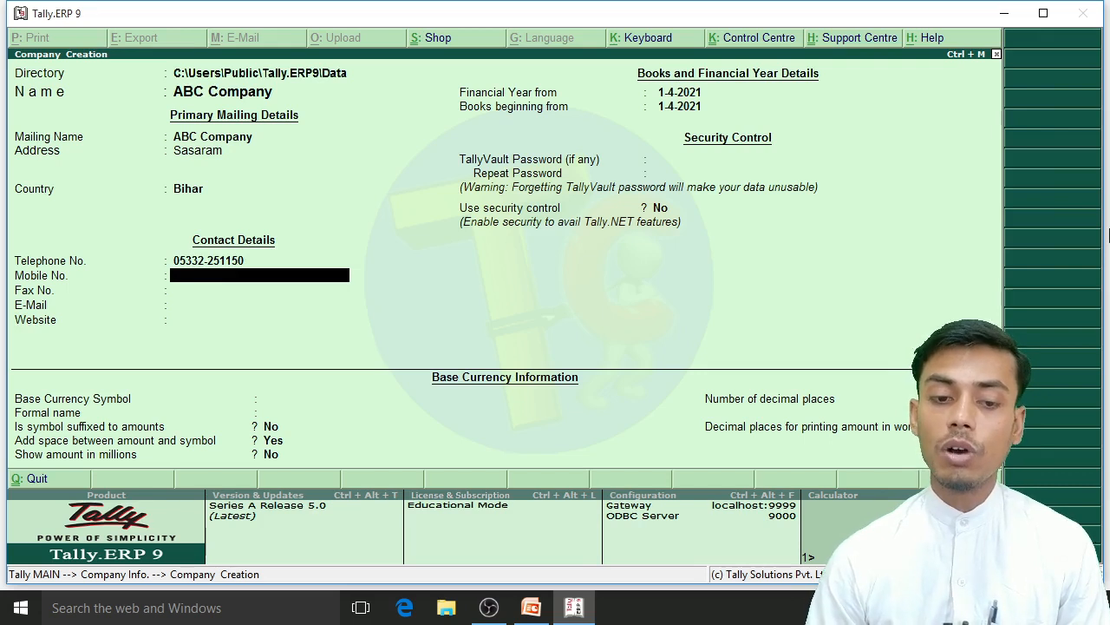
{"action": "key", "text": "BackSpace"}
{"action": "key", "text": "Delete"}
{"action": "key", "text": "Delete"}
{"action": "key", "text": "Delete"}
{"action": "key", "text": "Delete"}
{"action": "key", "text": "Delete"}
{"action": "key", "text": "Delete"}
{"action": "key", "text": "Delete"}
{"action": "key", "text": "Delete"}
{"action": "key", "text": "Delete"}
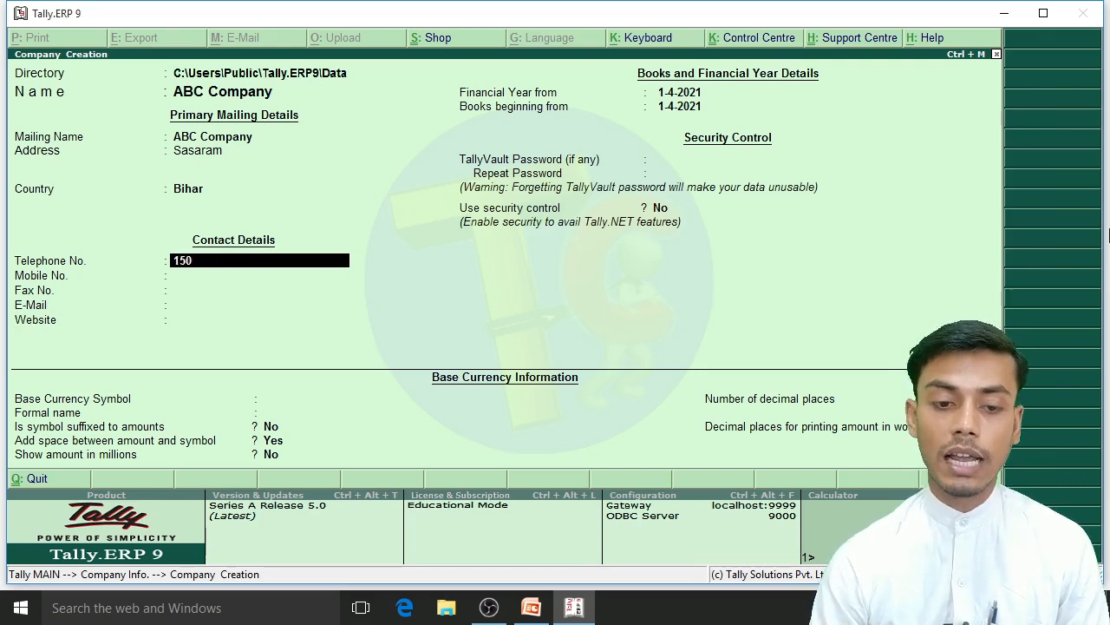
{"action": "key", "text": "Delete"}
{"action": "key", "text": "Delete"}
Step: Leave the remaining contact details blank, set the base currency to symbol Rs and formal name InR without suffixing, and save the company
{"action": "key", "text": "Return"}
{"action": "key", "text": "Return"}
{"action": "key", "text": "Return"}
{"action": "key", "text": "Return"}
{"action": "key", "text": "Return"}
{"action": "key", "text": "Return"}
{"action": "key", "text": "Return"}
{"action": "key", "text": "Return"}
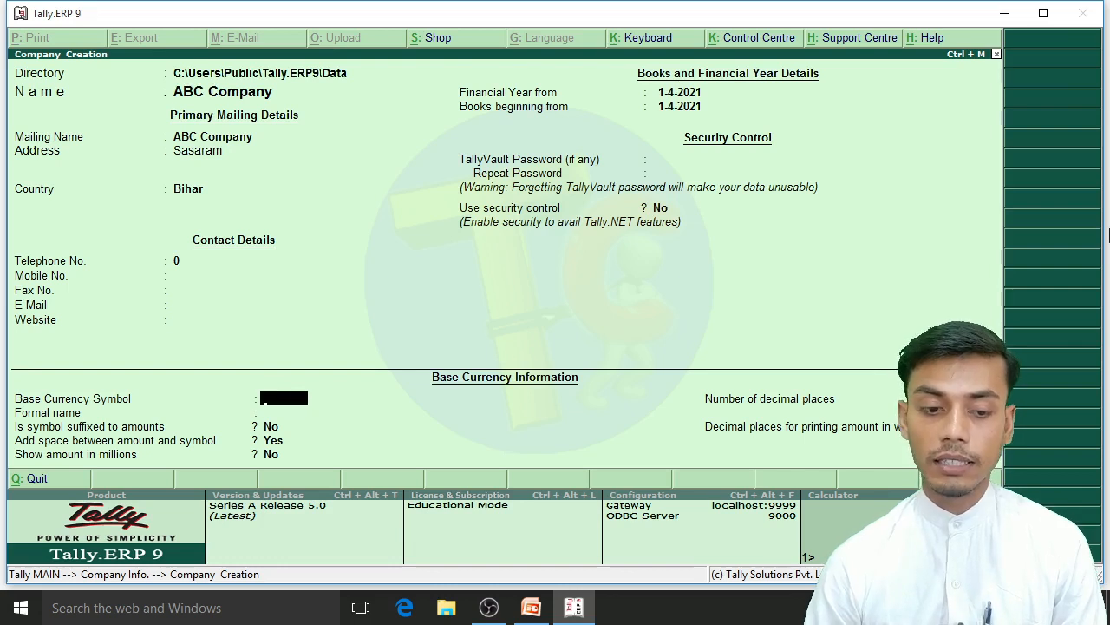
{"action": "type", "text": "Rs"}
{"action": "key", "text": "Return"}
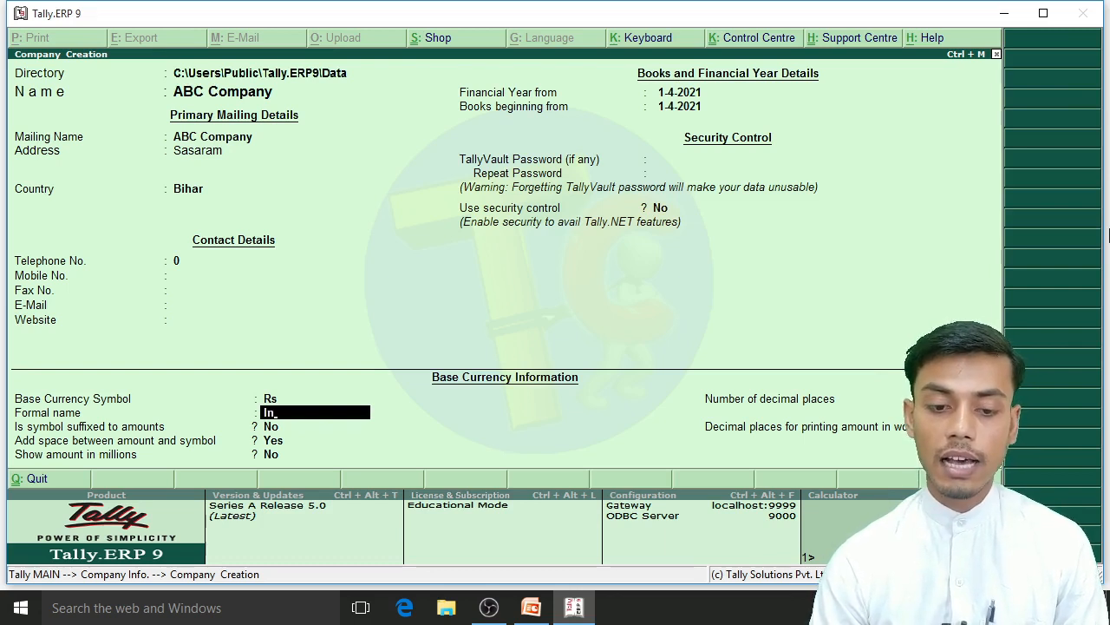
{"action": "key", "text": "Return"}
{"action": "type", "text": "N"}
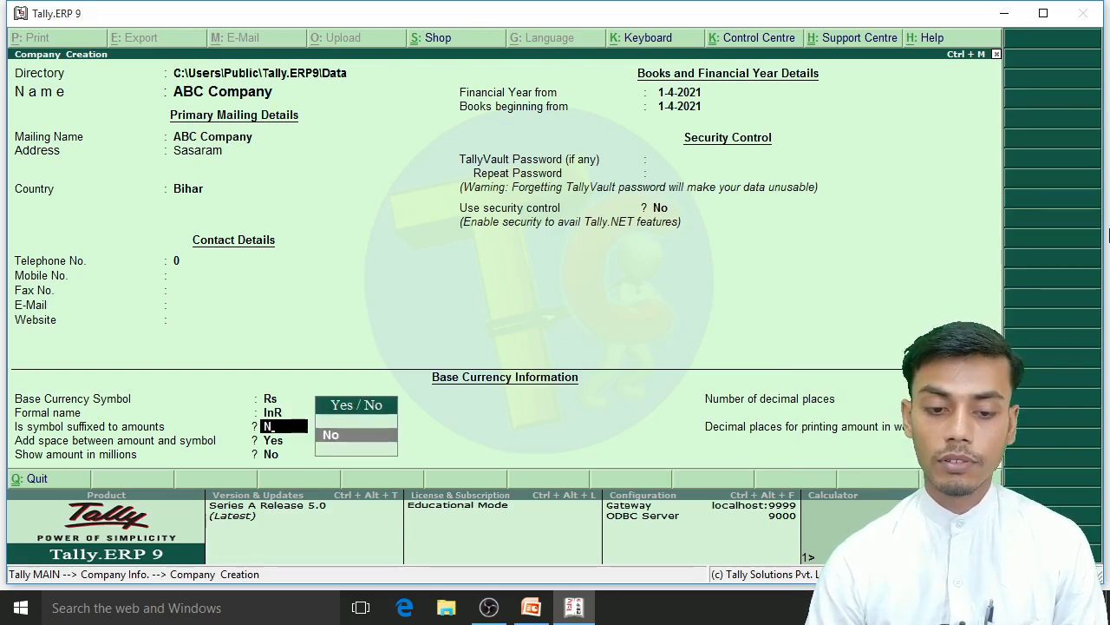
{"action": "key", "text": "Return"}
{"action": "key", "text": "Return"}
{"action": "key", "text": "Return"}
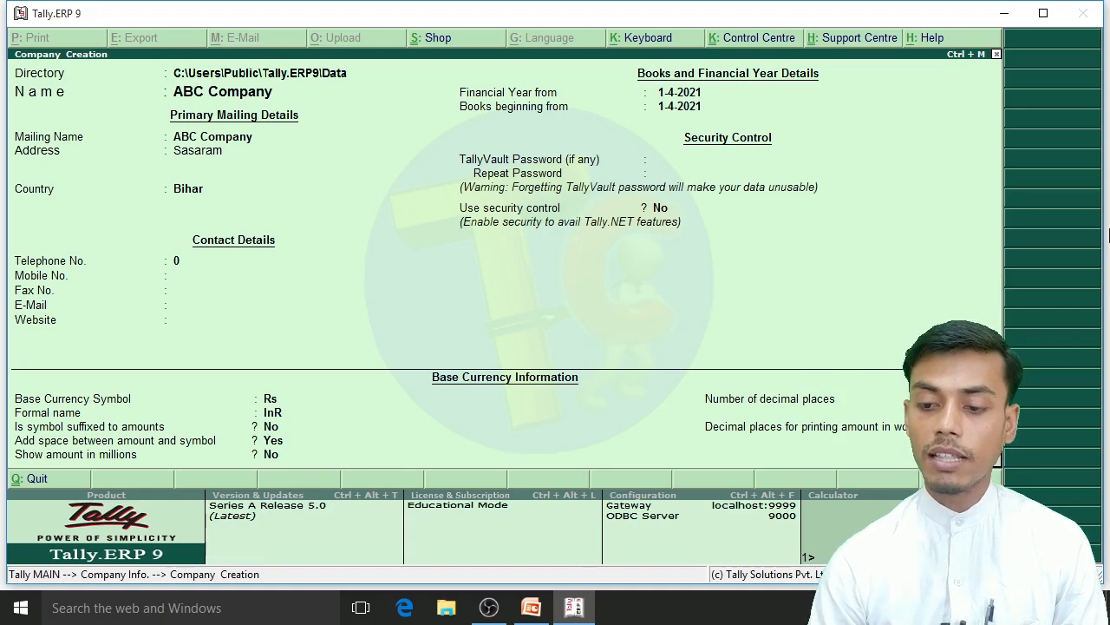
{"action": "key", "text": "ctrl+a"}
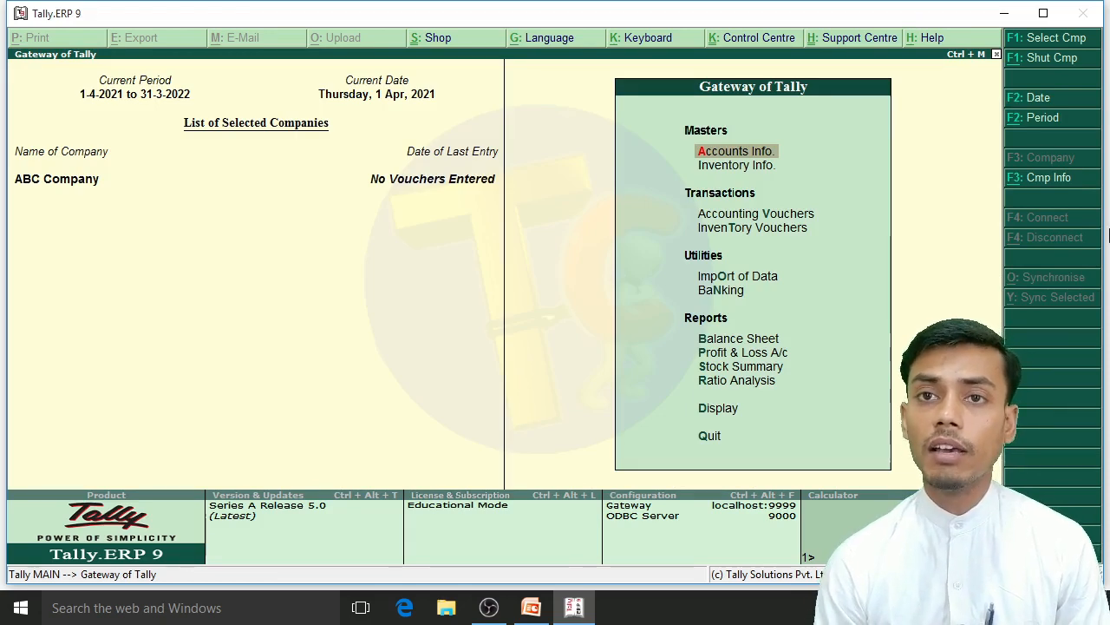
Step: Create a single ledger named Capital A/c under the Capital Account group
{"action": "key", "text": "Return"}
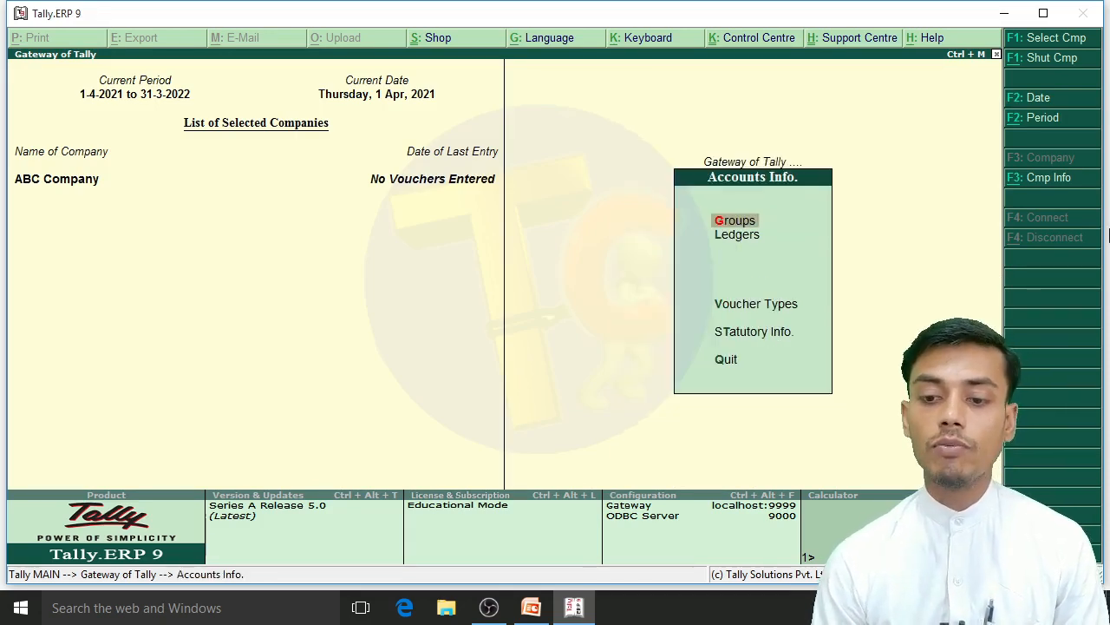
{"action": "key", "text": "Down"}
{"action": "key", "text": "Return"}
{"action": "key", "text": "Return"}
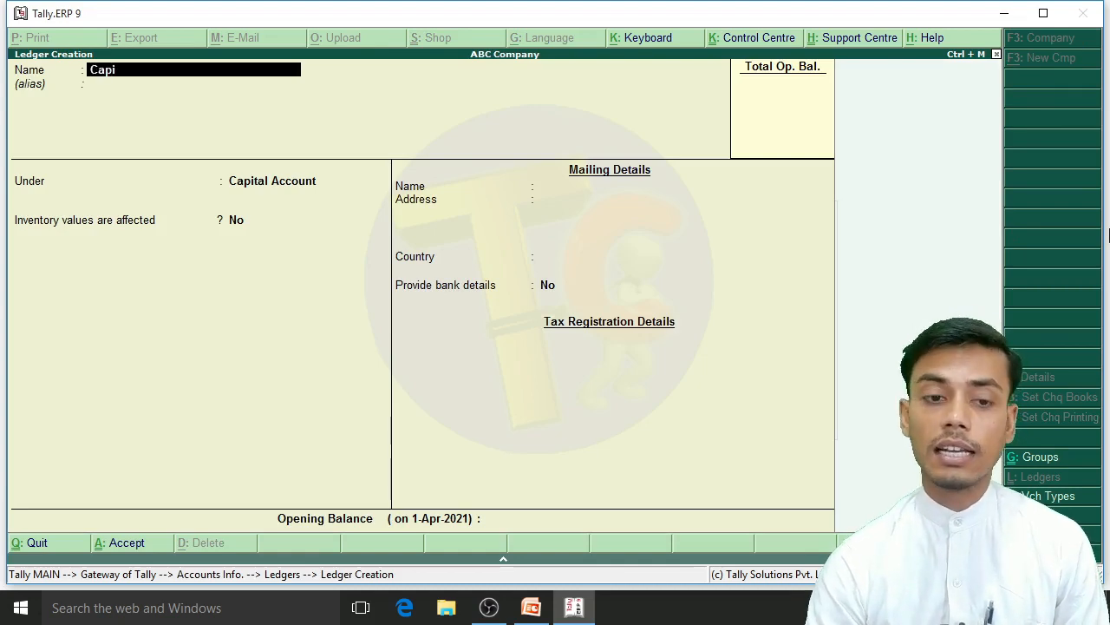
{"action": "key", "text": "Return"}
{"action": "type", "text": "Ca"}
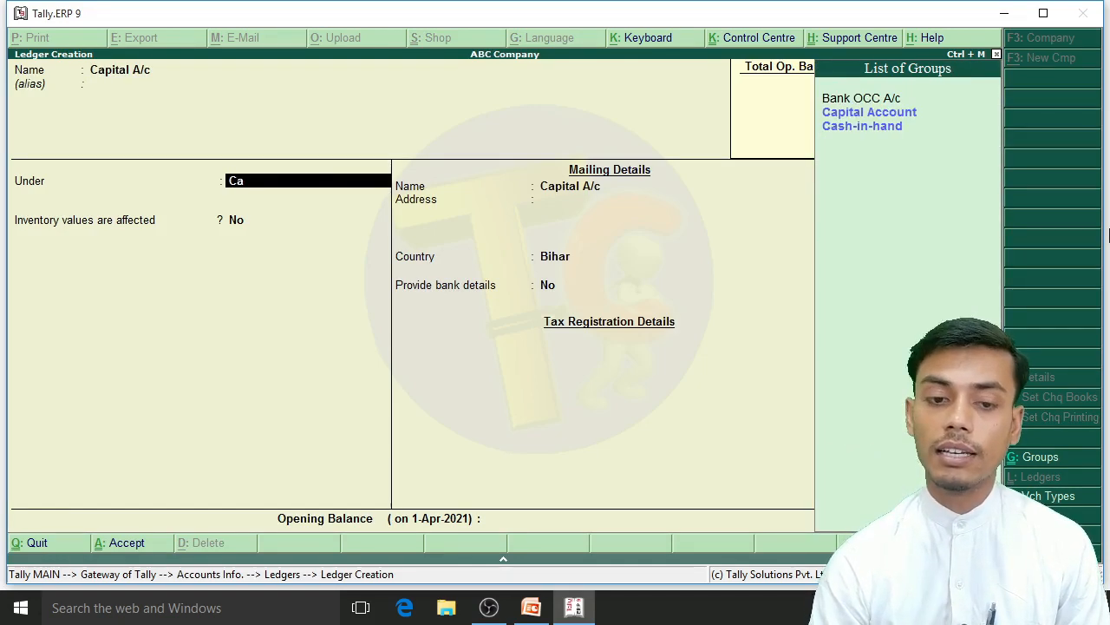
{"action": "key", "text": "Down"}
{"action": "key", "text": "Return"}
{"action": "key", "text": "Return"}
{"action": "key", "text": "Return"}
{"action": "key", "text": "Return"}
{"action": "key", "text": "Return"}
{"action": "key", "text": "Return"}
{"action": "key", "text": "Return"}
{"action": "key", "text": "Return"}
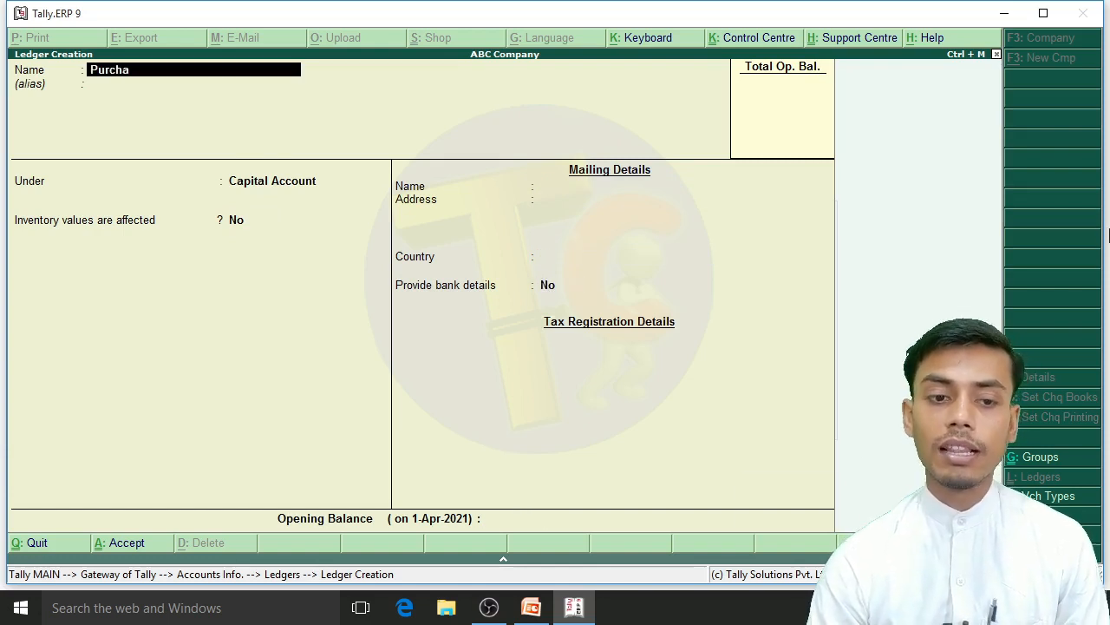
Step: Create a ledger named Purchase A/c under the Purchase Accounts group, keeping the other defaults
{"action": "key", "text": "Return"}
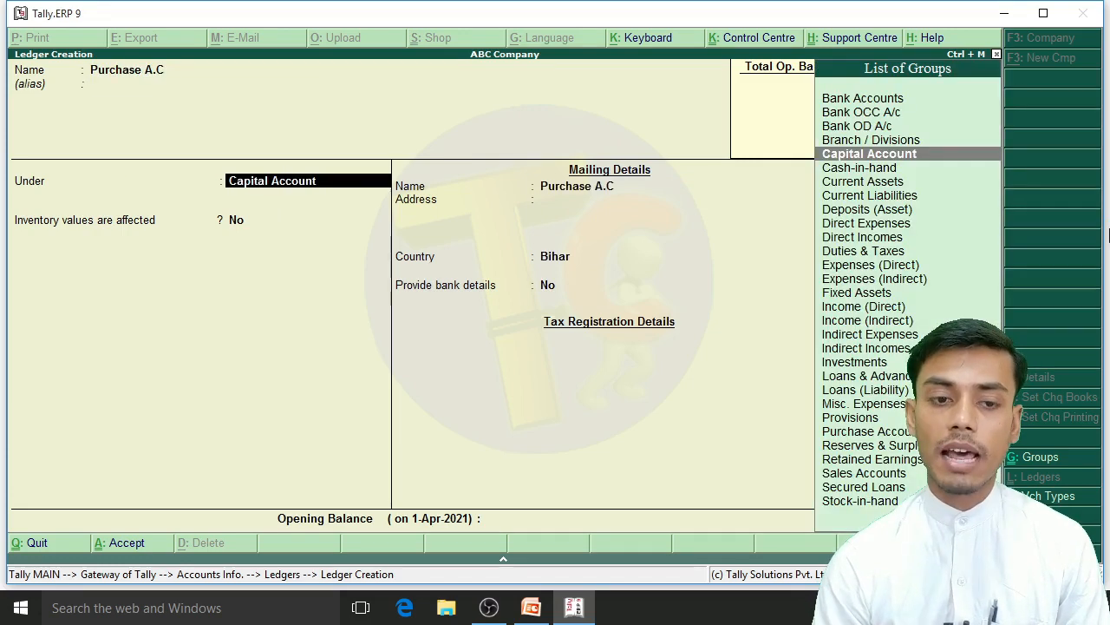
{"action": "key", "text": "Up"}
{"action": "type", "text": "c"}
{"action": "key", "text": "Return"}
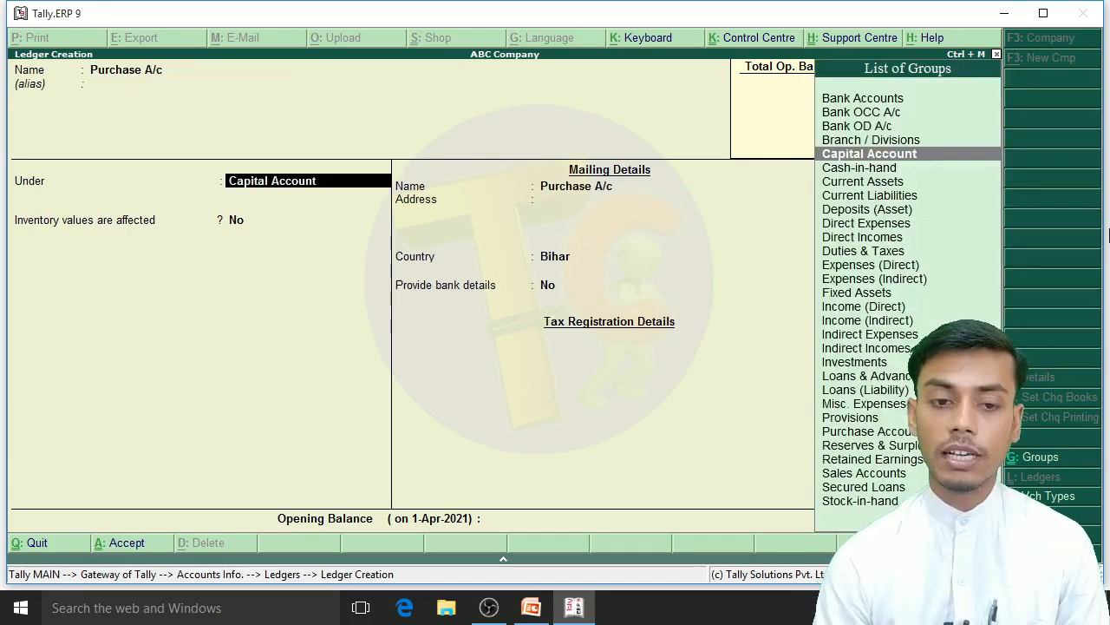
{"action": "type", "text": "Pu"}
{"action": "key", "text": "Return"}
{"action": "key", "text": "Return"}
{"action": "key", "text": "Return"}
{"action": "key", "text": "Return"}
Step: Create a ledger named Sale A/c under the Sales Accounts group, keeping the other defaults
{"action": "key", "text": "Return"}
{"action": "type", "text": "Sal"}
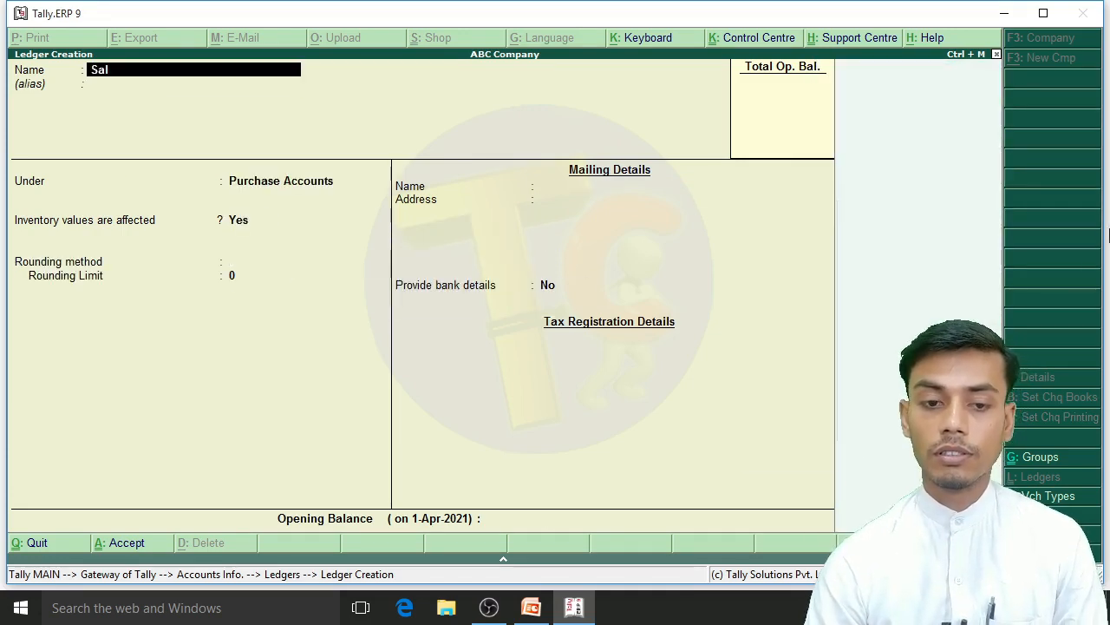
{"action": "type", "text": "e a/c"}
{"action": "key", "text": "Return"}
{"action": "type", "text": "Sa"}
{"action": "key", "text": "Return"}
{"action": "key", "text": "Return"}
{"action": "key", "text": "Return"}
{"action": "key", "text": "Return"}
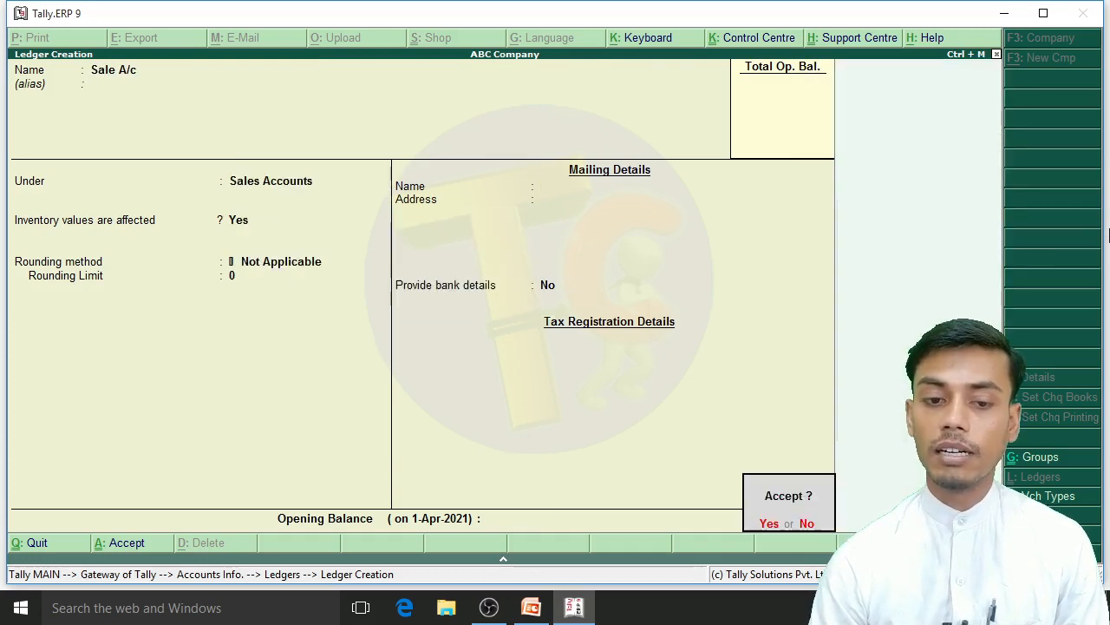
{"action": "key", "text": "Escape"}
{"action": "key", "text": "Return"}
{"action": "key", "text": "Return"}
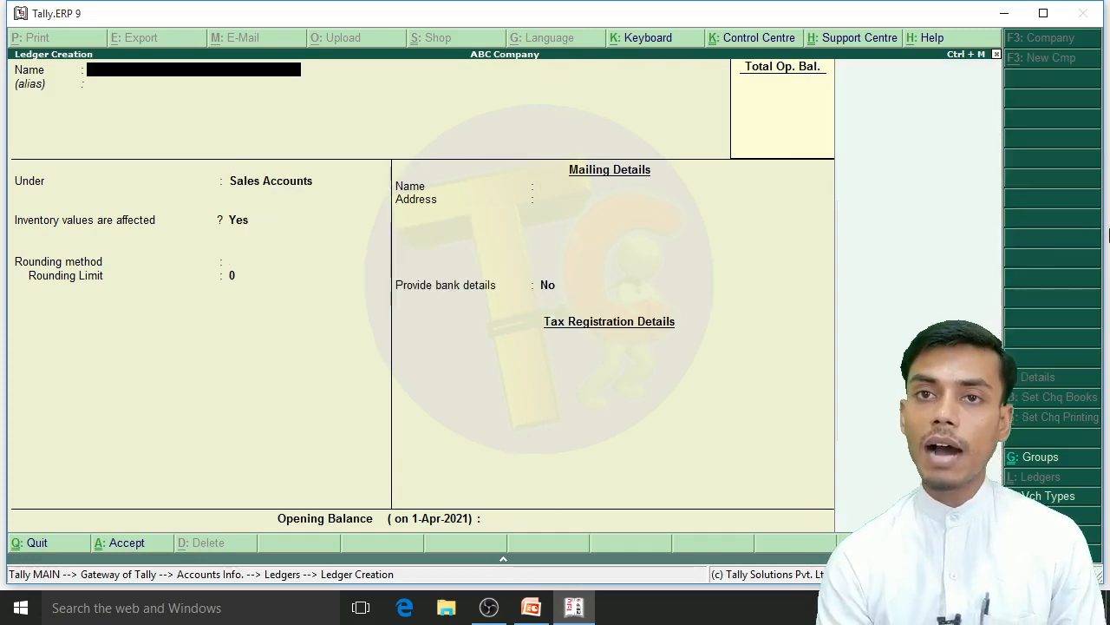
Step: Create a ledger named Salary A/c under the Indirect Expenses group and leave ledger creation
{"action": "type", "text": "Sar"}
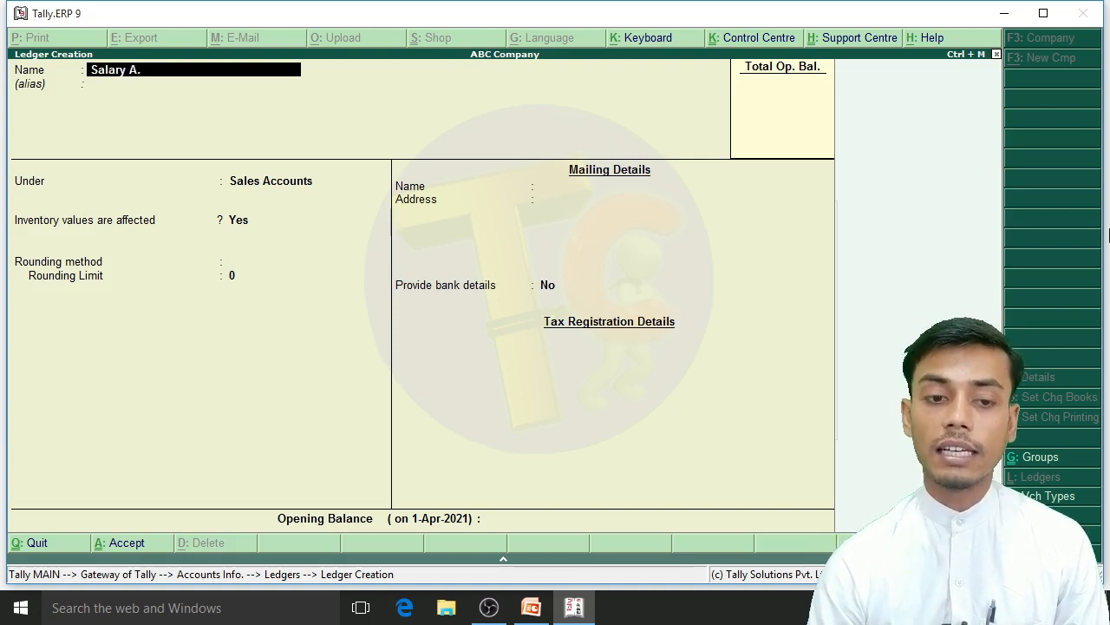
{"action": "type", "text": "ary a/c"}
{"action": "key", "text": "Return"}
{"action": "key", "text": "Return"}
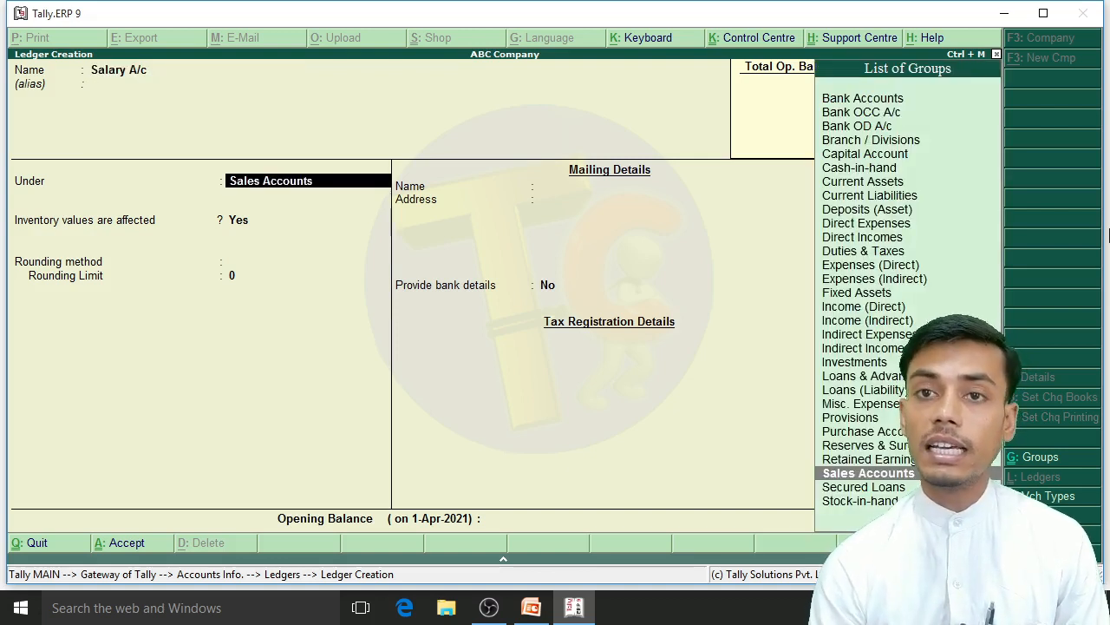
{"action": "type", "text": "Indi"}
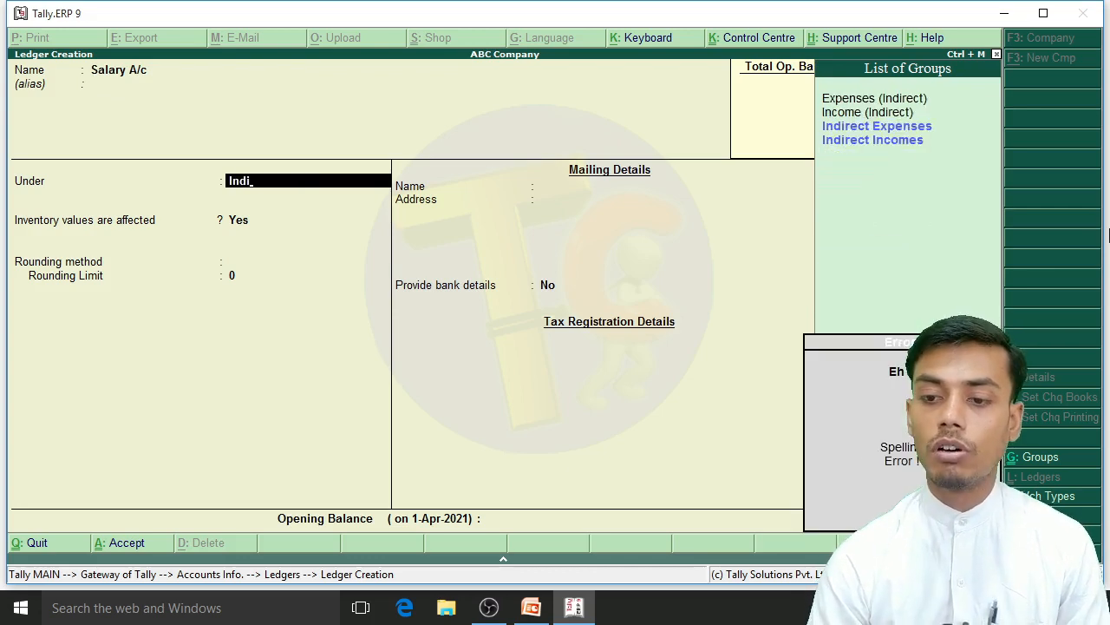
{"action": "key", "text": "Return"}
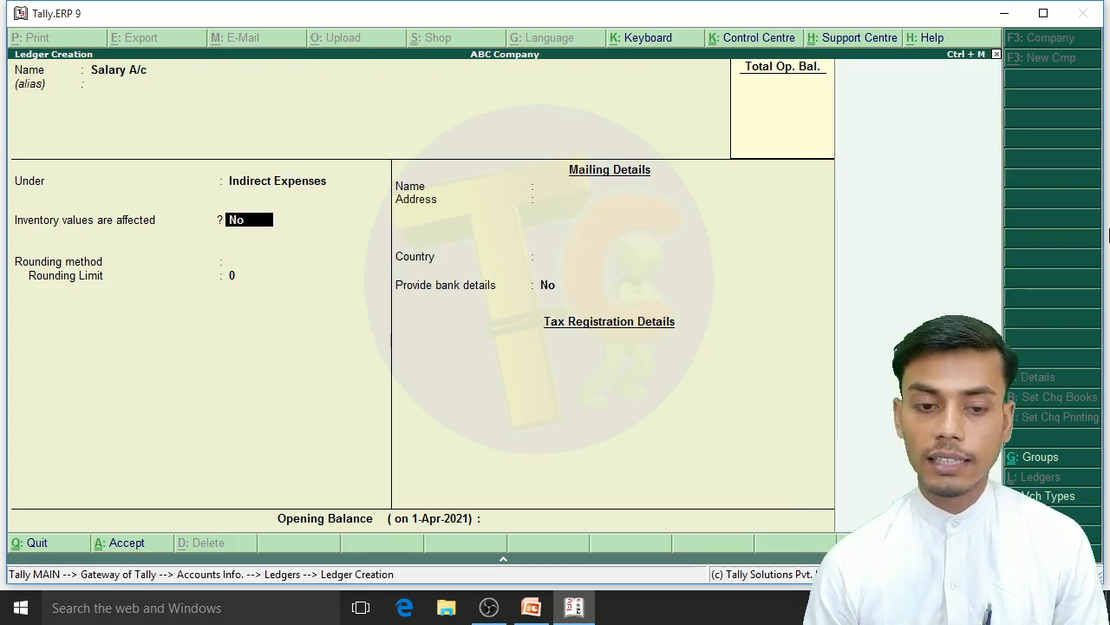
{"action": "key", "text": "Return"}
{"action": "key", "text": "Return"}
{"action": "key", "text": "Return"}
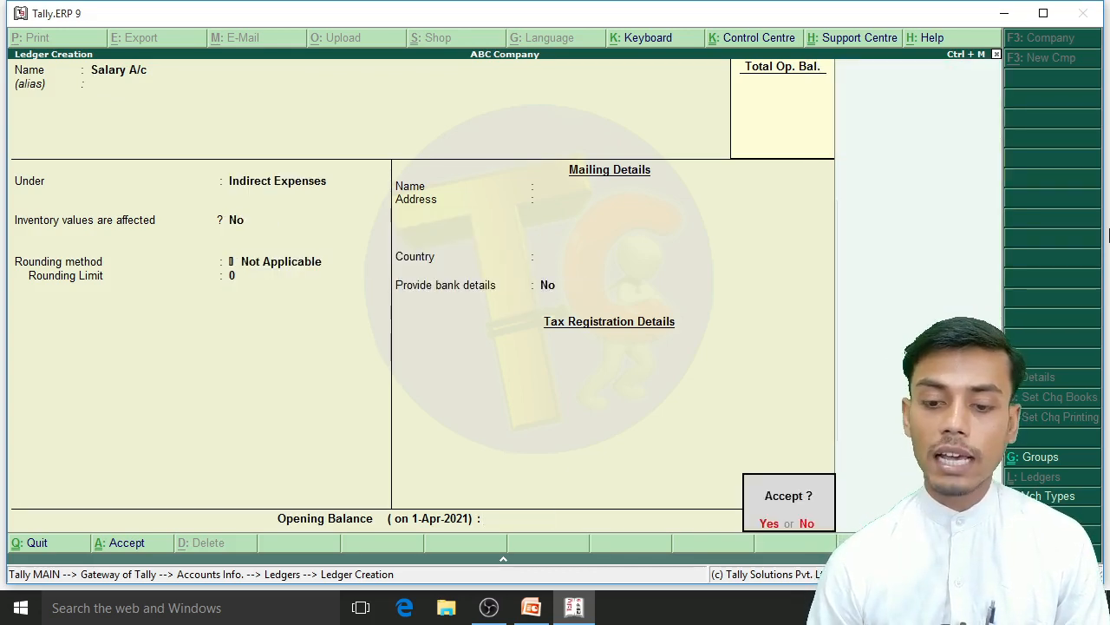
{"action": "key", "text": "Return"}
{"action": "key", "text": "Escape"}
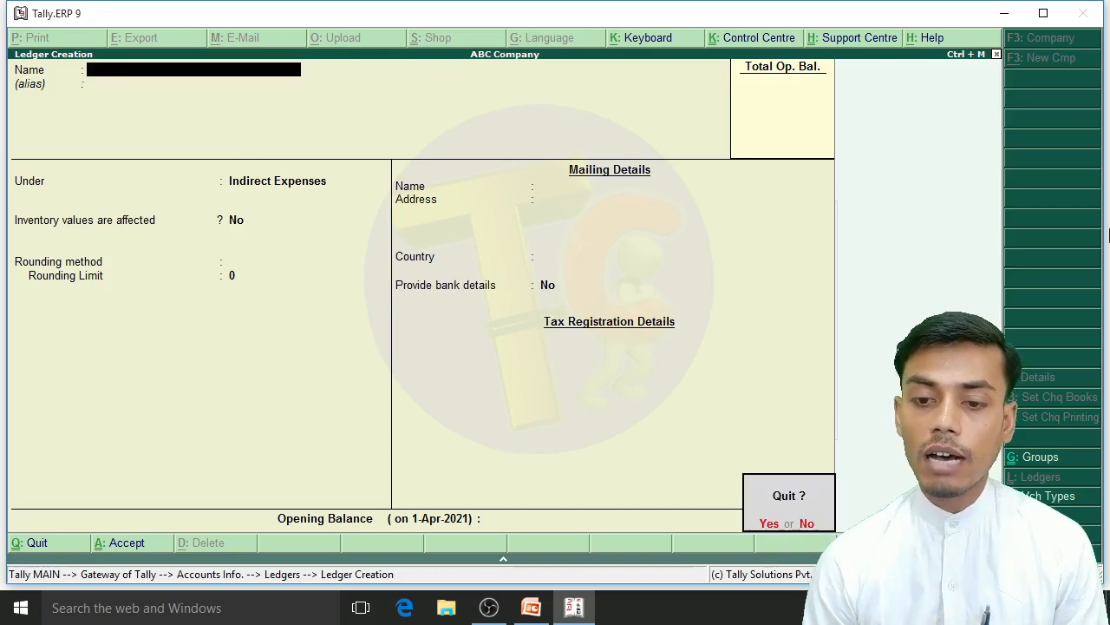
{"action": "key", "text": "Return"}
{"action": "key", "text": "Escape"}
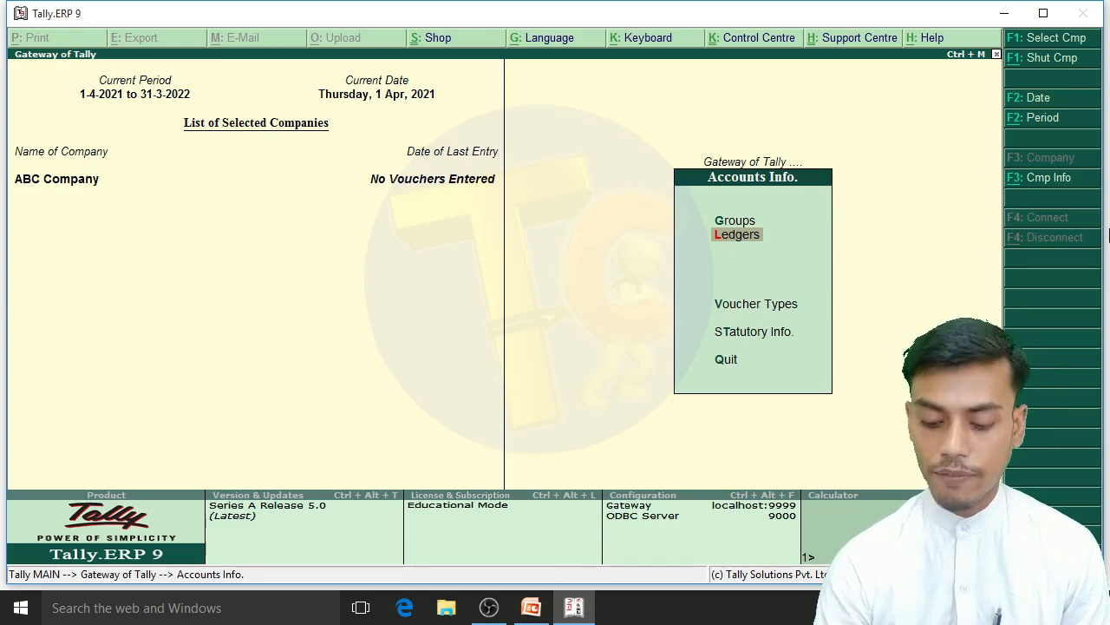
Step: Open the accounting features of ABC Company and set Maintain cost centres to Yes
{"action": "key", "text": "F11"}
{"action": "key", "text": "i"}
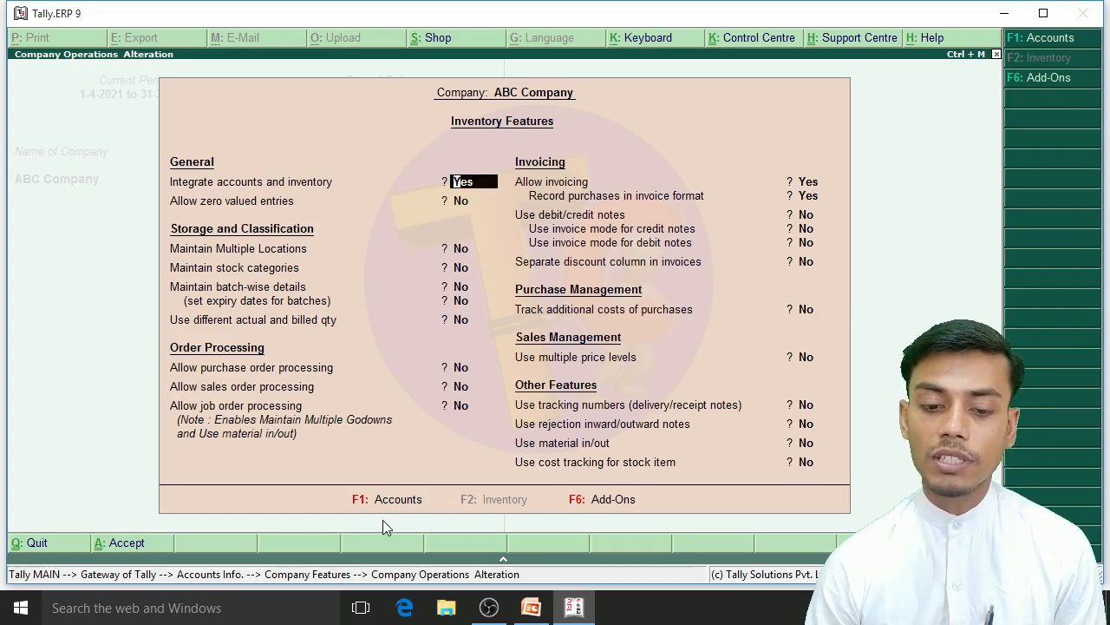
{"action": "key", "text": "F1"}
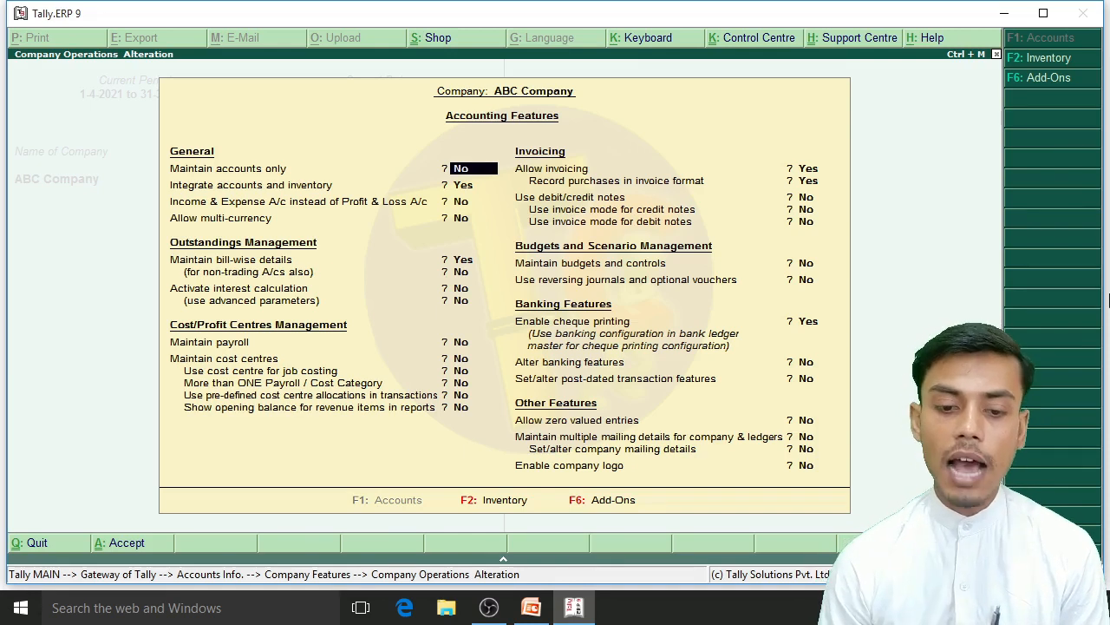
{"action": "key", "text": "Return"}
{"action": "key", "text": "Return"}
{"action": "key", "text": "Return"}
{"action": "key", "text": "Return"}
{"action": "key", "text": "Return"}
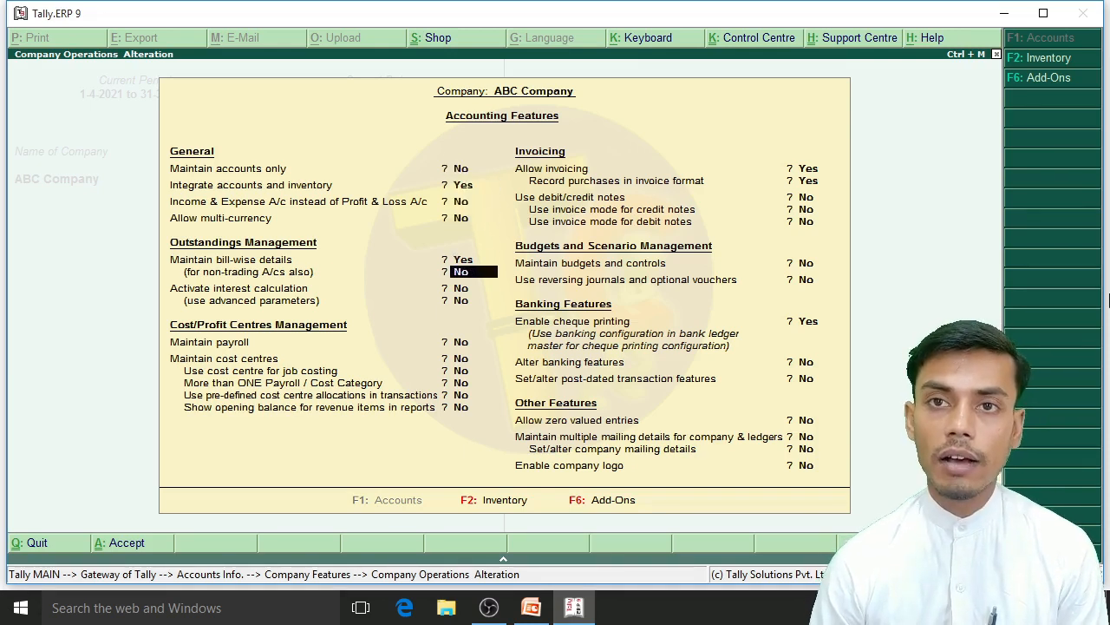
{"action": "key", "text": "Return"}
{"action": "key", "text": "Return"}
{"action": "key", "text": "Return"}
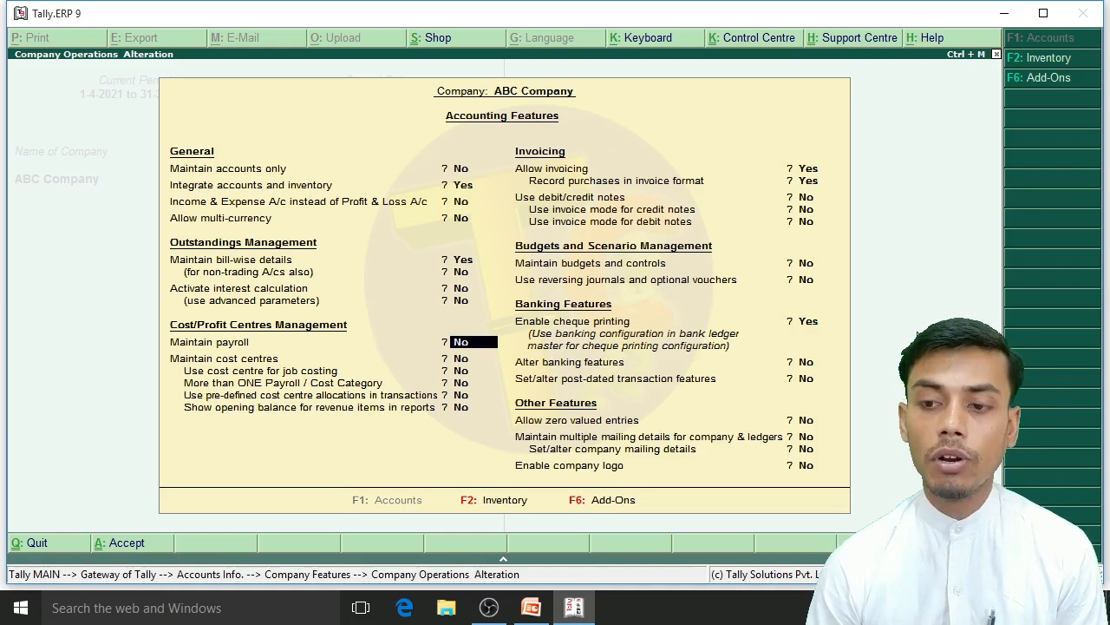
{"action": "key", "text": "Return"}
{"action": "key", "text": "Up"}
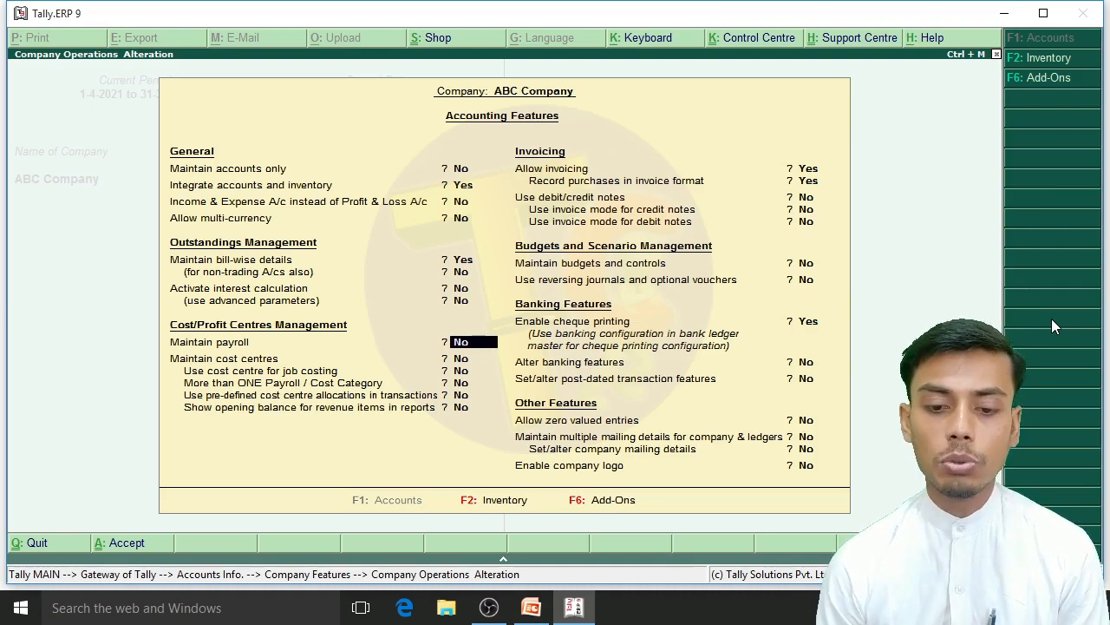
{"action": "key", "text": "Return"}
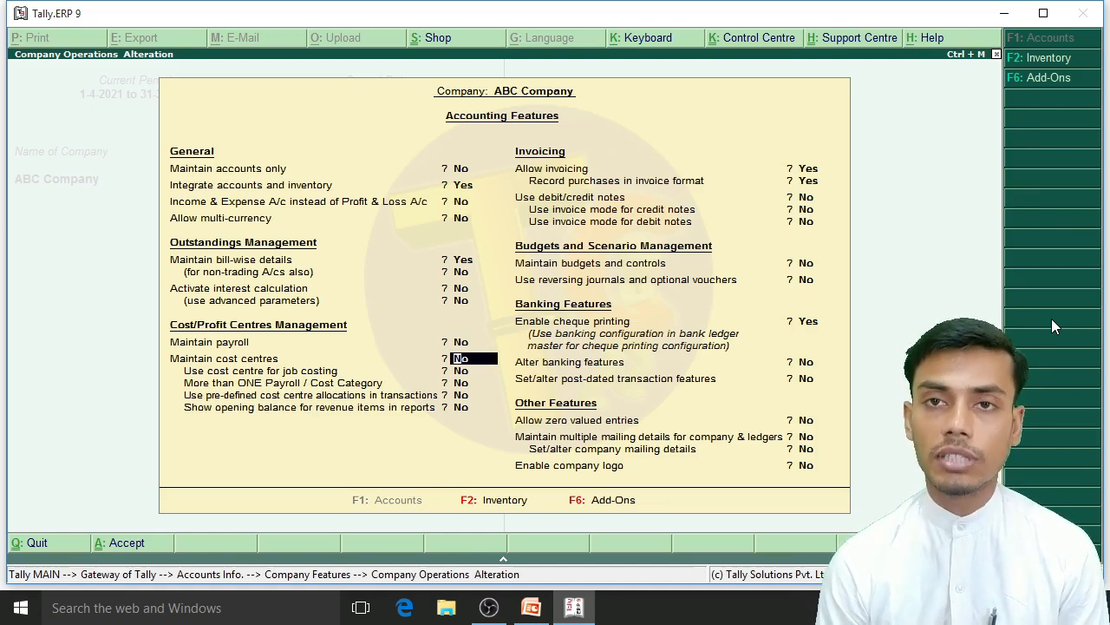
{"action": "type", "text": "y"}
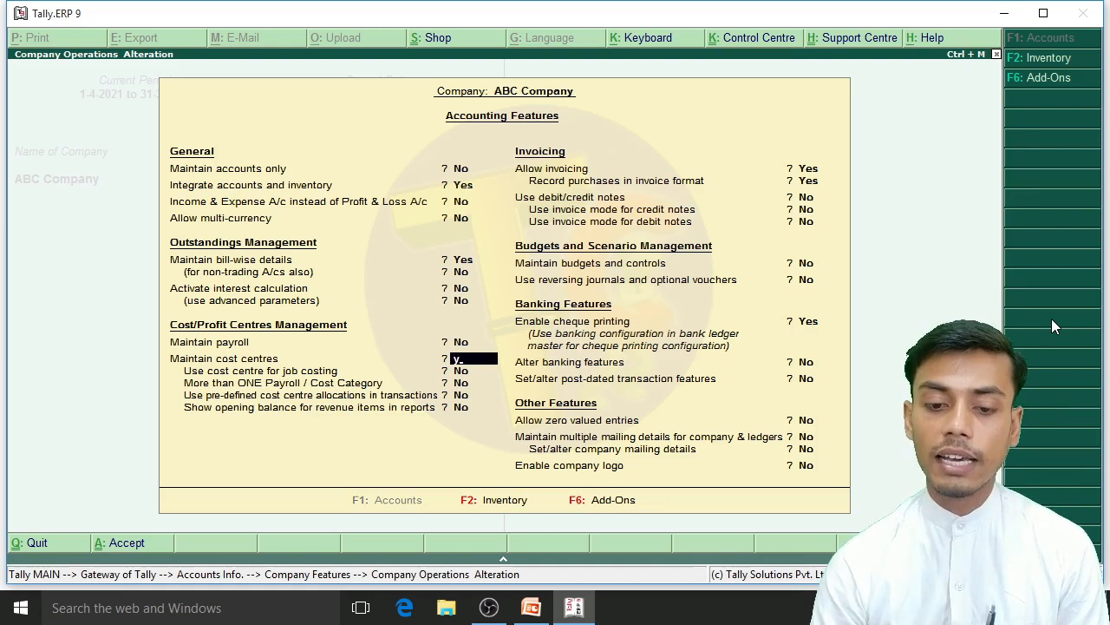
{"action": "key", "text": "Return"}
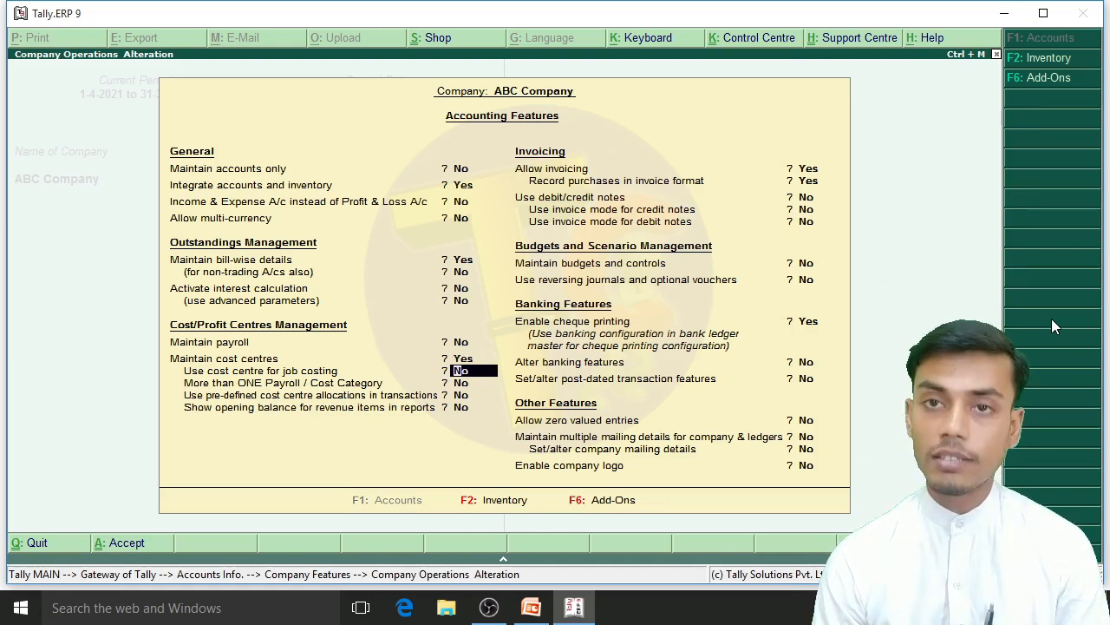
Step: Set Use cost centre for job costing and More than ONE Payroll / Cost Category to Yes, and save the accounting features
{"action": "type", "text": "y"}
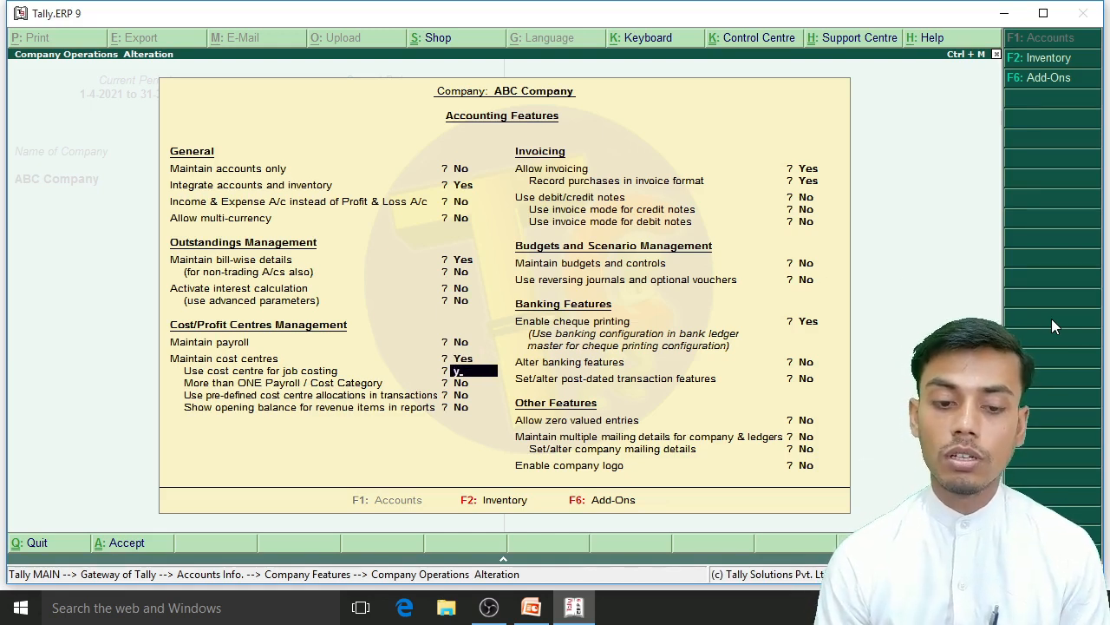
{"action": "key", "text": "Return"}
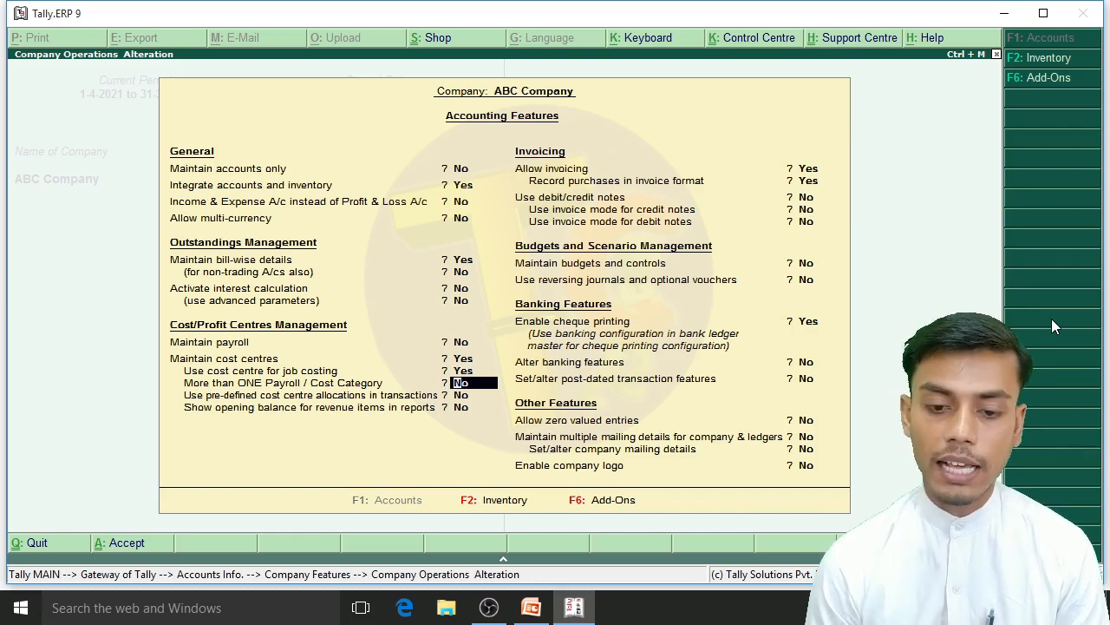
{"action": "type", "text": "y"}
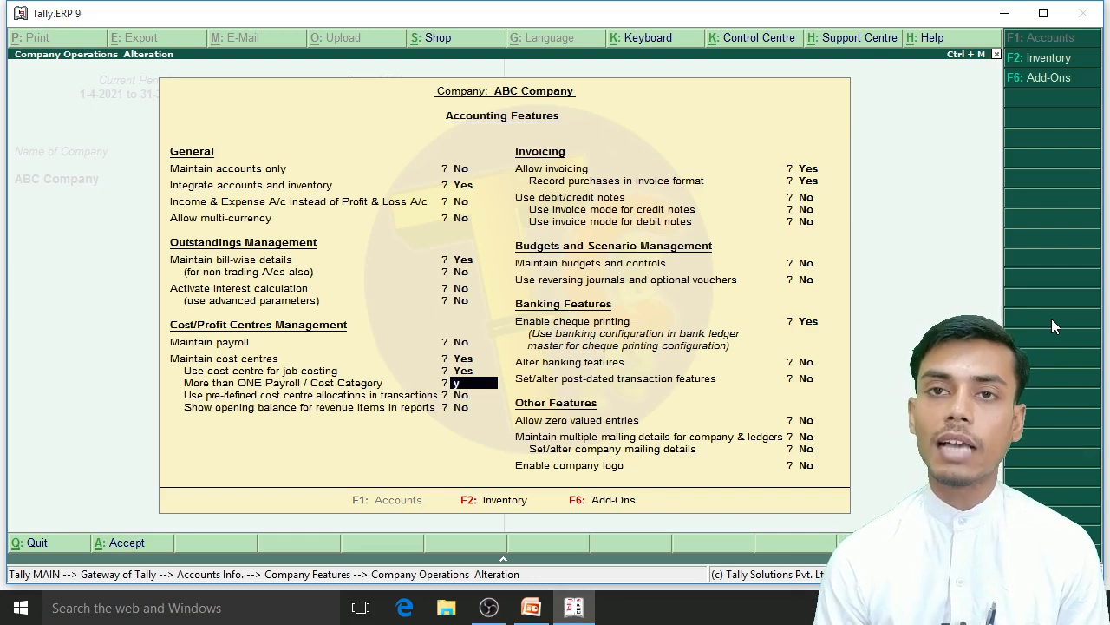
{"action": "key", "text": "Return"}
{"action": "key", "text": "Up"}
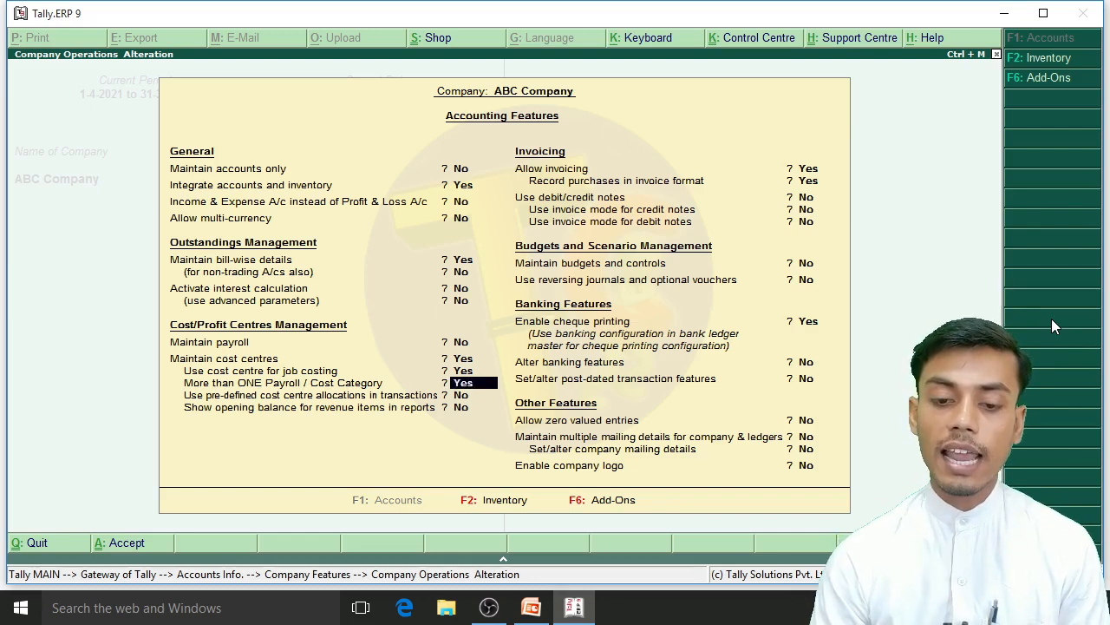
{"action": "key", "text": "Up"}
{"action": "key", "text": "Up"}
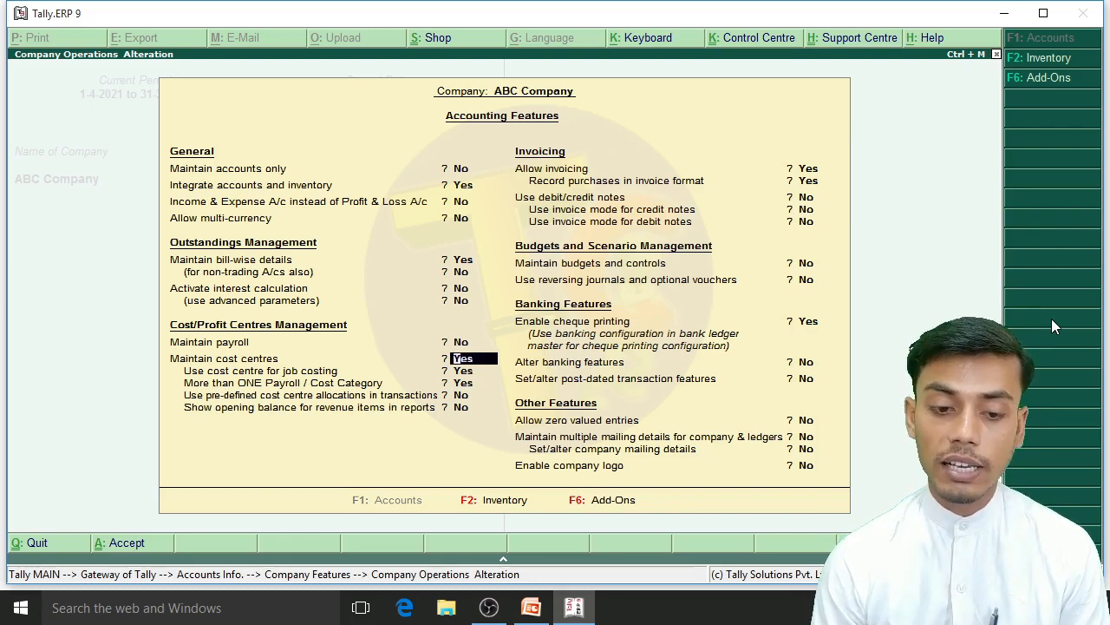
{"action": "key", "text": "Down"}
{"action": "key", "text": "Down"}
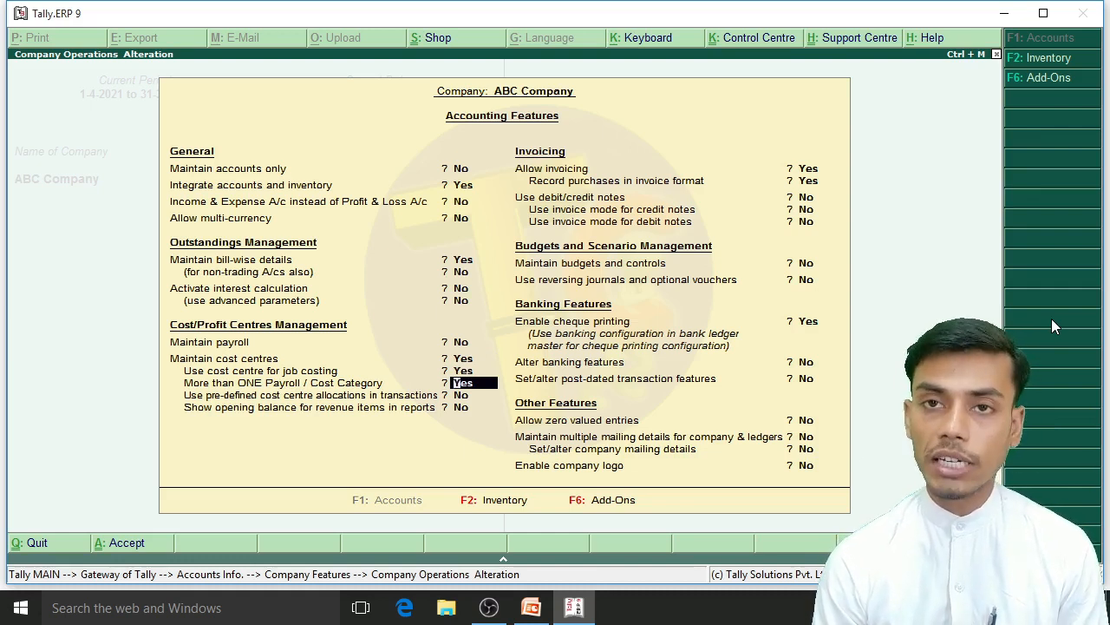
{"action": "key", "text": "Down"}
{"action": "key", "text": "Down"}
{"action": "key", "text": "Down"}
{"action": "key", "text": "Down"}
{"action": "key", "text": "Down"}
{"action": "key", "text": "Down"}
{"action": "key", "text": "Down"}
{"action": "key", "text": "Down"}
{"action": "key", "text": "Down"}
{"action": "key", "text": "Down"}
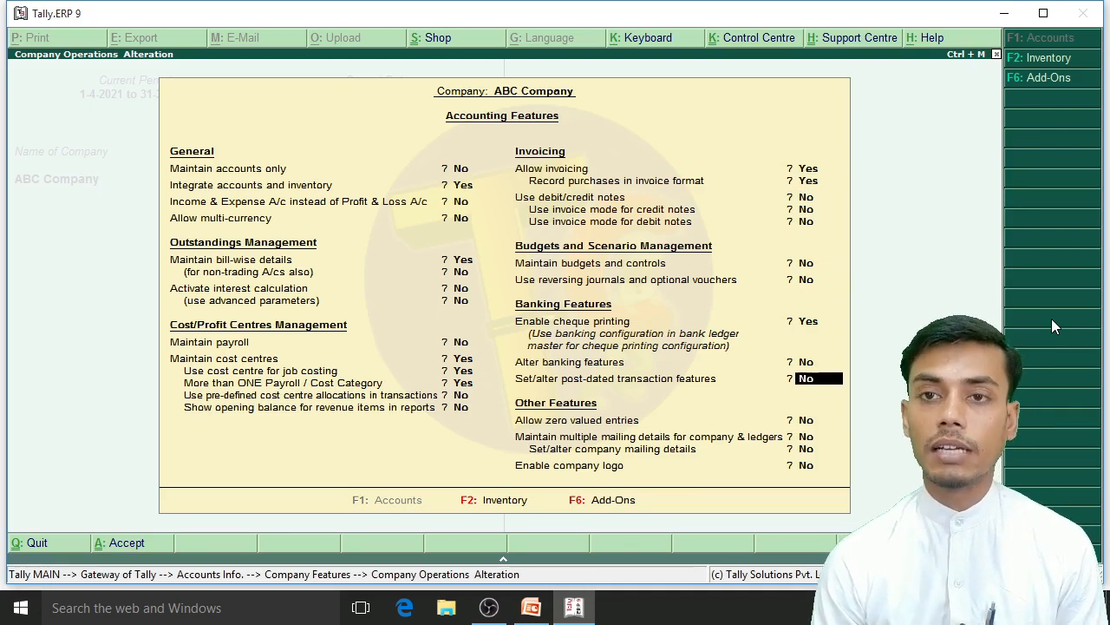
{"action": "key", "text": "Down"}
{"action": "key", "text": "Down"}
{"action": "key", "text": "Down"}
{"action": "key", "text": "Return"}
{"action": "key", "text": "Return"}
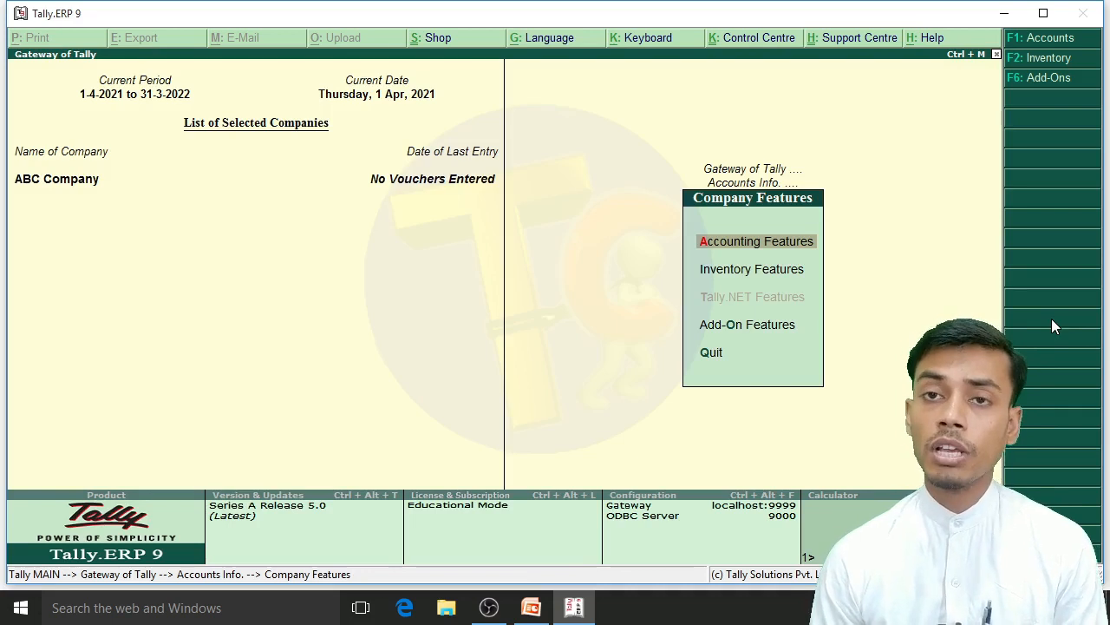
Step: Examine the Cost Categories and Cost Centres entries in Accounts Info., and the March salary table in the presentation
{"action": "key", "text": "Escape"}
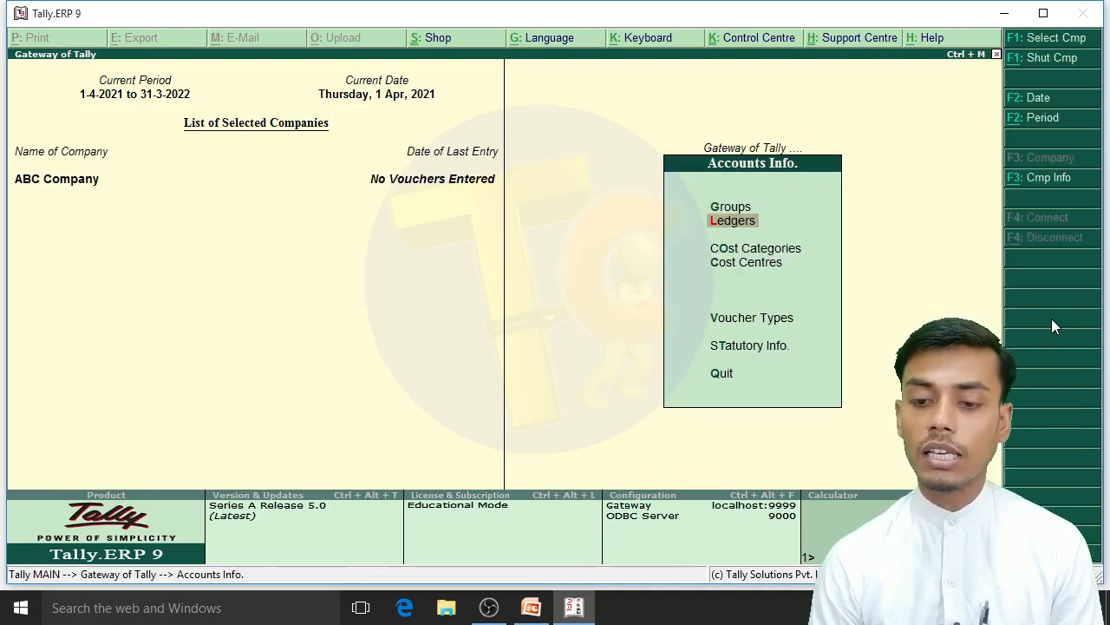
{"action": "key", "text": "Escape"}
{"action": "key", "text": "Return"}
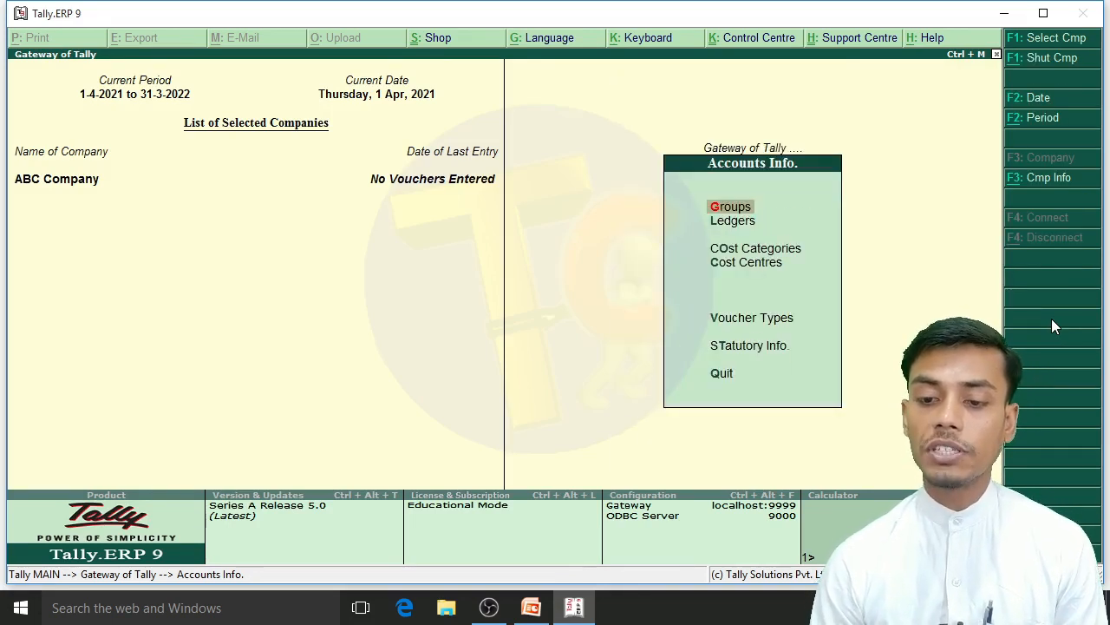
{"action": "key", "text": "Down"}
{"action": "key", "text": "Down"}
{"action": "key", "text": "Down"}
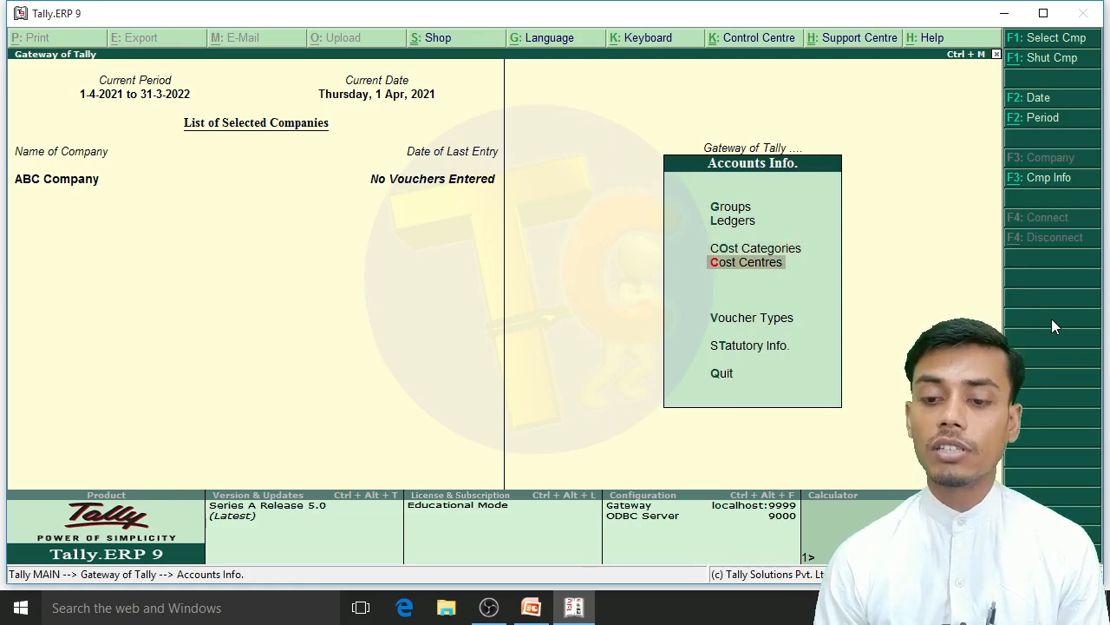
{"action": "key", "text": "Up"}
{"action": "key", "text": "Down"}
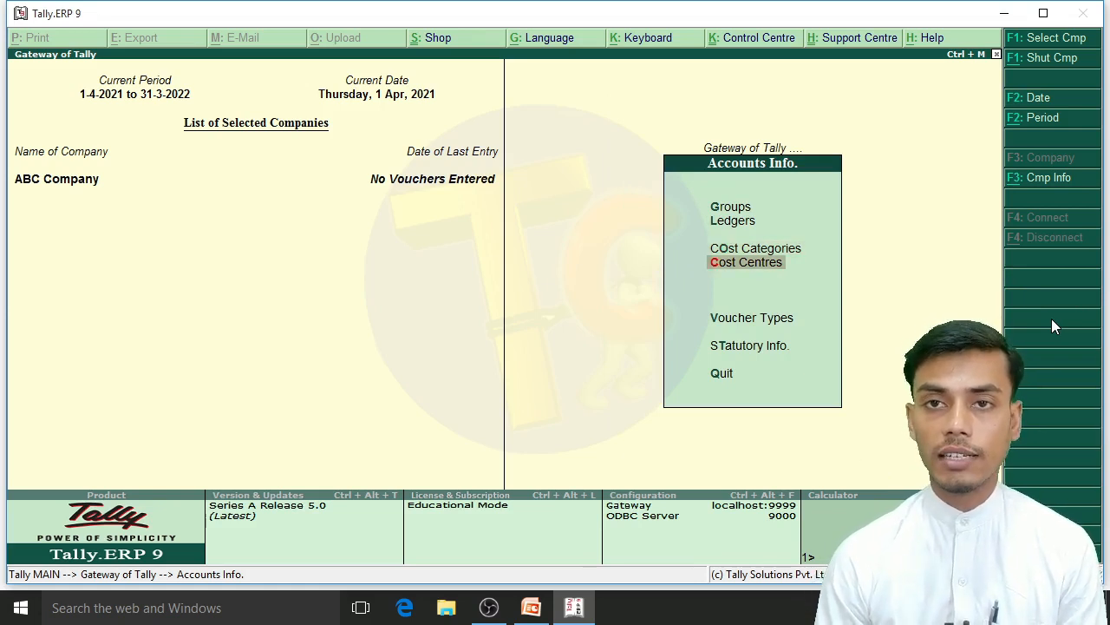
{"action": "key", "text": "Up"}
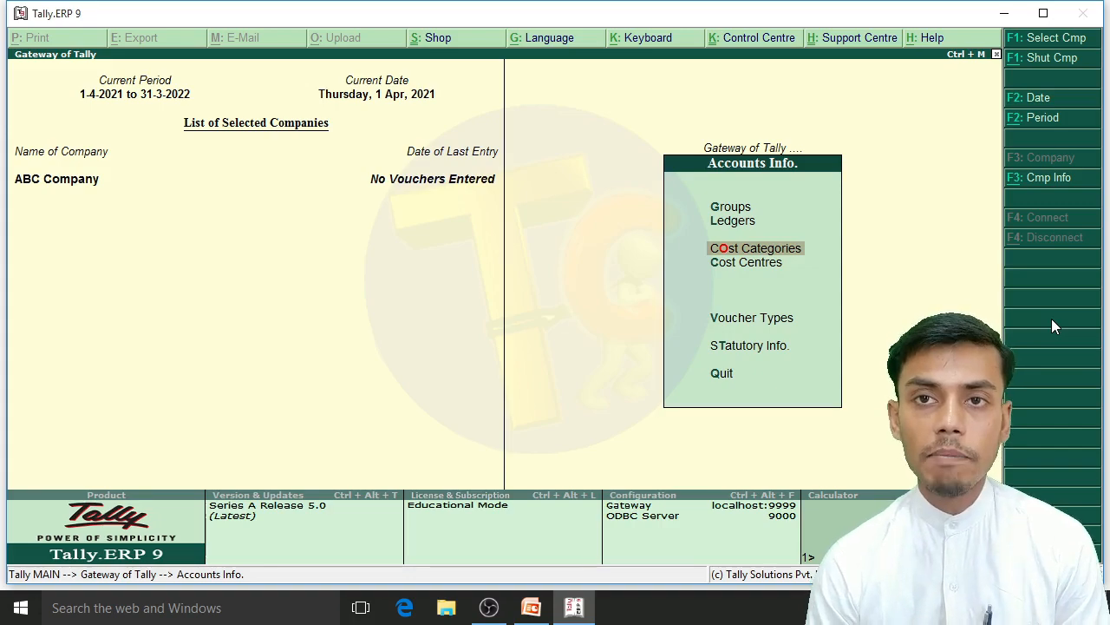
{"action": "key", "text": "alt+Tab"}
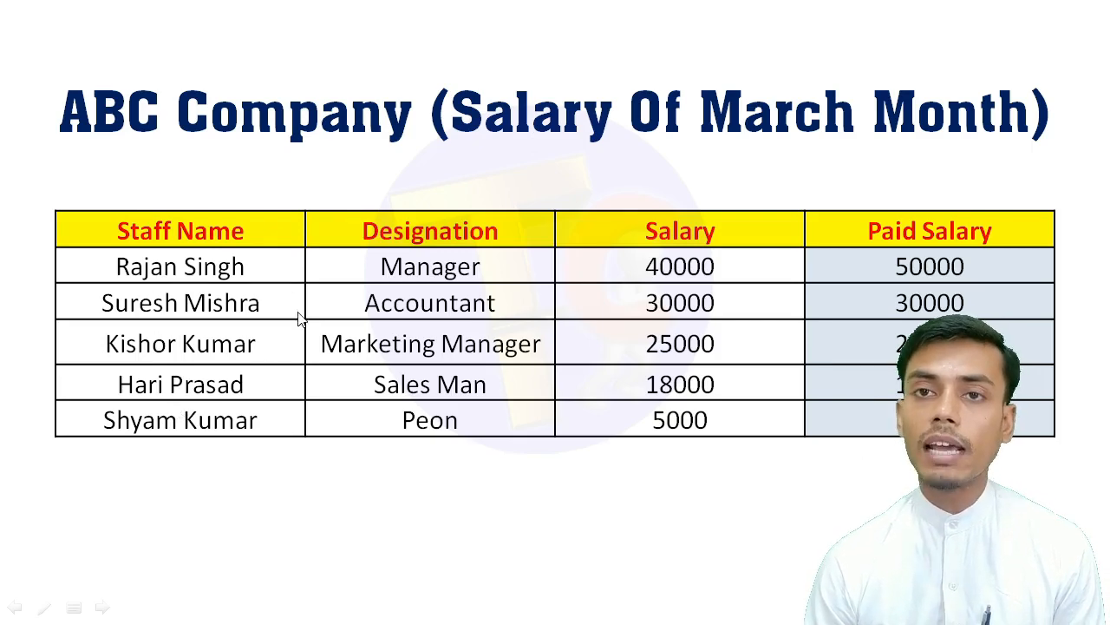
{"action": "key", "text": "alt+Tab"}
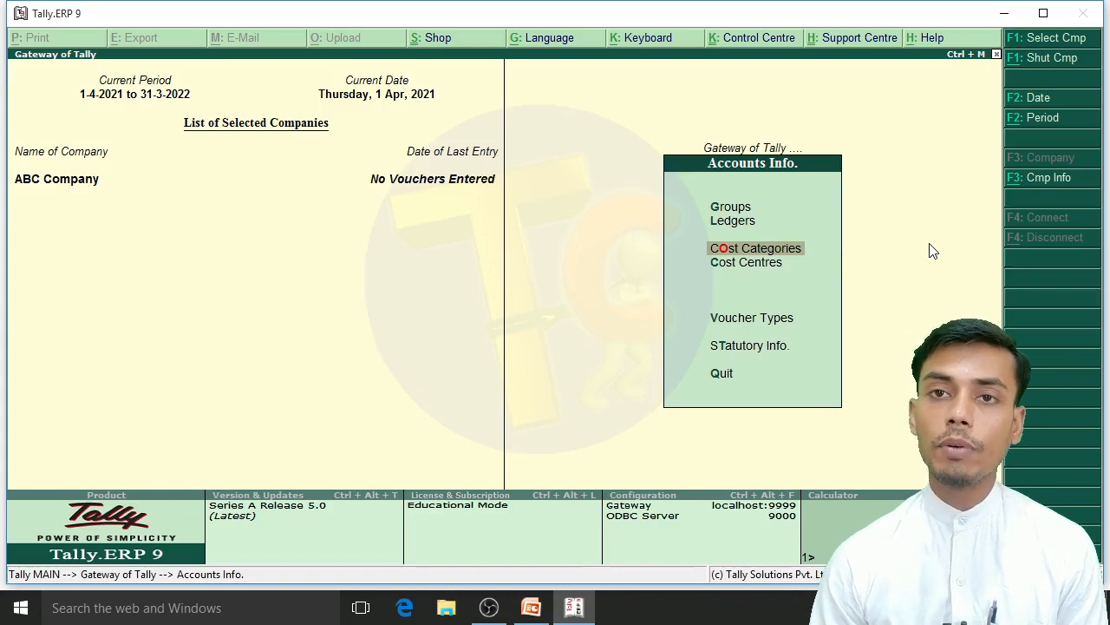
Step: Create a single cost category named Salary, keeping the default allocation settings, and leave cost category creation
{"action": "key", "text": "Return"}
{"action": "key", "text": "Return"}
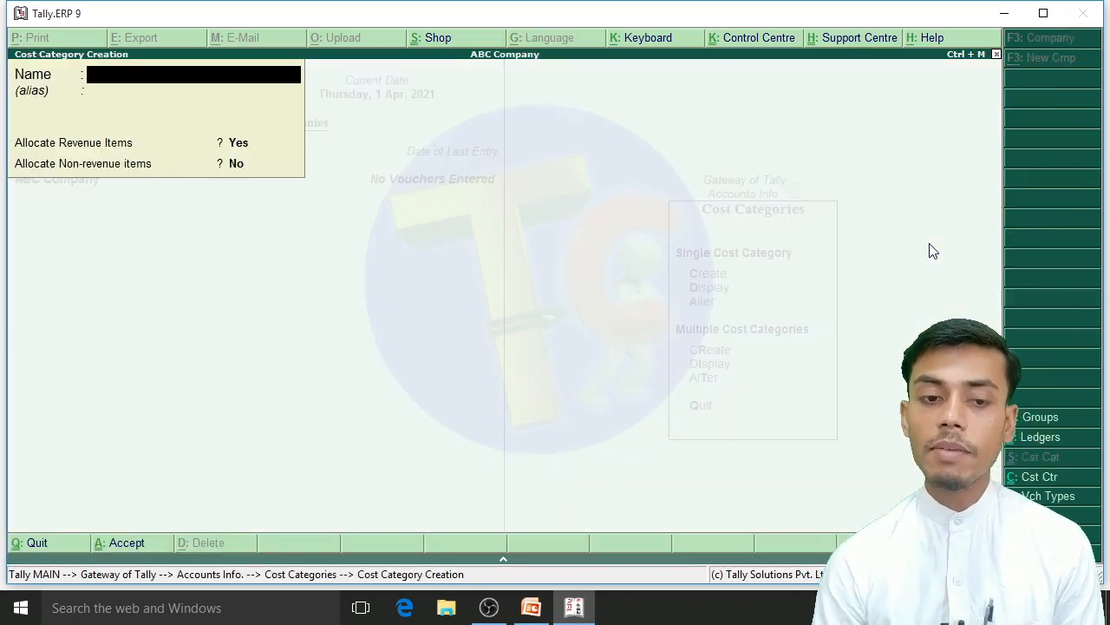
{"action": "type", "text": "Salary"}
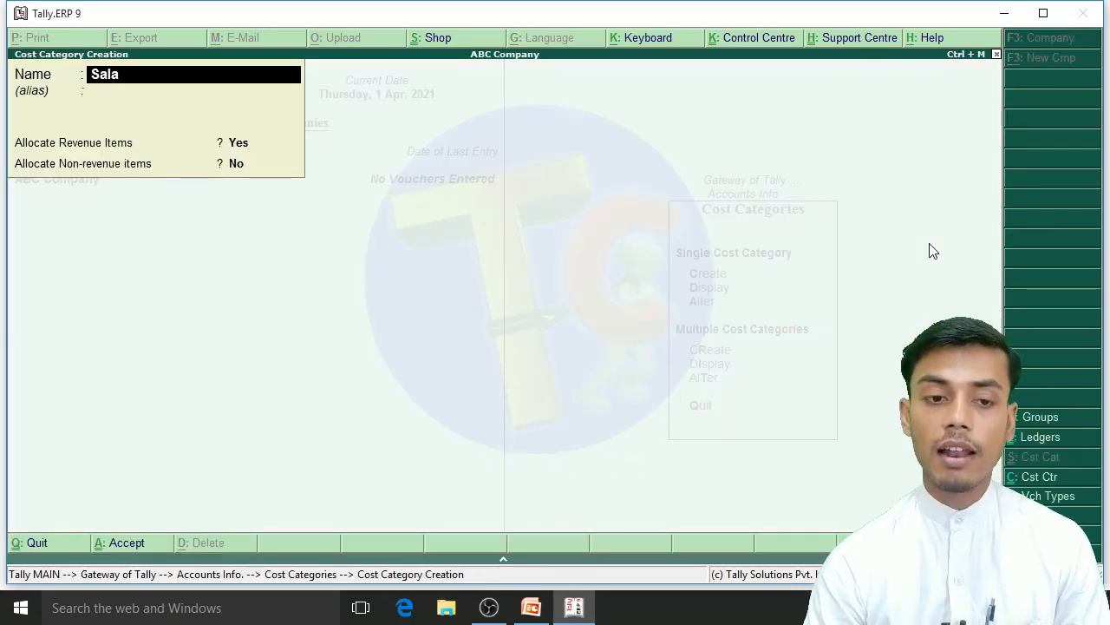
{"action": "key", "text": "Return"}
{"action": "key", "text": "Return"}
{"action": "key", "text": "Return"}
{"action": "key", "text": "Return"}
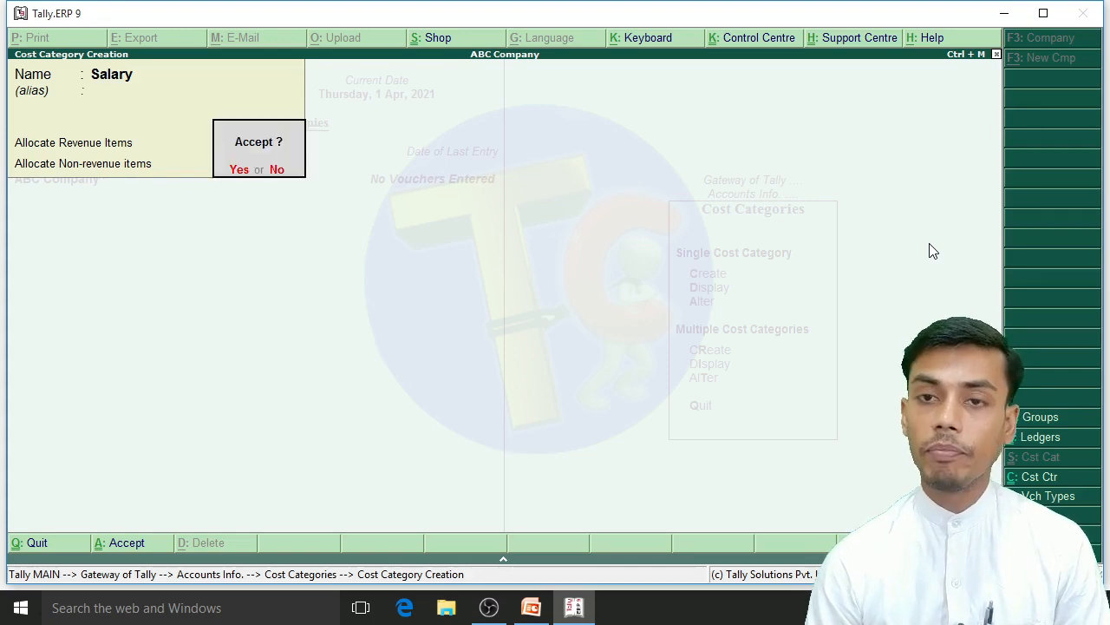
{"action": "key", "text": "Return"}
{"action": "key", "text": "Escape"}
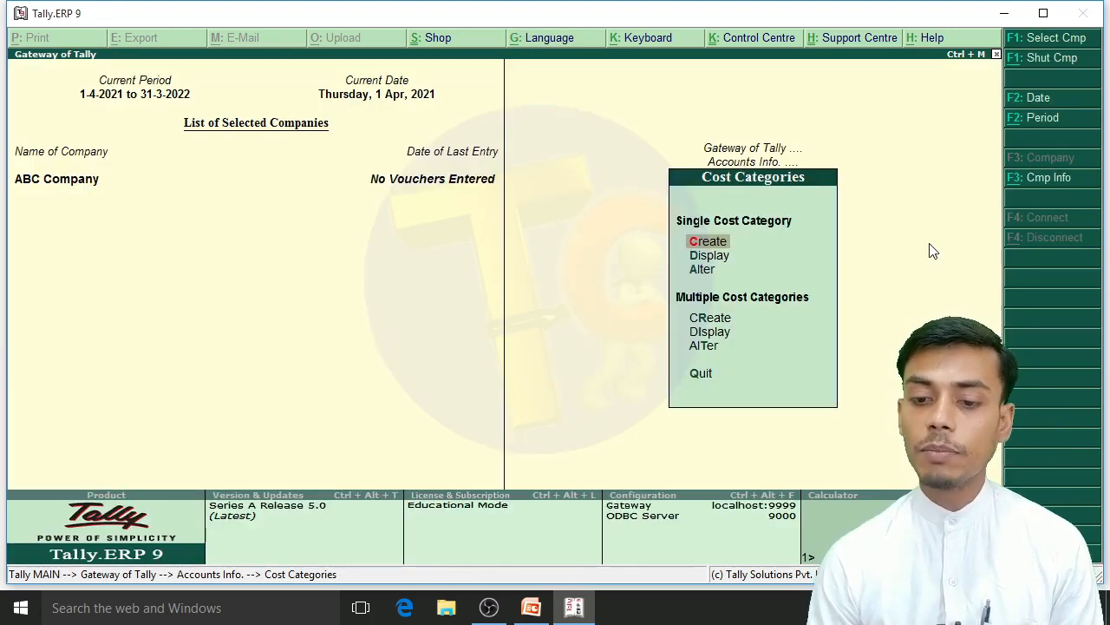
{"action": "key", "text": "Escape"}
Step: Examine the categories offered for a new single cost centre, and leave without creating one
{"action": "key", "text": "Down"}
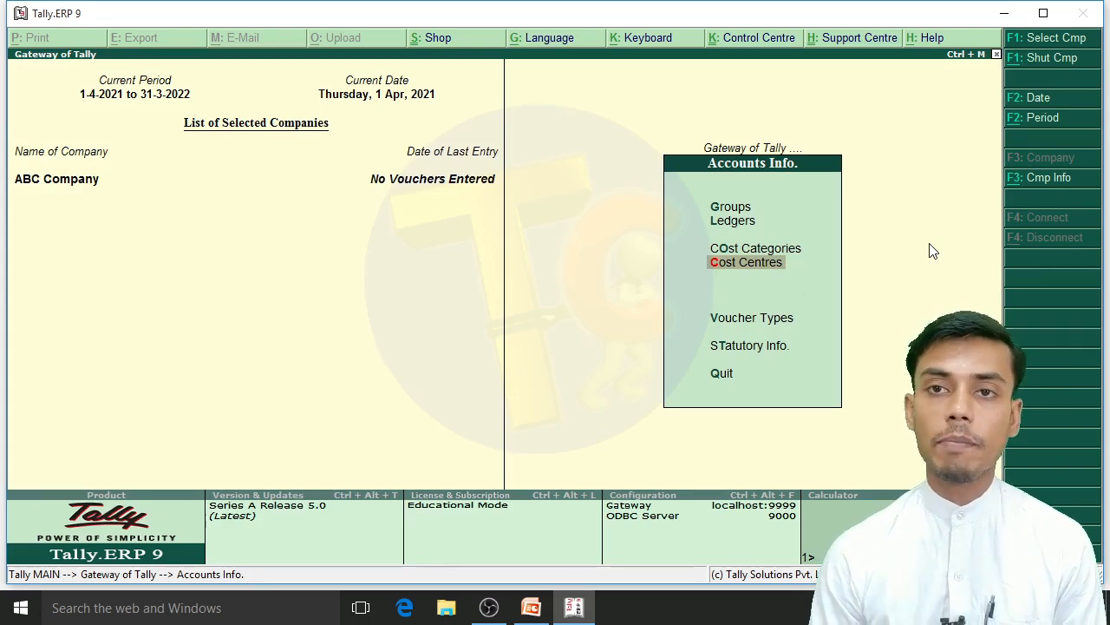
{"action": "key", "text": "Return"}
{"action": "key", "text": "Return"}
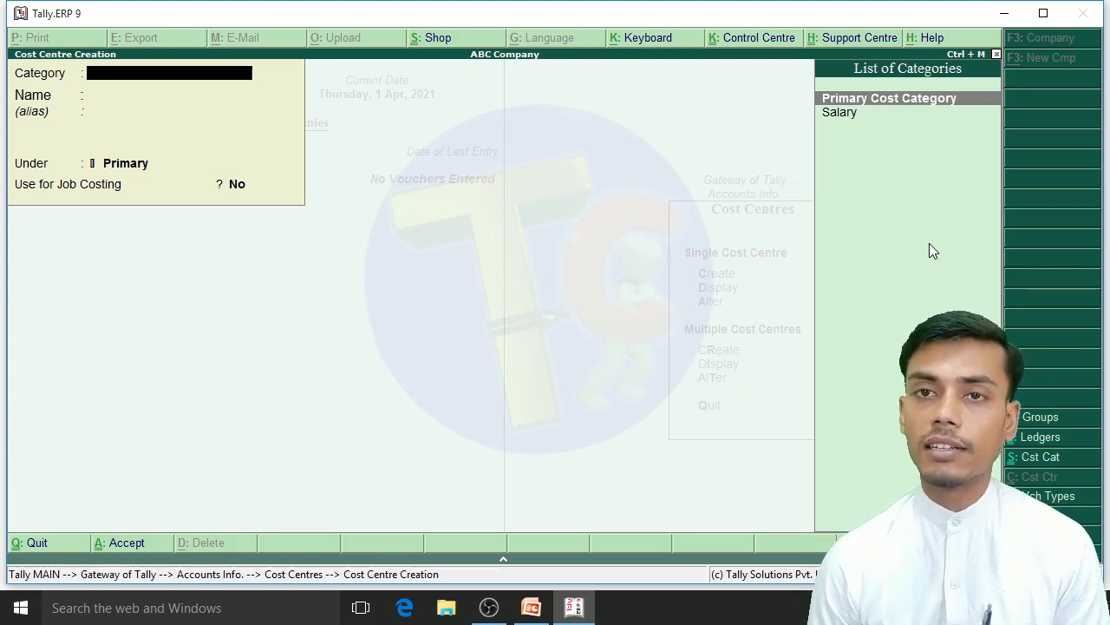
{"action": "key", "text": "Down"}
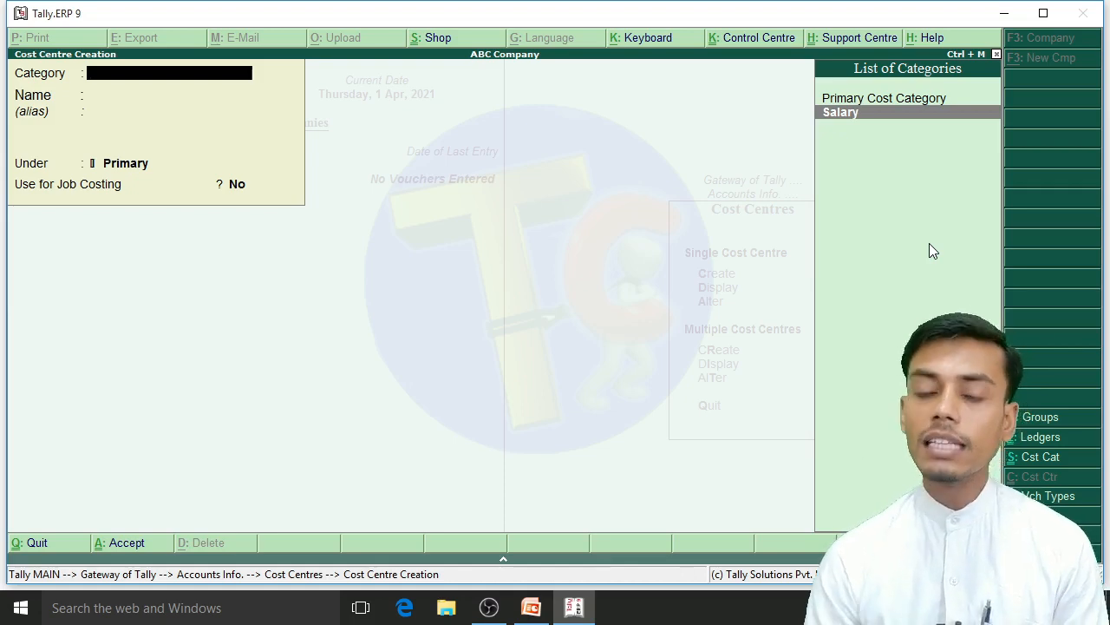
{"action": "key", "text": "Escape"}
{"action": "key", "text": "y"}
{"action": "key", "text": "Escape"}
{"action": "key", "text": "Up"}
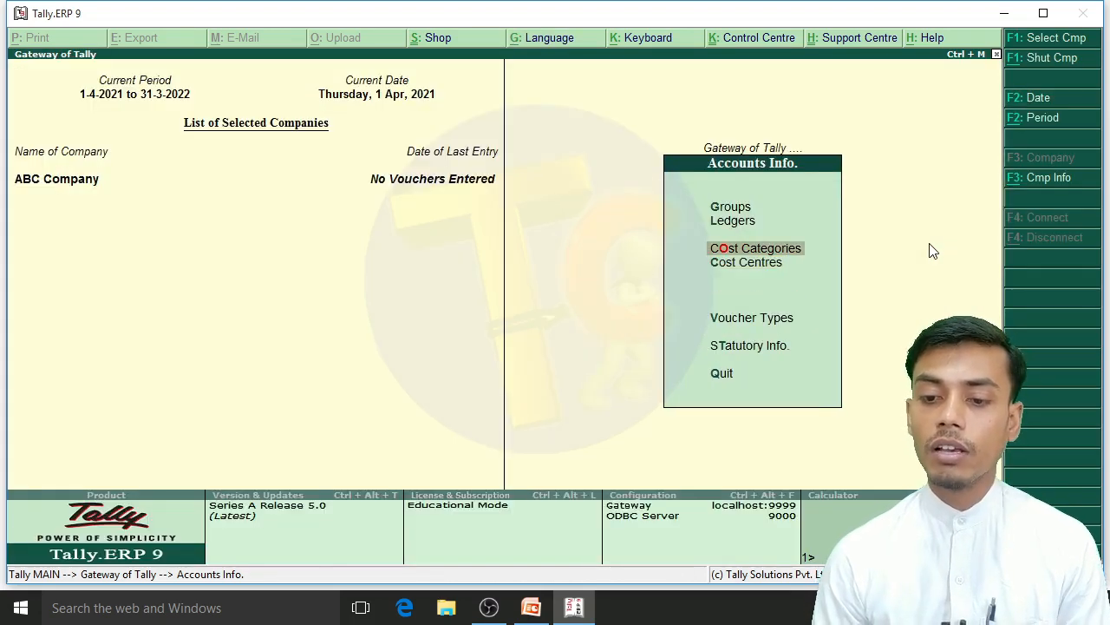
{"action": "key", "text": "Return"}
{"action": "key", "text": "Return"}
{"action": "type", "text": "R"}
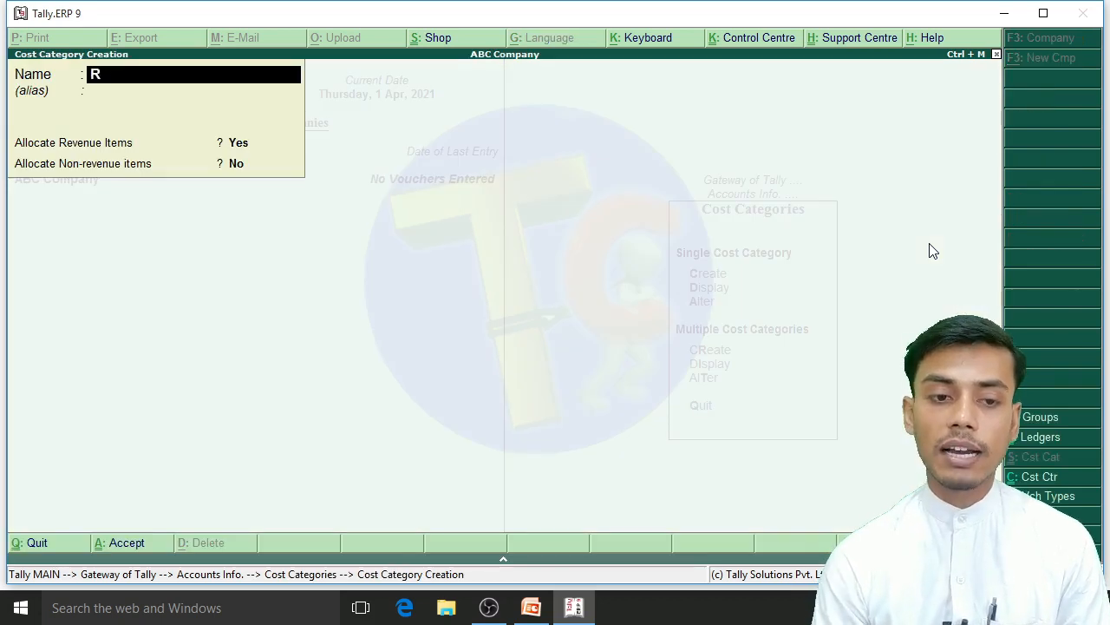
{"action": "type", "text": "ent"}
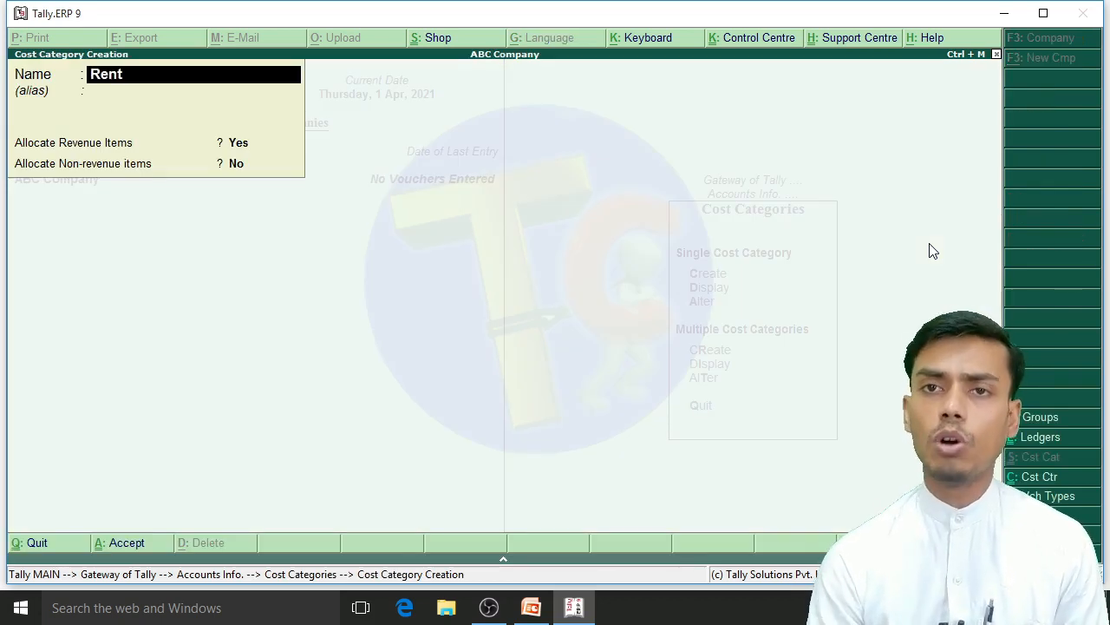
{"action": "key", "text": "Return"}
{"action": "key", "text": "Return"}
{"action": "key", "text": "Return"}
{"action": "key", "text": "Return"}
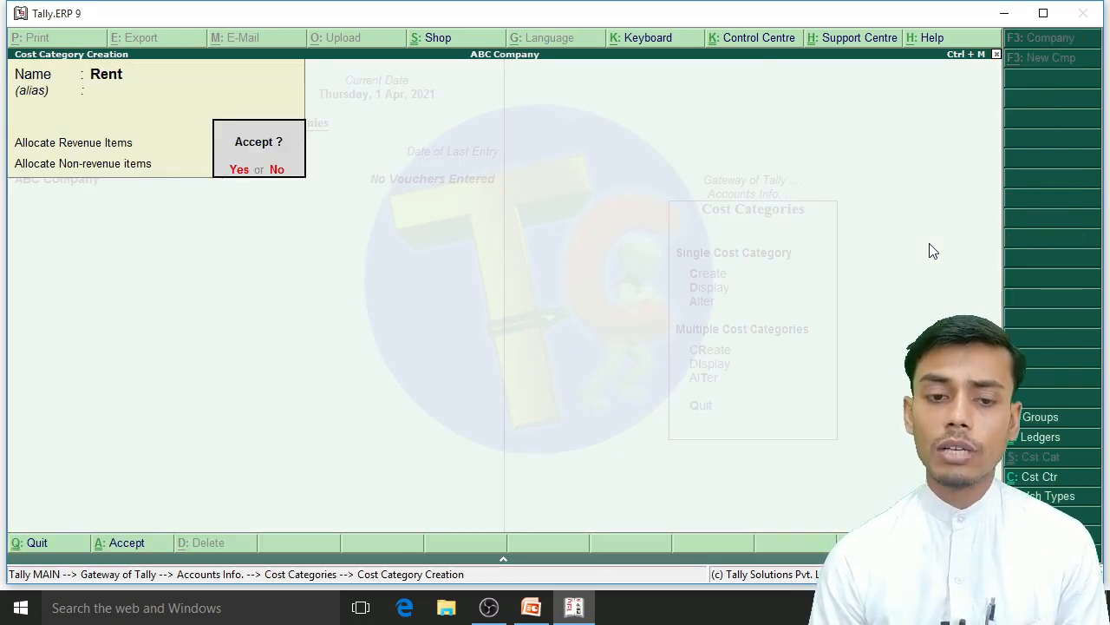
{"action": "key", "text": "Escape"}
Step: Start a new single cost centre and assign it to the Salary category
{"action": "key", "text": "Escape"}
{"action": "key", "text": "Return"}
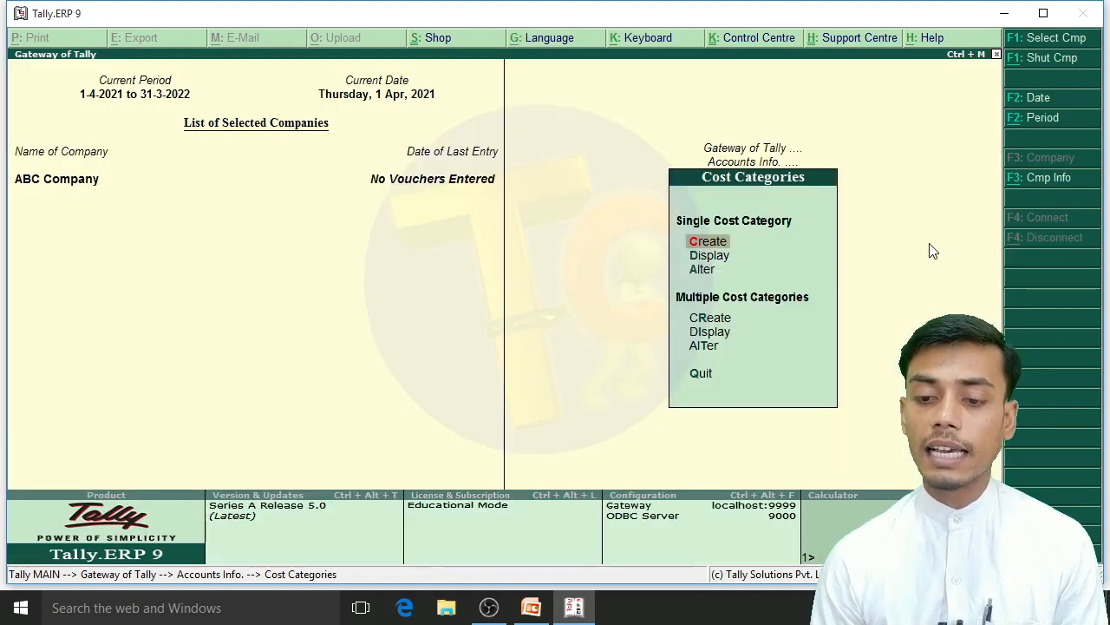
{"action": "key", "text": "Escape"}
{"action": "key", "text": "Down"}
{"action": "key", "text": "Return"}
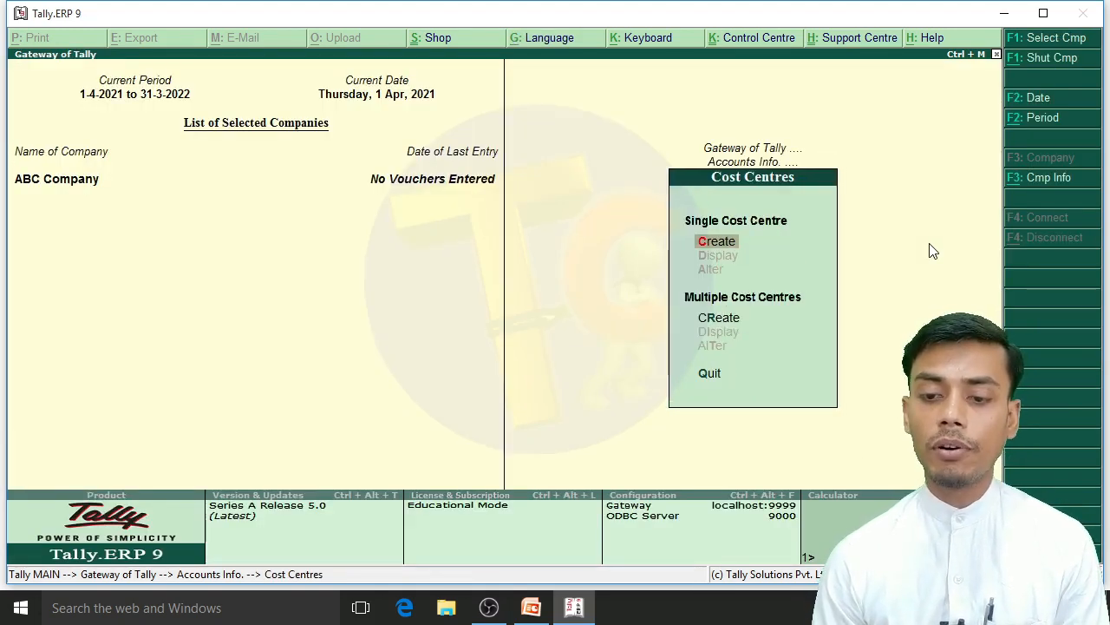
{"action": "key", "text": "Return"}
{"action": "key", "text": "Down"}
{"action": "key", "text": "Down"}
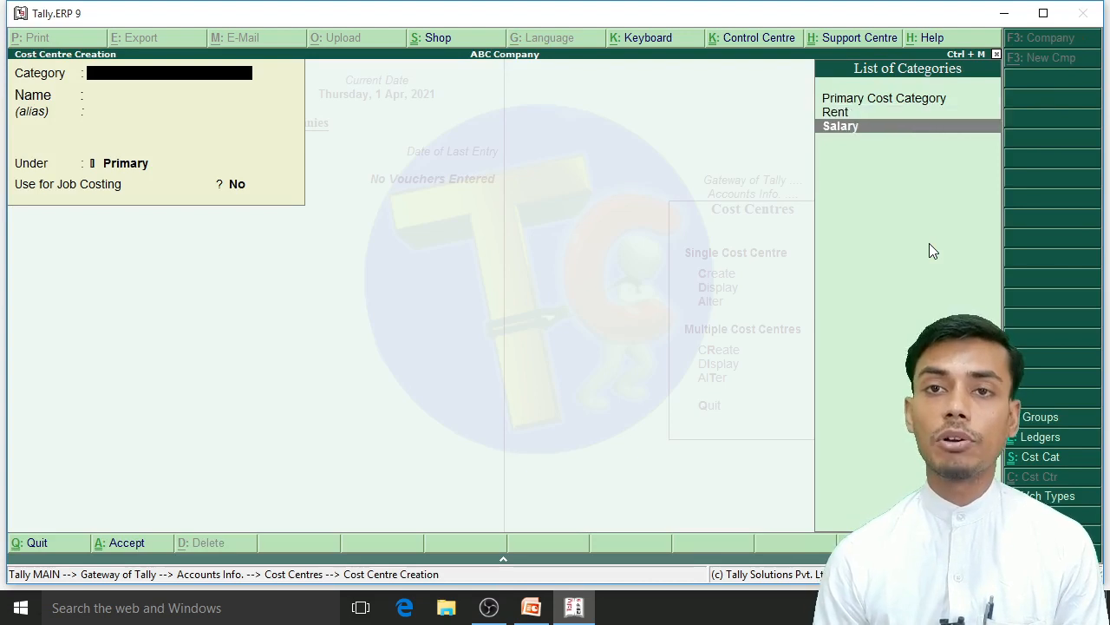
{"action": "key", "text": "Up"}
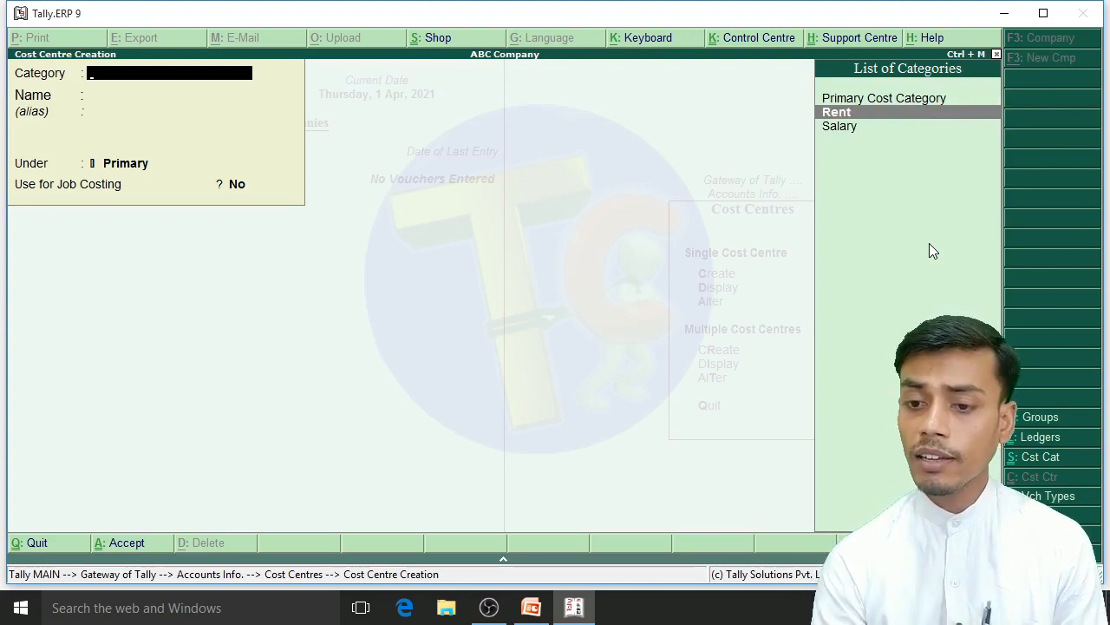
{"action": "key", "text": "Down"}
{"action": "key", "text": "Up"}
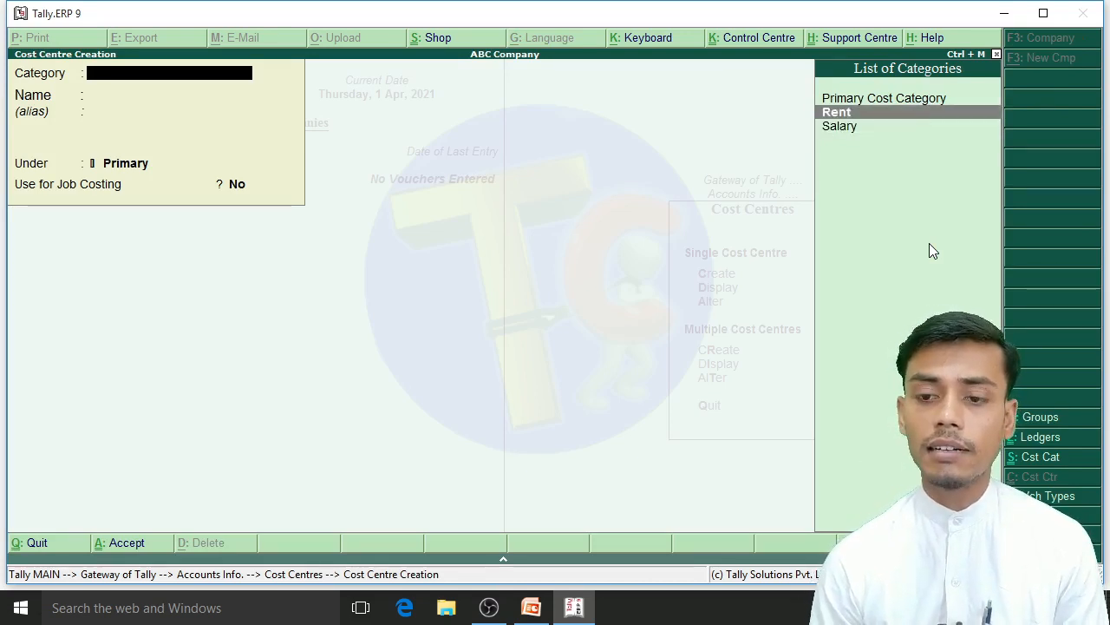
{"action": "key", "text": "Down"}
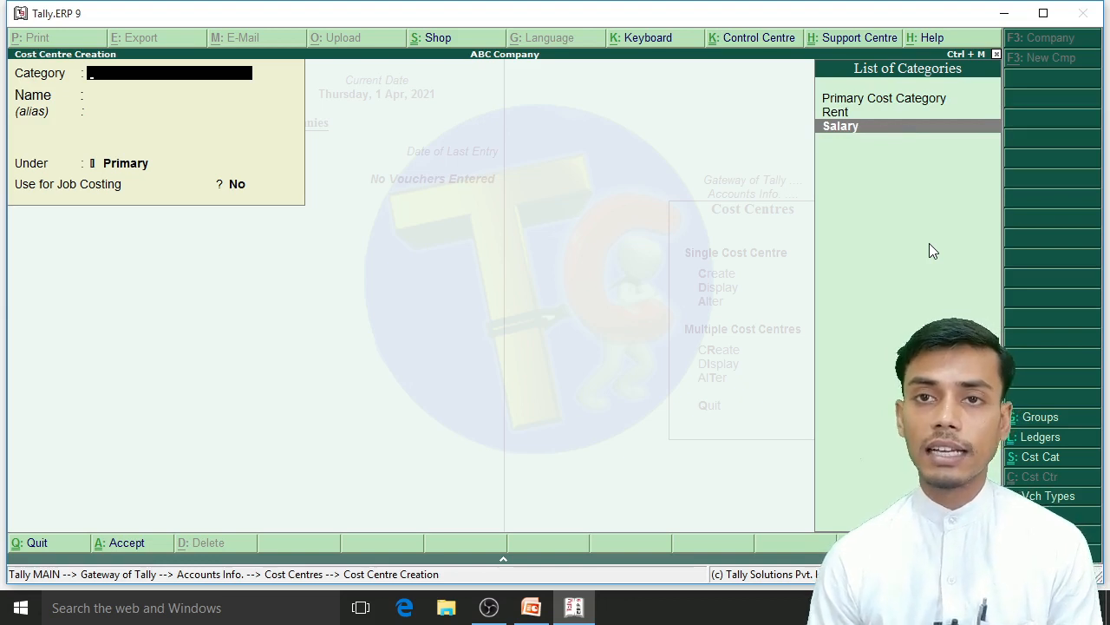
{"action": "key", "text": "Up"}
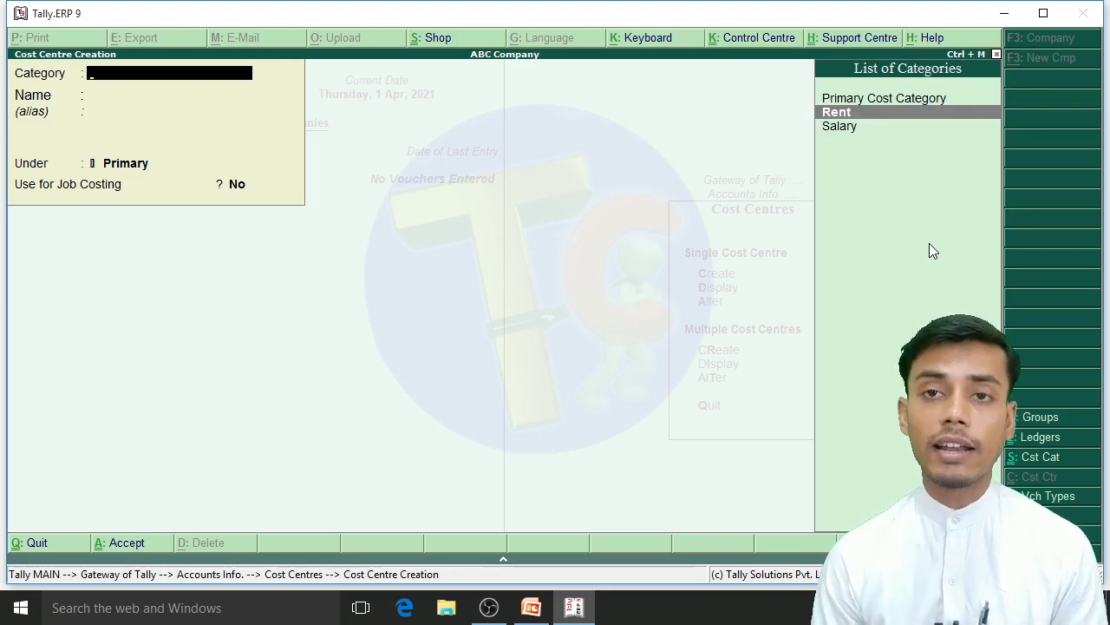
{"action": "key", "text": "Down"}
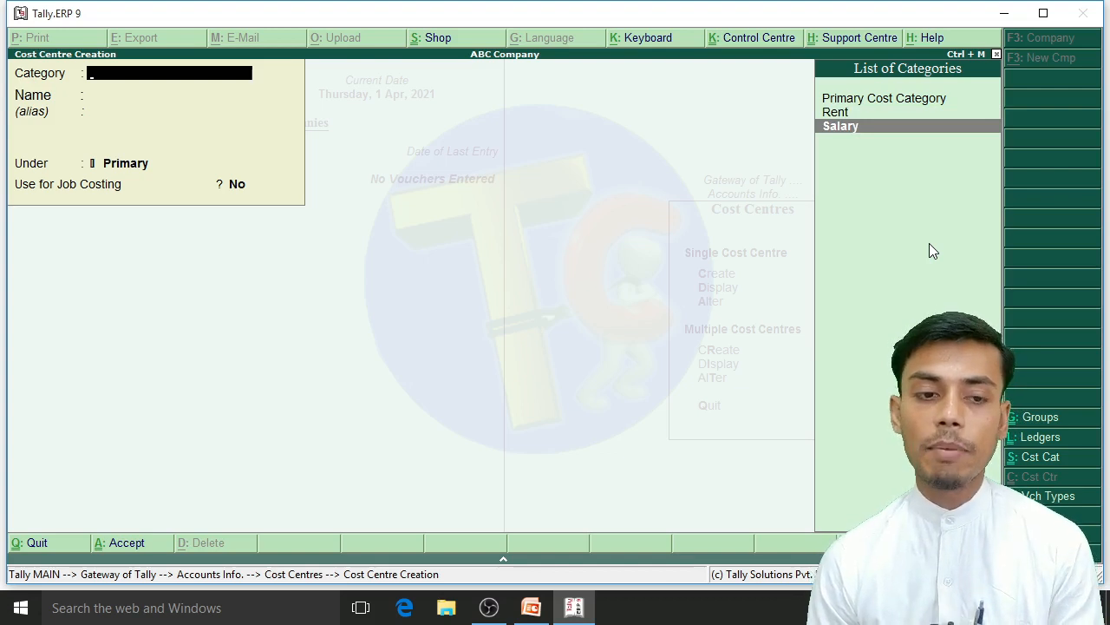
{"action": "key", "text": "Return"}
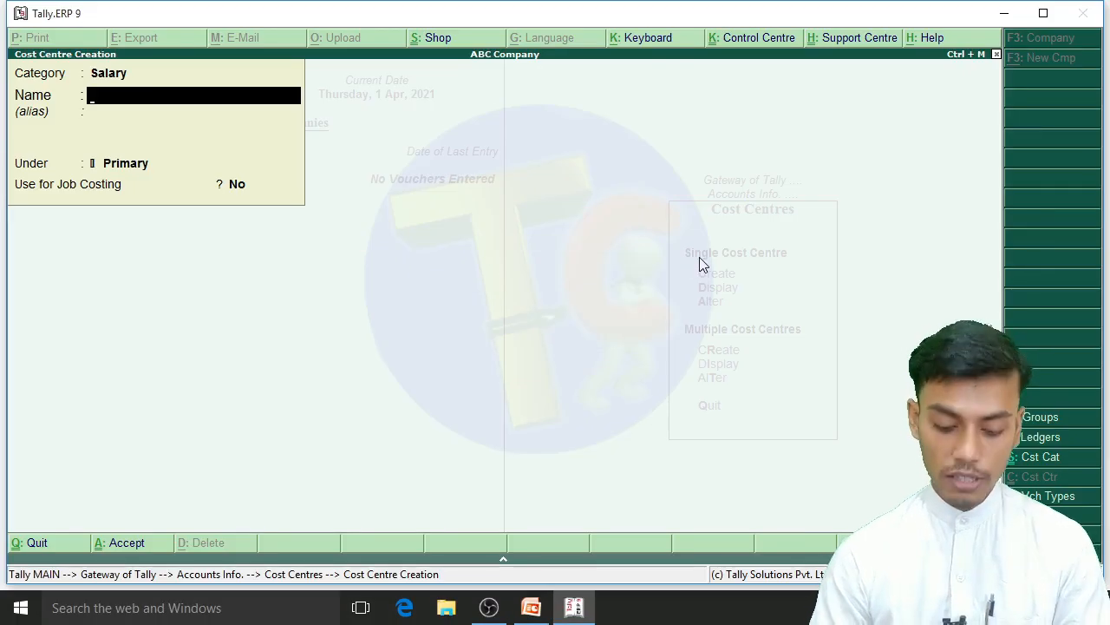
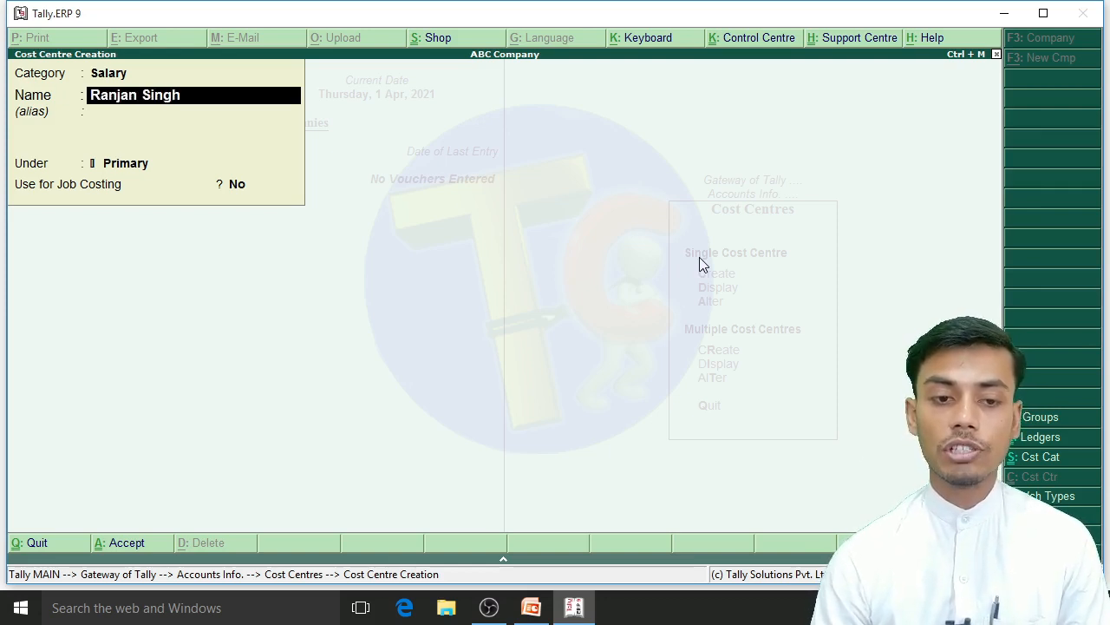
Step: Enter the Manager's full name for the cost centre, keep it under Primary with job costing set to No, and save it
{"action": "key", "text": "Return"}
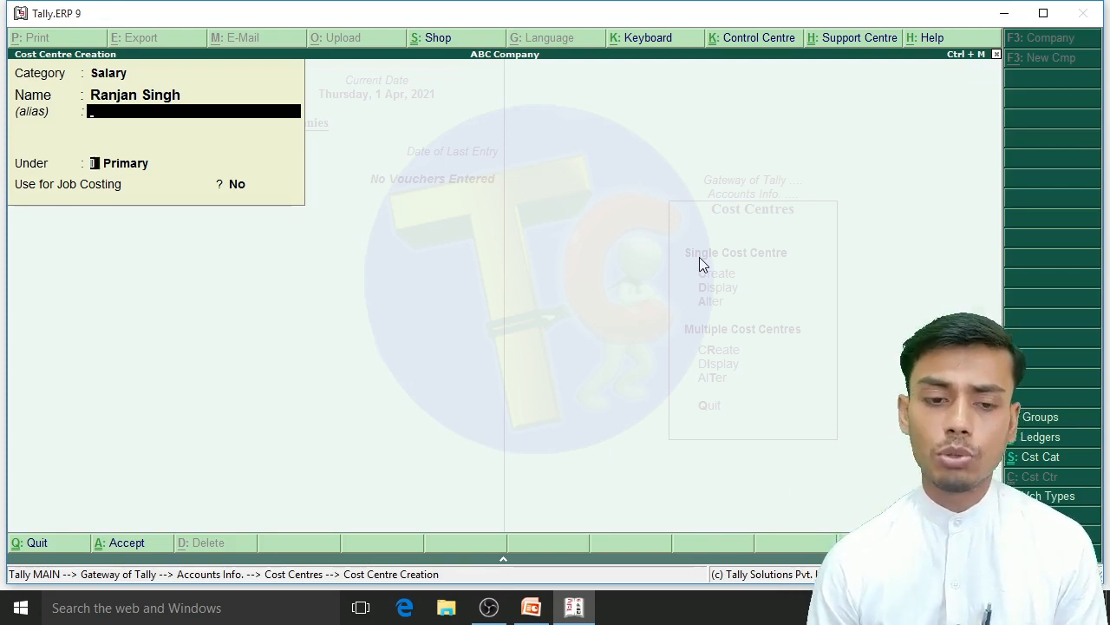
{"action": "key", "text": "Return"}
{"action": "key", "text": "Return"}
{"action": "key", "text": "Return"}
{"action": "key", "text": "Return"}
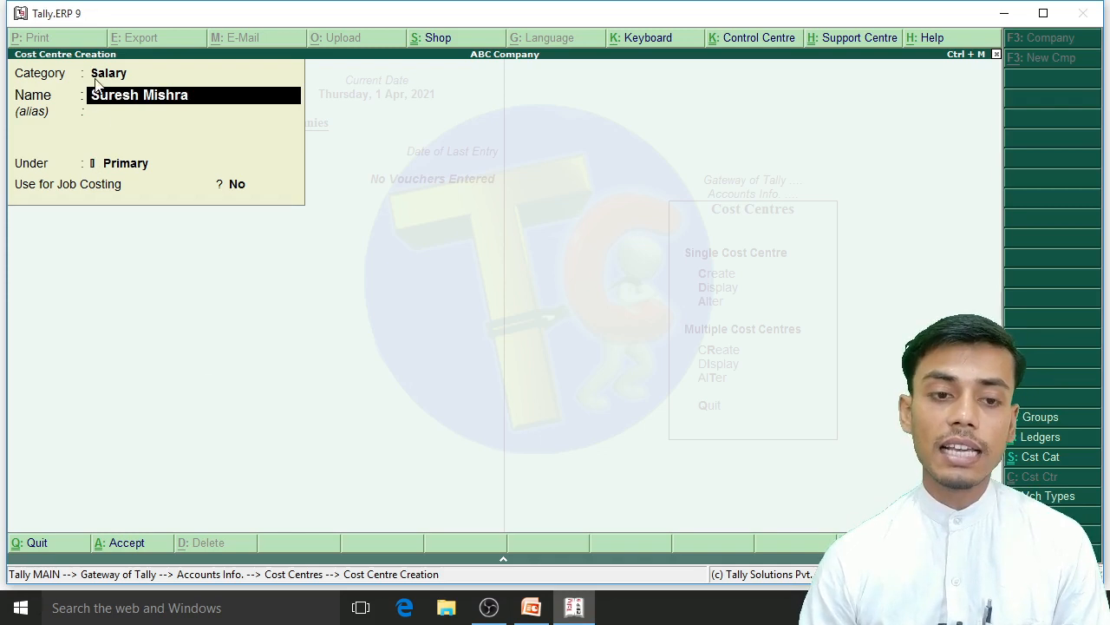
Step: Create the Accountant's cost centre in the Salary category with the staff member's full name, under Primary, with job costing set to No
{"action": "key", "text": "Return"}
{"action": "key", "text": "Return"}
{"action": "key", "text": "Return"}
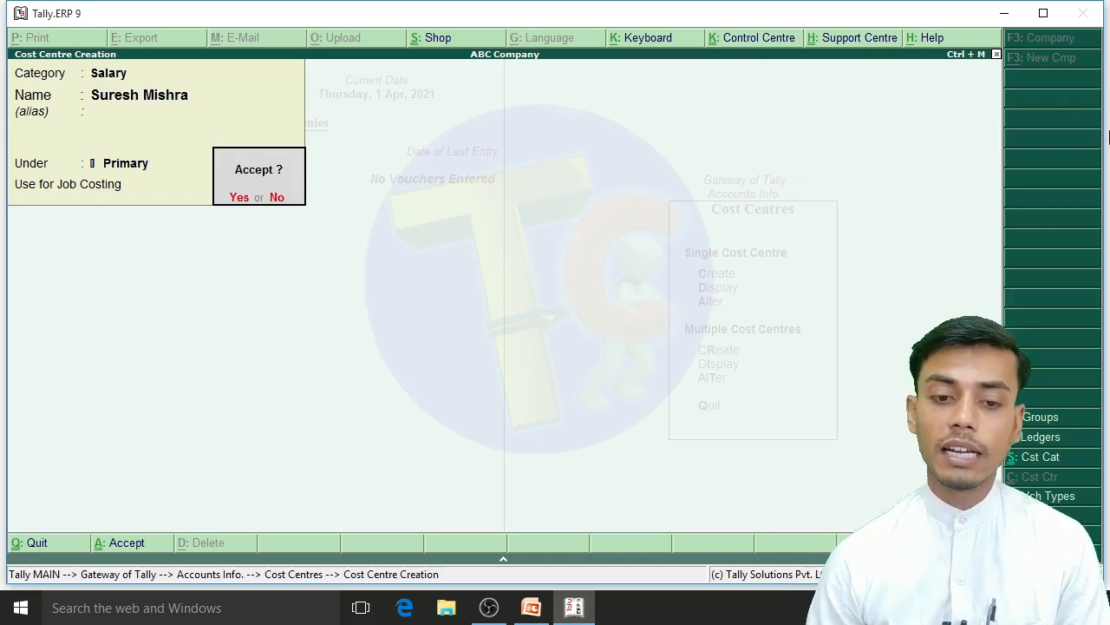
{"action": "key", "text": "Return"}
Step: Look up the Marketing Manager in the presentation's salary table and create a Salary cost centre with that person's full name under Primary
{"action": "key", "text": "alt+Tab"}
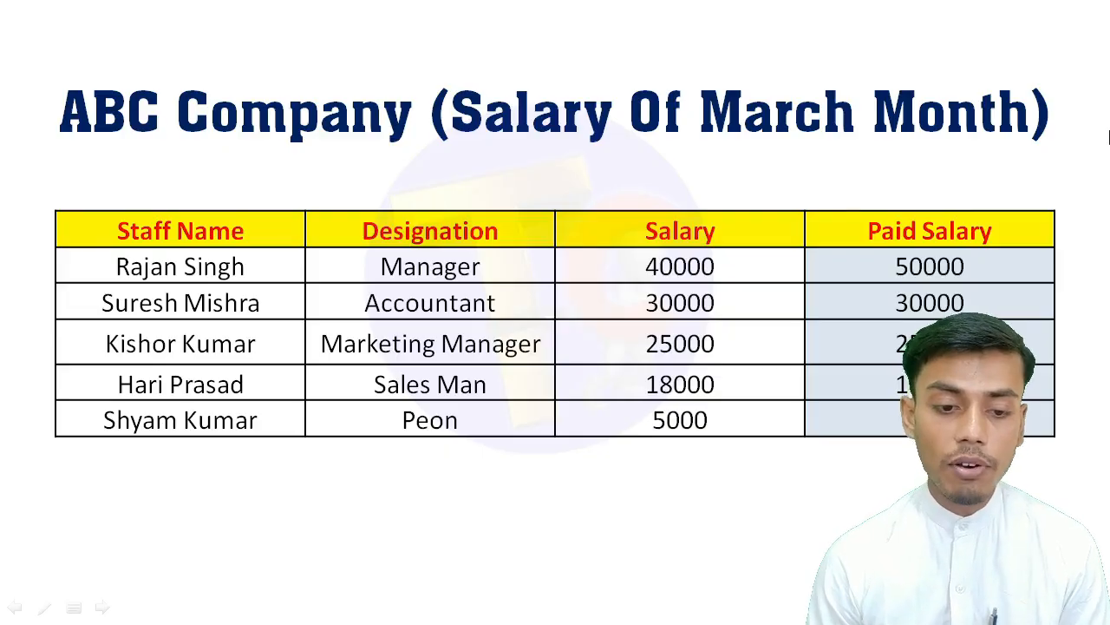
{"action": "key", "text": "alt+Tab"}
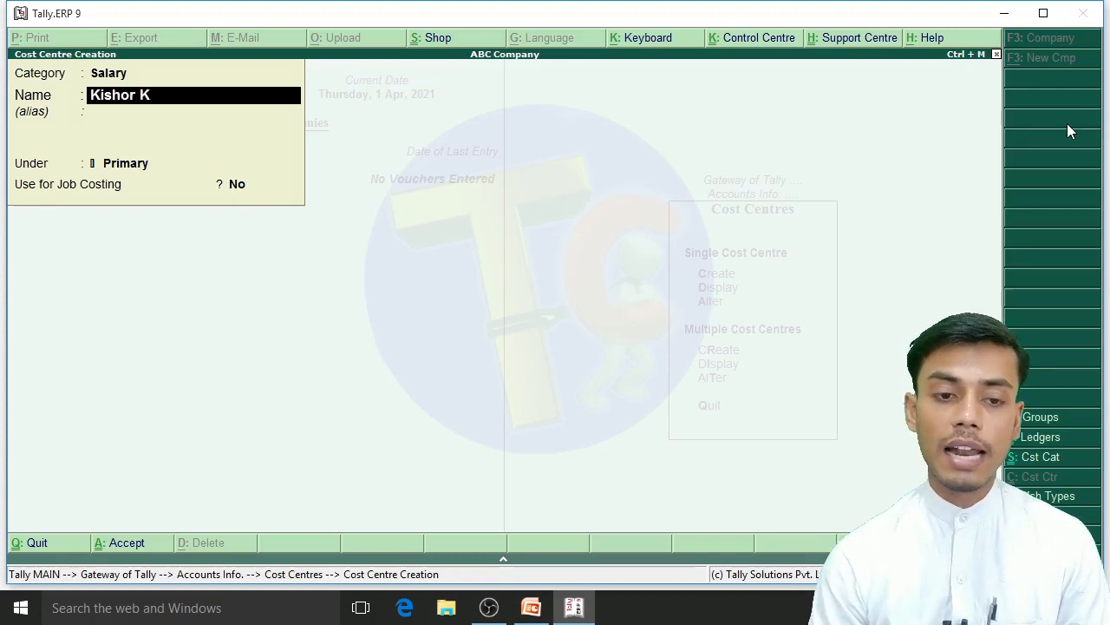
{"action": "key", "text": "Return"}
{"action": "key", "text": "Return"}
{"action": "key", "text": "Return"}
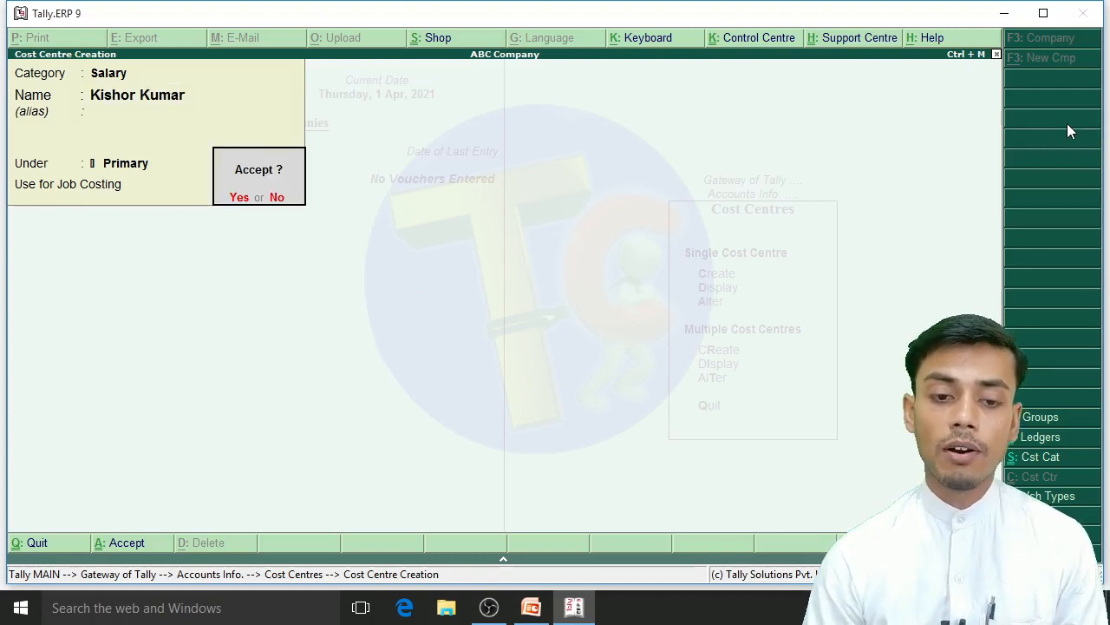
{"action": "key", "text": "Return"}
Step: Check the Sales Man's name in the presentation's salary table and create his cost centre under Primary in the Salary category
{"action": "key", "text": "alt+Tab"}
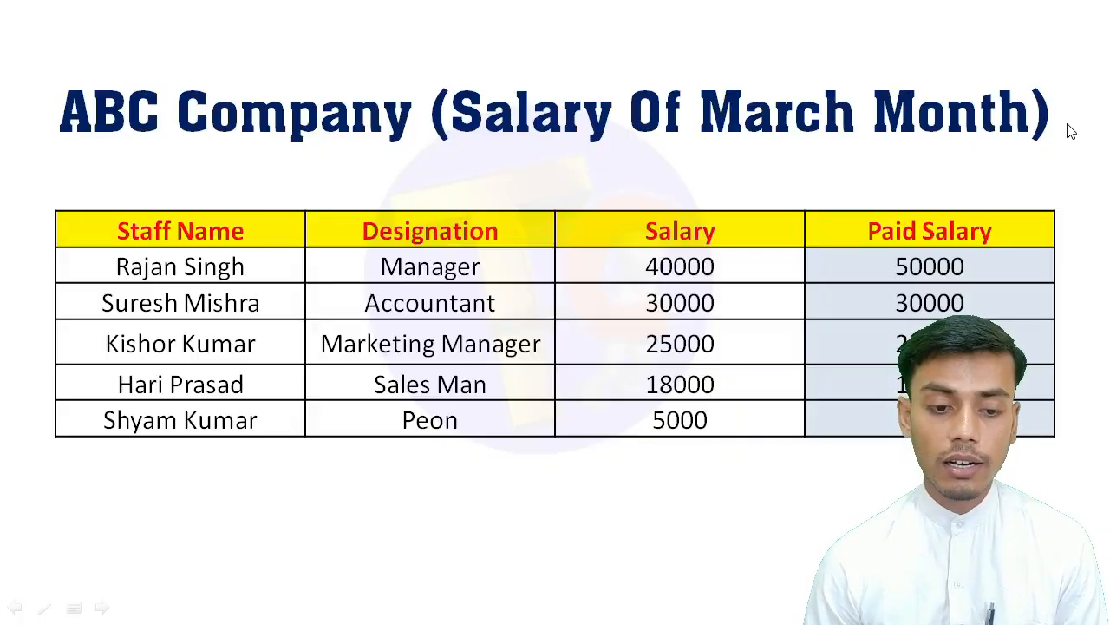
{"action": "key", "text": "alt+Tab"}
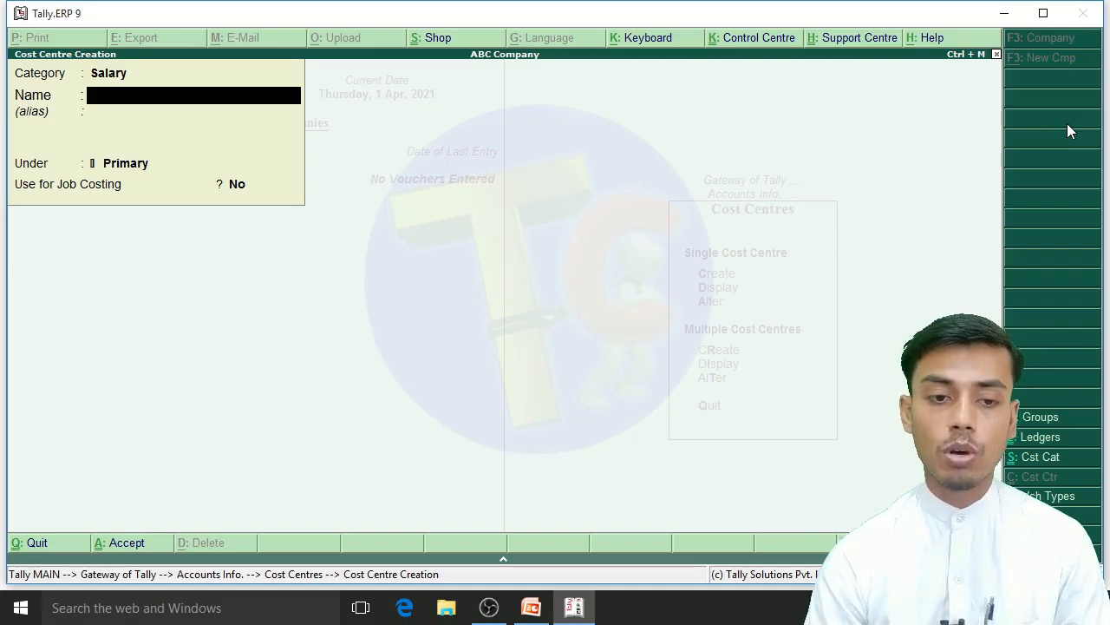
{"action": "key", "text": "Return"}
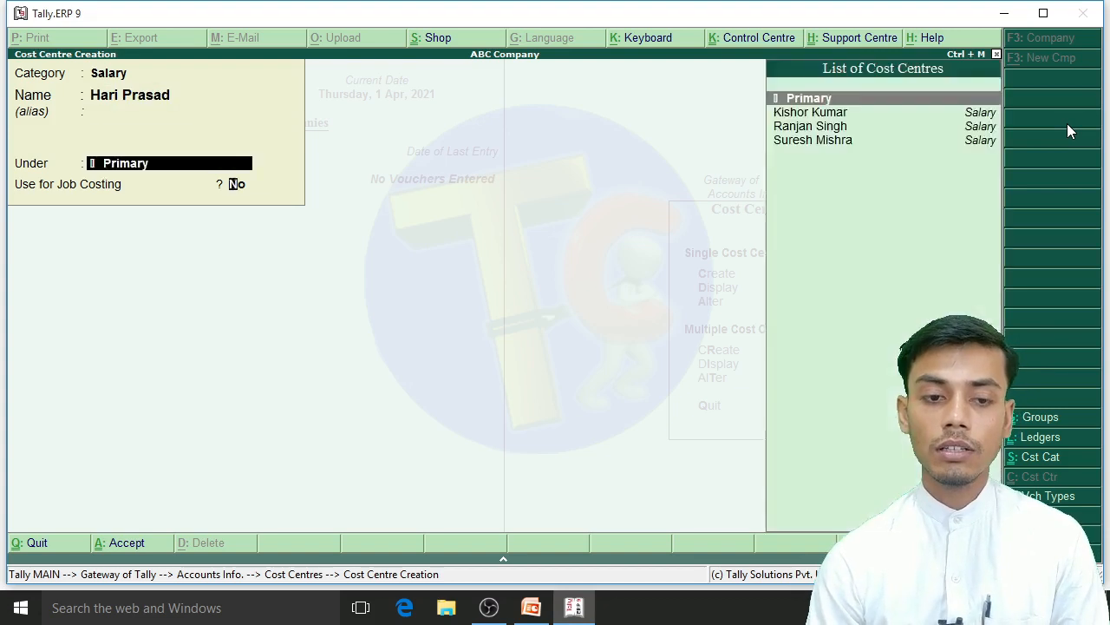
{"action": "key", "text": "Return"}
{"action": "key", "text": "Return"}
Step: Create the Peon's cost centre with the full name under Primary, quit cost centre creation, and return to the Gateway of Tally
{"action": "key", "text": "Return"}
{"action": "type", "text": "Shyam"}
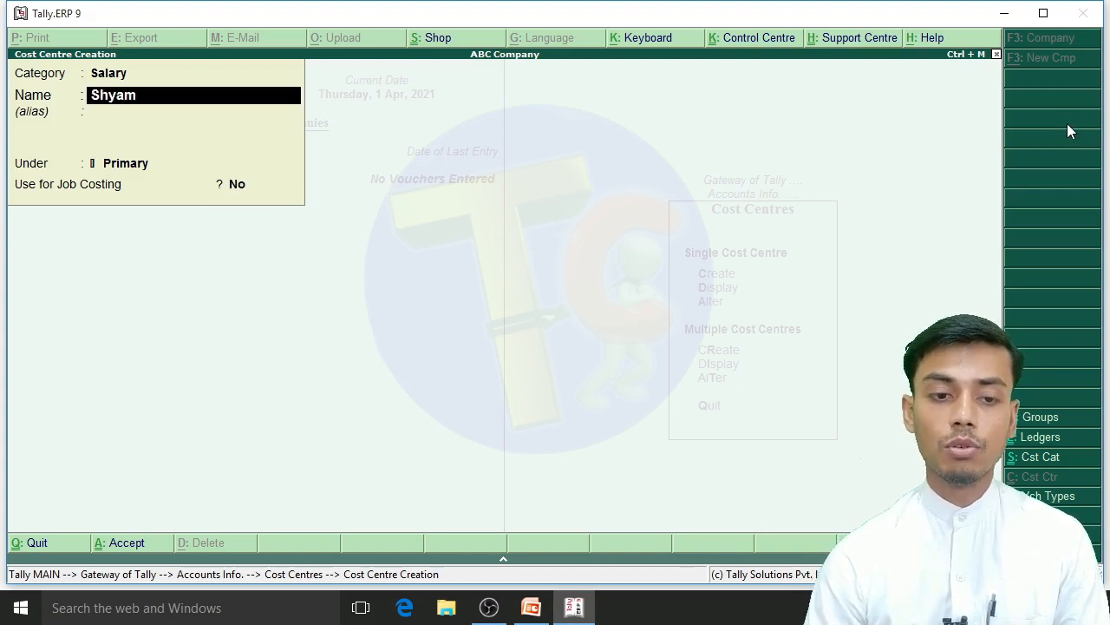
{"action": "key", "text": "Return"}
{"action": "key", "text": "Return"}
{"action": "key", "text": "Return"}
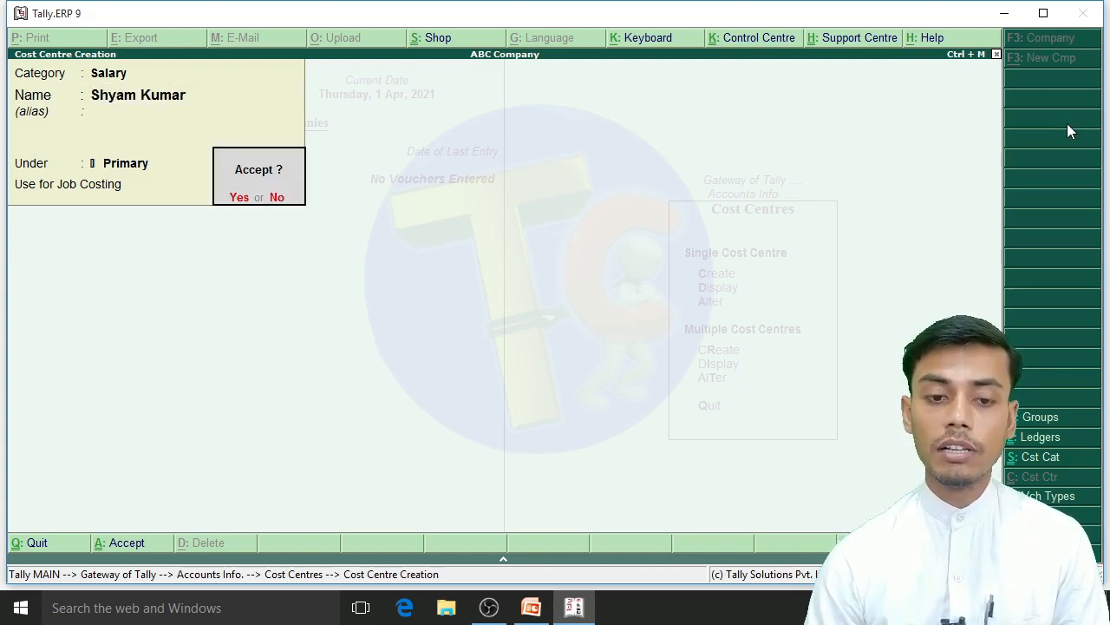
{"action": "key", "text": "Return"}
{"action": "key", "text": "Escape"}
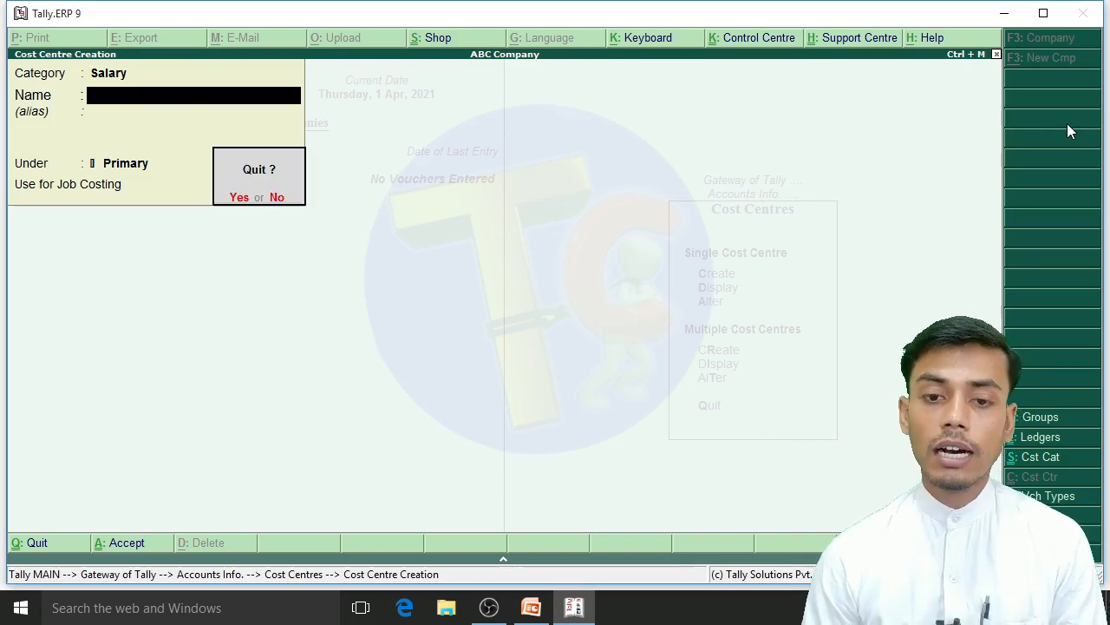
{"action": "key", "text": "y"}
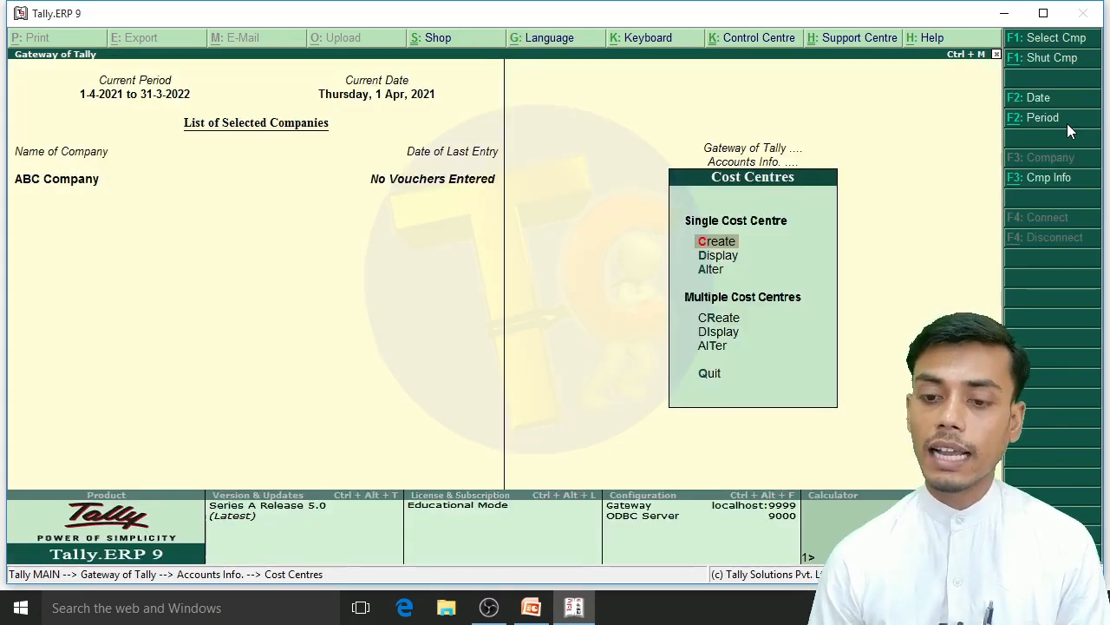
{"action": "key", "text": "Escape"}
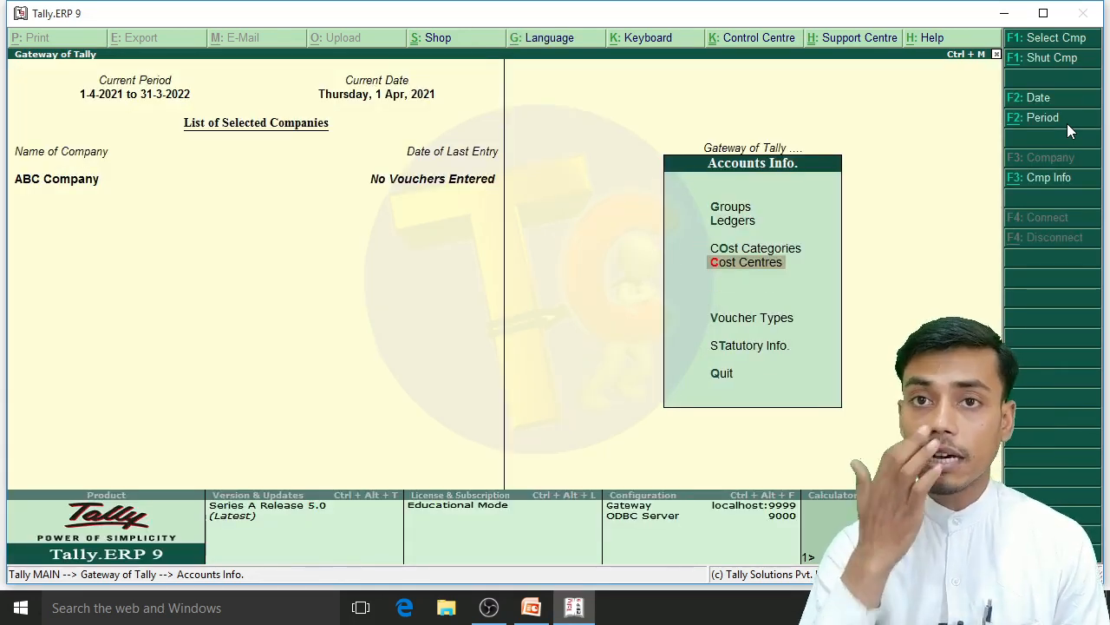
{"action": "key", "text": "Escape"}
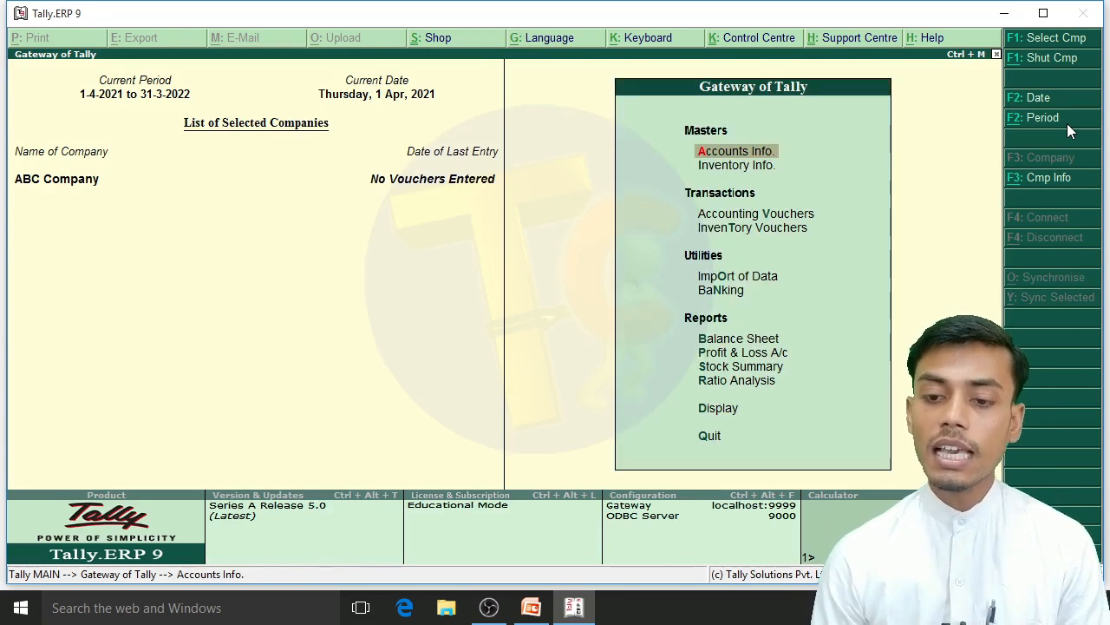
Step: Open the Salary A/c ledger for alteration from the single ledger options in Accounts Info
{"action": "key", "text": "Return"}
{"action": "key", "text": "Down"}
{"action": "key", "text": "Return"}
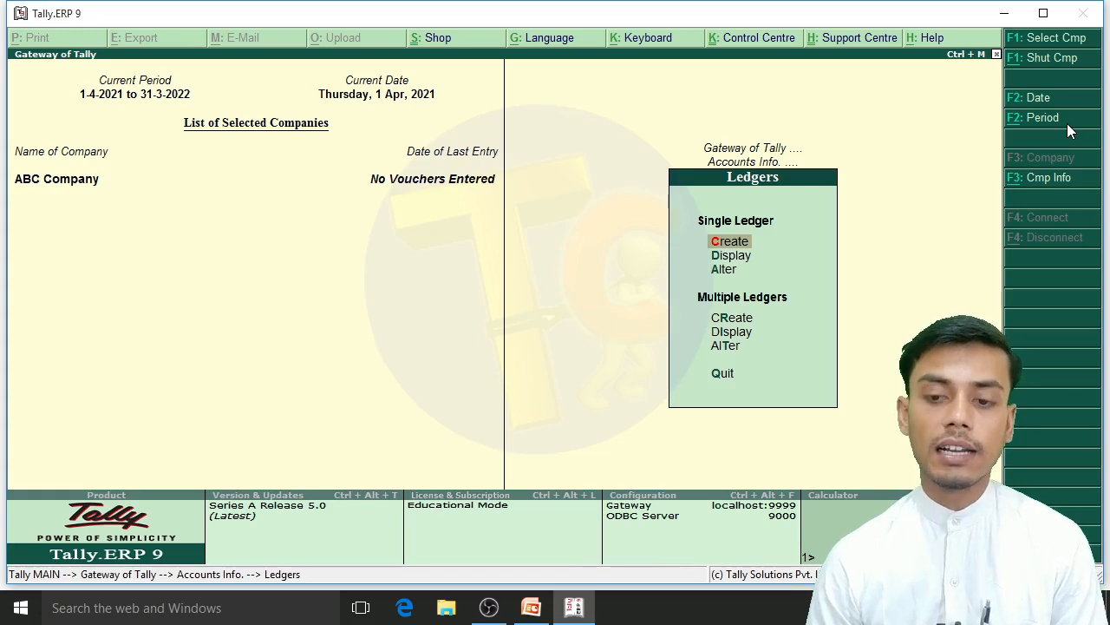
{"action": "key", "text": "Down"}
{"action": "key", "text": "Down"}
{"action": "key", "text": "Return"}
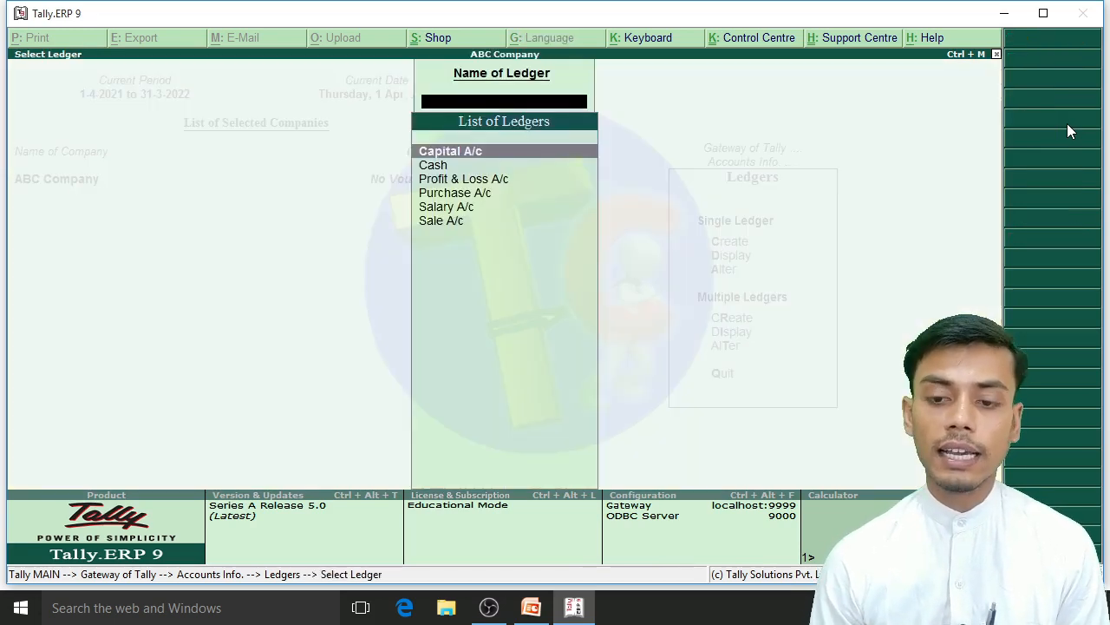
{"action": "key", "text": "Down"}
{"action": "key", "text": "Down"}
{"action": "key", "text": "Down"}
{"action": "key", "text": "Down"}
{"action": "key", "text": "Return"}
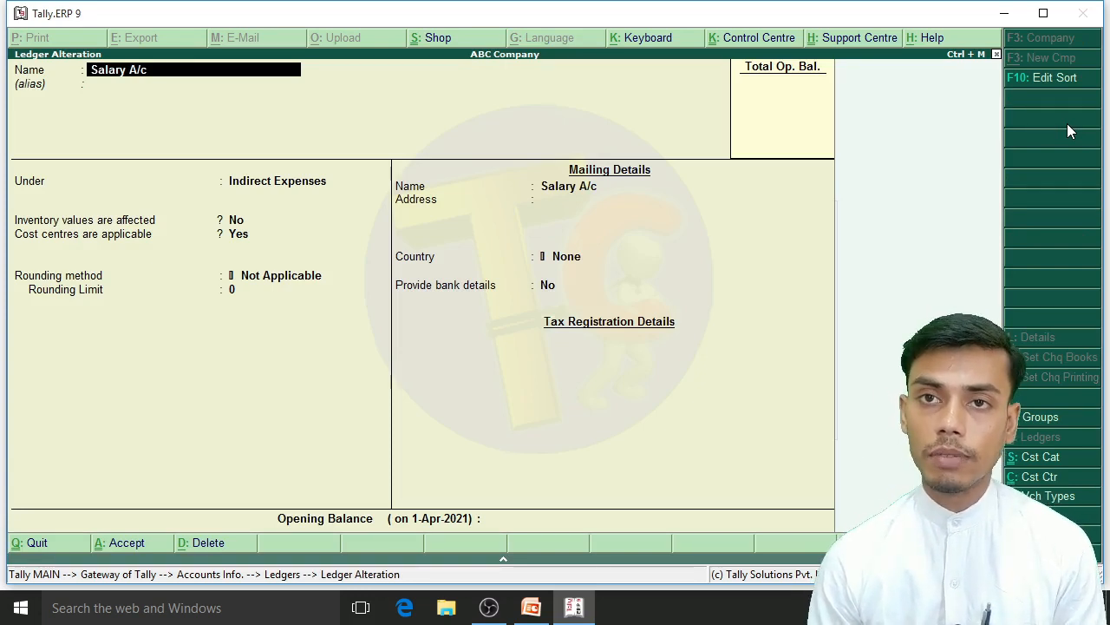
Step: Set Cost centres are applicable to Yes for Salary A/c, keep rounding as Not Applicable with limit 0, and save the ledger
{"action": "key", "text": "Return"}
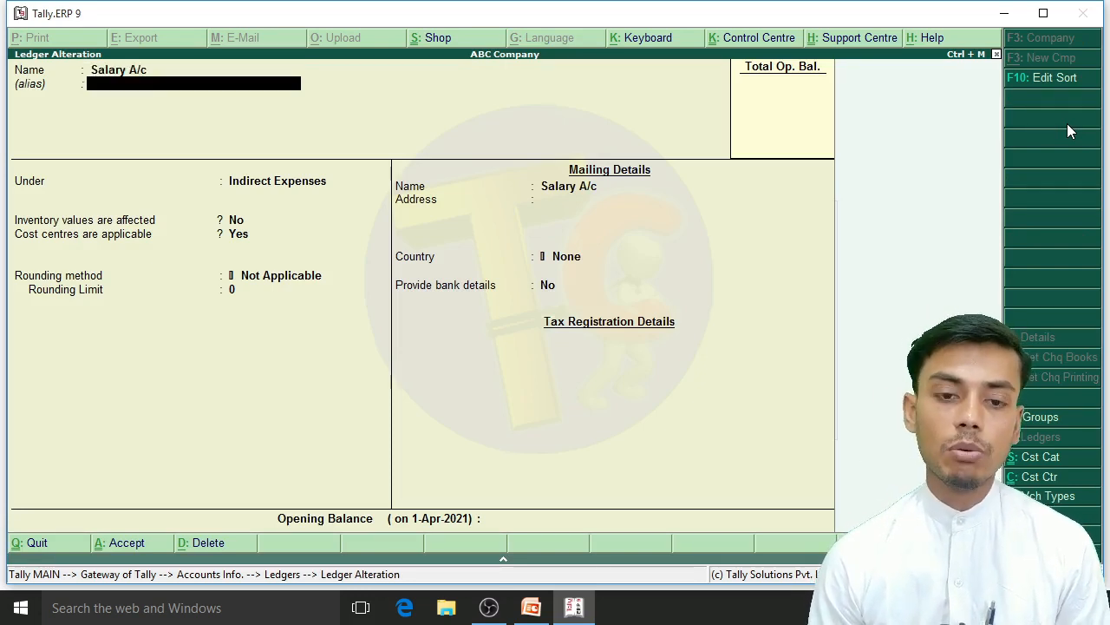
{"action": "key", "text": "Return"}
{"action": "key", "text": "Return"}
{"action": "key", "text": "Return"}
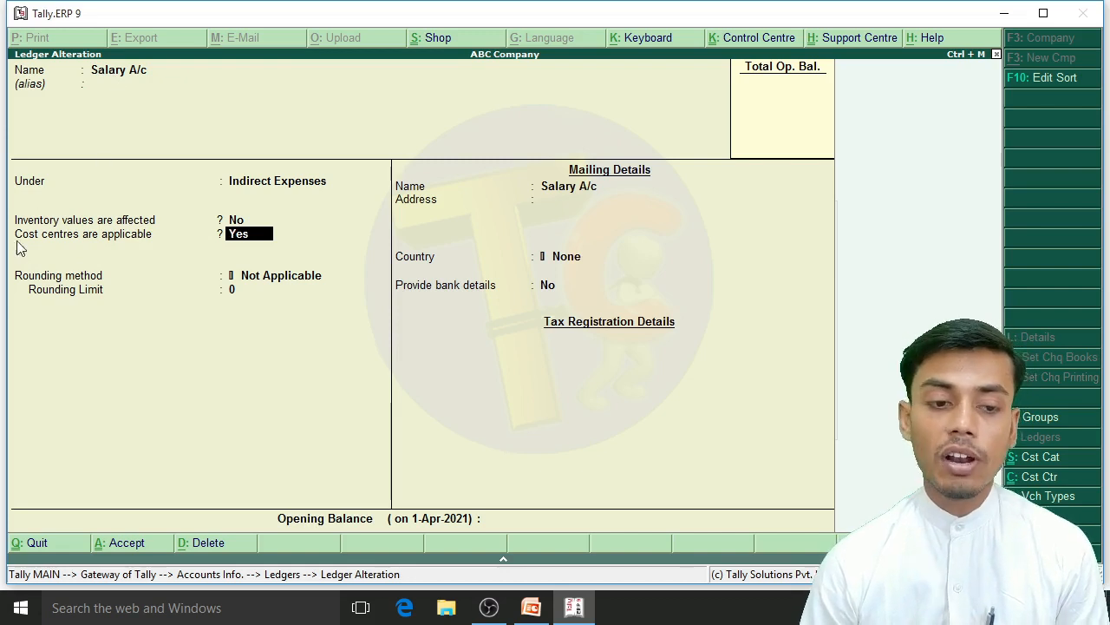
{"action": "type", "text": "n"}
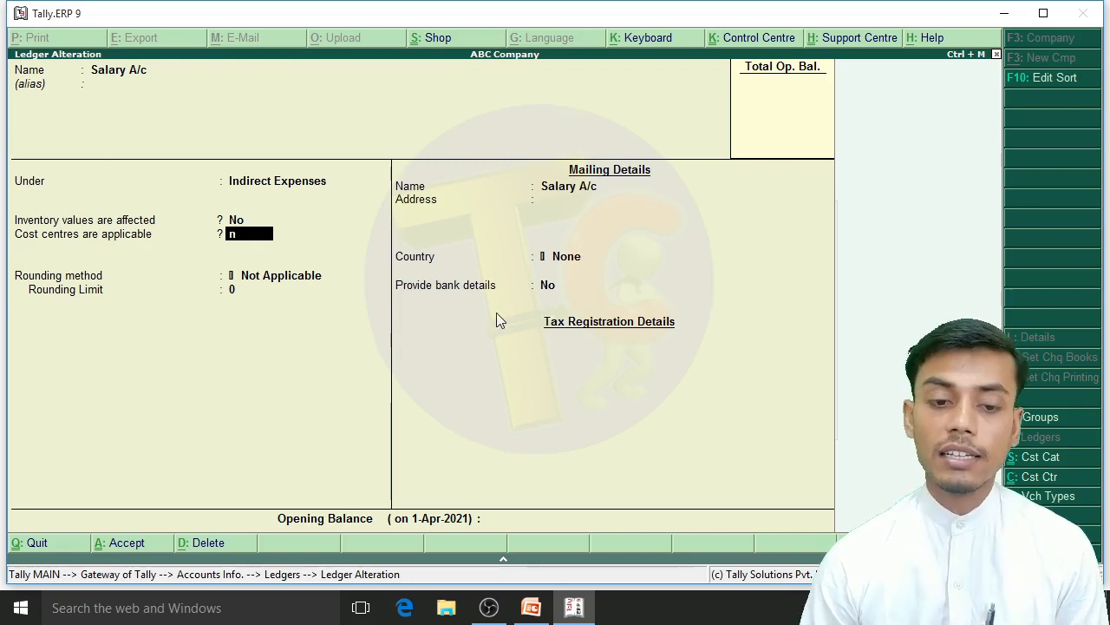
{"action": "key", "text": "Return"}
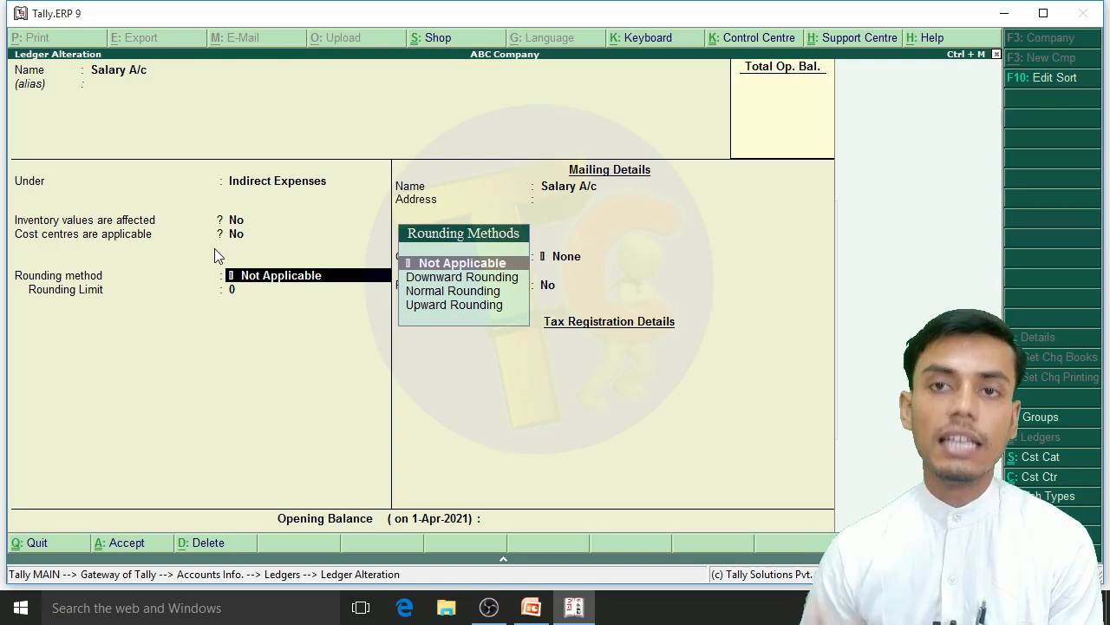
{"action": "key", "text": "BackSpace"}
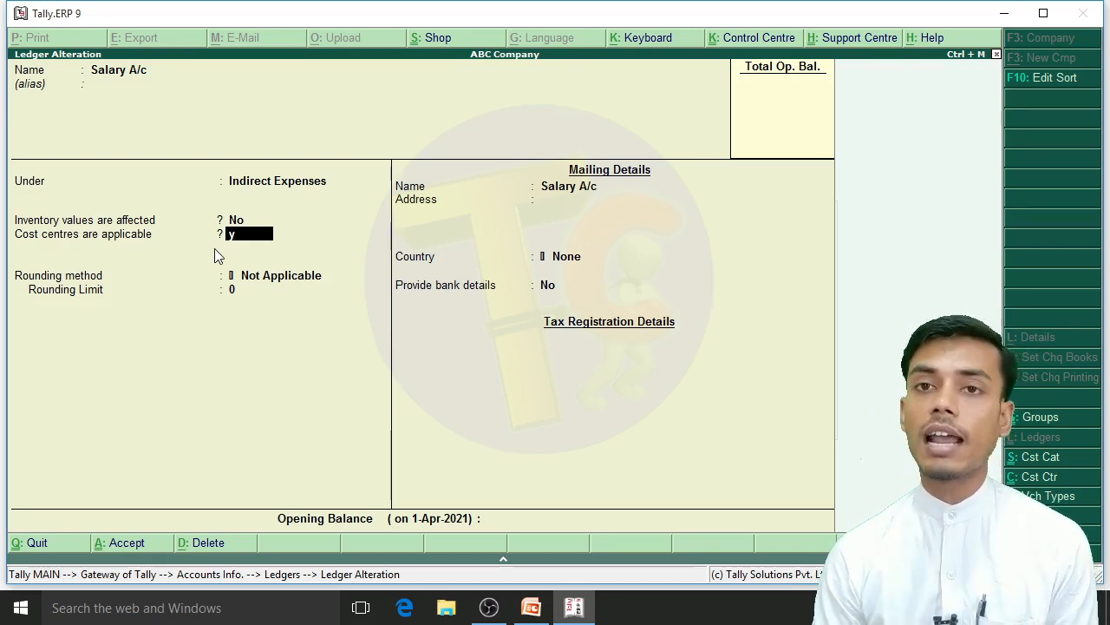
{"action": "key", "text": "Return"}
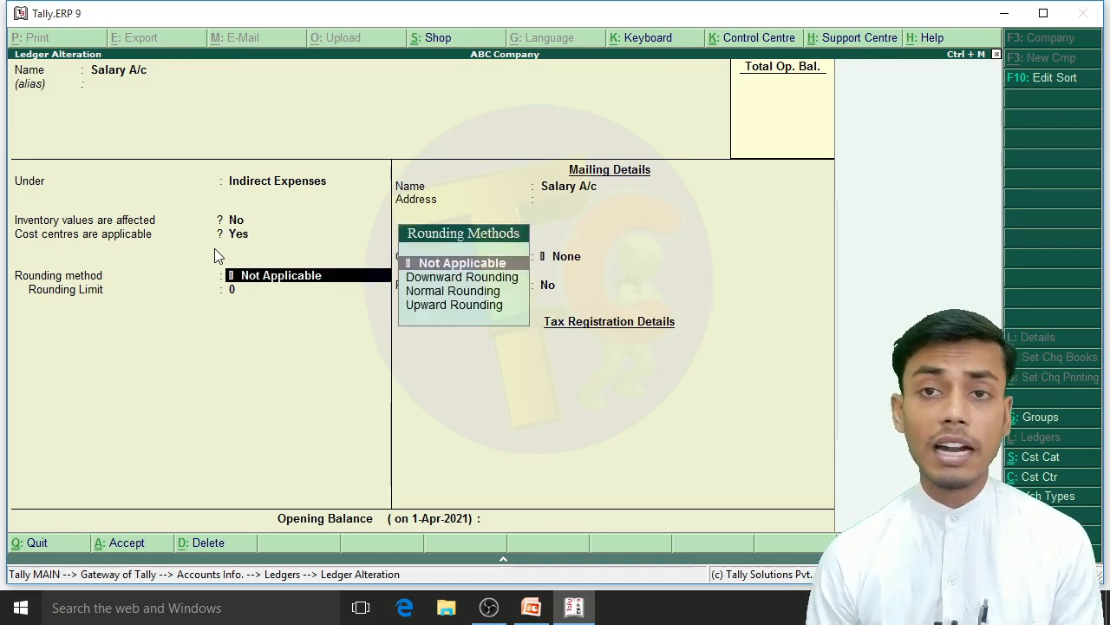
{"action": "key", "text": "Return"}
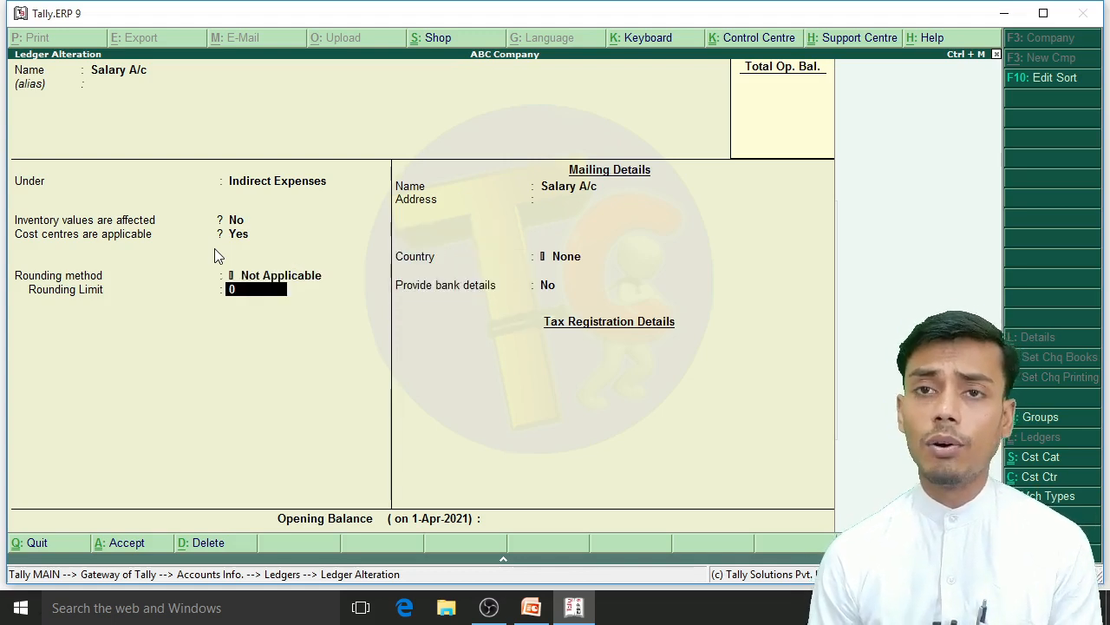
{"action": "key", "text": "Return"}
{"action": "key", "text": "Return"}
{"action": "key", "text": "Return"}
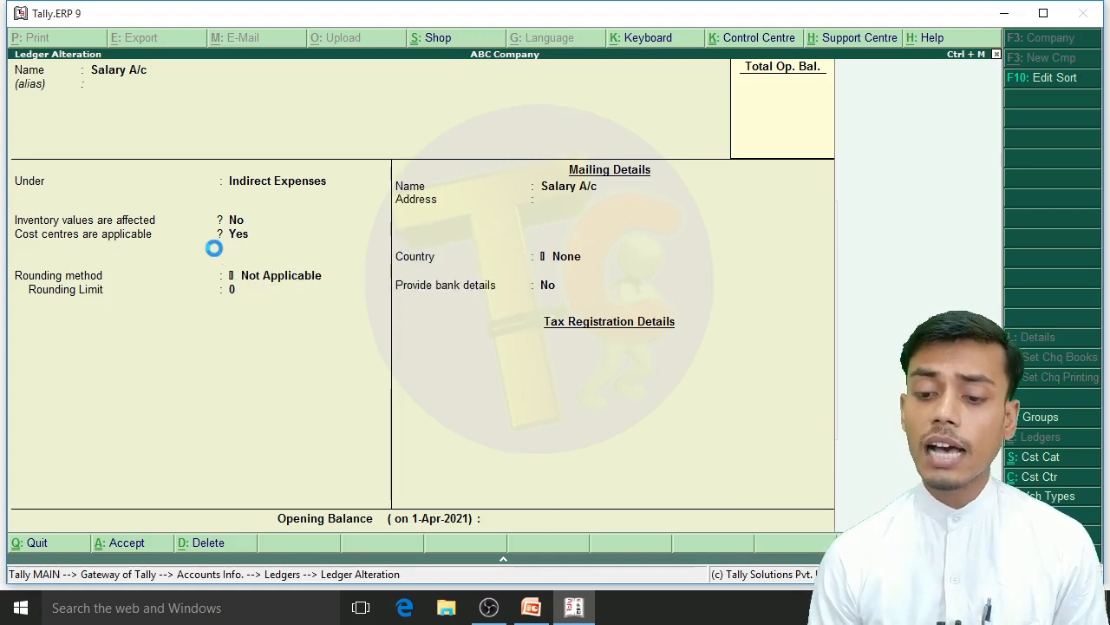
Step: Leave ledger alteration and the Accounts Info. options, returning to the Gateway of Tally
{"action": "key", "text": "BackSpace"}
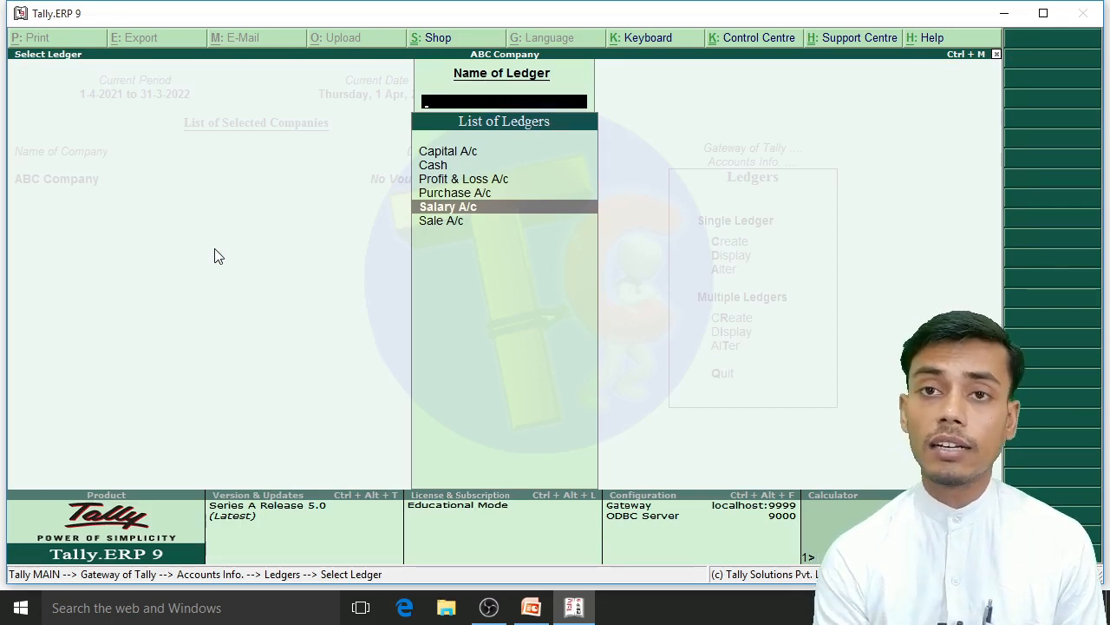
{"action": "key", "text": "Escape"}
{"action": "key", "text": "Escape"}
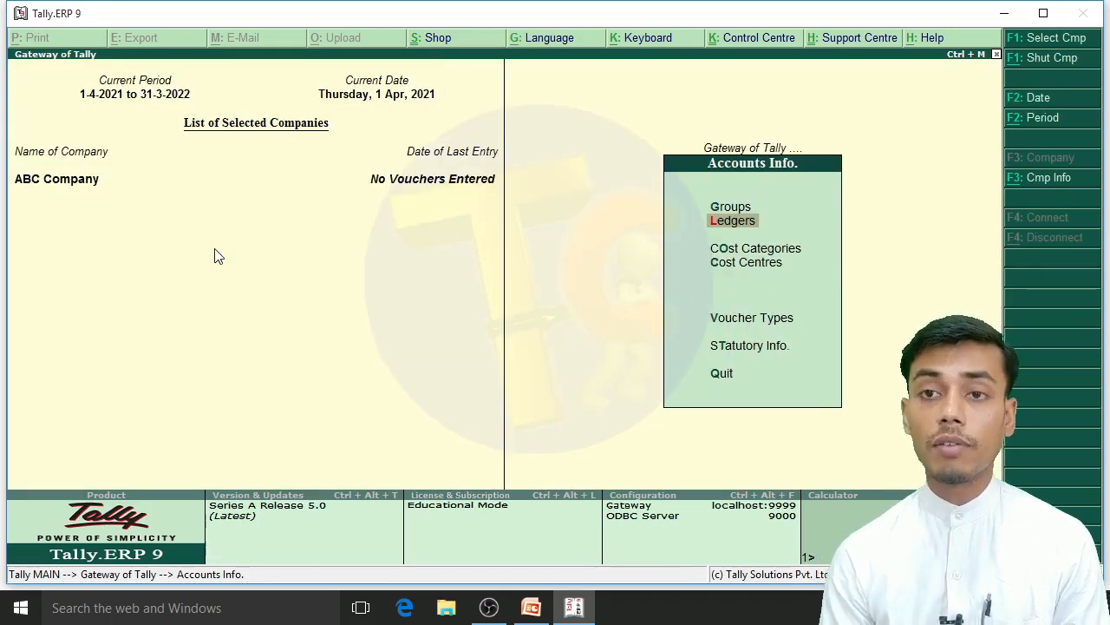
{"action": "key", "text": "Down"}
{"action": "key", "text": "Down"}
{"action": "key", "text": "Up"}
{"action": "key", "text": "Down"}
{"action": "key", "text": "Up"}
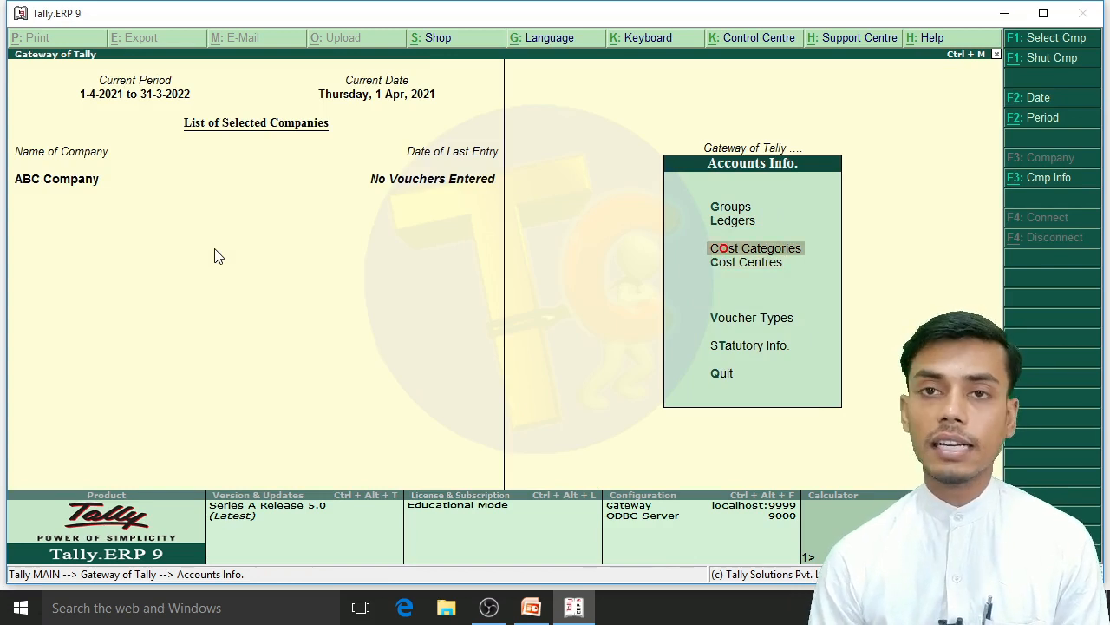
{"action": "key", "text": "Escape"}
Step: Record a receipt voucher dated 1-Apr-2021 with Cash as the account, Capital A/c as the particular and an amount of 500000
{"action": "key", "text": "Down"}
{"action": "key", "text": "Down"}
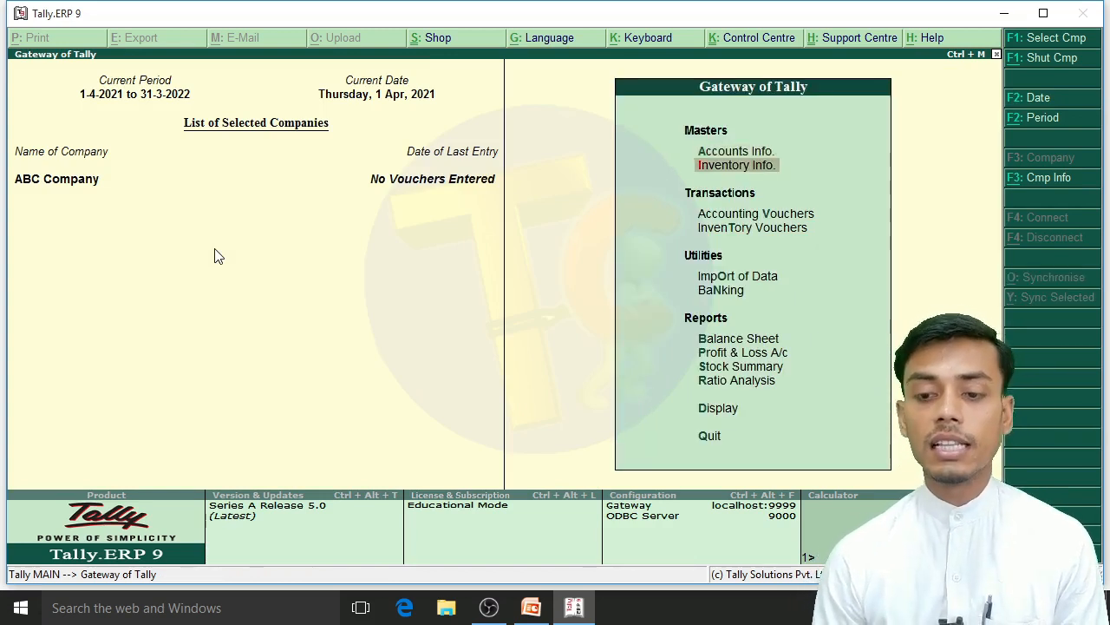
{"action": "key", "text": "Return"}
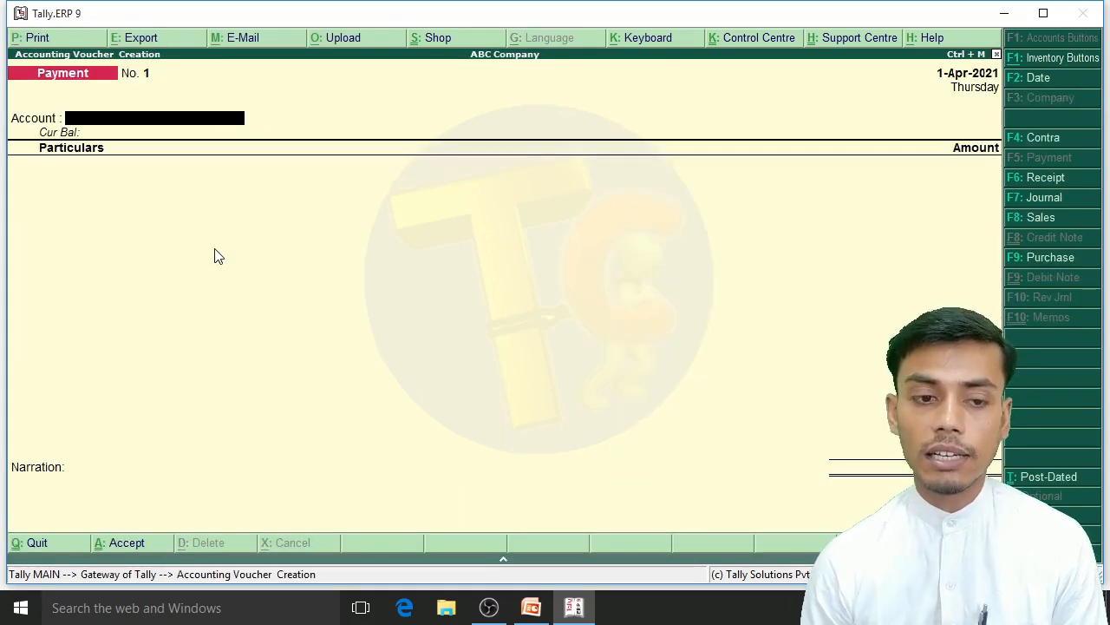
{"action": "key", "text": "F6"}
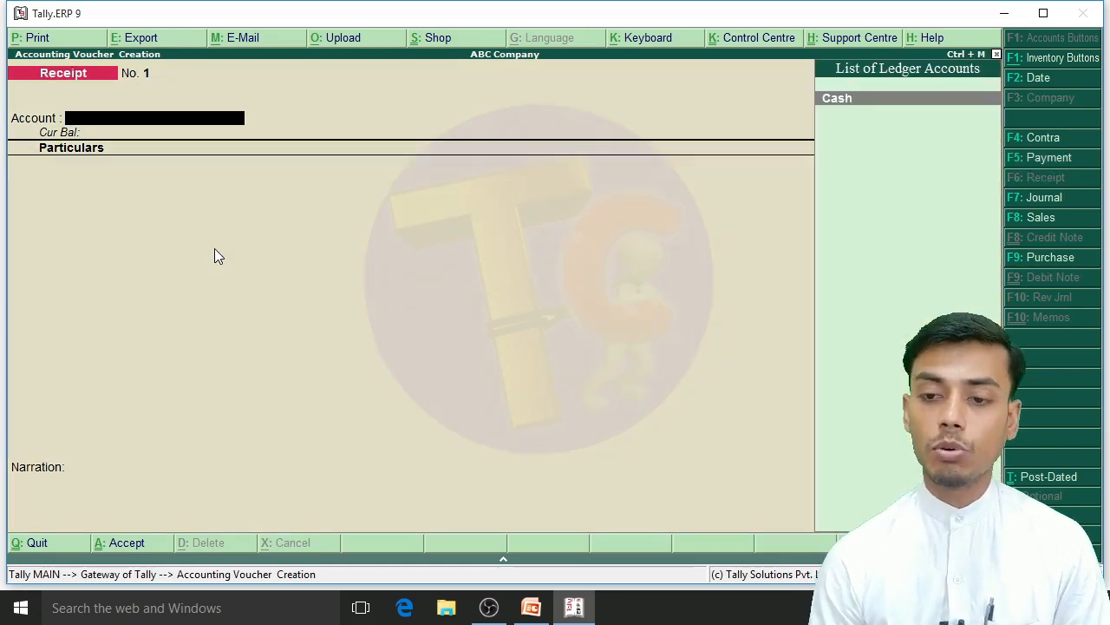
{"action": "key", "text": "Return"}
{"action": "key", "text": "Down"}
{"action": "key", "text": "Return"}
{"action": "type", "text": "500000"}
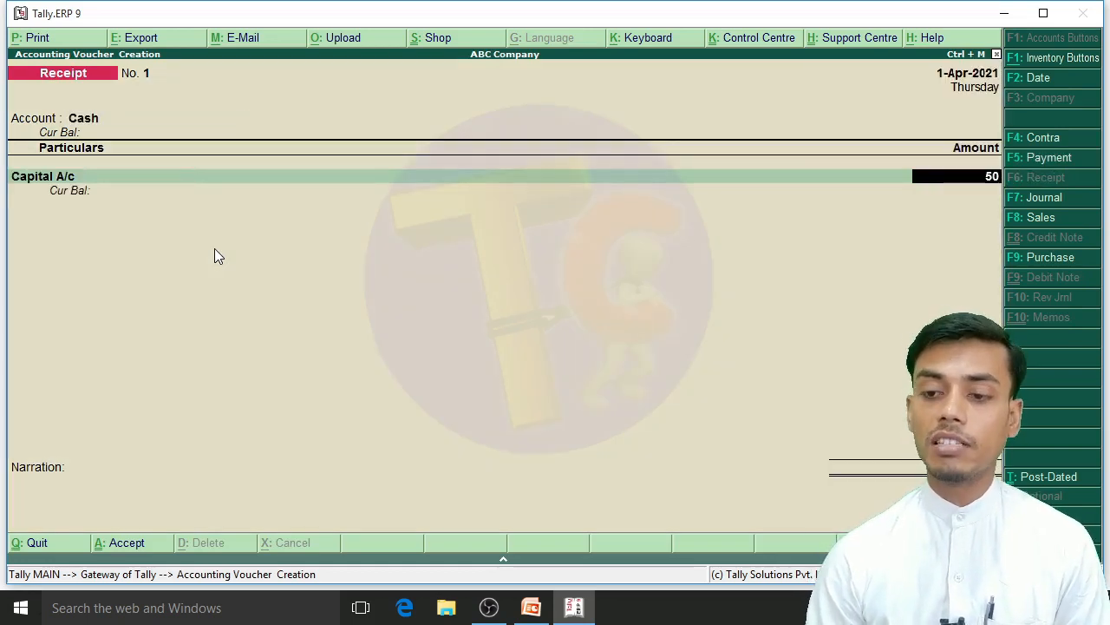
{"action": "key", "text": "Return"}
{"action": "key", "text": "Return"}
{"action": "key", "text": "Return"}
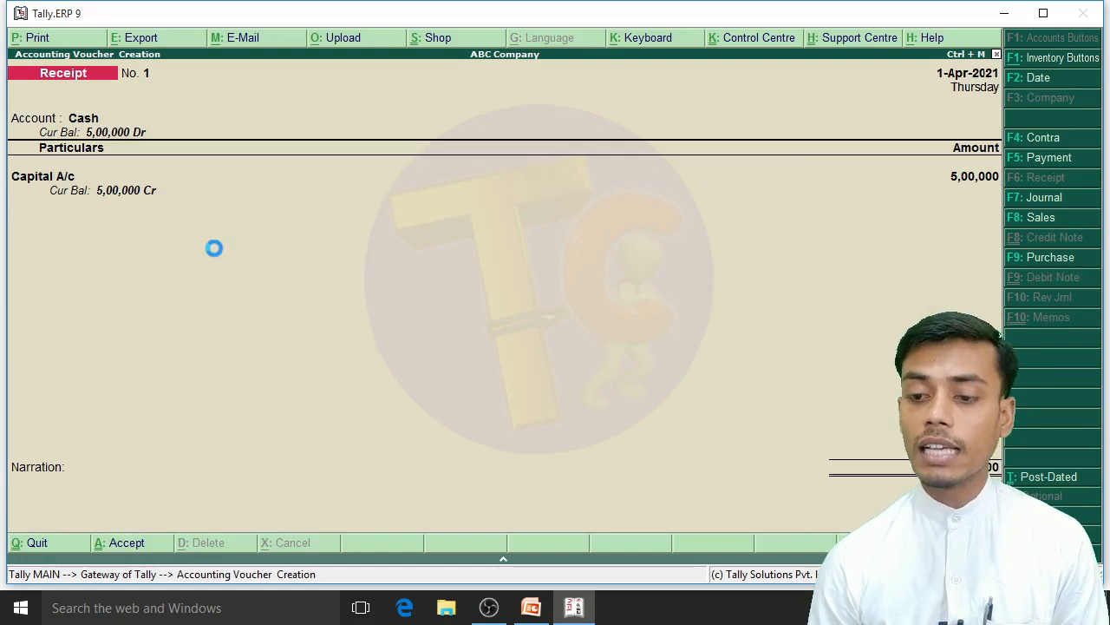
{"action": "key", "text": "Return"}
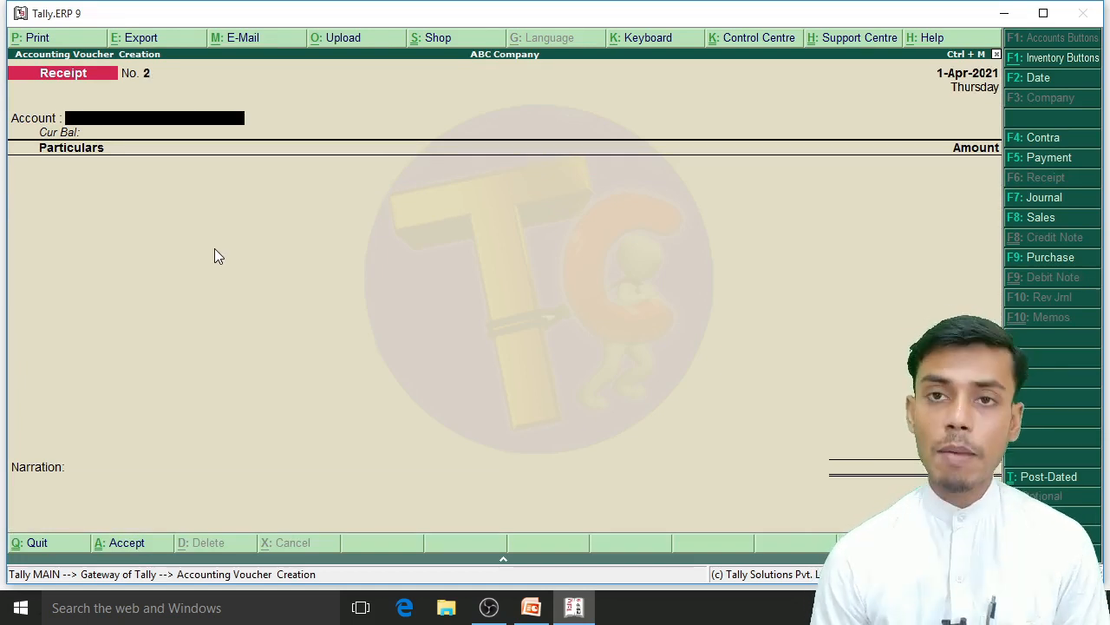
Step: Leave voucher entry, open ABC Company's alteration form to check the financial year and books beginning dates, and quit without saving
{"action": "key", "text": "F5"}
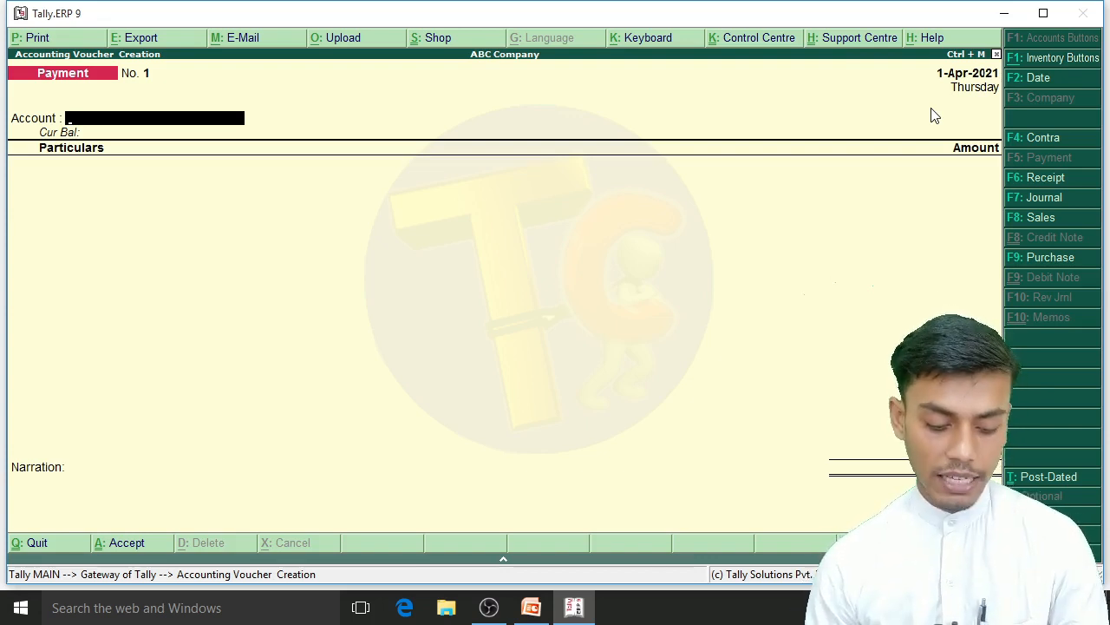
{"action": "key", "text": "Escape"}
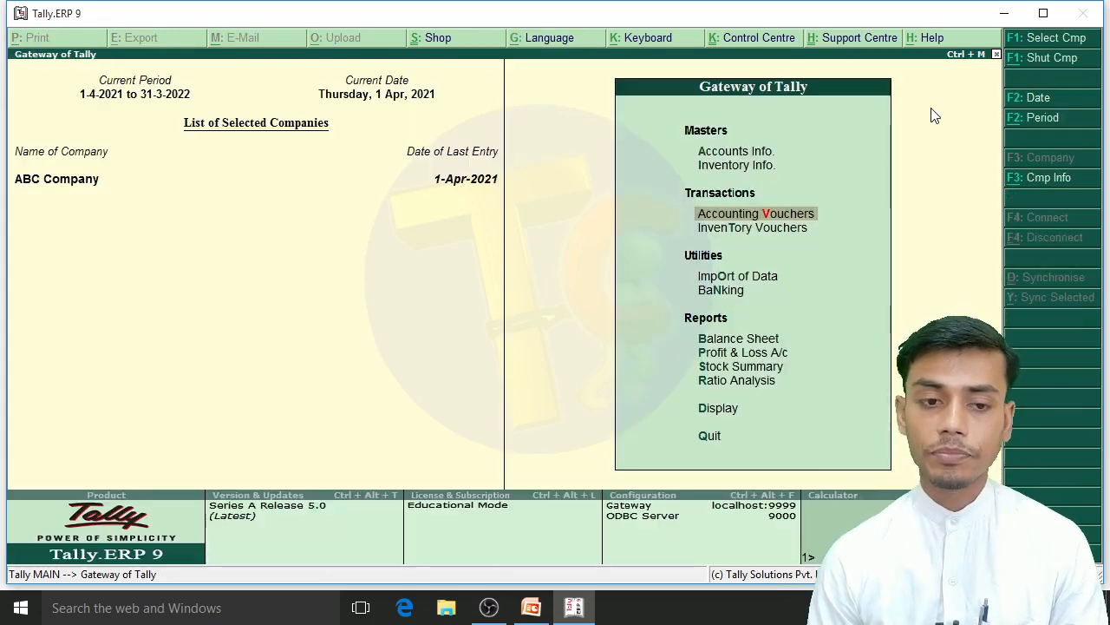
{"action": "key", "text": "Escape"}
{"action": "key", "text": "Escape"}
{"action": "key", "text": "alt+F3"}
{"action": "key", "text": "Down"}
{"action": "key", "text": "Down"}
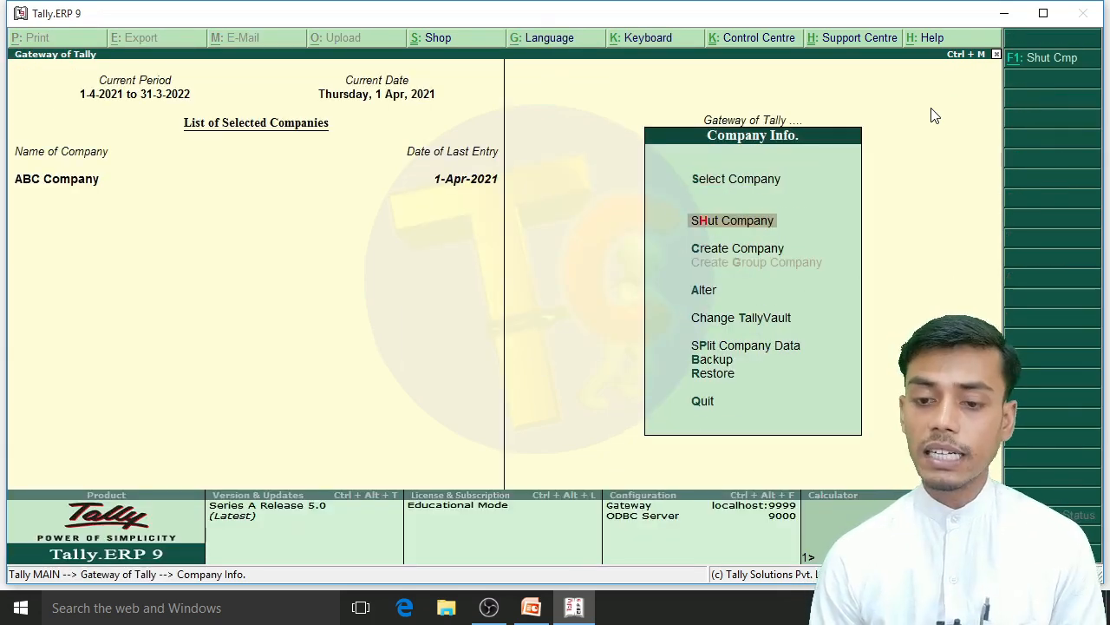
{"action": "key", "text": "Down"}
{"action": "key", "text": "Return"}
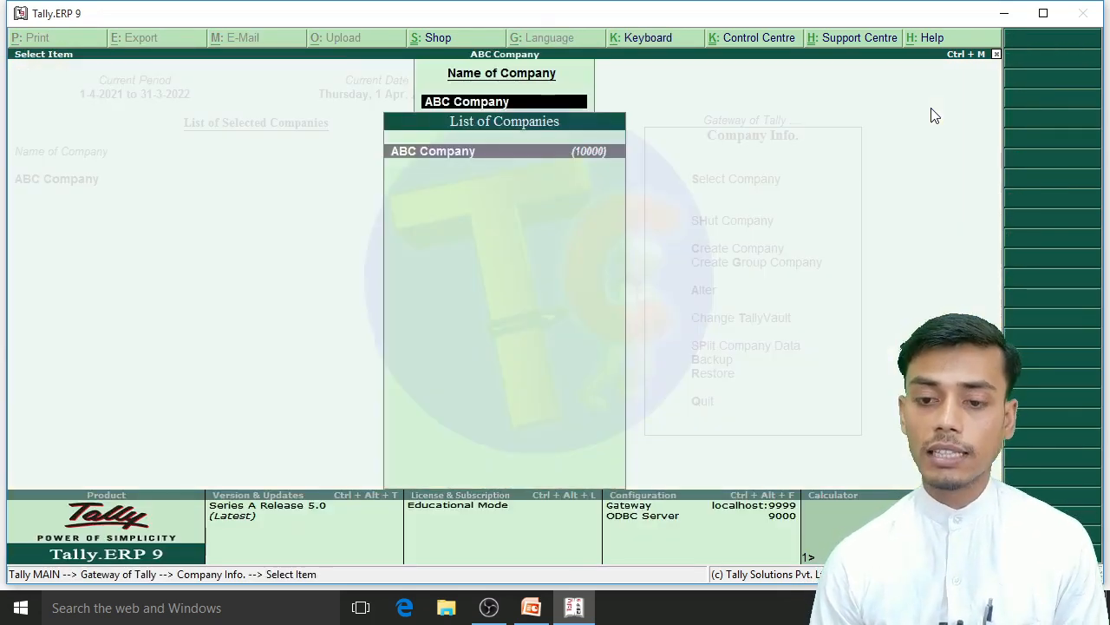
{"action": "key", "text": "Return"}
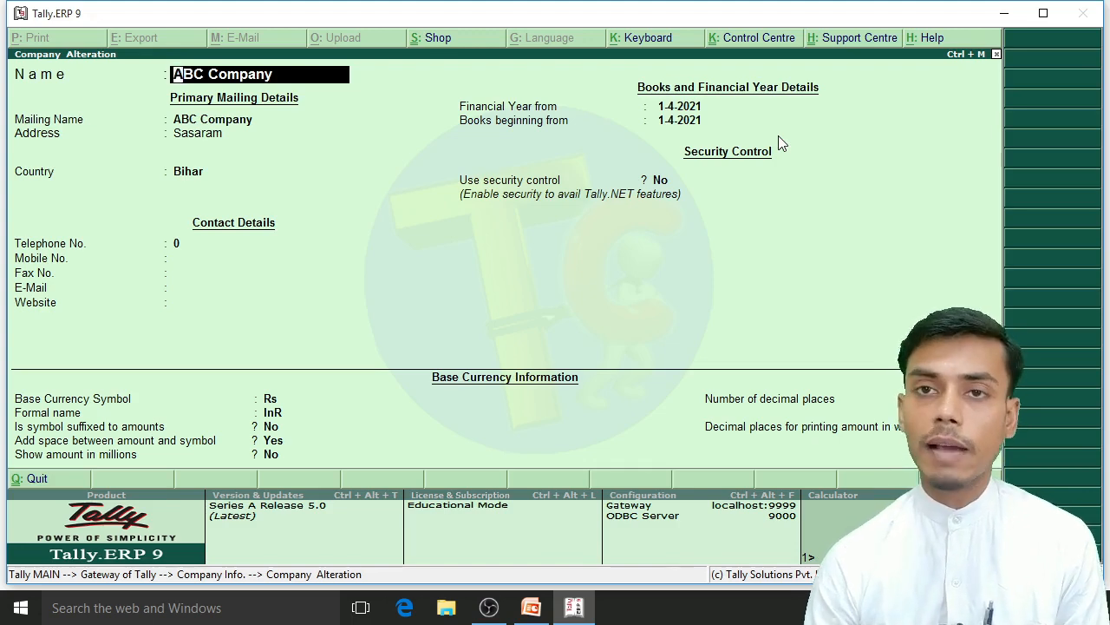
{"action": "key", "text": "BackSpace"}
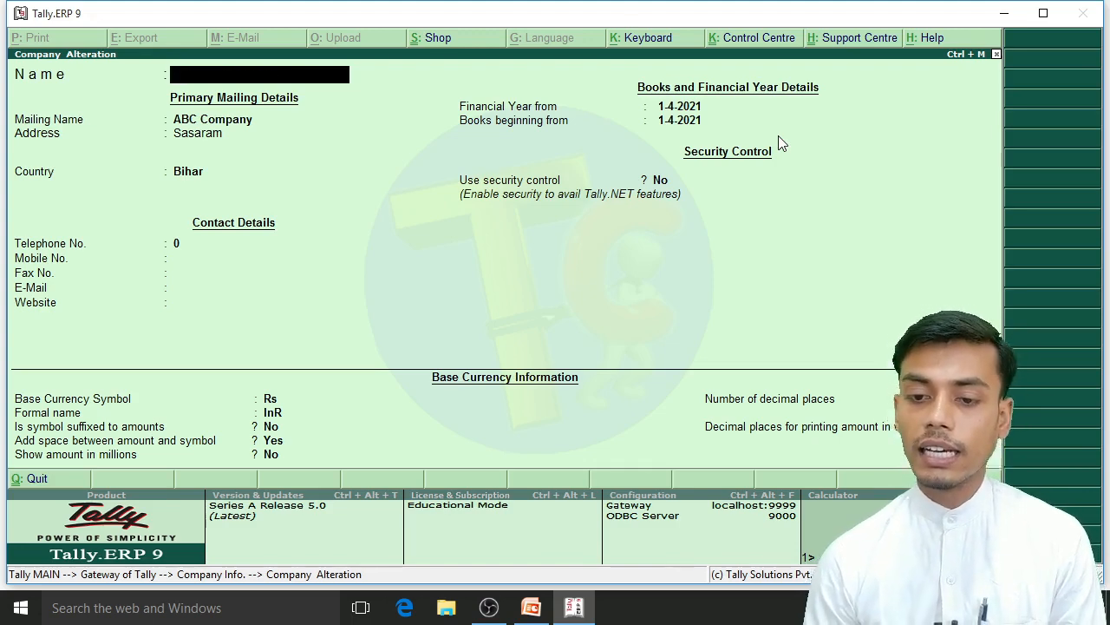
{"action": "key", "text": "Escape"}
{"action": "key", "text": "Escape"}
Step: Open a new payment voucher from Accounting Vouchers and set its date to 1-1-2022
{"action": "key", "text": "Down"}
{"action": "key", "text": "Down"}
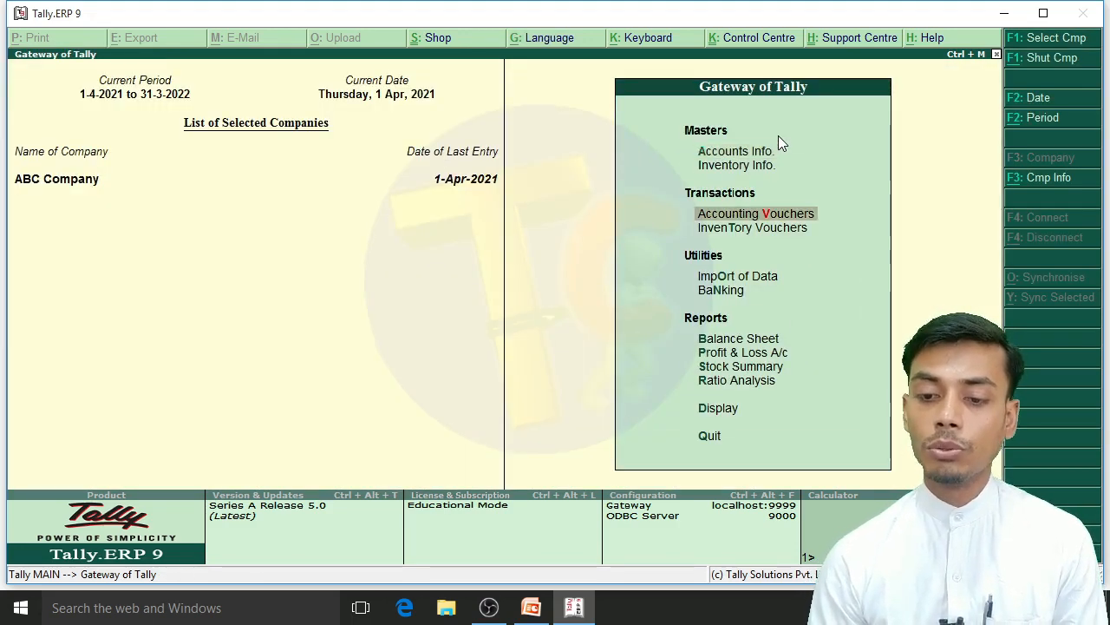
{"action": "key", "text": "Return"}
{"action": "key", "text": "F2"}
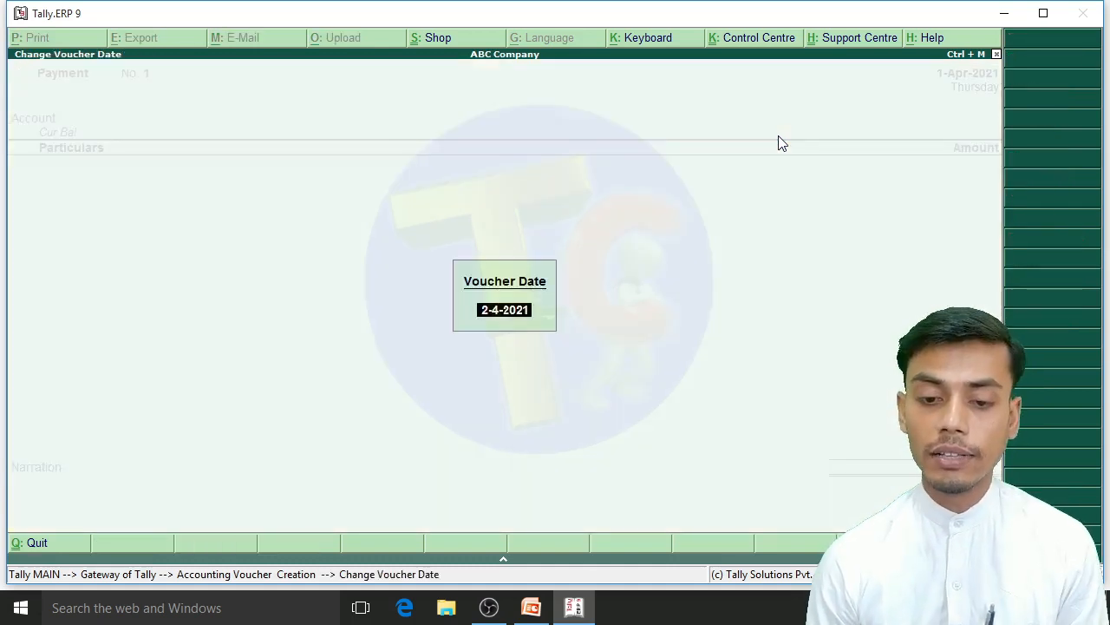
{"action": "type", "text": "1-1"}
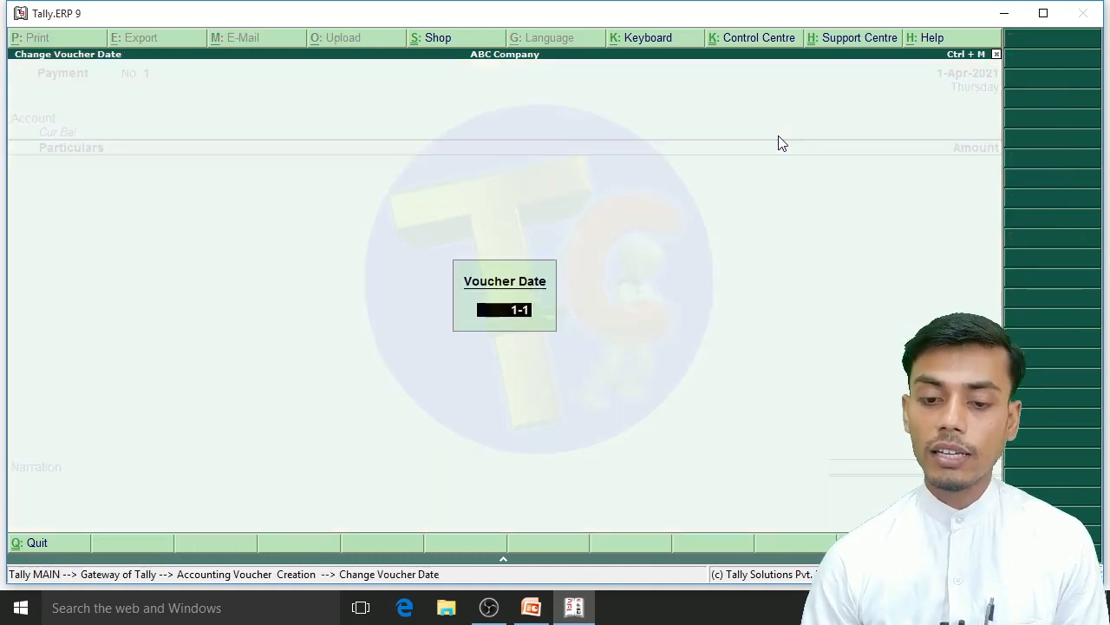
{"action": "type", "text": "-2022"}
{"action": "key", "text": "Return"}
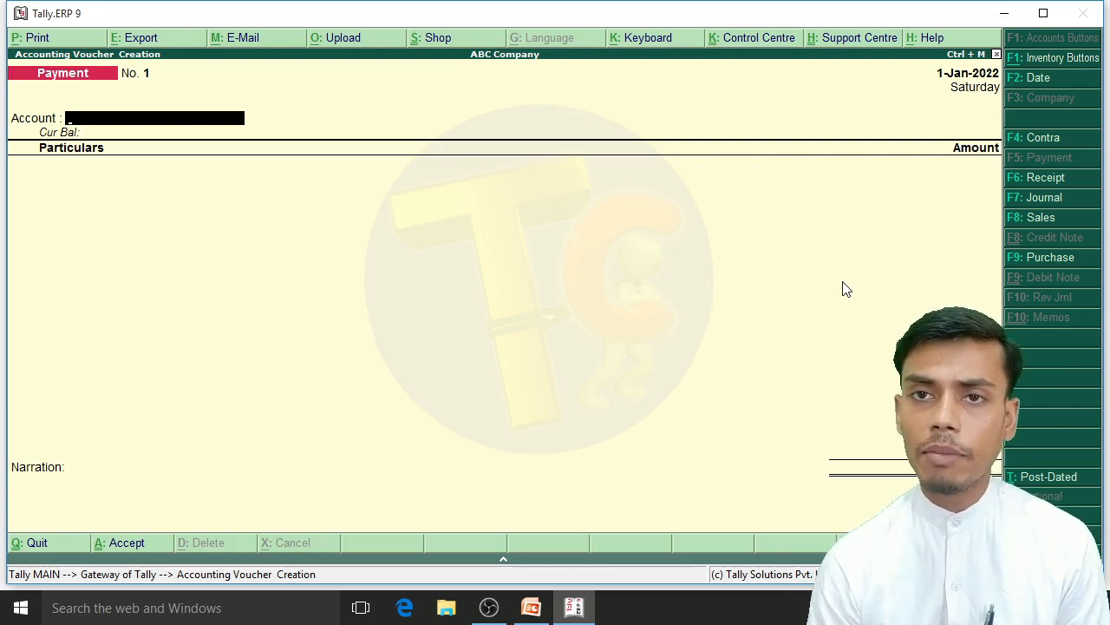
Step: Advance the payment voucher's date to 2-1-2022 and set it back to 1-1-2022
{"action": "key", "text": "F2"}
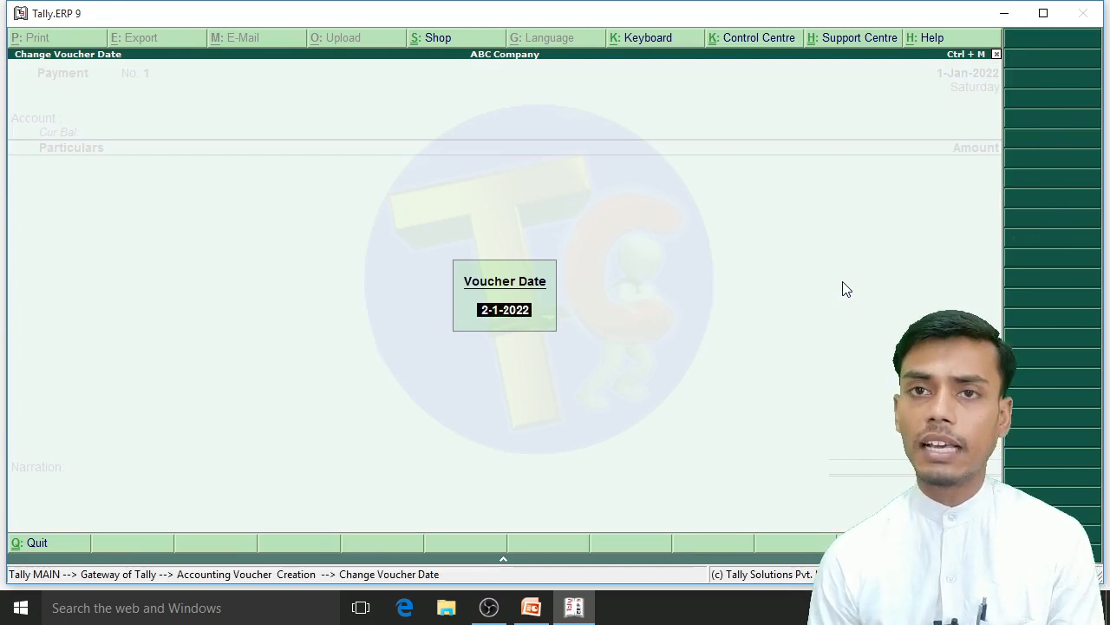
{"action": "key", "text": "Return"}
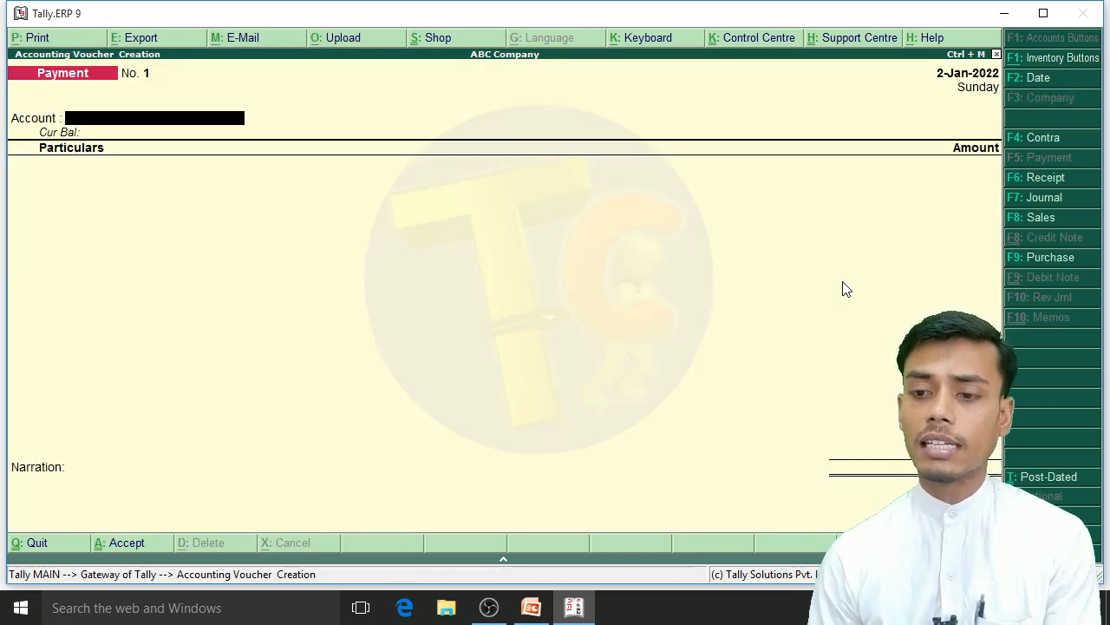
{"action": "key", "text": "F2"}
{"action": "type", "text": "1"}
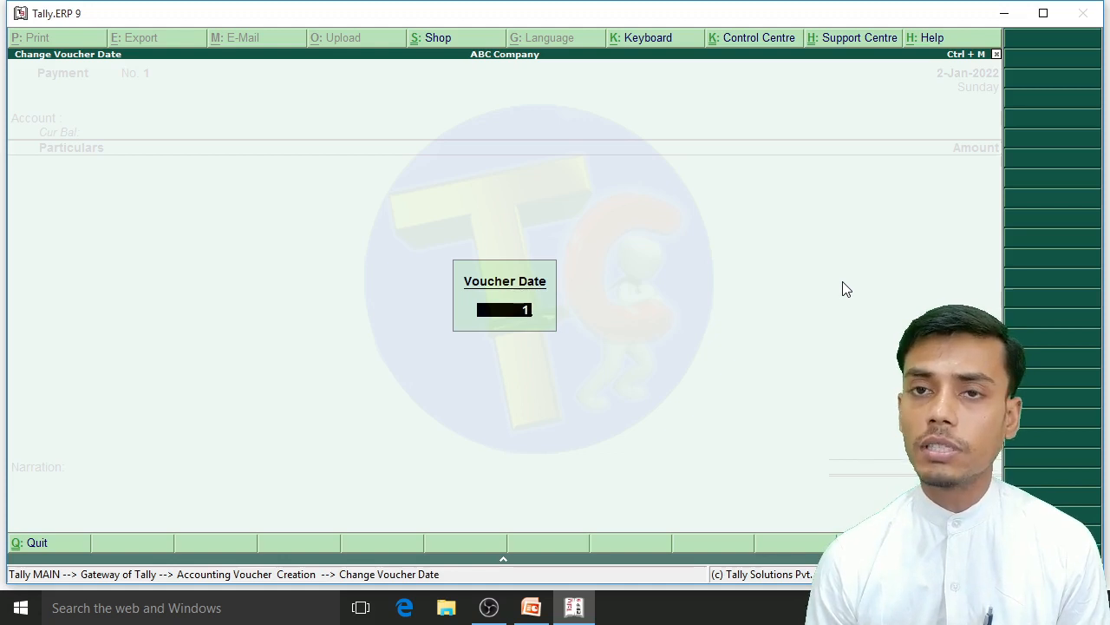
{"action": "type", "text": "-"}
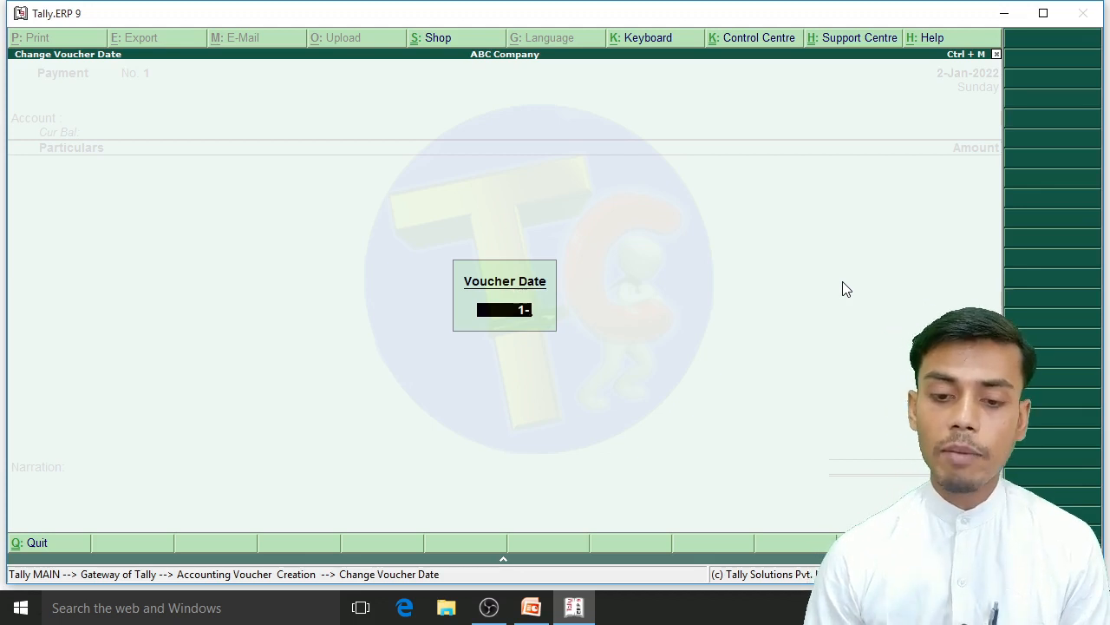
{"action": "type", "text": "1"}
{"action": "type", "text": "-2022"}
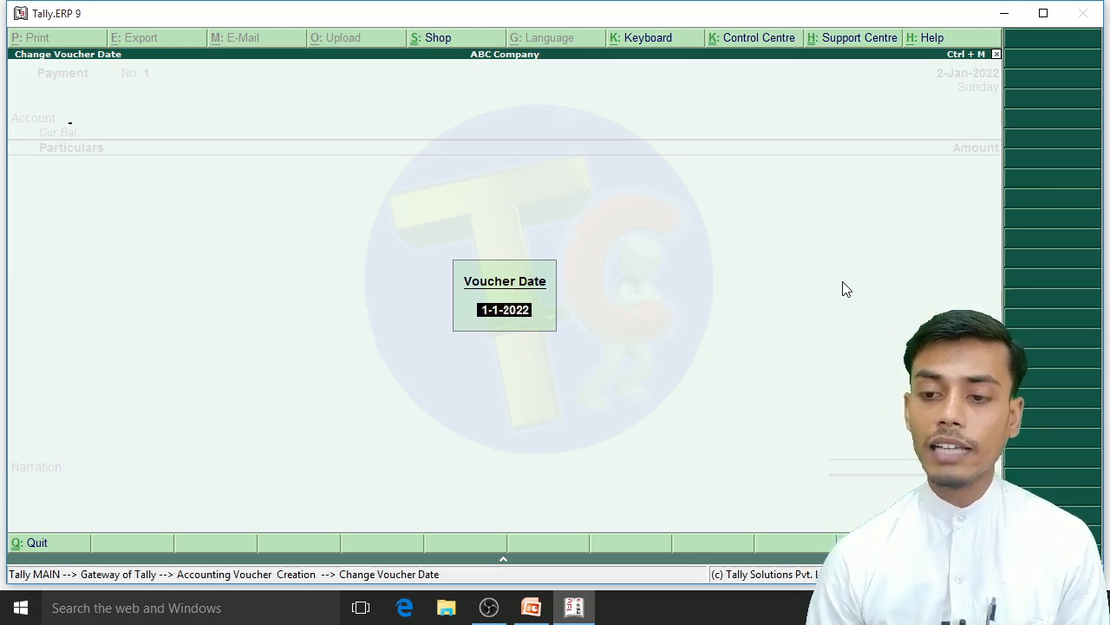
{"action": "key", "text": "Return"}
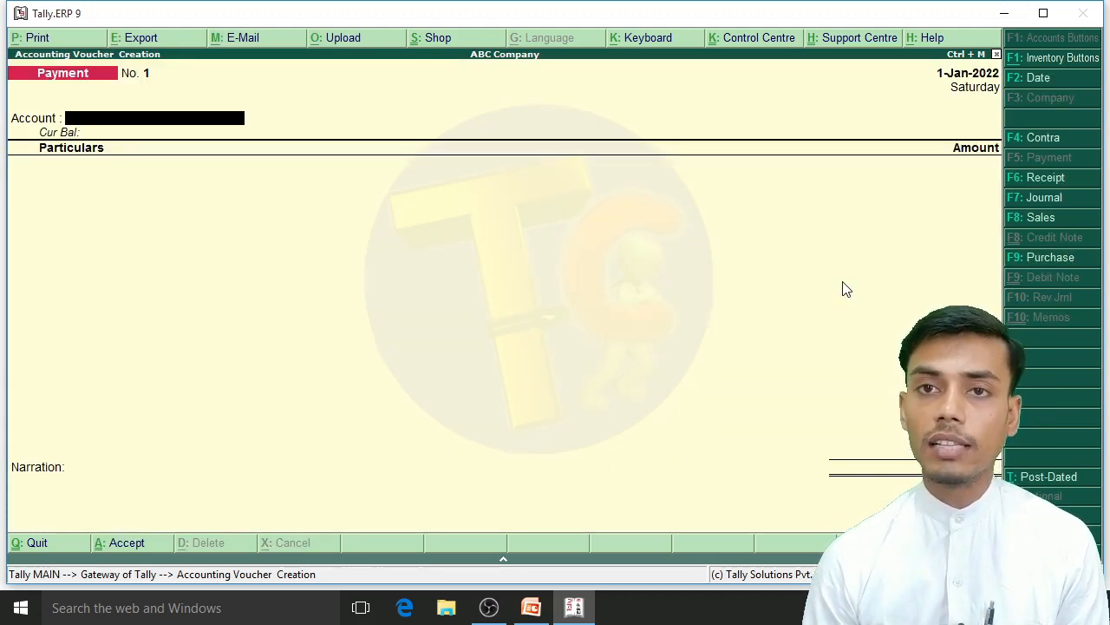
Step: Choose Cash as the payment voucher's account and Salary A/c as the particular
{"action": "key", "text": "Return"}
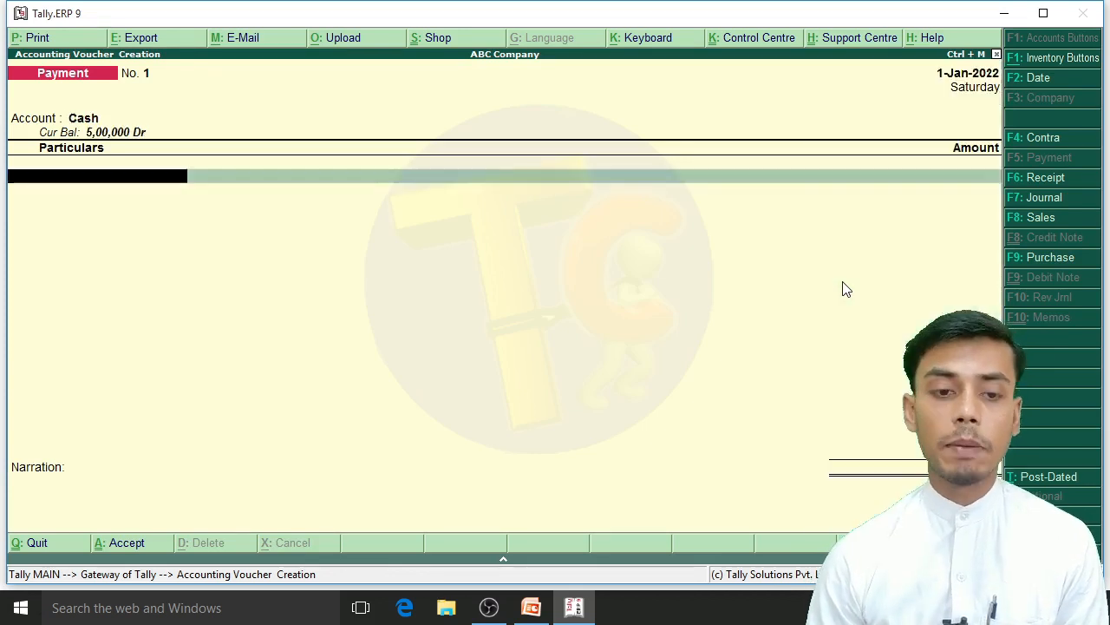
{"action": "key", "text": "Down"}
{"action": "key", "text": "Down"}
{"action": "key", "text": "Down"}
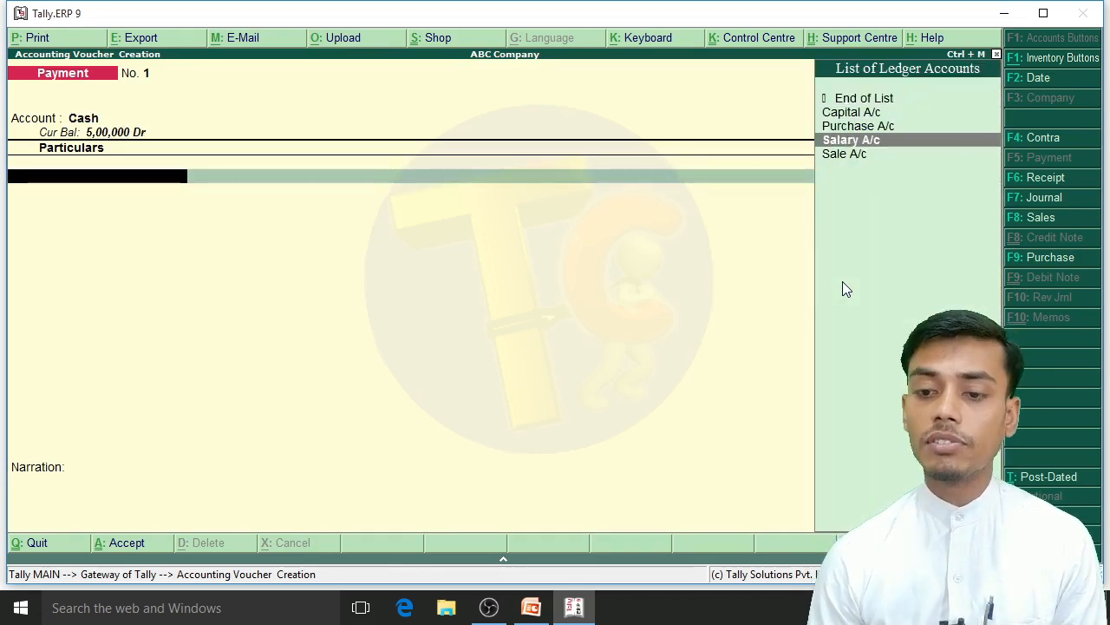
{"action": "key", "text": "Return"}
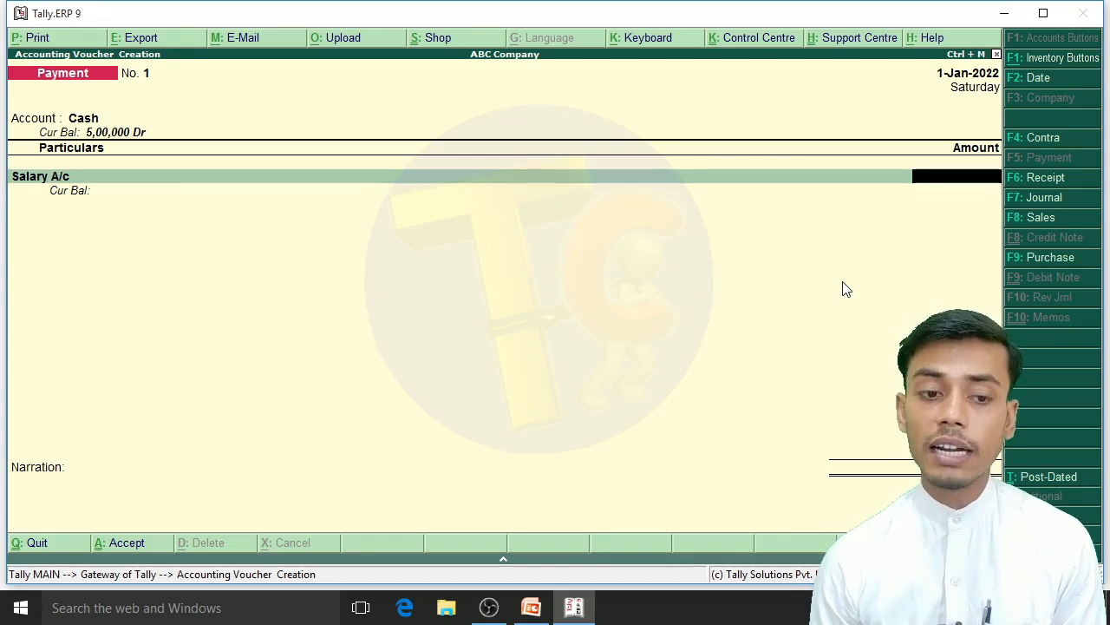
Step: Switch to the presentation and bring up the ABC Company salary table for January to read the staff salaries
{"action": "key", "text": "alt+Tab"}
{"action": "key", "text": "Left"}
{"action": "key", "text": "Left"}
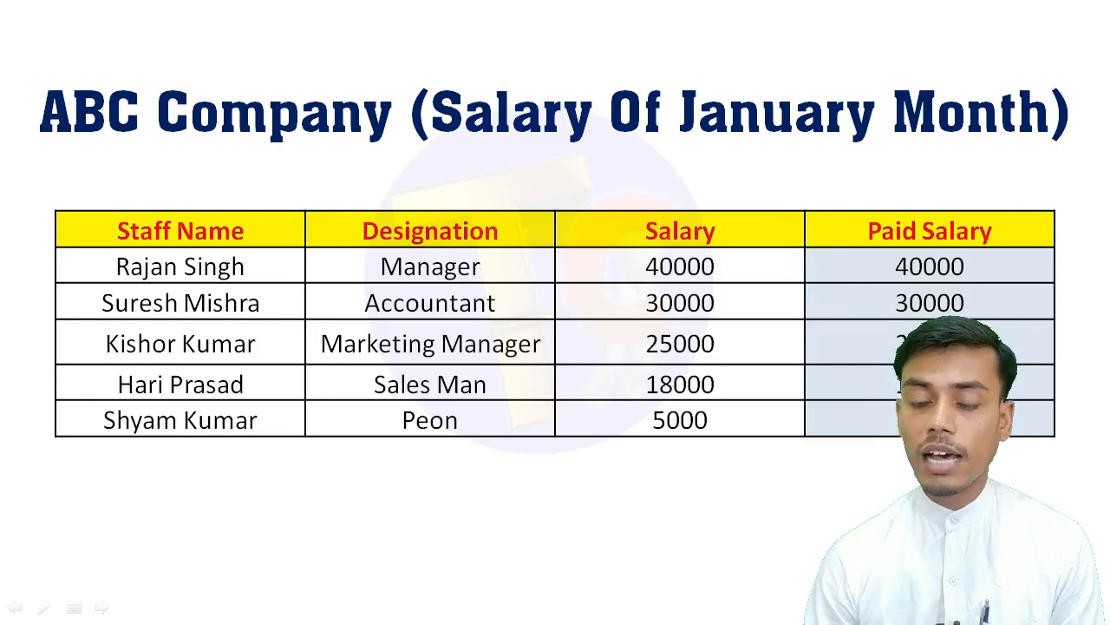
Step: Open Calculator and add up the five January staff salaries: 40000, 30000, 25000, 18000 and 5000
{"action": "key", "text": "super+r"}
{"action": "type", "text": "calc"}
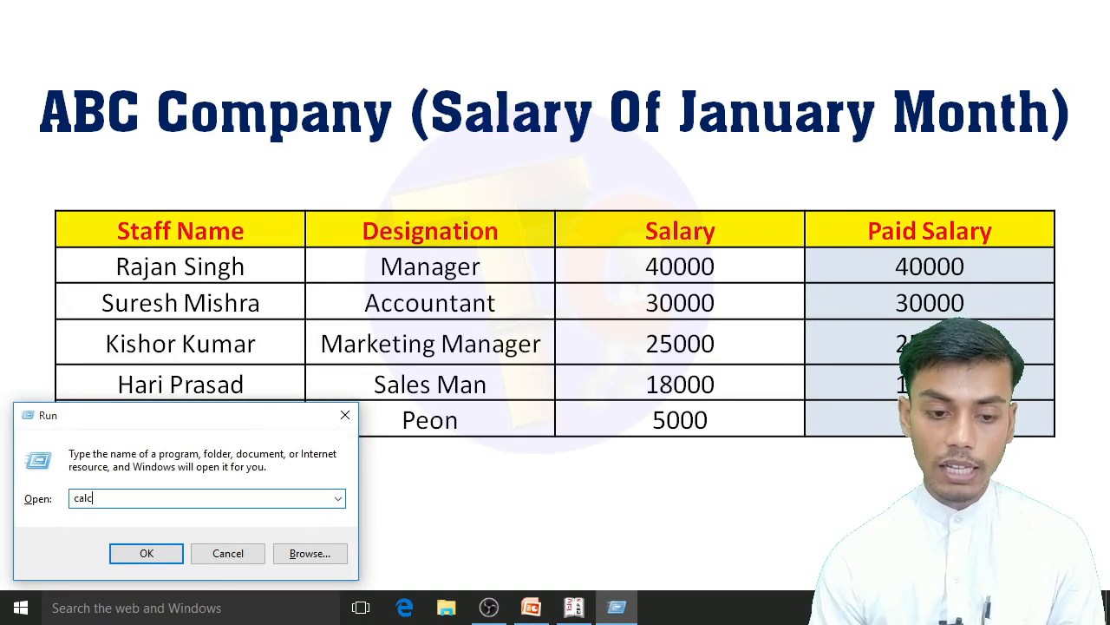
{"action": "key", "text": "Return"}
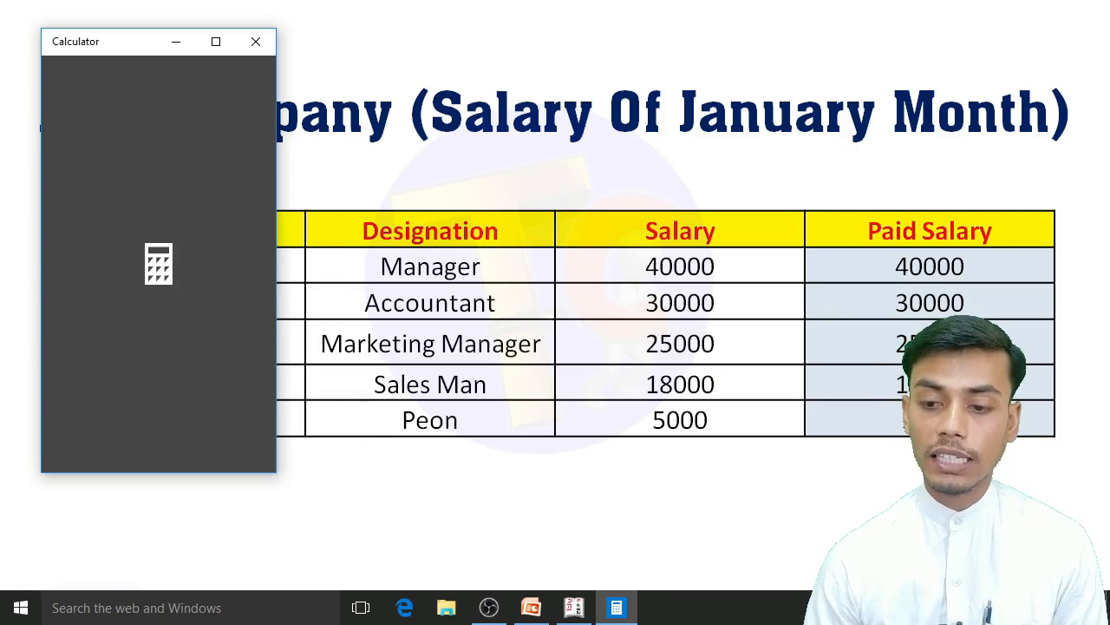
{"action": "type", "text": "400"}
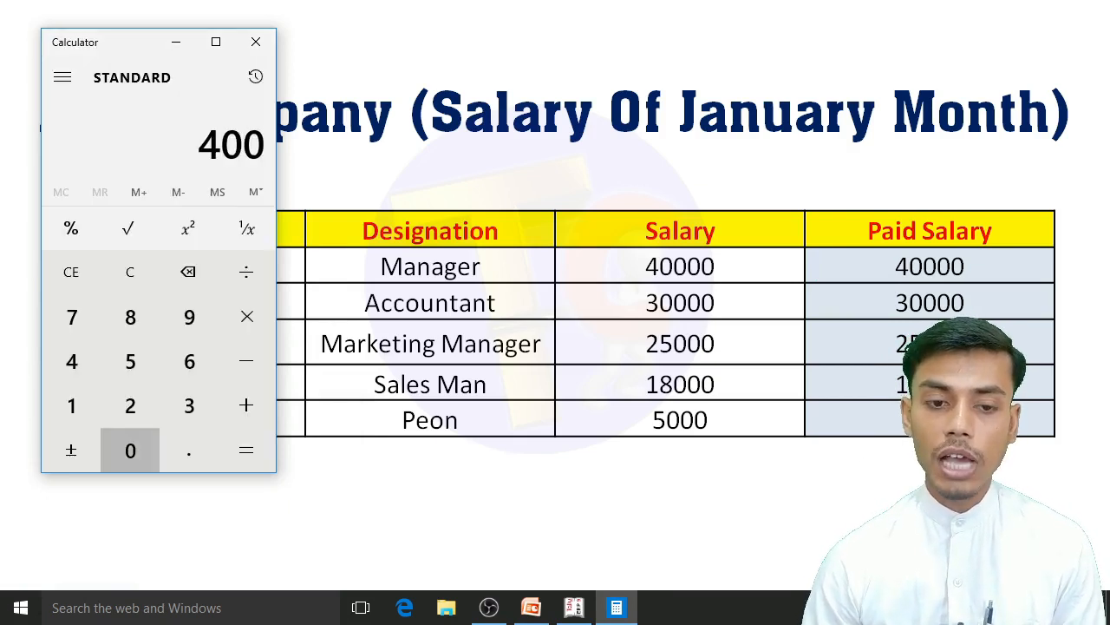
{"action": "type", "text": "00+30000+25"}
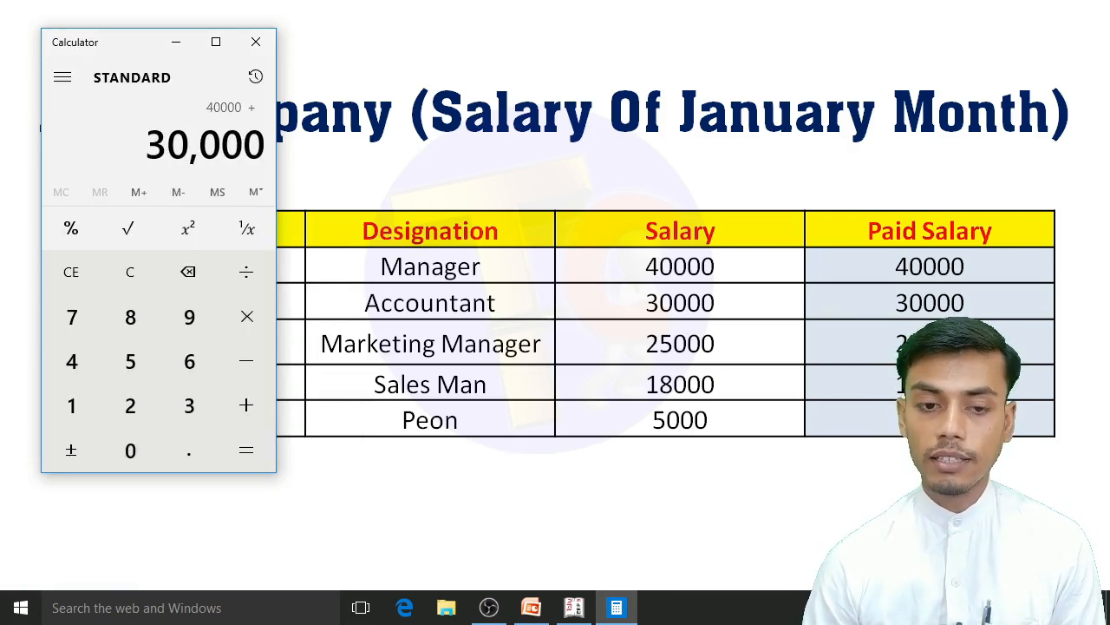
{"action": "type", "text": "000+18000+"}
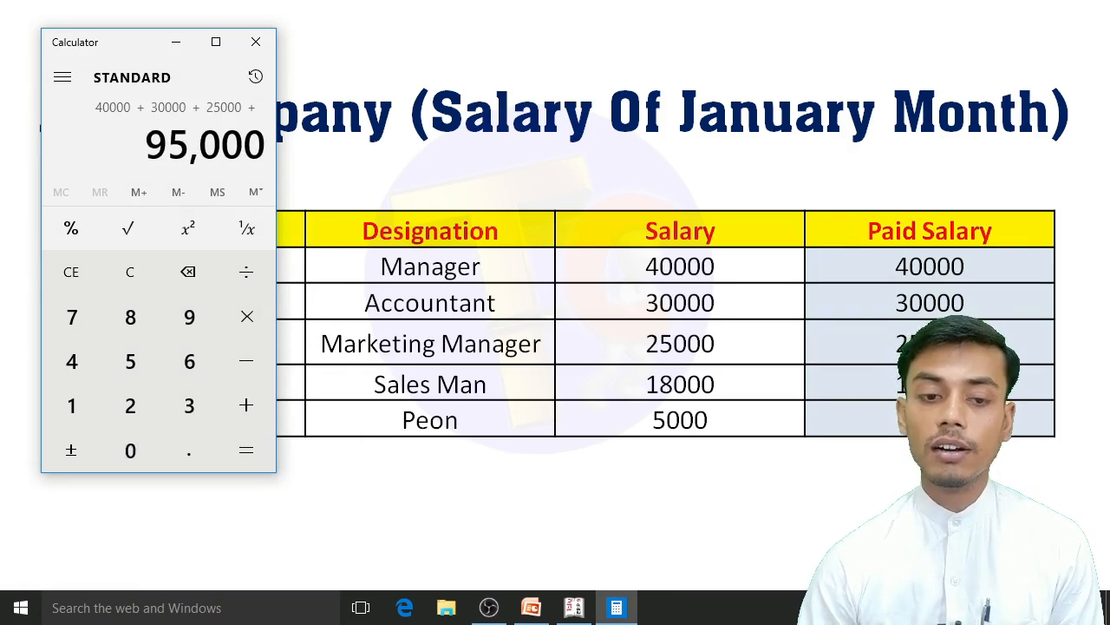
{"action": "type", "text": "5000"}
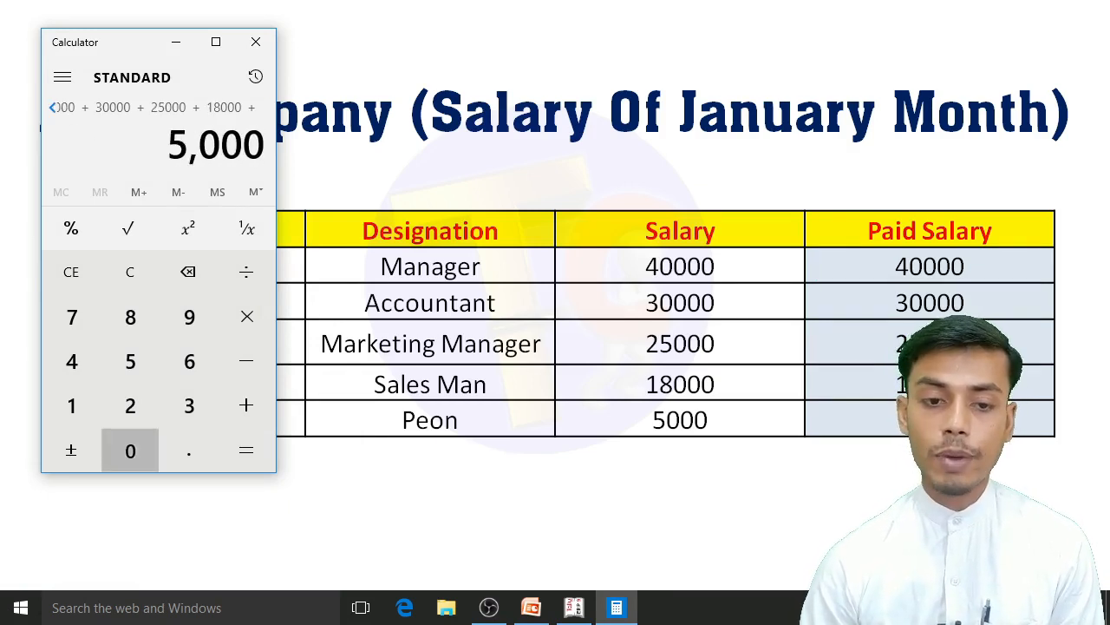
{"action": "key", "text": "Return"}
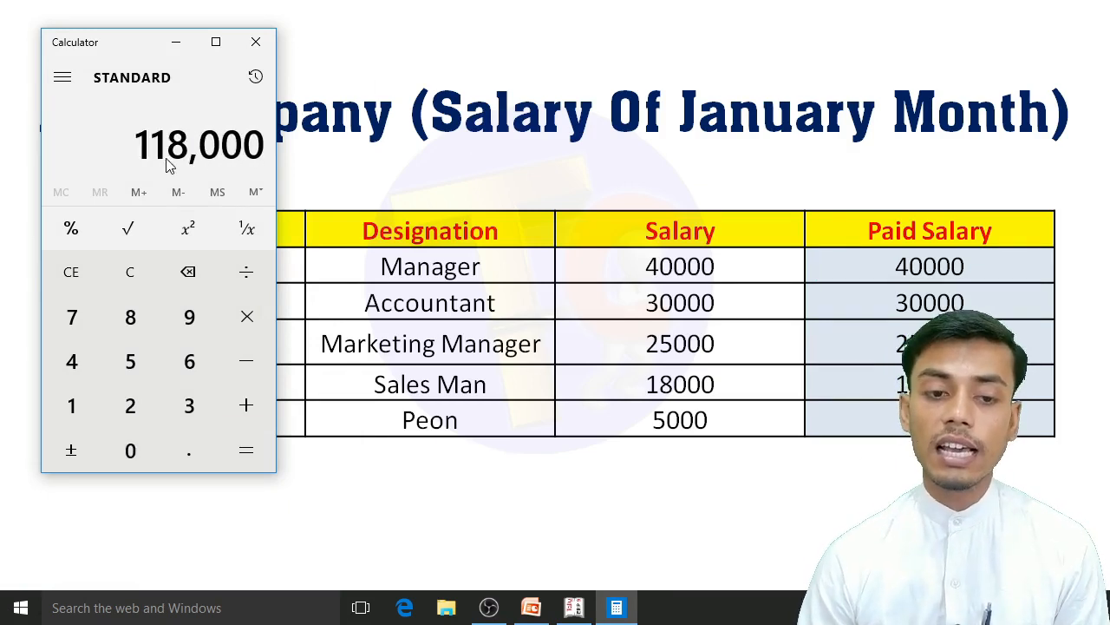
Step: Put Calculator away, switch back to Tally and enter 118000 as the Salary A/c amount in the payment voucher
{"action": "left_click", "coordinate": [174, 43]}
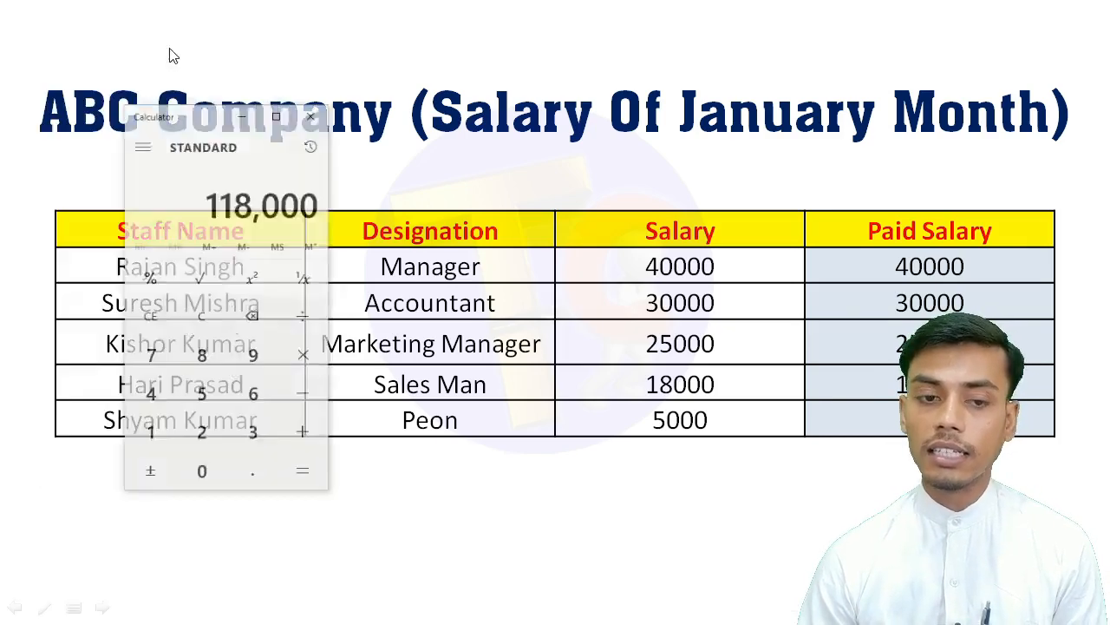
{"action": "key", "text": "alt+Tab"}
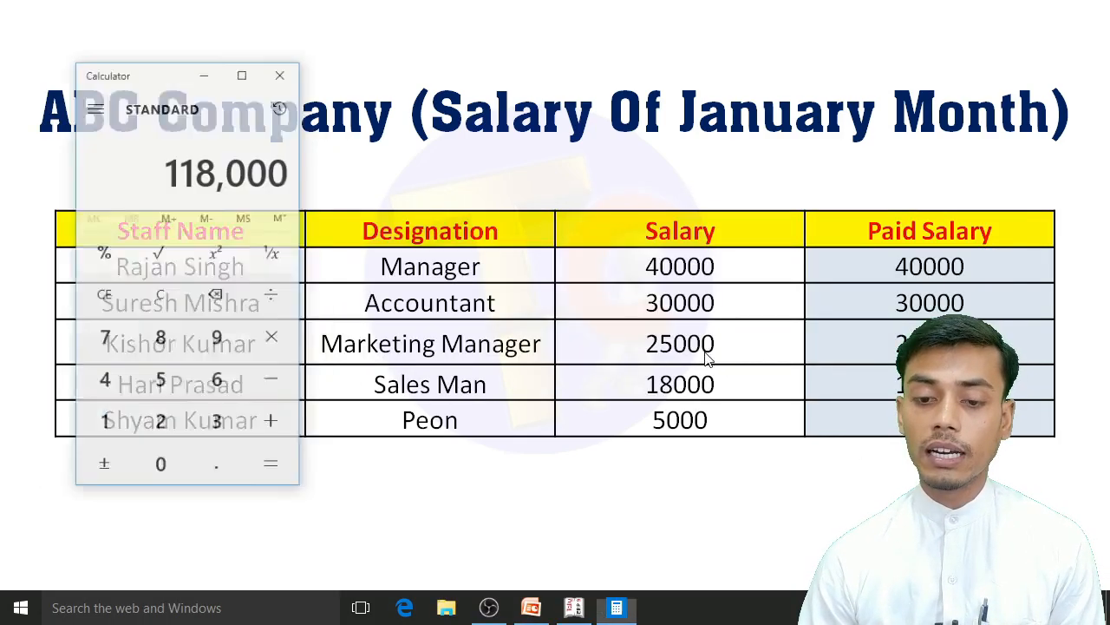
{"action": "key", "text": "alt+Tab"}
{"action": "key", "text": "alt+Tab"}
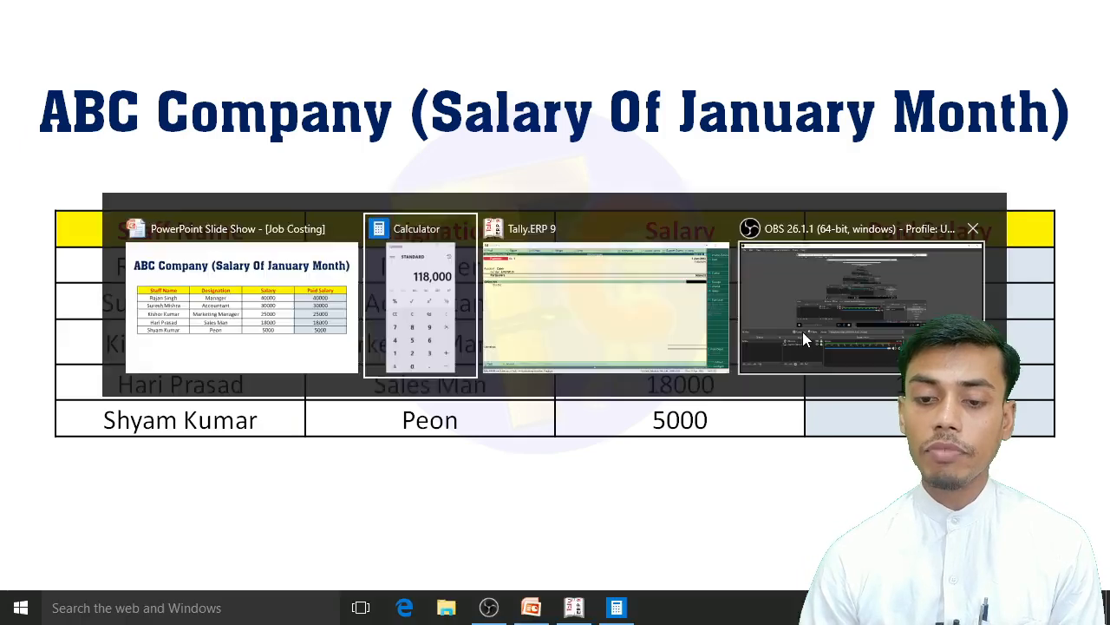
{"action": "key", "text": "alt+Tab"}
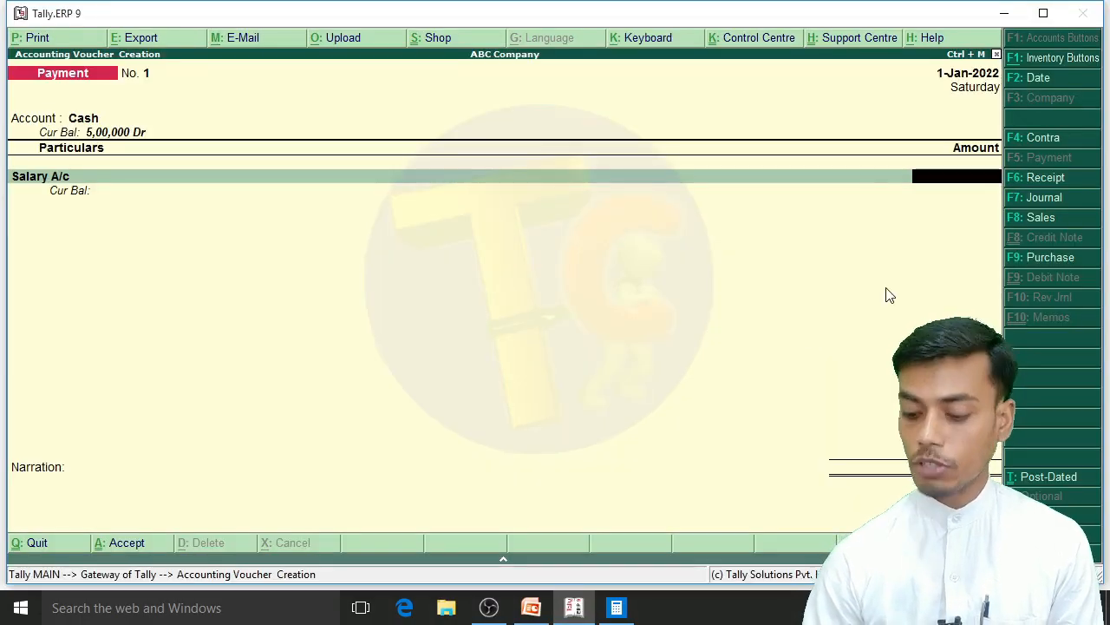
{"action": "type", "text": "118000"}
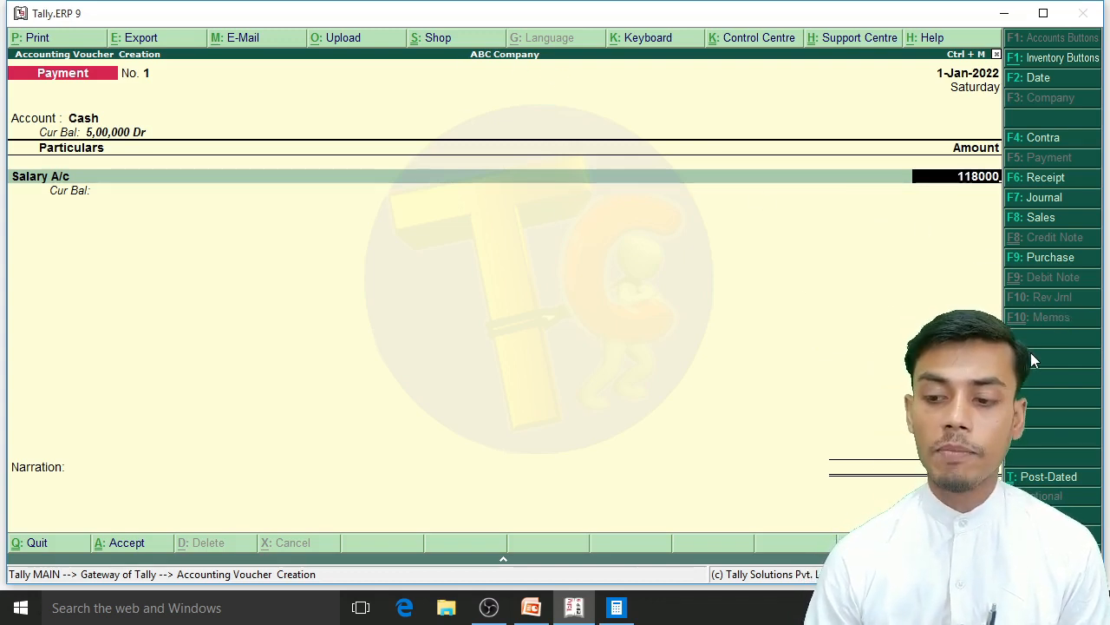
{"action": "key", "text": "Return"}
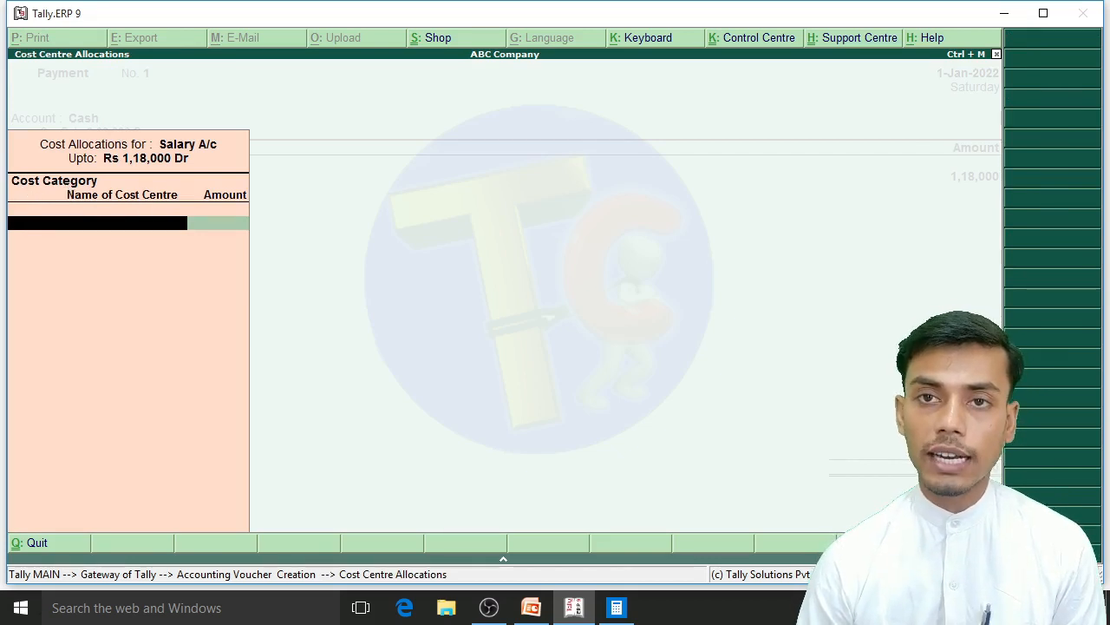
{"action": "key", "text": "space"}
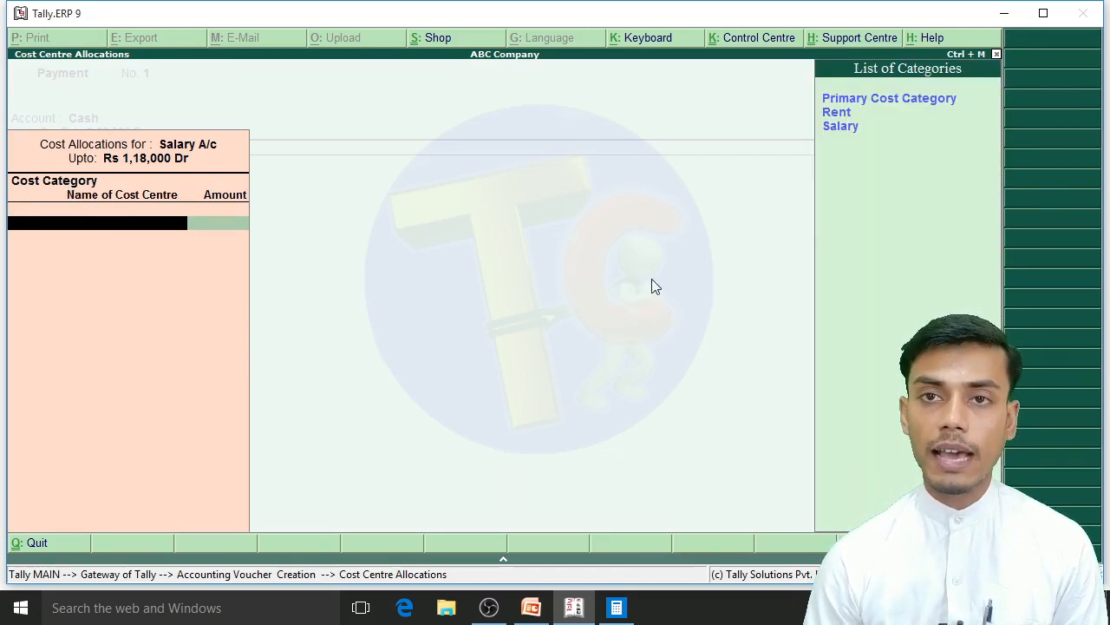
{"action": "key", "text": "Down"}
{"action": "key", "text": "Down"}
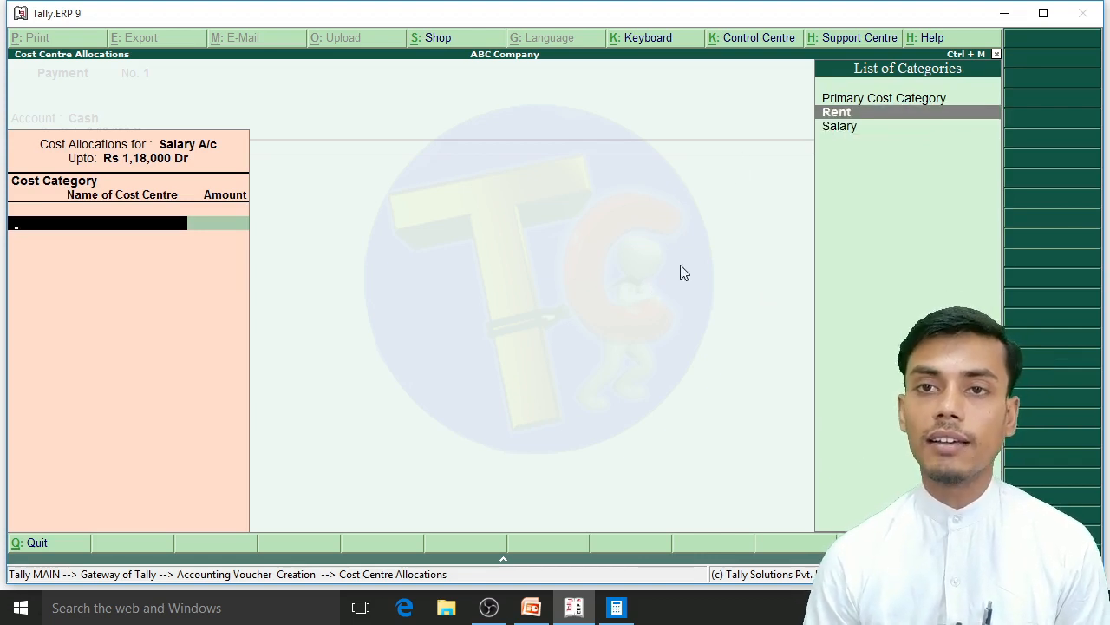
{"action": "key", "text": "Down"}
{"action": "key", "text": "Up"}
{"action": "key", "text": "Down"}
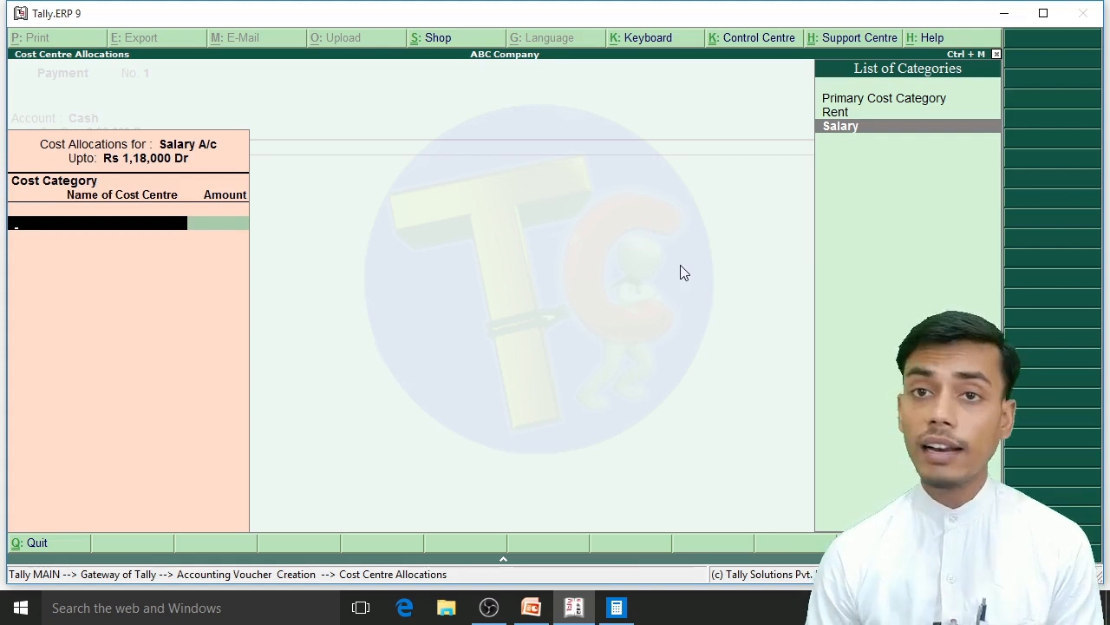
{"action": "key", "text": "Up"}
{"action": "key", "text": "Return"}
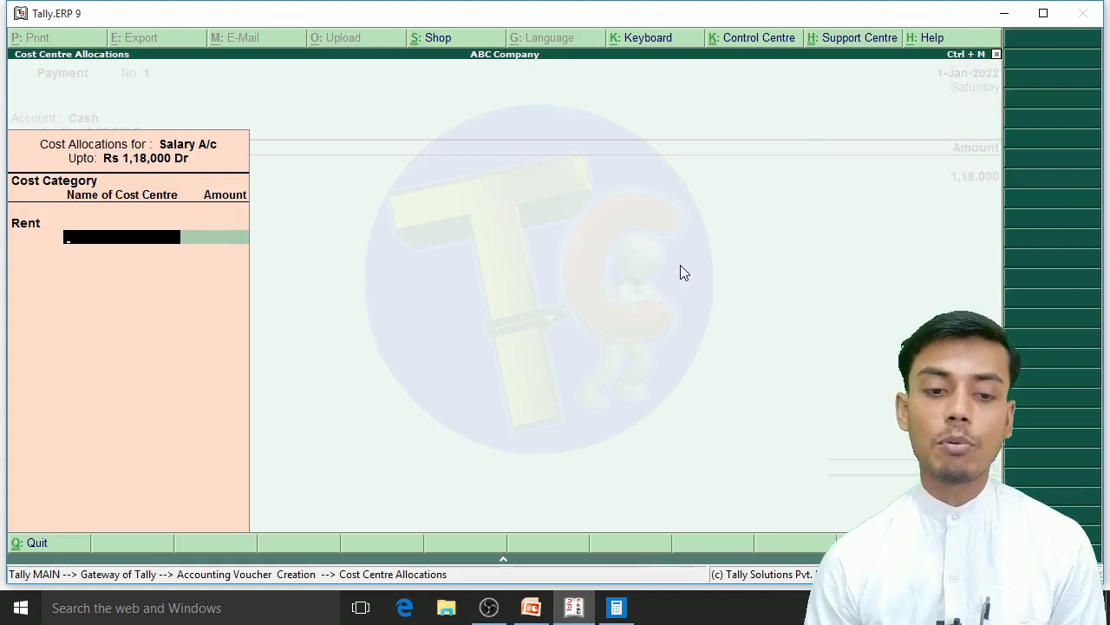
{"action": "key", "text": "BackSpace"}
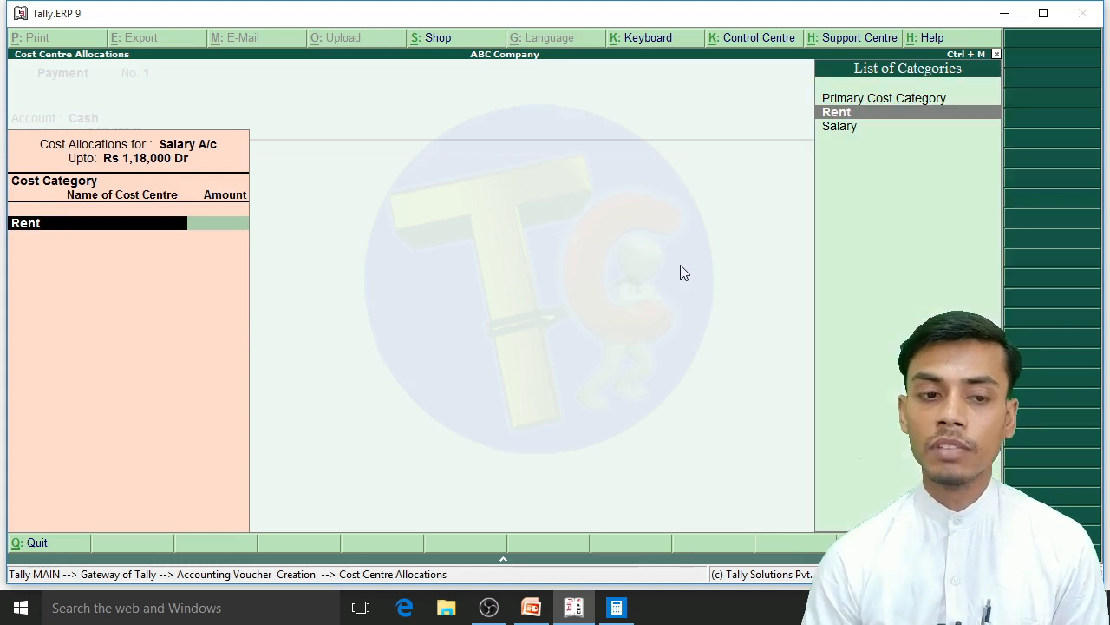
Step: Choose Salary as the cost category and allocate 40000 to the manager's cost centre, checking it against the presentation's salary table
{"action": "key", "text": "Down"}
{"action": "key", "text": "Return"}
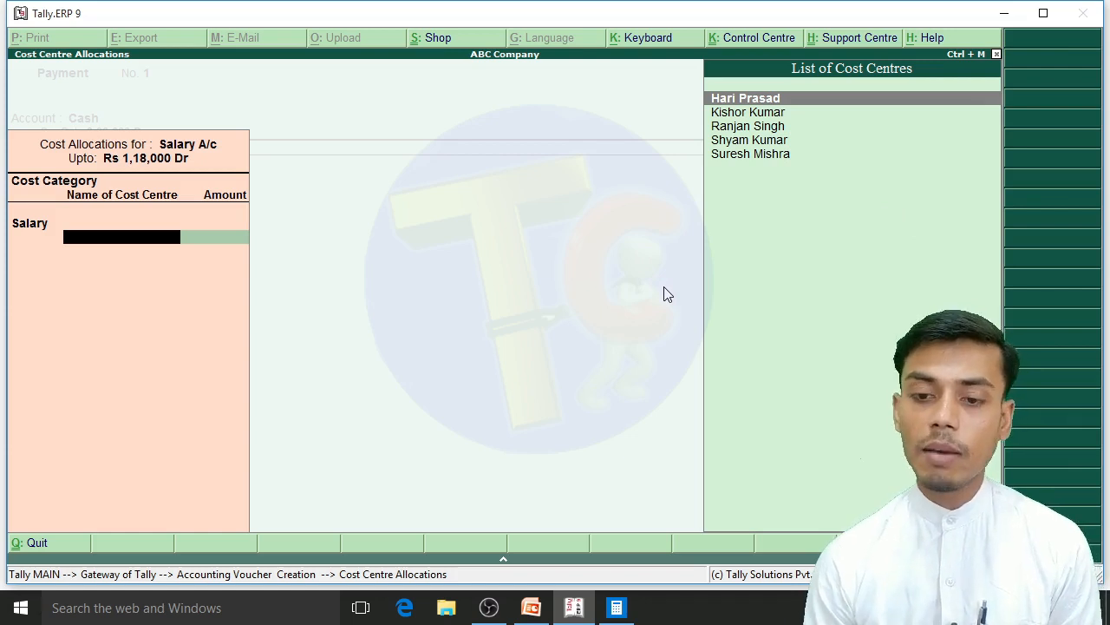
{"action": "key", "text": "alt+Tab"}
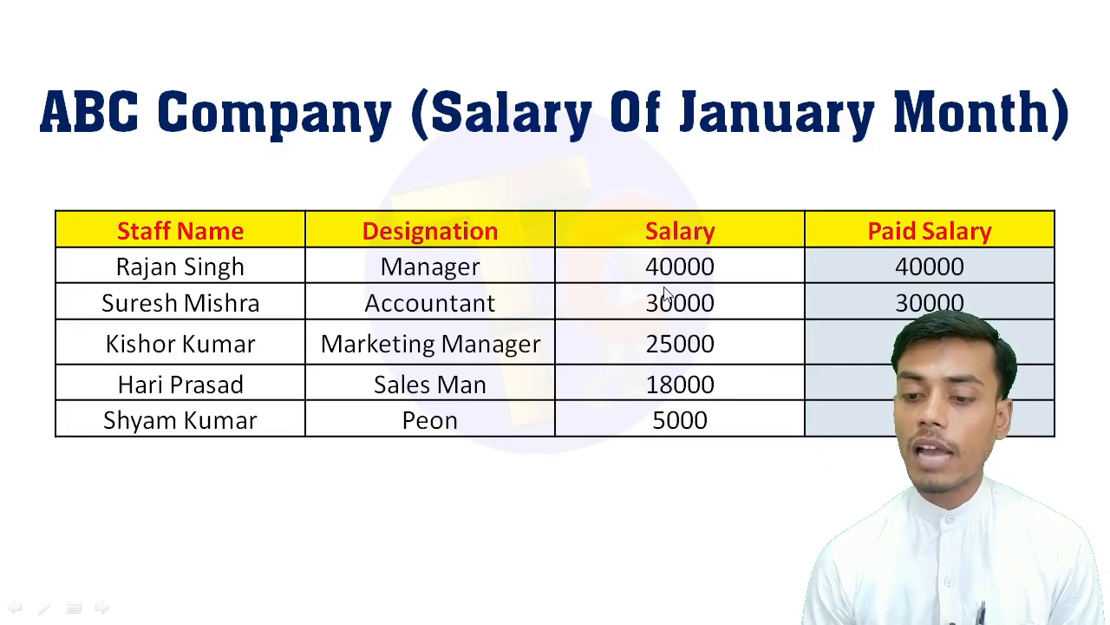
{"action": "key", "text": "alt+Tab"}
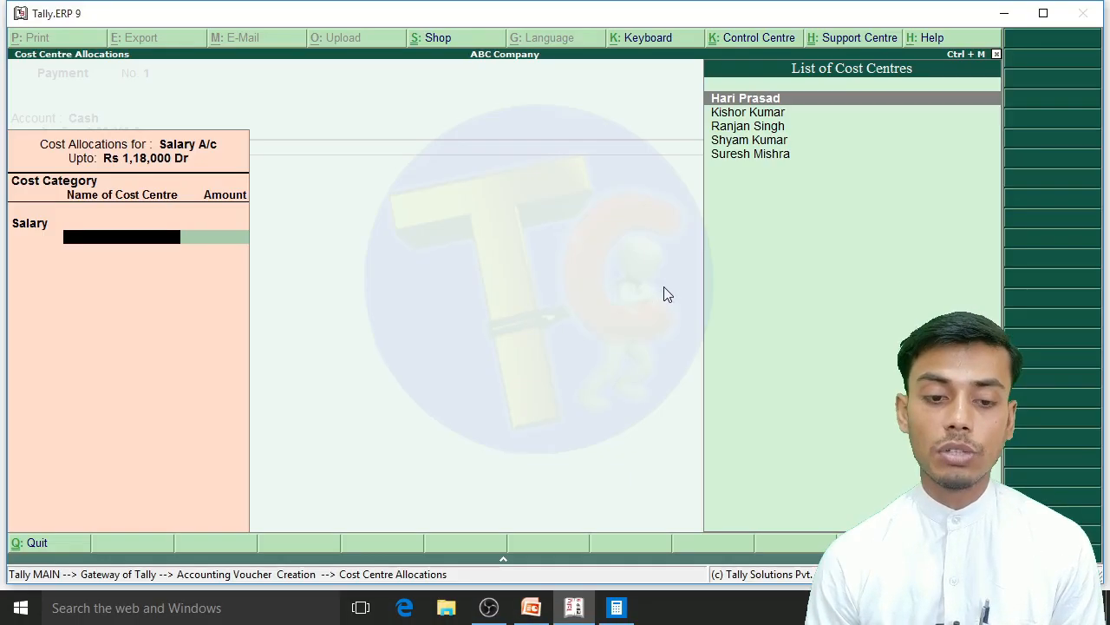
{"action": "key", "text": "Down"}
{"action": "key", "text": "Down"}
{"action": "key", "text": "Down"}
{"action": "key", "text": "Up"}
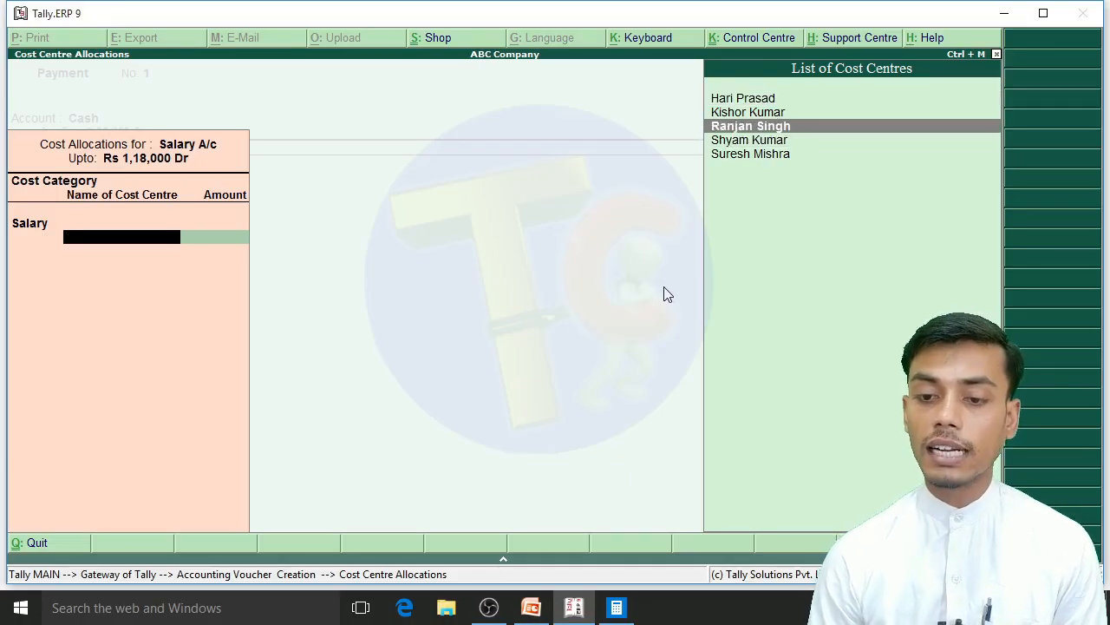
{"action": "key", "text": "Return"}
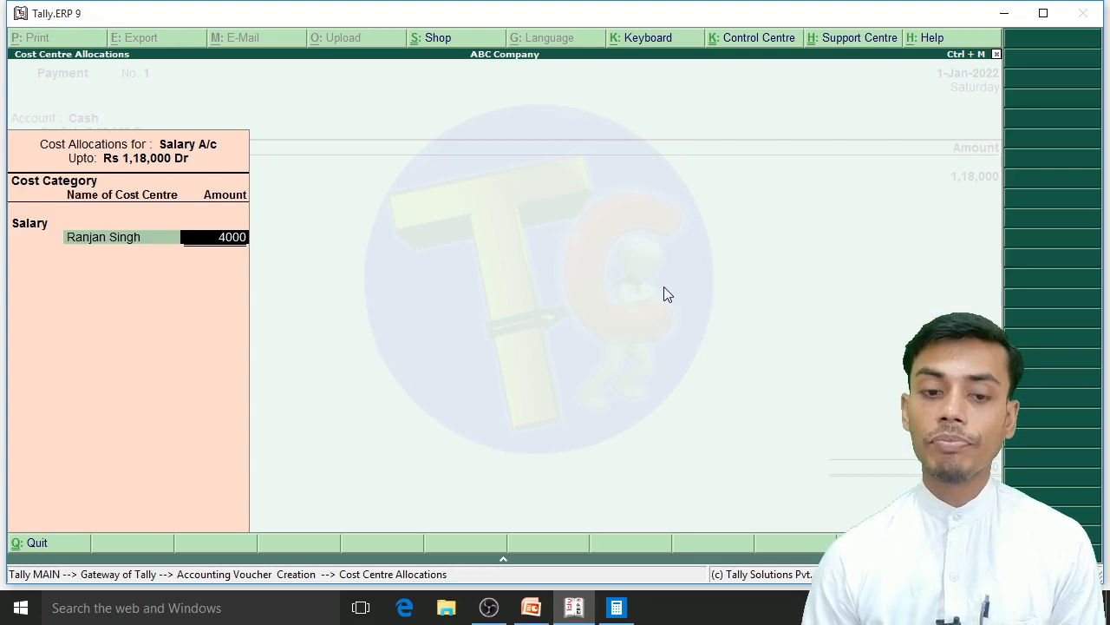
{"action": "key", "text": "Return"}
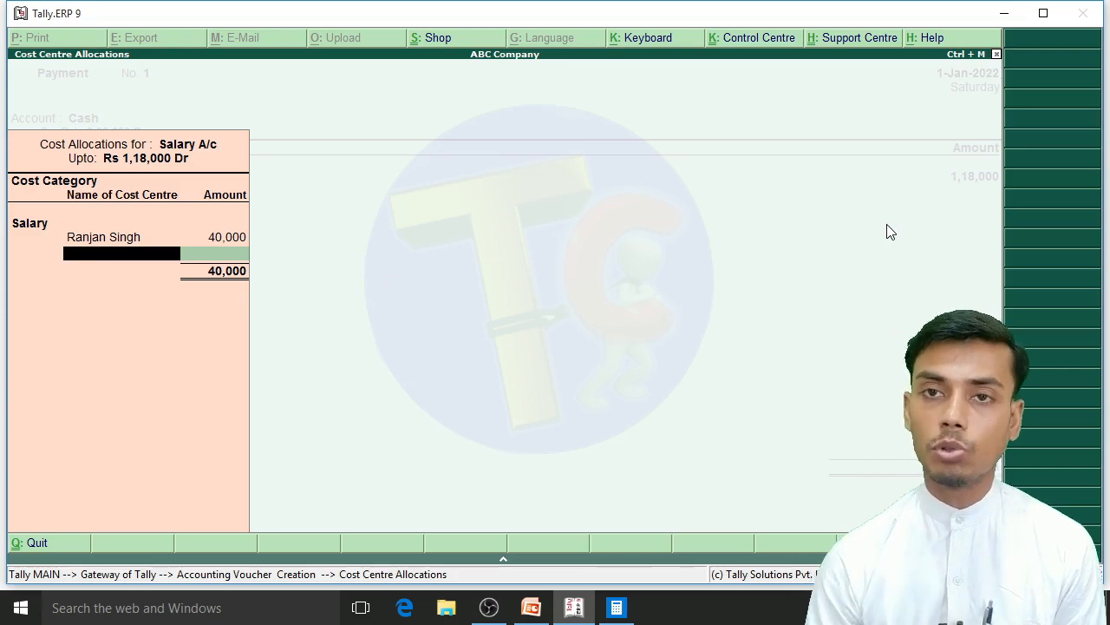
Step: Check the salary table in the presentation and allocate 30000 to the accountant's cost centre in Tally
{"action": "key", "text": "alt+Tab"}
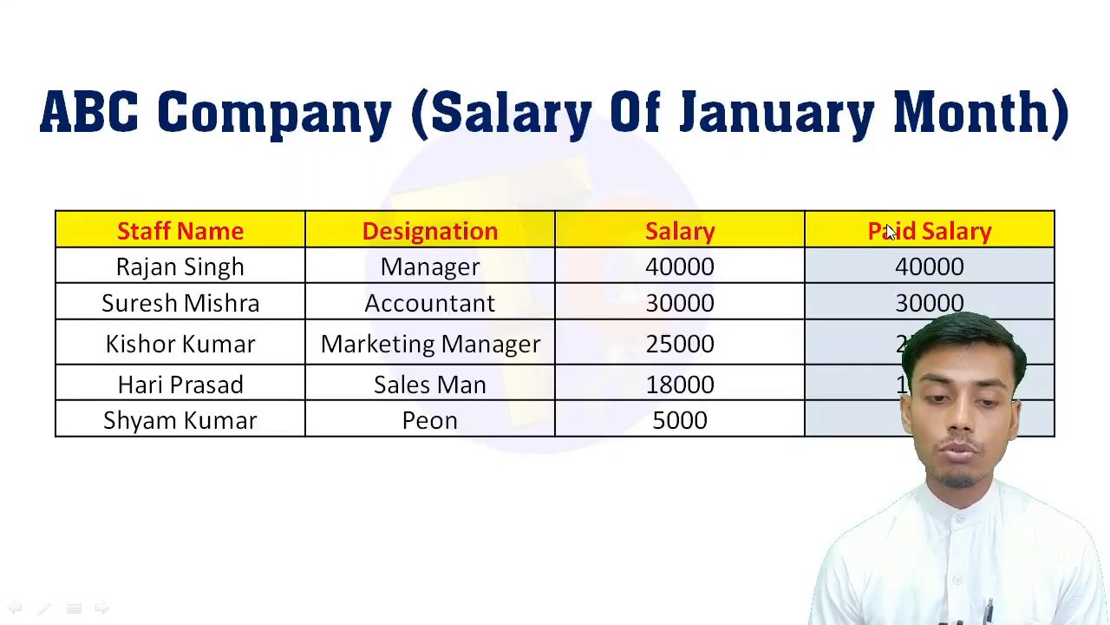
{"action": "key", "text": "alt+Tab"}
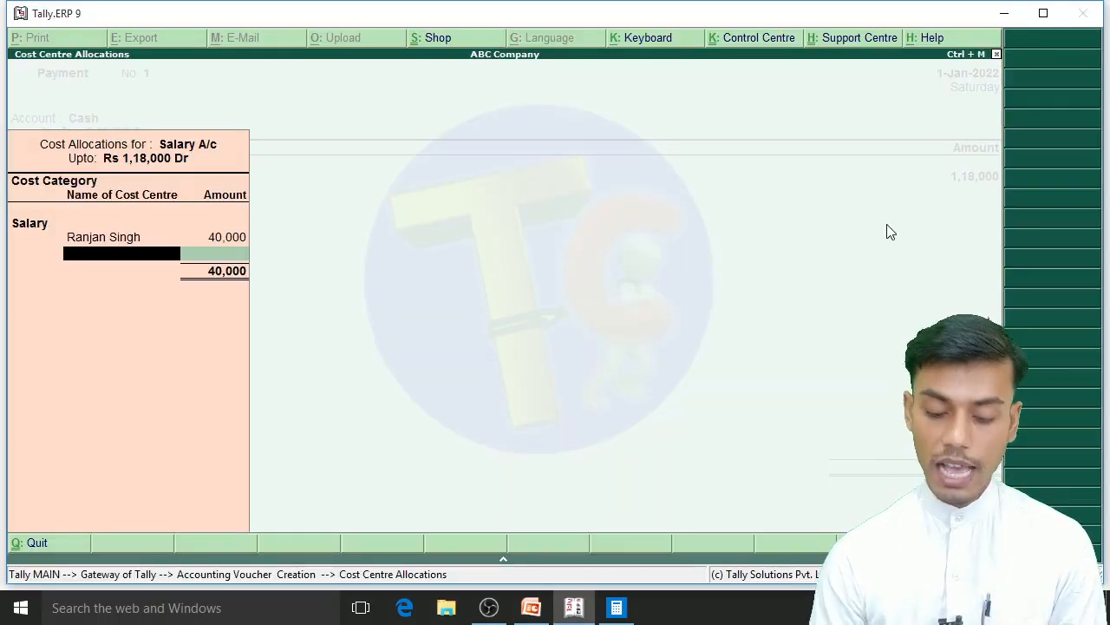
{"action": "key", "text": "Down"}
{"action": "key", "text": "Down"}
{"action": "key", "text": "Down"}
{"action": "key", "text": "Down"}
{"action": "key", "text": "Return"}
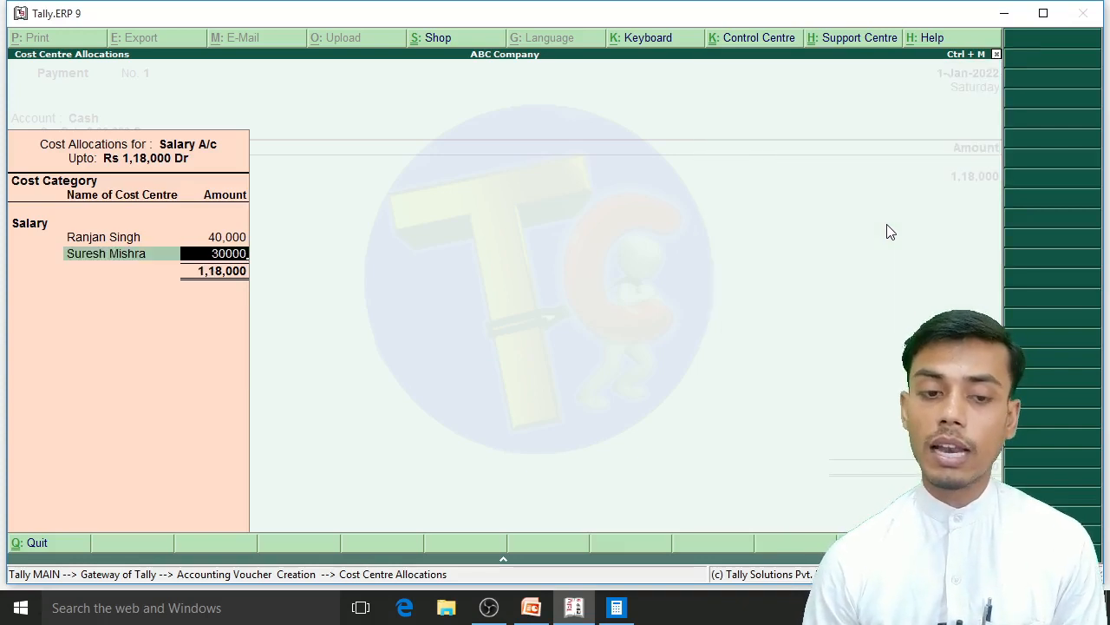
{"action": "type", "text": "30000"}
{"action": "key", "text": "Return"}
Step: Check the salary table in the presentation and allocate 25000 to the marketing manager's cost centre in Tally
{"action": "key", "text": "alt+Tab"}
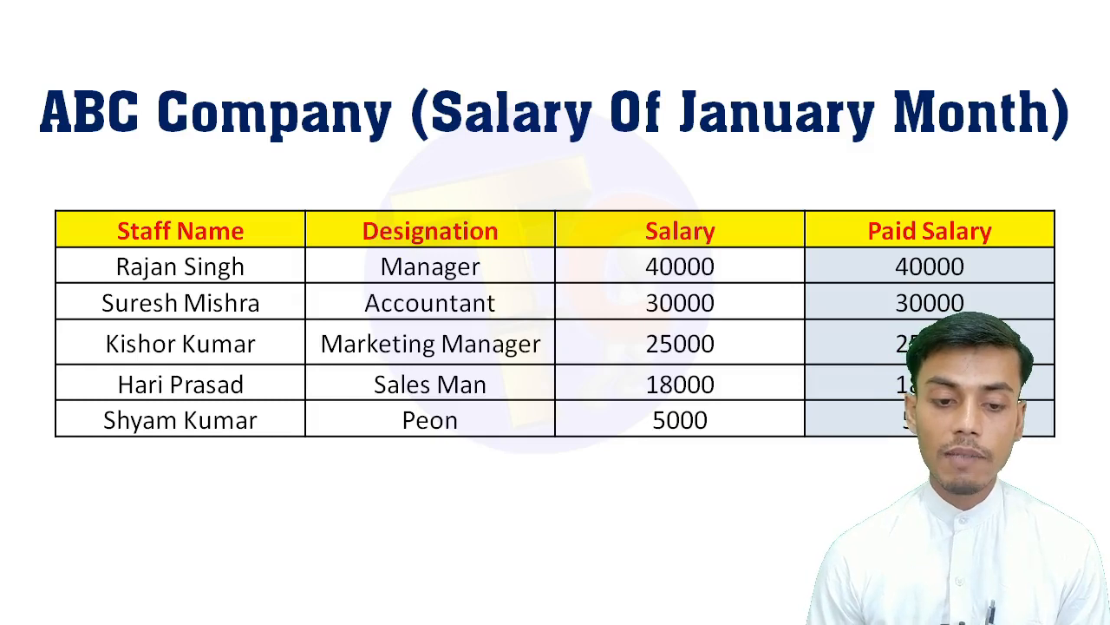
{"action": "key", "text": "alt+Tab"}
{"action": "key", "text": "Down"}
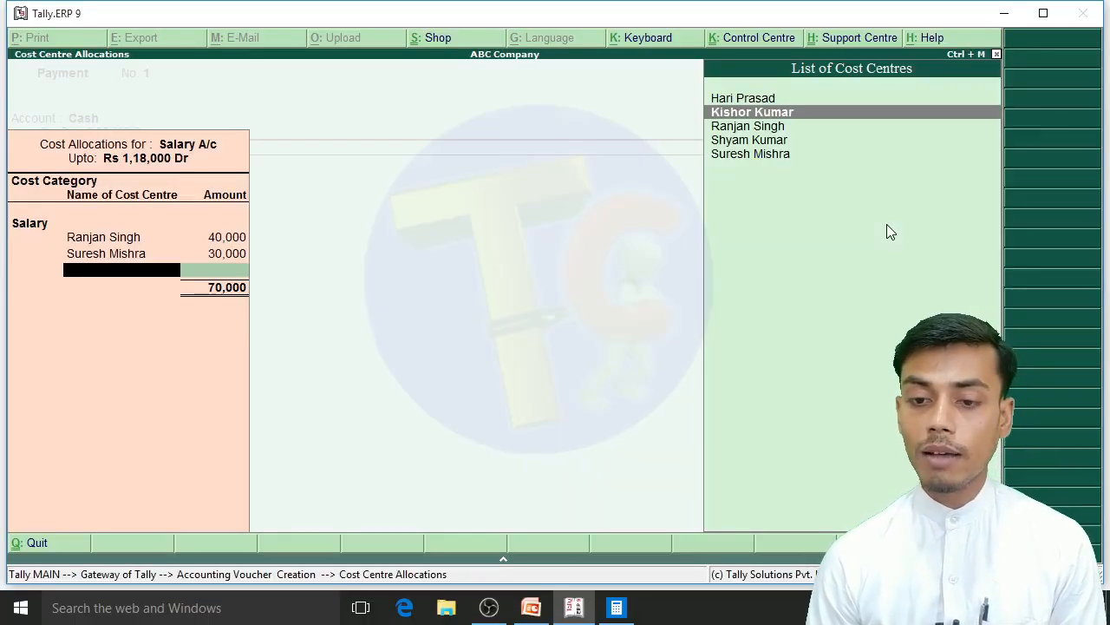
{"action": "key", "text": "Return"}
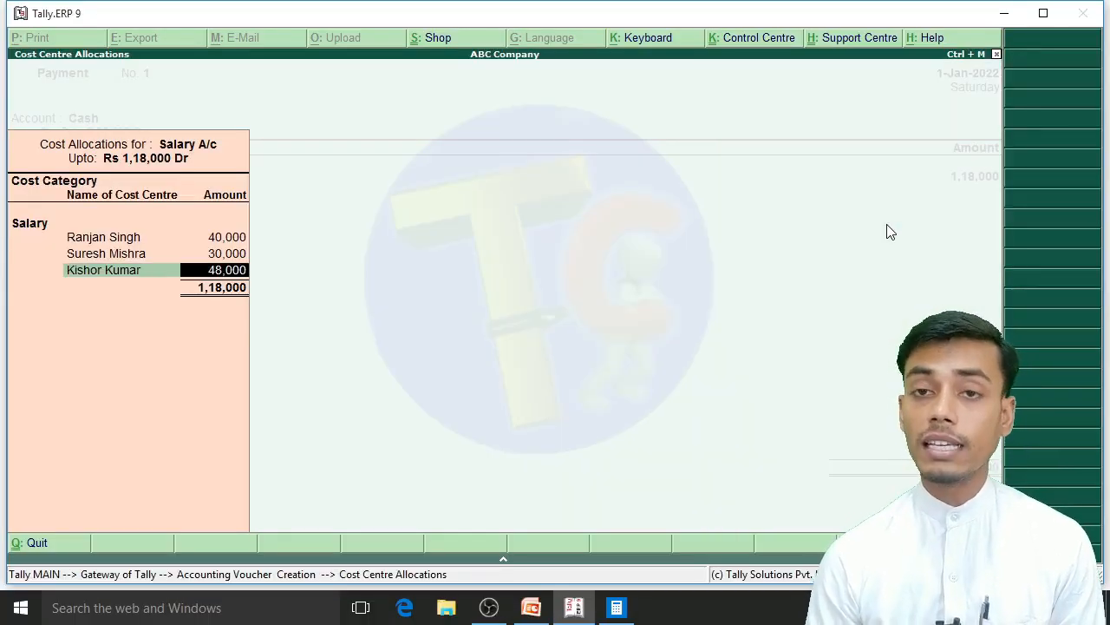
{"action": "key", "text": "alt+Tab"}
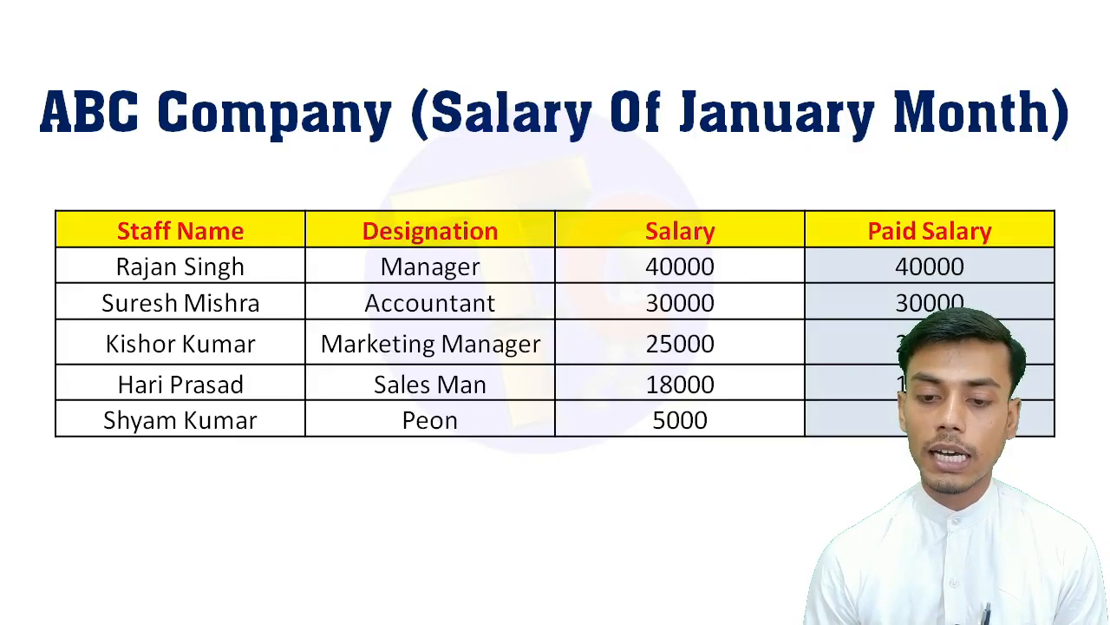
{"action": "key", "text": "alt+Tab"}
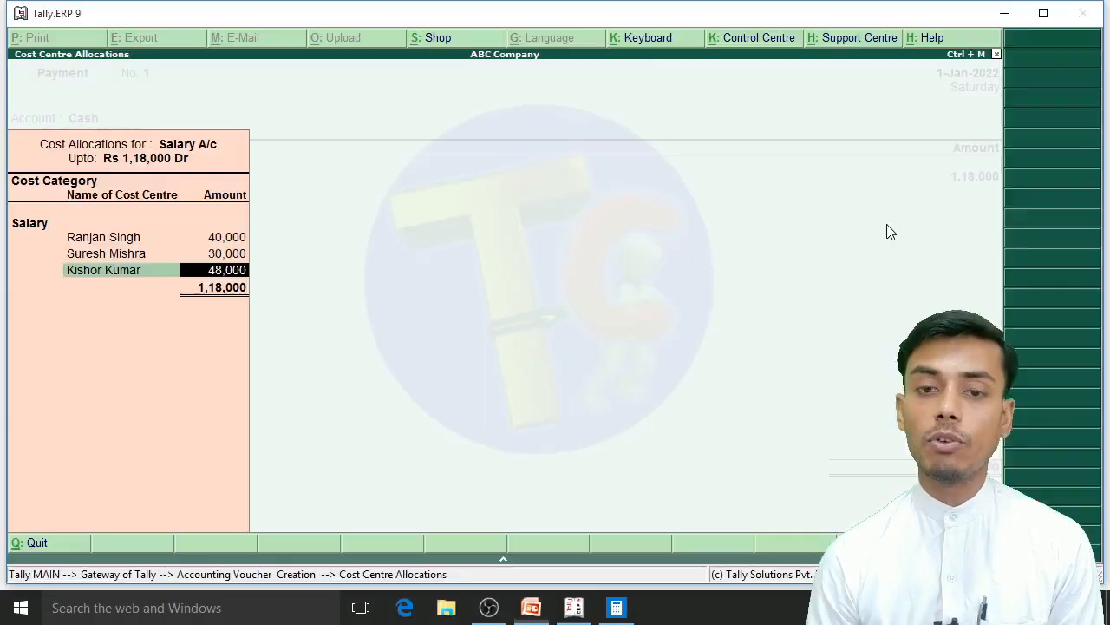
{"action": "type", "text": "25000"}
{"action": "key", "text": "Return"}
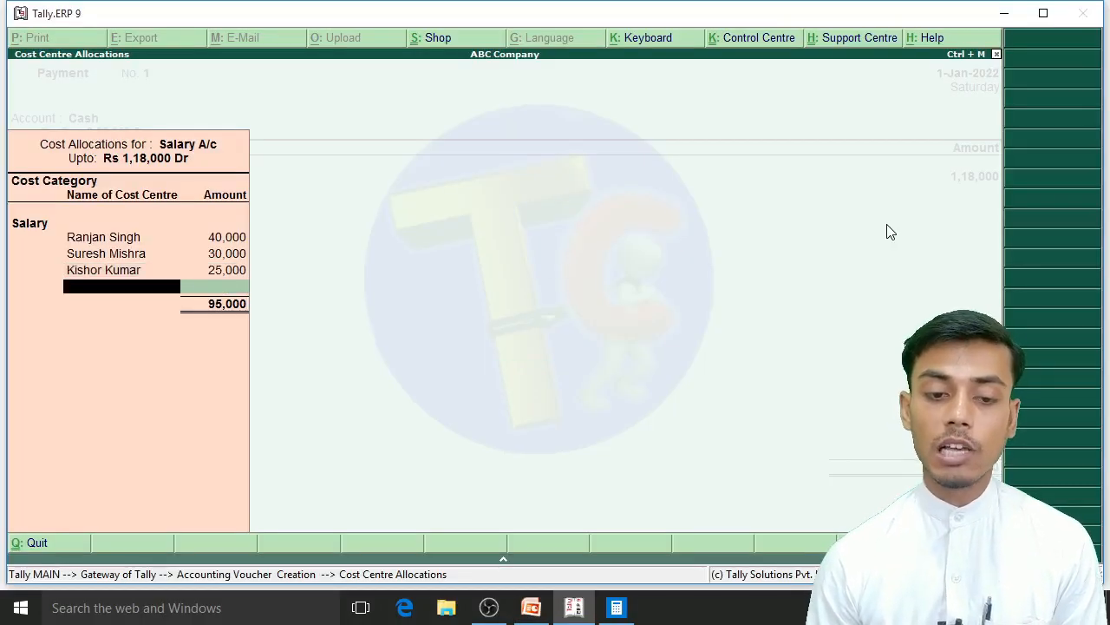
Step: Check the salary table in the presentation and allocate 18000 to the sales man's cost centre in Tally
{"action": "key", "text": "alt+Tab"}
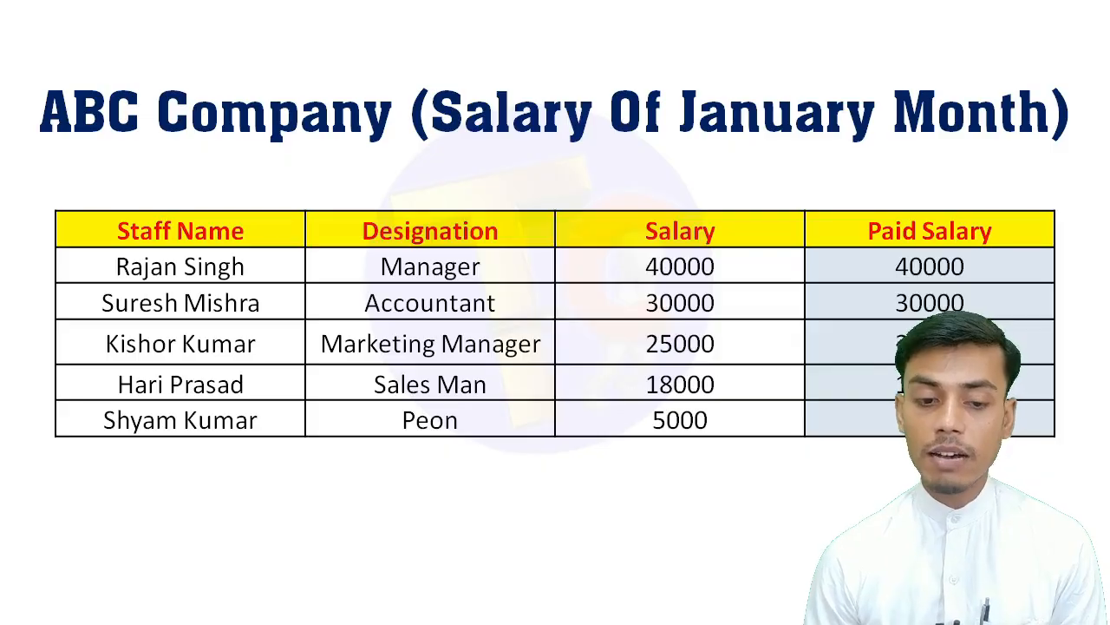
{"action": "key", "text": "alt+Tab"}
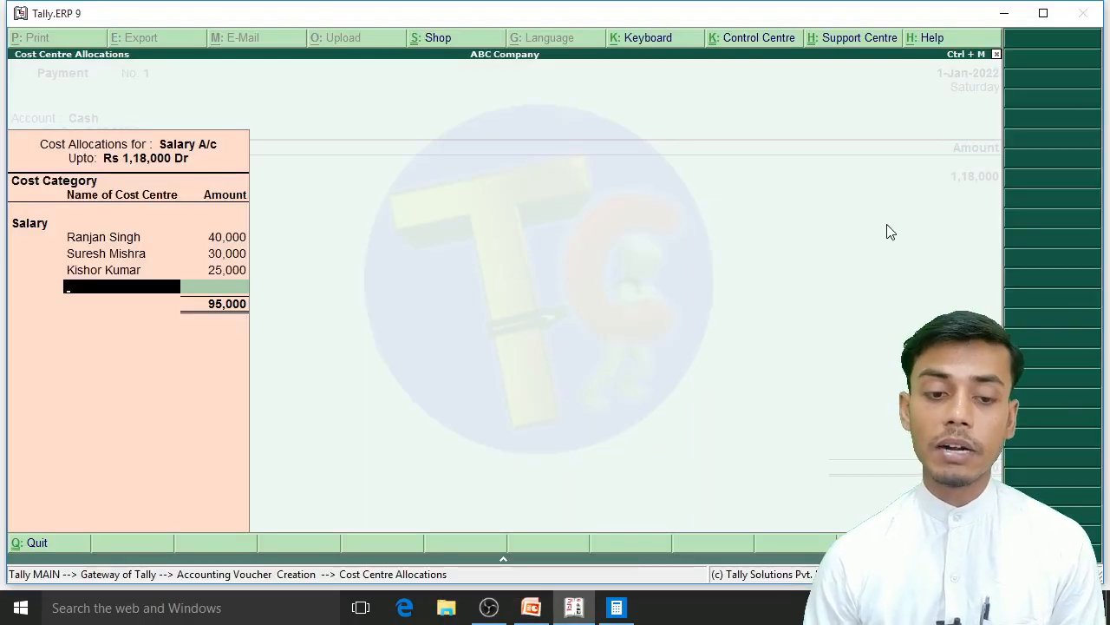
{"action": "key", "text": "Down"}
{"action": "key", "text": "Down"}
{"action": "key", "text": "Down"}
{"action": "key", "text": "Up"}
{"action": "key", "text": "Up"}
{"action": "key", "text": "Up"}
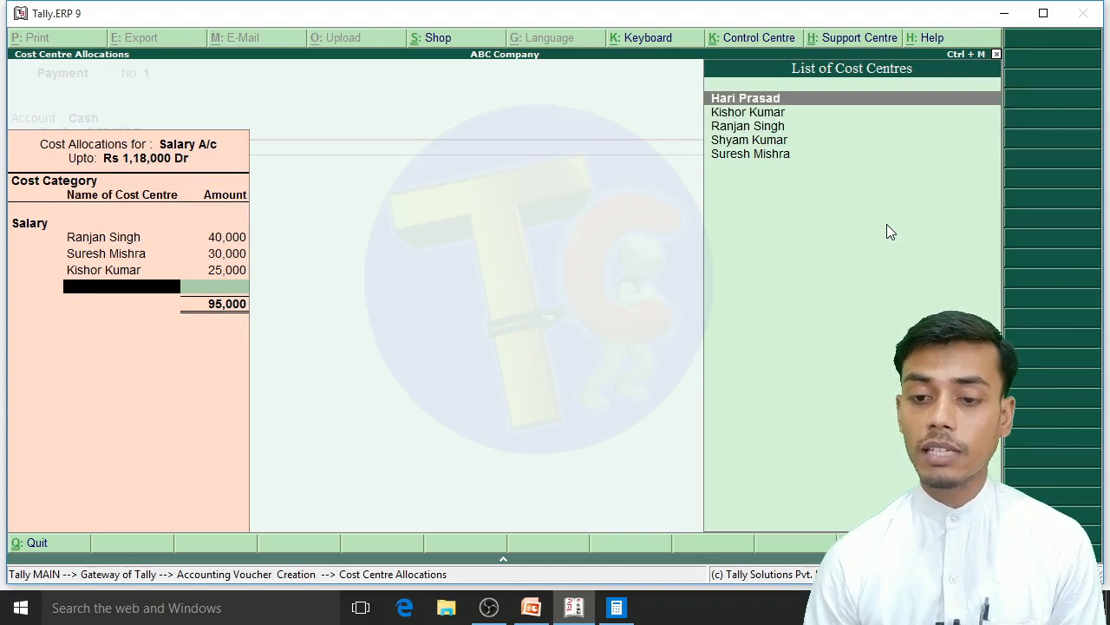
{"action": "key", "text": "Return"}
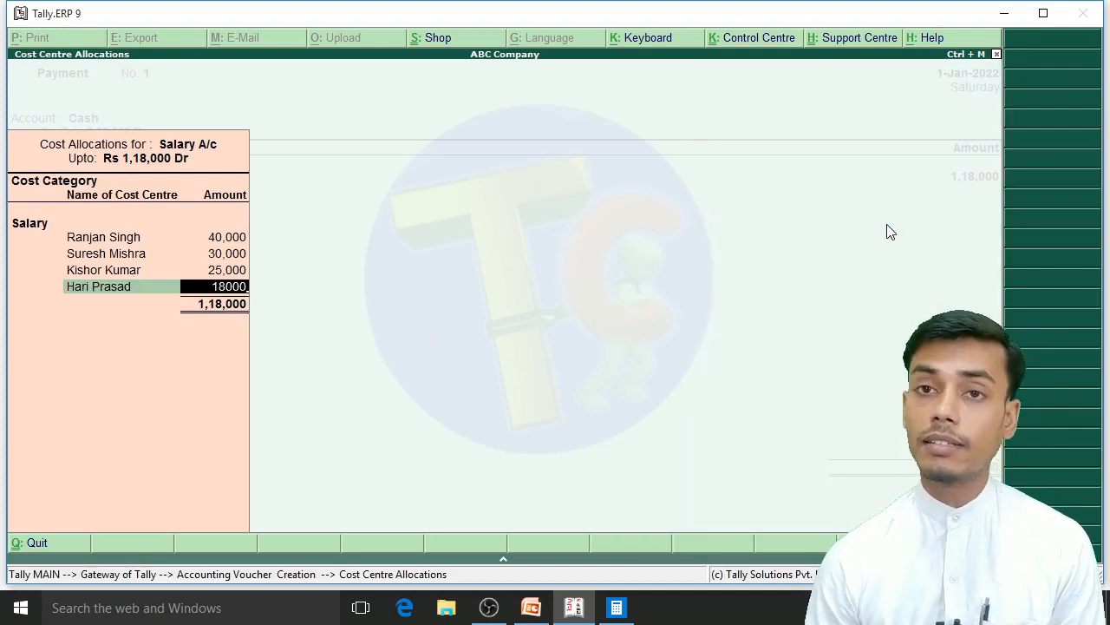
{"action": "key", "text": "Return"}
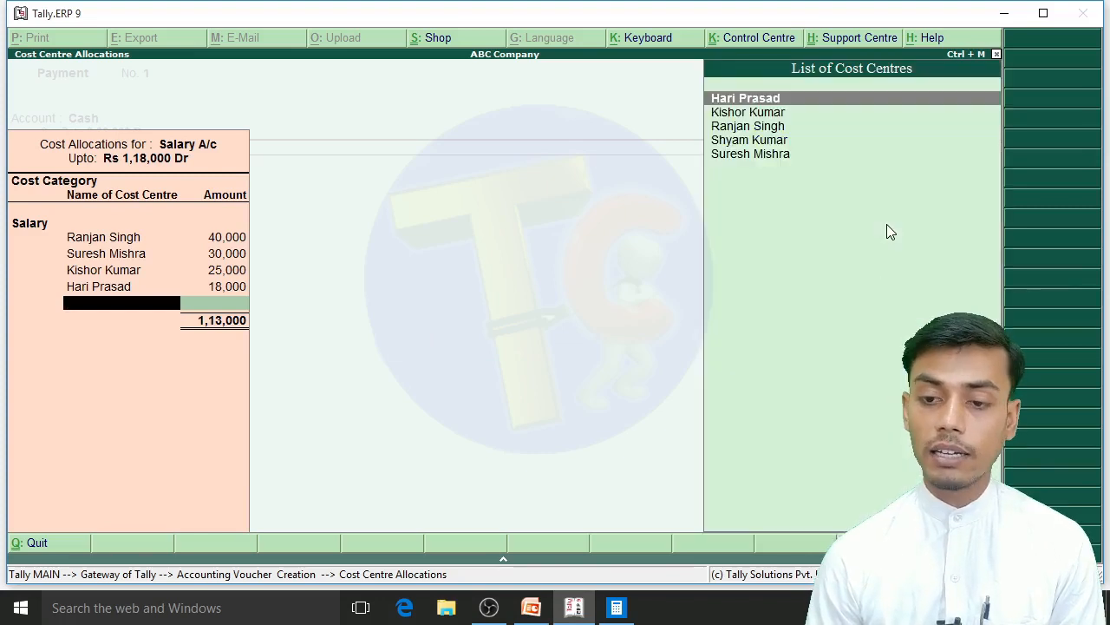
Step: Allocate 5000 to the peon's cost centre in the Salary A/c cost allocations
{"action": "key", "text": "Down"}
{"action": "key", "text": "Down"}
{"action": "key", "text": "Down"}
{"action": "key", "text": "Return"}
{"action": "type", "text": "5,"}
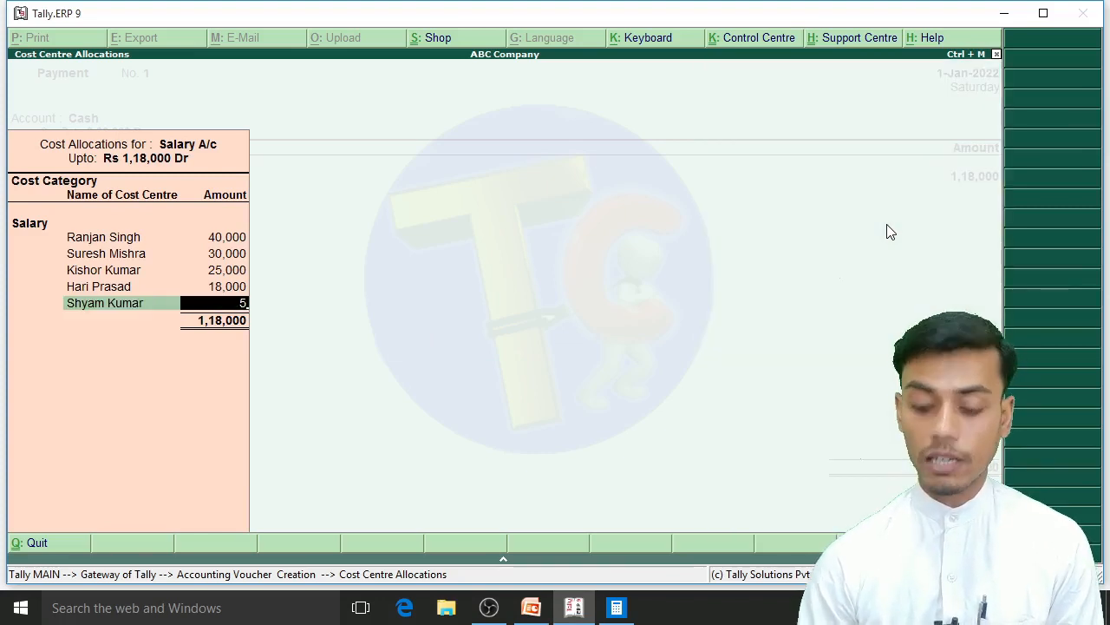
{"action": "type", "text": "000"}
{"action": "key", "text": "Return"}
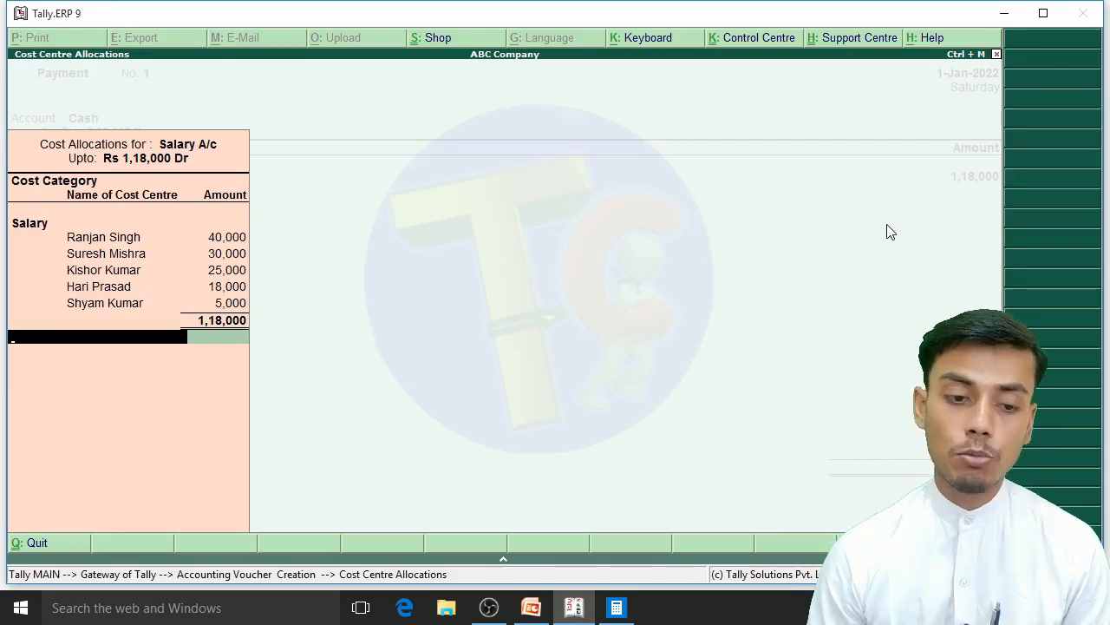
Step: Finish the cost centre allocations and save the January salary payment voucher with the narration left blank
{"action": "key", "text": "Return"}
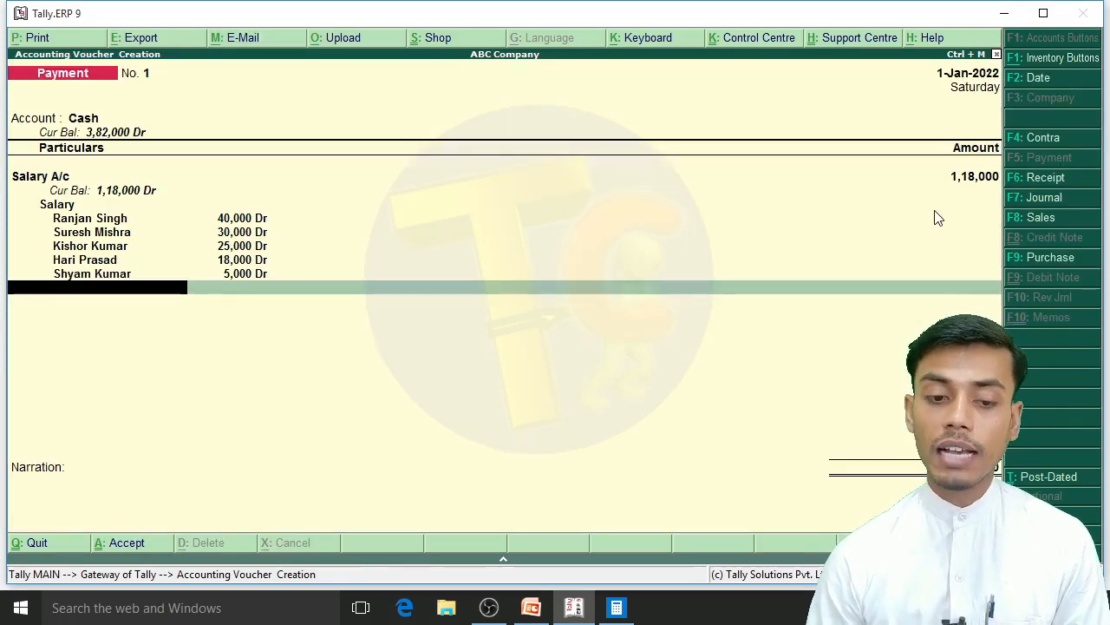
{"action": "key", "text": "Return"}
{"action": "key", "text": "Return"}
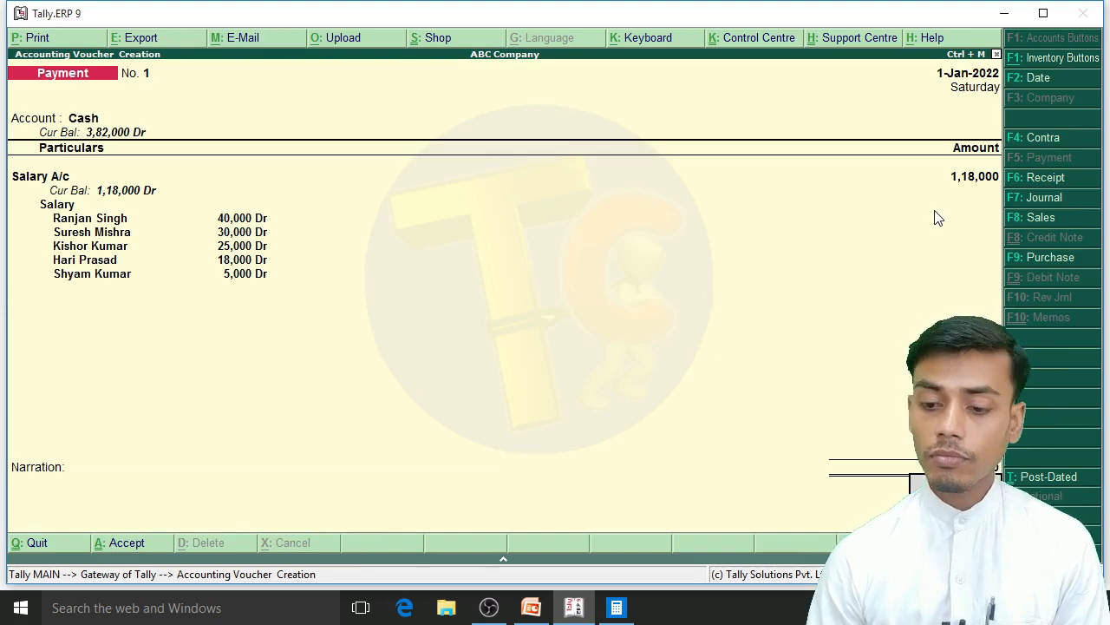
{"action": "key", "text": "Return"}
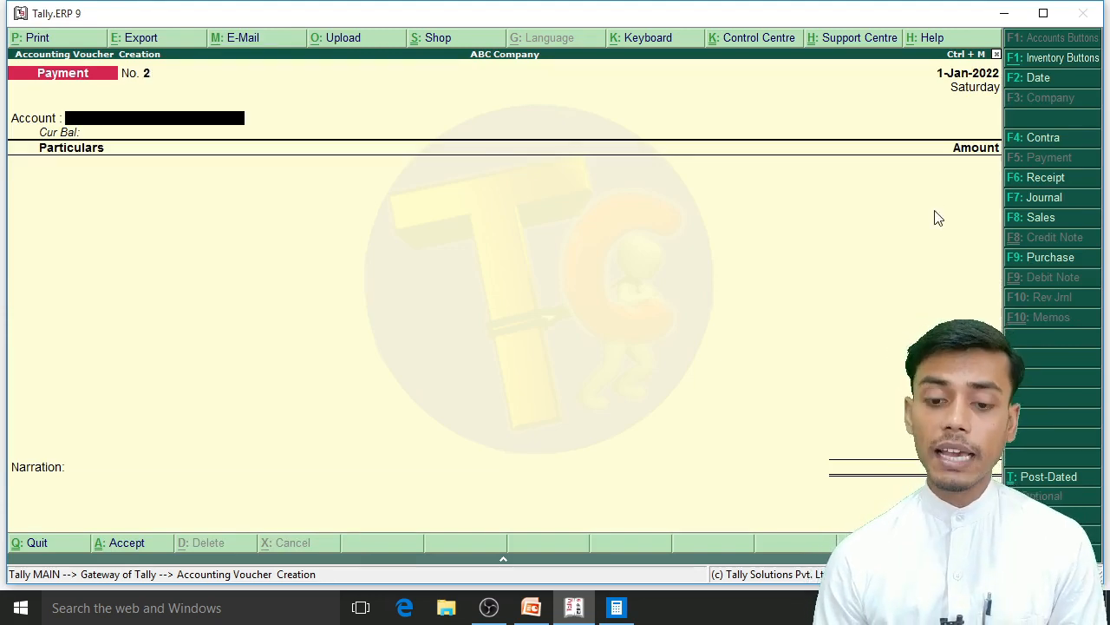
Step: Show the February salary table in the presentation, return to Tally and set the new payment voucher's date to 1-Feb-2022
{"action": "key", "text": "alt+Tab"}
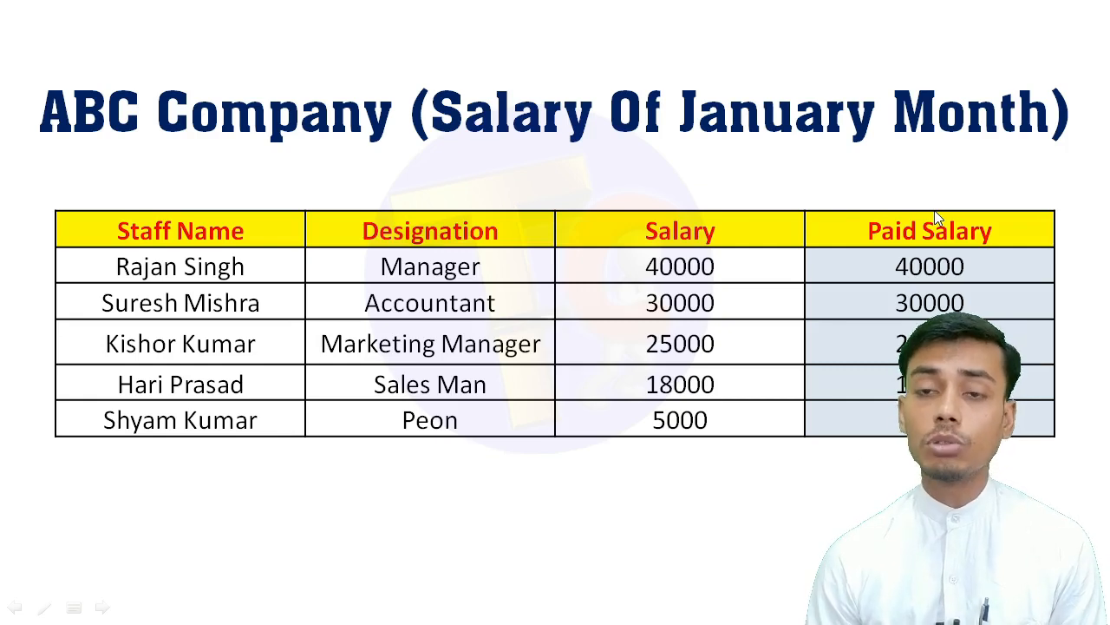
{"action": "key", "text": "Right"}
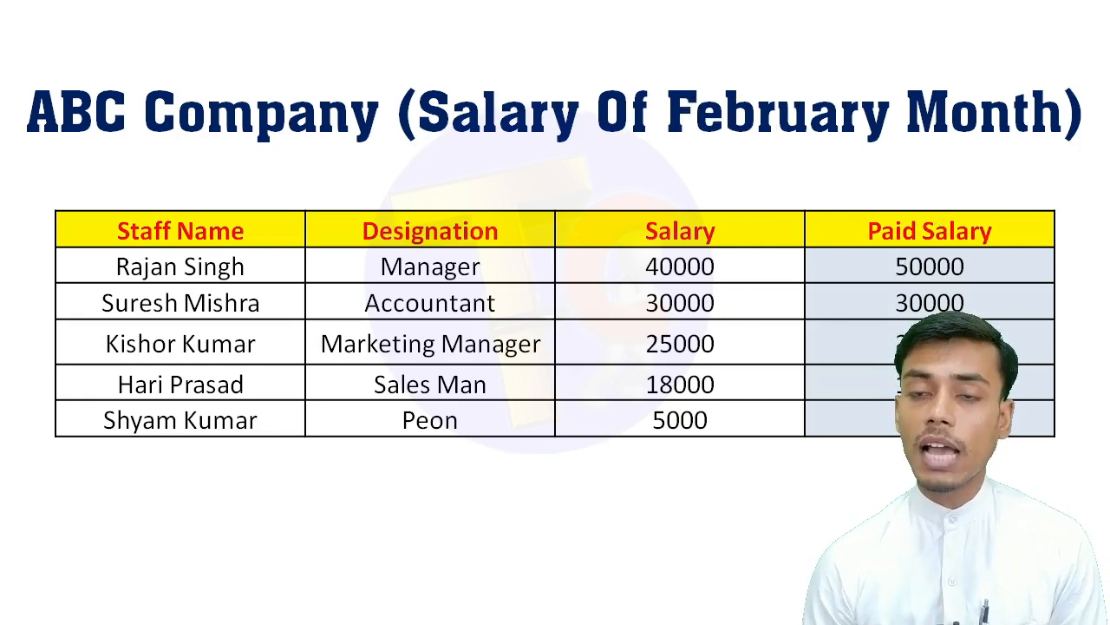
{"action": "key", "text": "alt+Tab"}
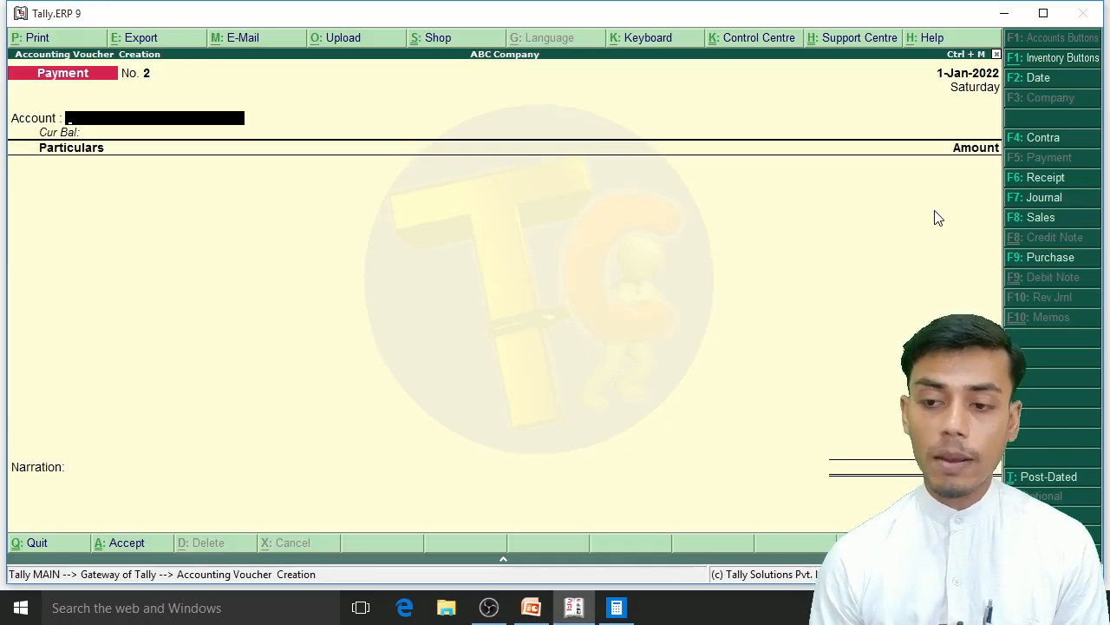
{"action": "key", "text": "F2"}
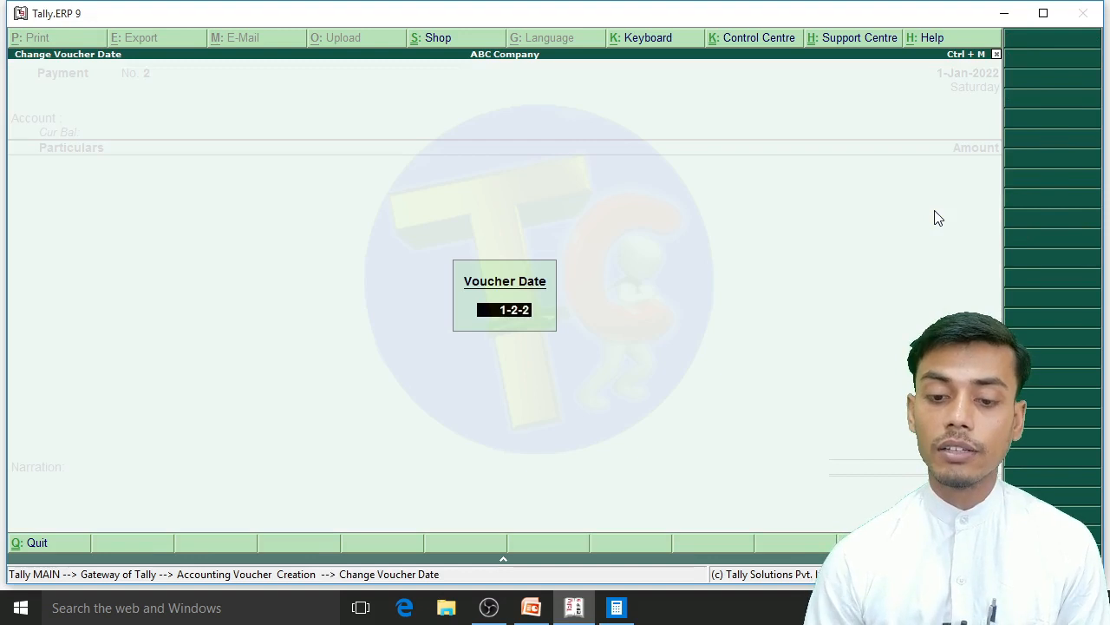
{"action": "key", "text": "Return"}
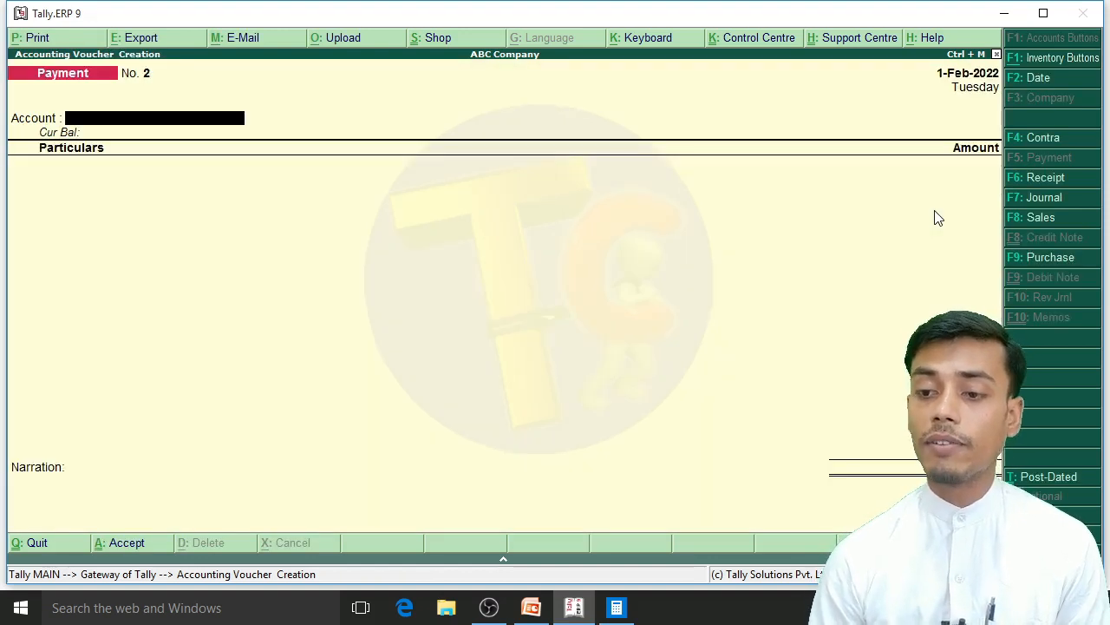
Step: Choose Cash as the paying account and Salary A/c as the particulars of the February payment voucher
{"action": "key", "text": "space"}
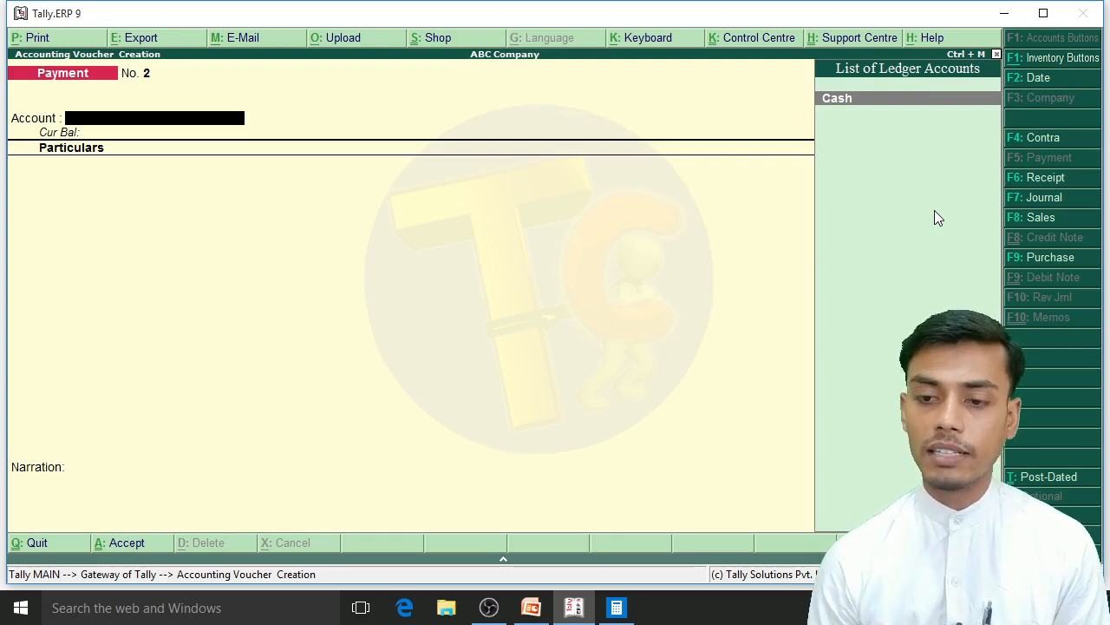
{"action": "key", "text": "Return"}
{"action": "key", "text": "Down"}
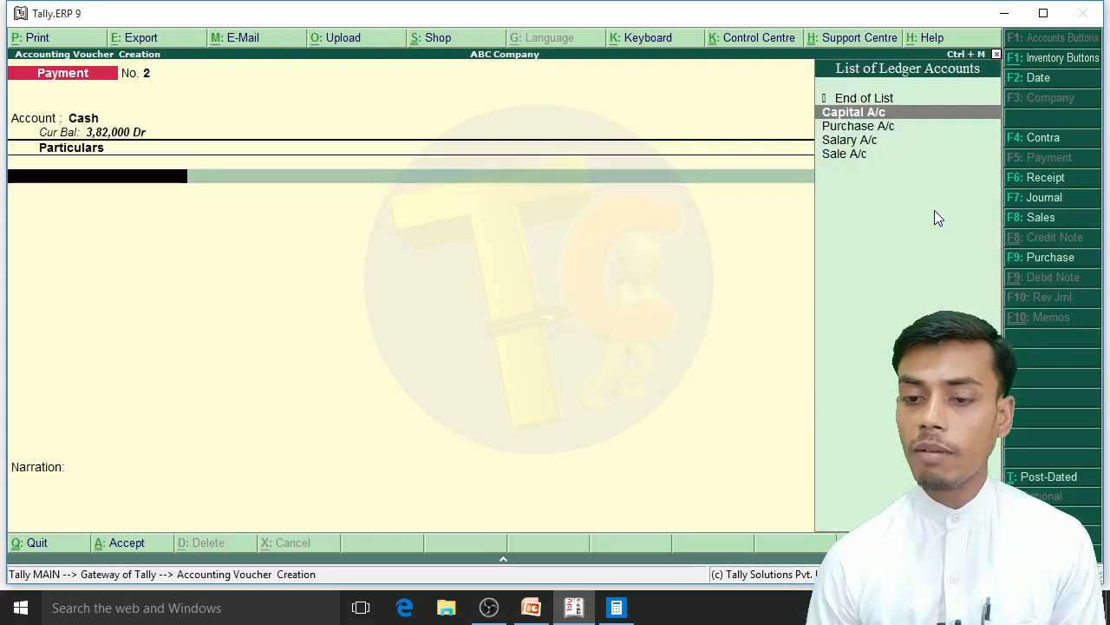
{"action": "key", "text": "Down"}
{"action": "key", "text": "Down"}
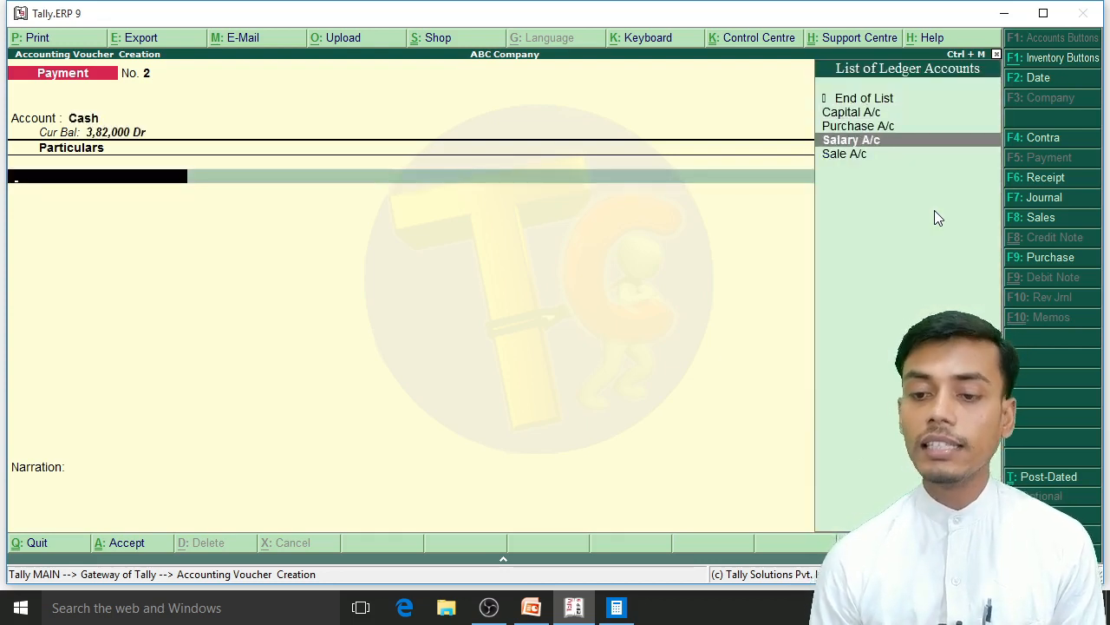
{"action": "key", "text": "Return"}
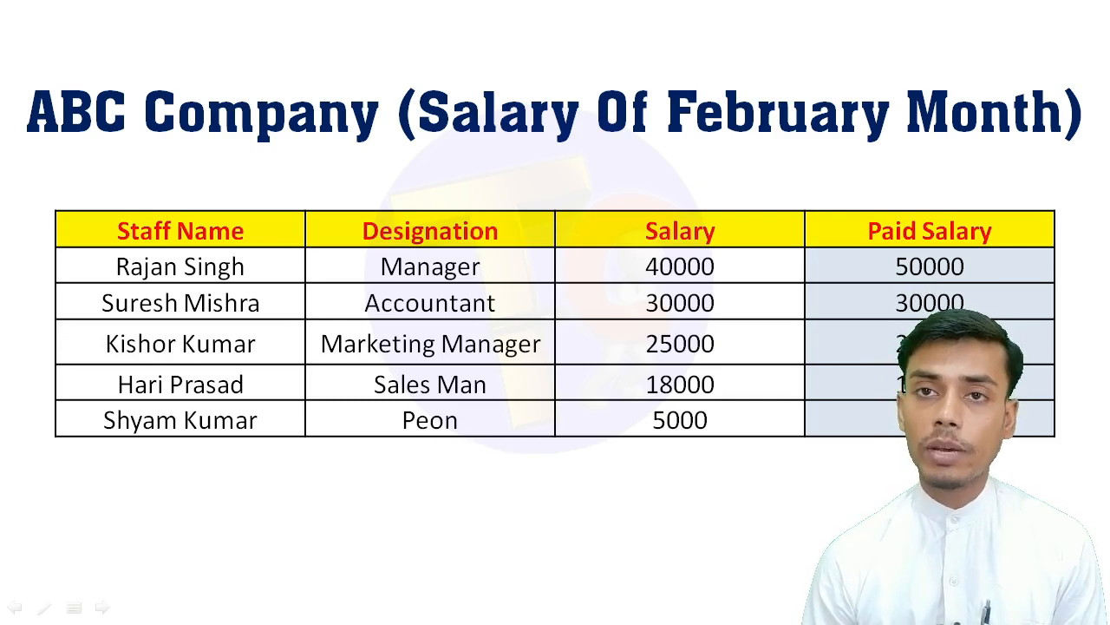
Step: Switch to Calculator and add the February paid salaries: 50000 + 30000 + 25000 + 18000 + 8000
{"action": "key", "text": "alt+Tab"}
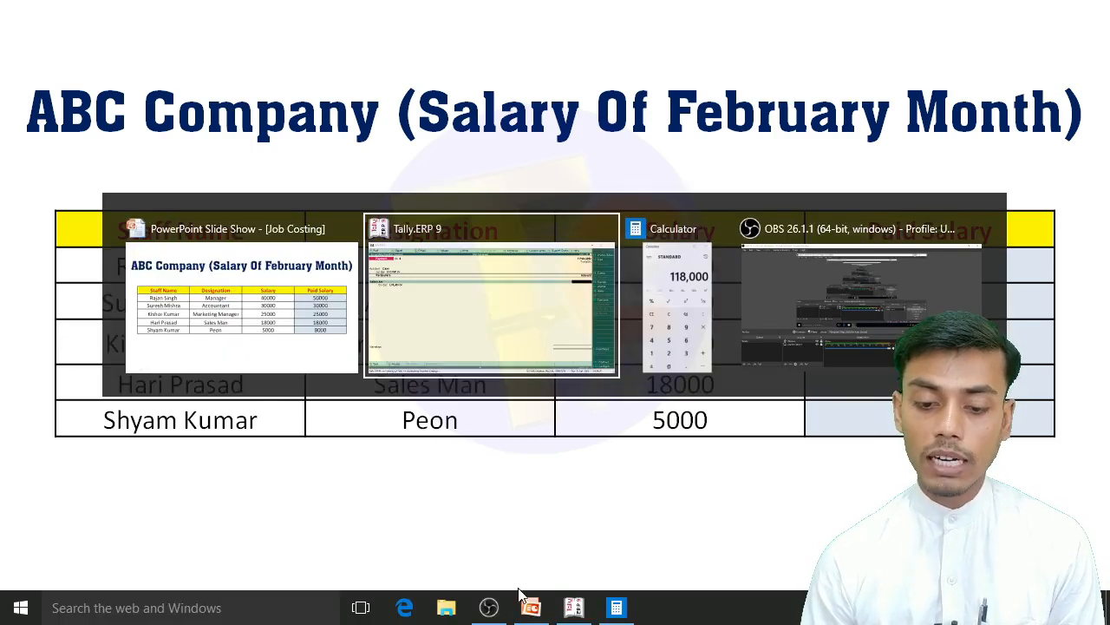
{"action": "key", "text": "alt+Tab"}
{"action": "key", "text": "Escape"}
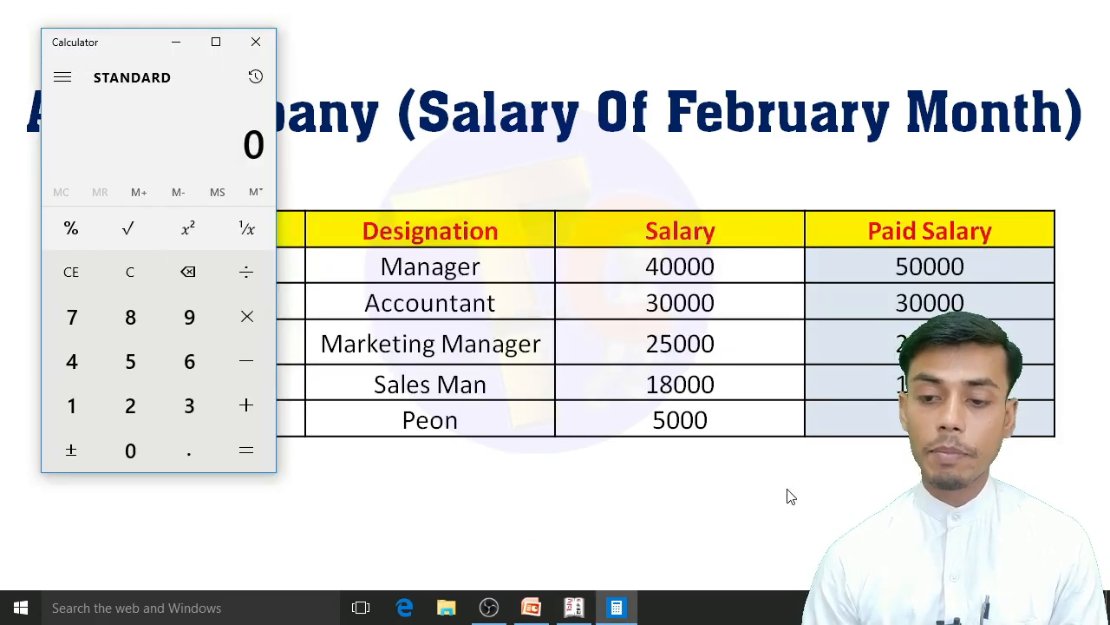
{"action": "type", "text": "500000"}
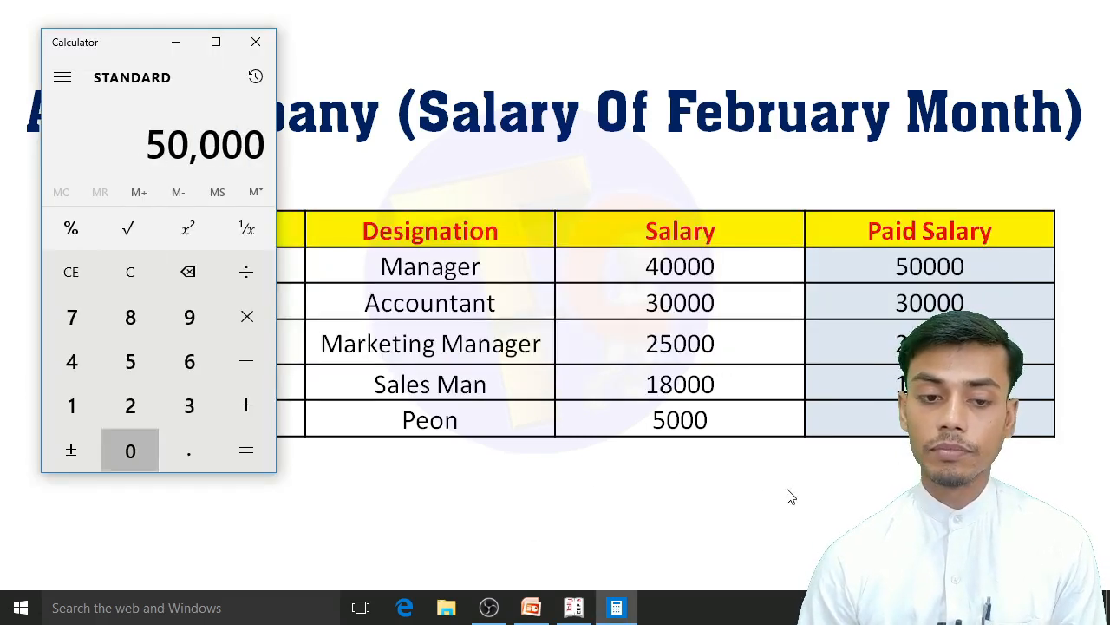
{"action": "type", "text": "+30000"}
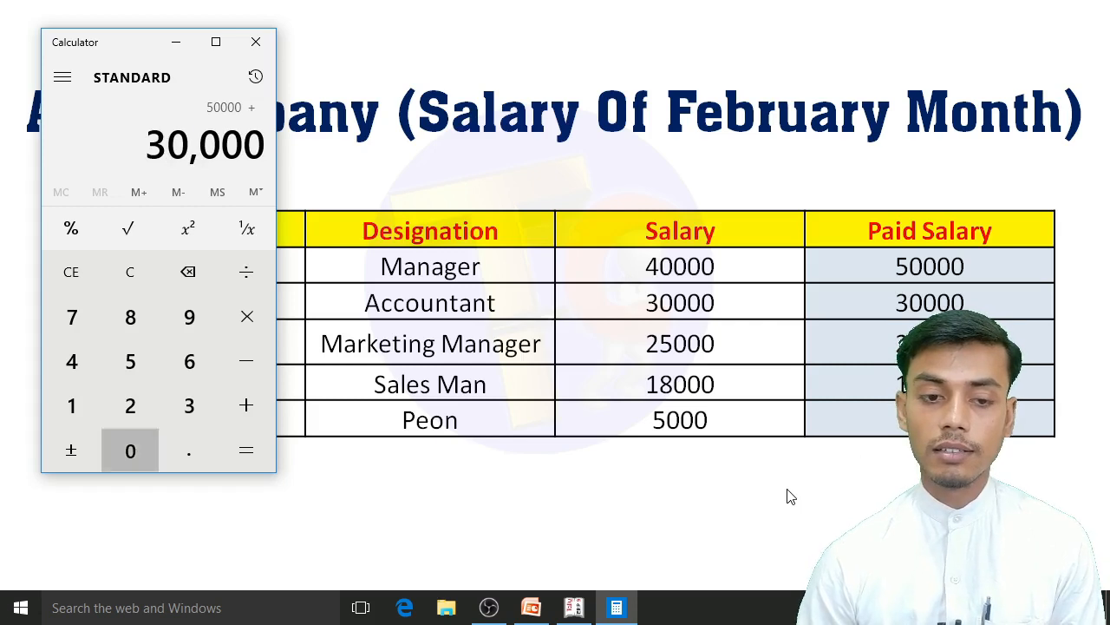
{"action": "type", "text": "+25000+"}
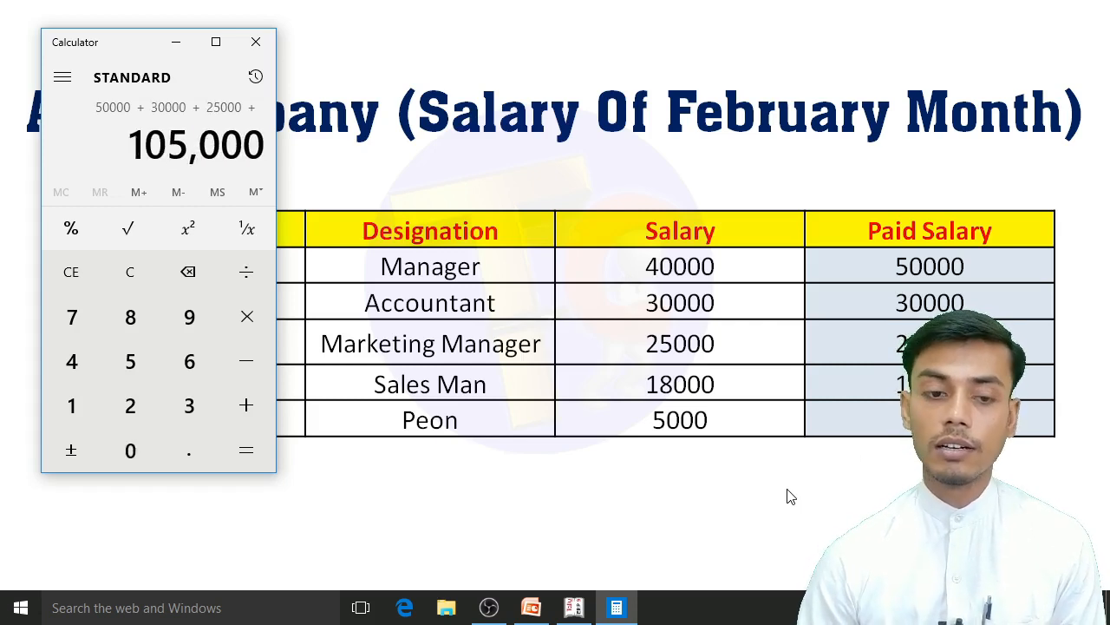
{"action": "type", "text": "18000+8"}
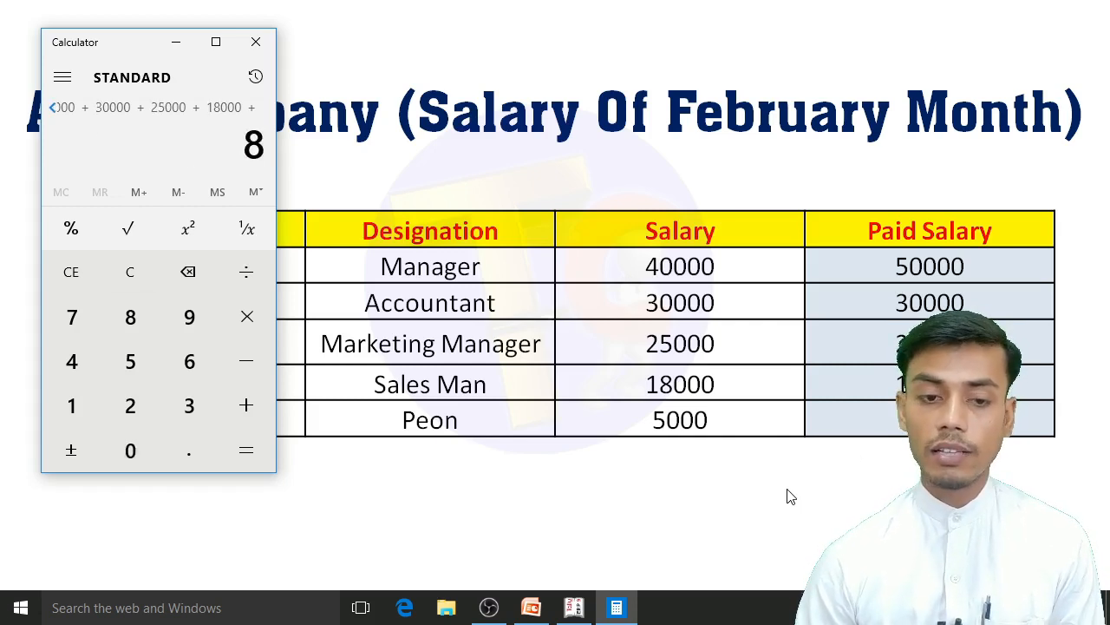
{"action": "type", "text": "000"}
{"action": "key", "text": "Return"}
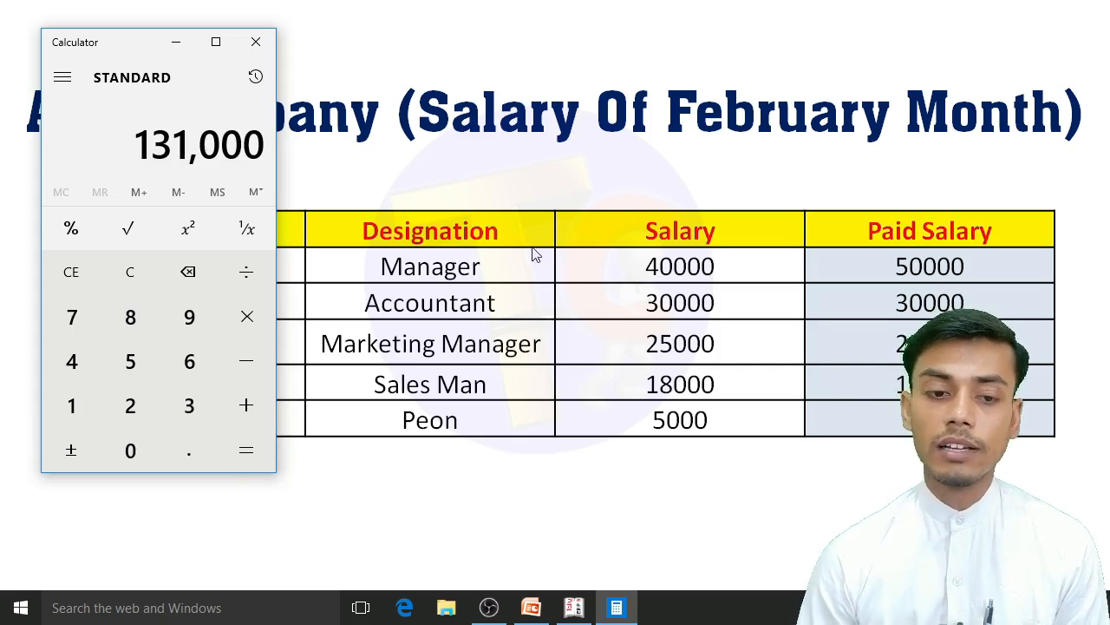
Step: Switch back to Tally and enter 131000 as the Salary A/c amount in the February payment voucher
{"action": "key", "text": "alt+Tab"}
{"action": "key", "text": "alt+Tab"}
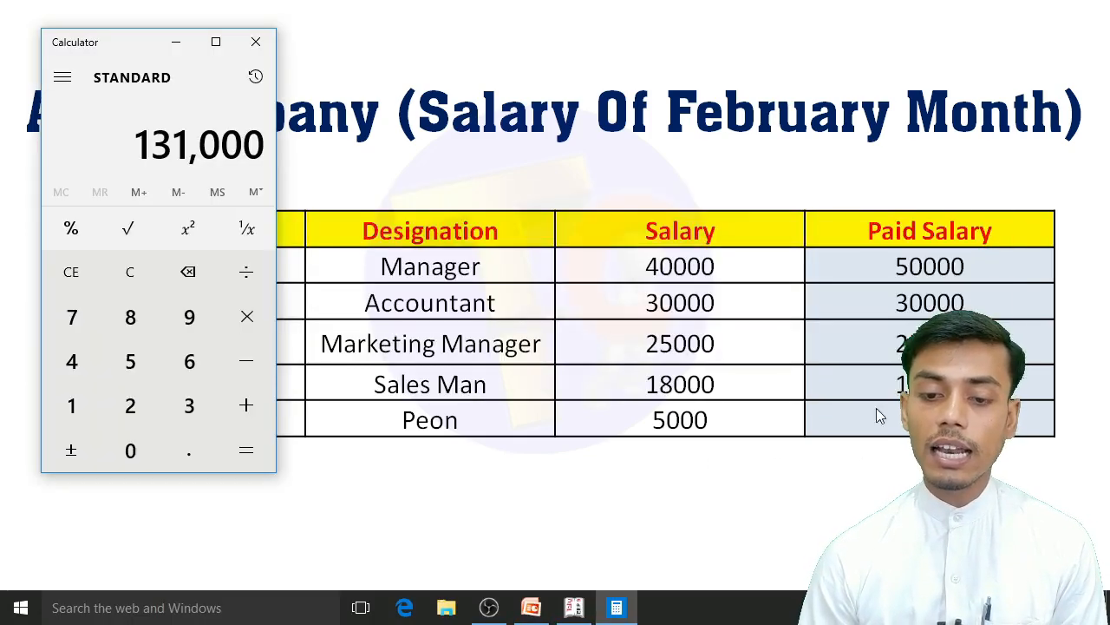
{"action": "left_click", "coordinate": [573, 607]}
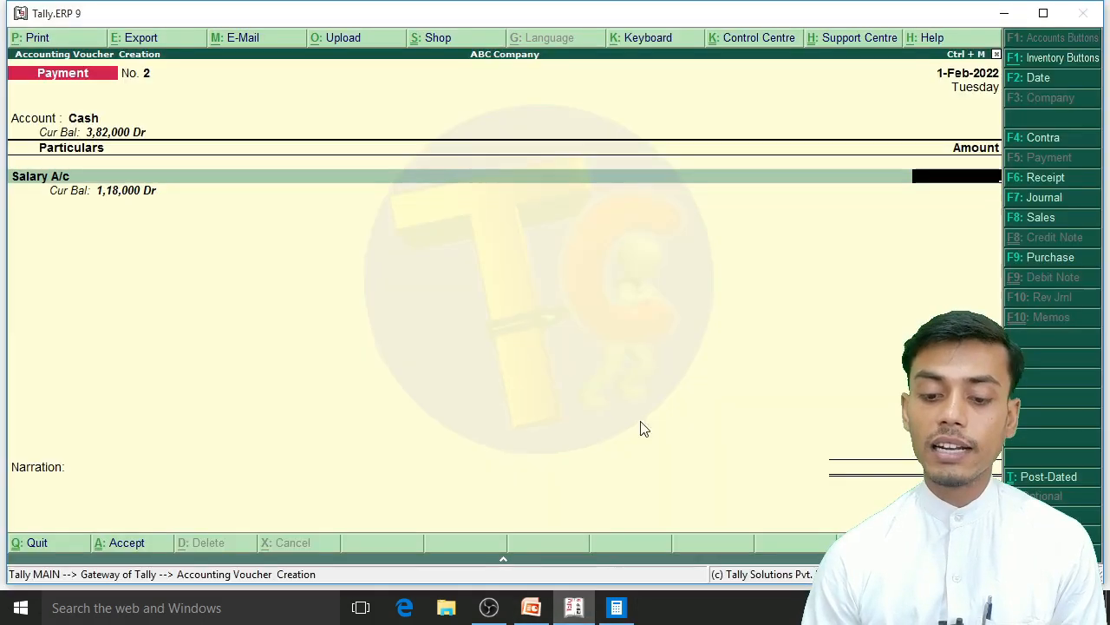
{"action": "type", "text": "13100"}
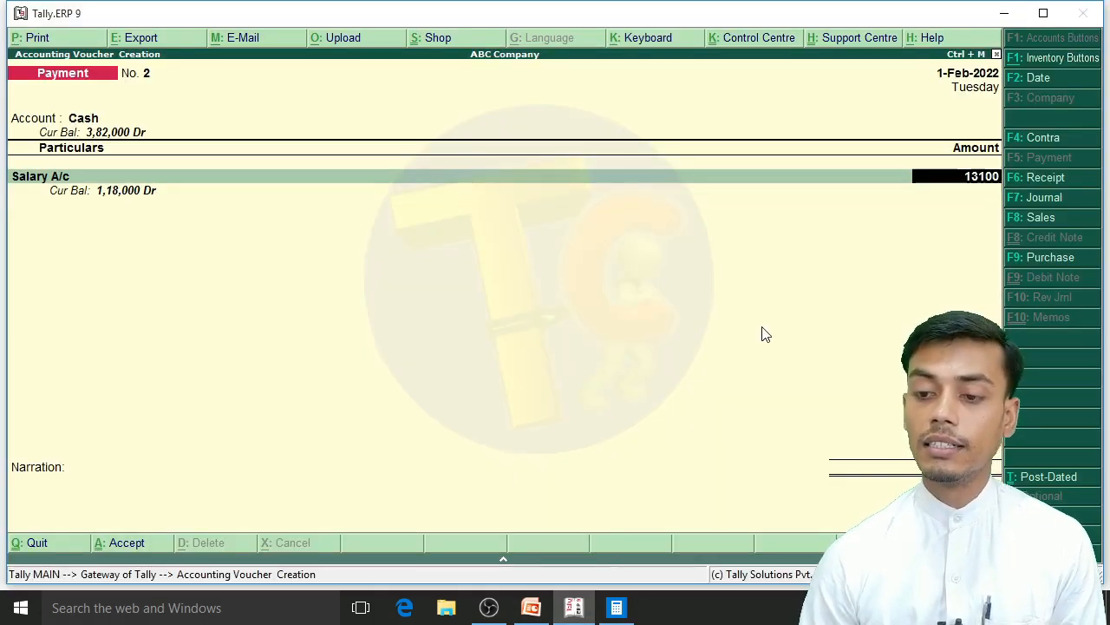
{"action": "type", "text": "0"}
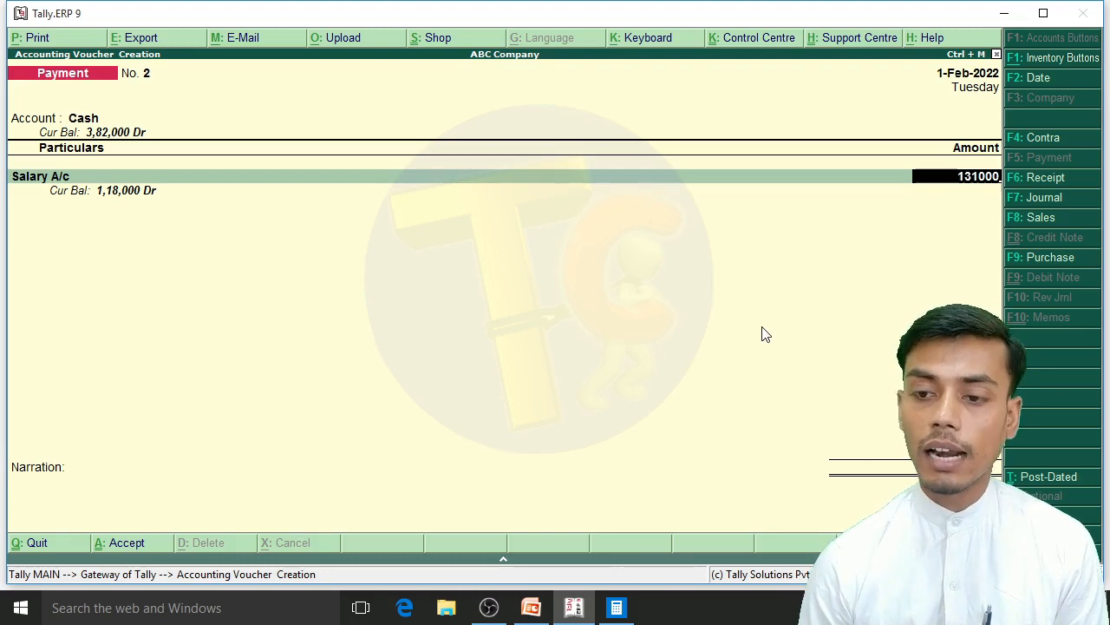
{"action": "key", "text": "Return"}
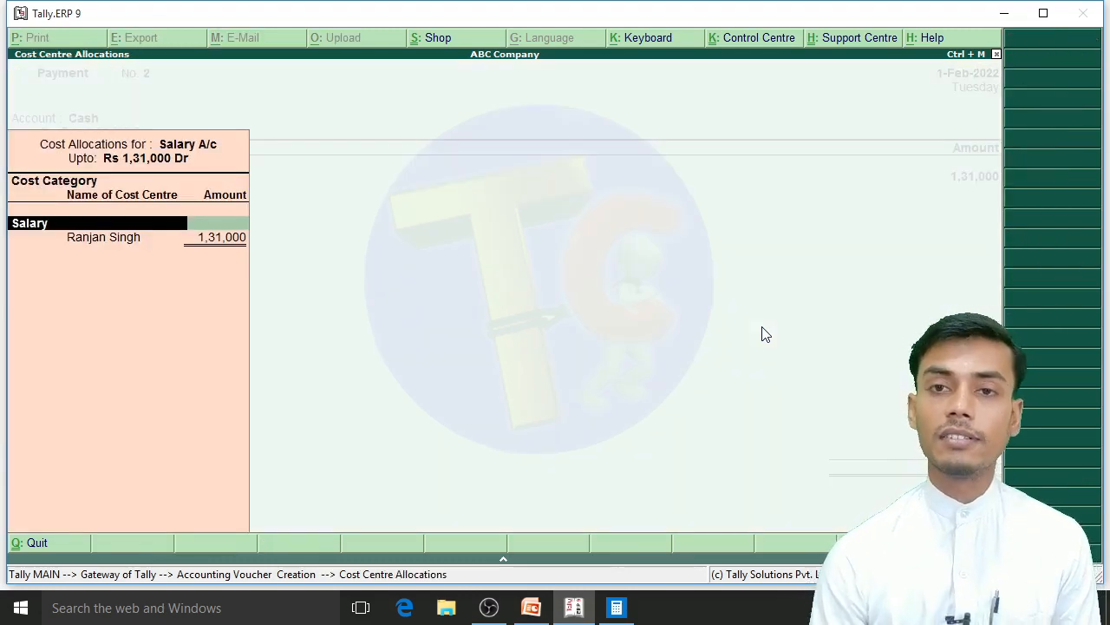
Step: Allocate 50000 to the manager's cost centre under the Salary category, checking it against the presentation's February salary table
{"action": "key", "text": "Return"}
{"action": "key", "text": "alt+Tab"}
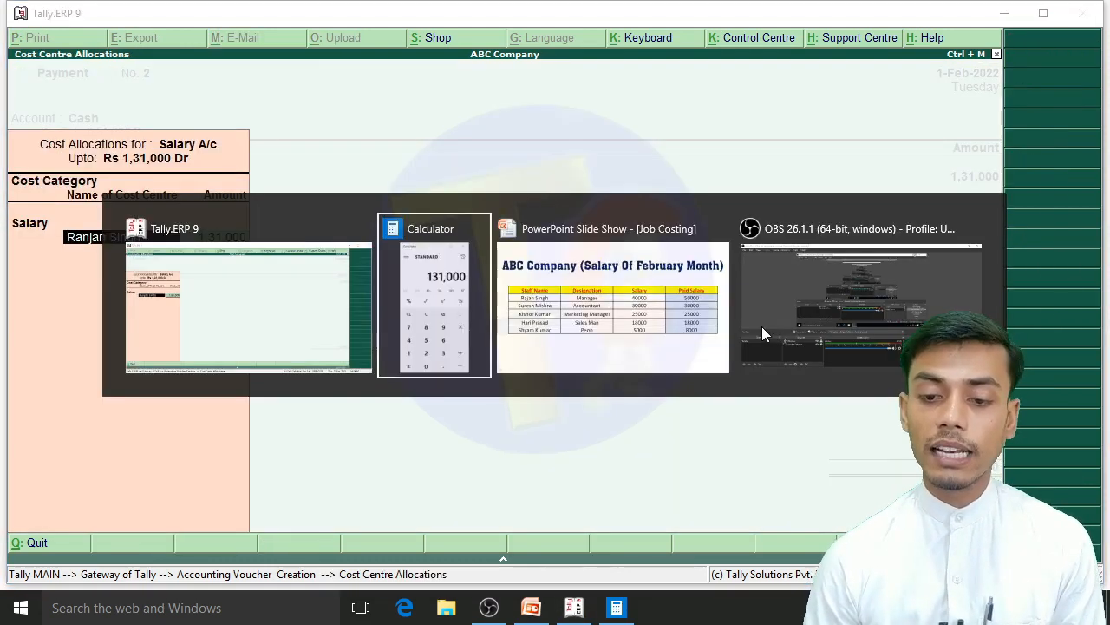
{"action": "key", "text": "alt+Tab"}
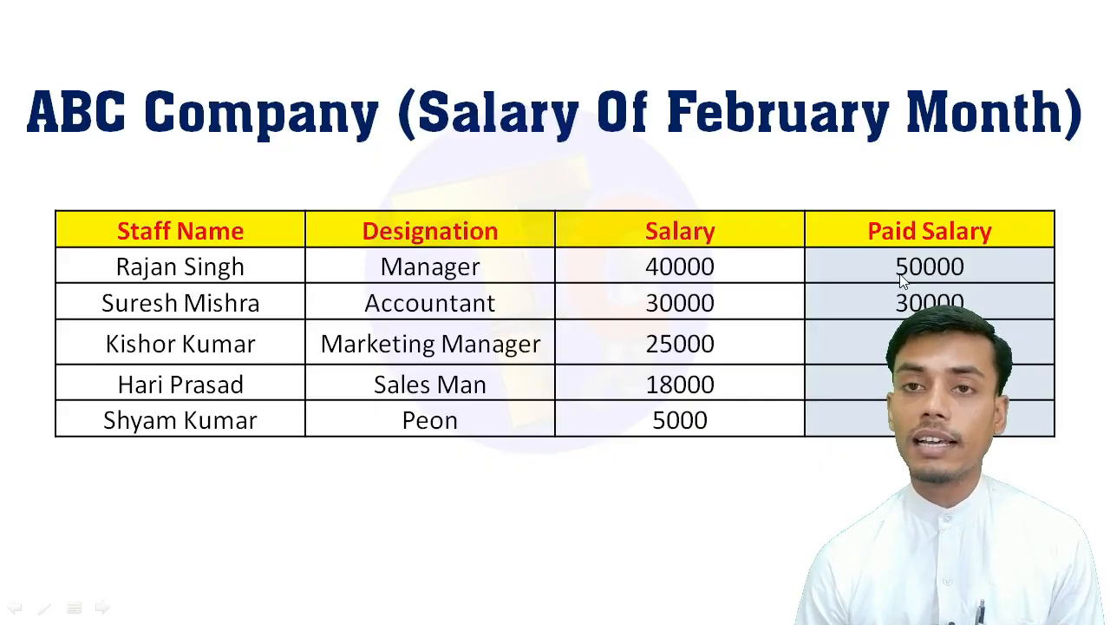
{"action": "key", "text": "alt+Tab"}
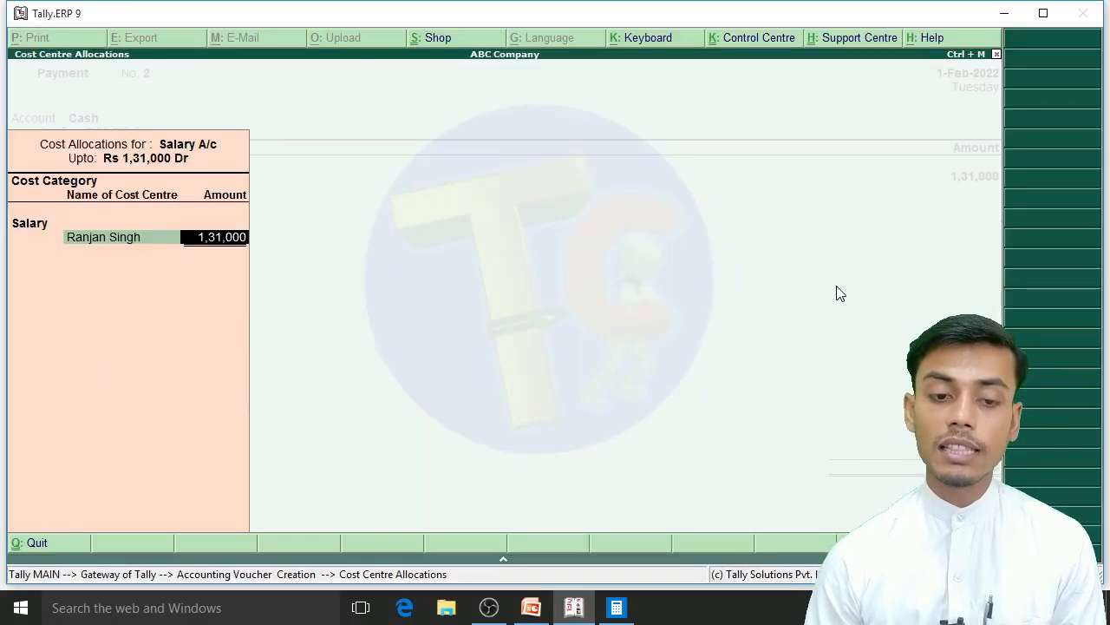
{"action": "key", "text": "Return"}
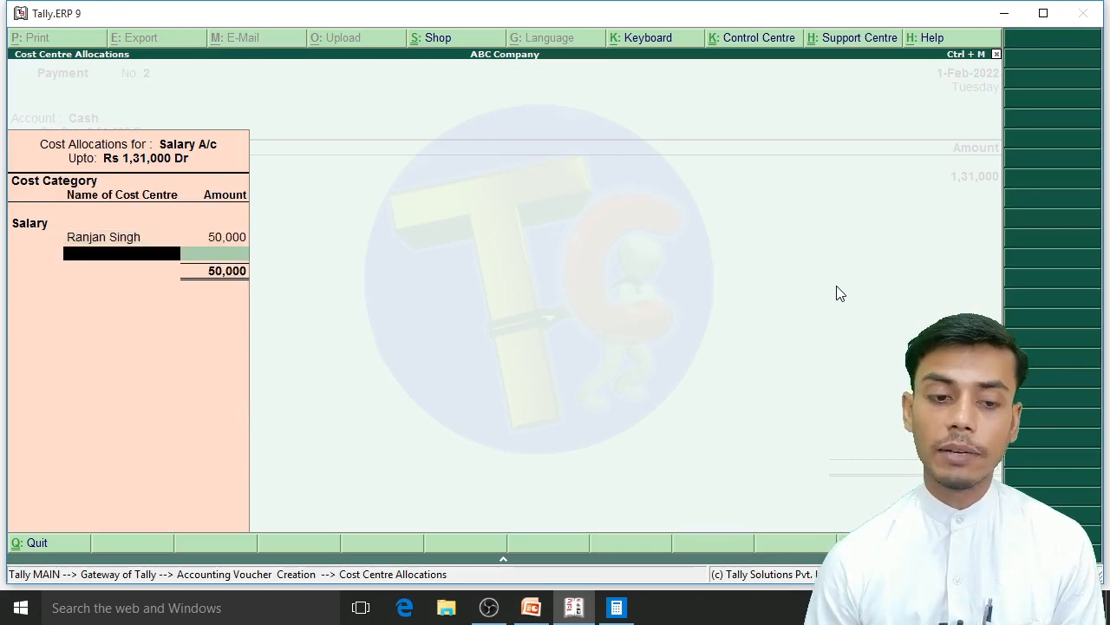
Step: Allocate 30000 to the accountant's cost centre in the February voucher, checking the presentation's February salary table
{"action": "key", "text": "alt+Tab"}
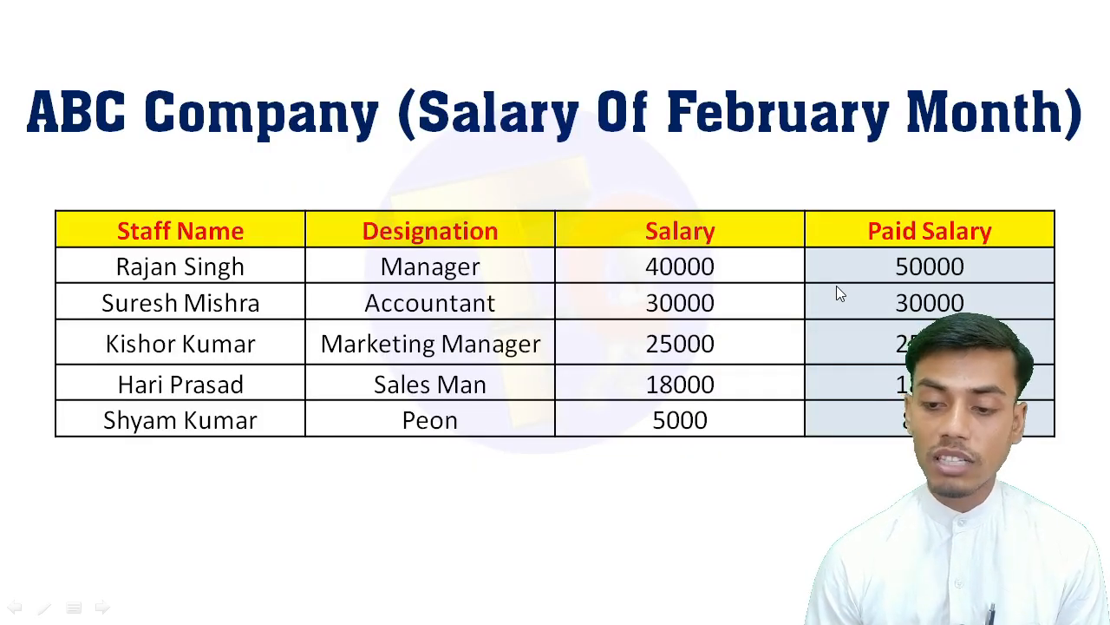
{"action": "key", "text": "alt+Tab"}
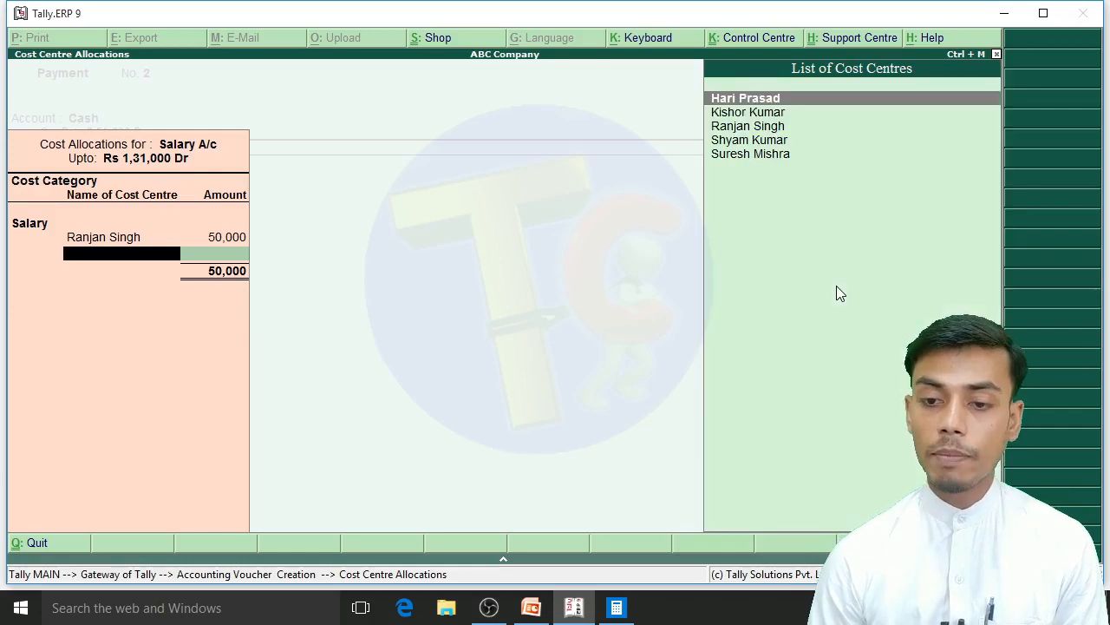
{"action": "key", "text": "Down"}
{"action": "key", "text": "Down"}
{"action": "key", "text": "Down"}
{"action": "key", "text": "Down"}
{"action": "key", "text": "Return"}
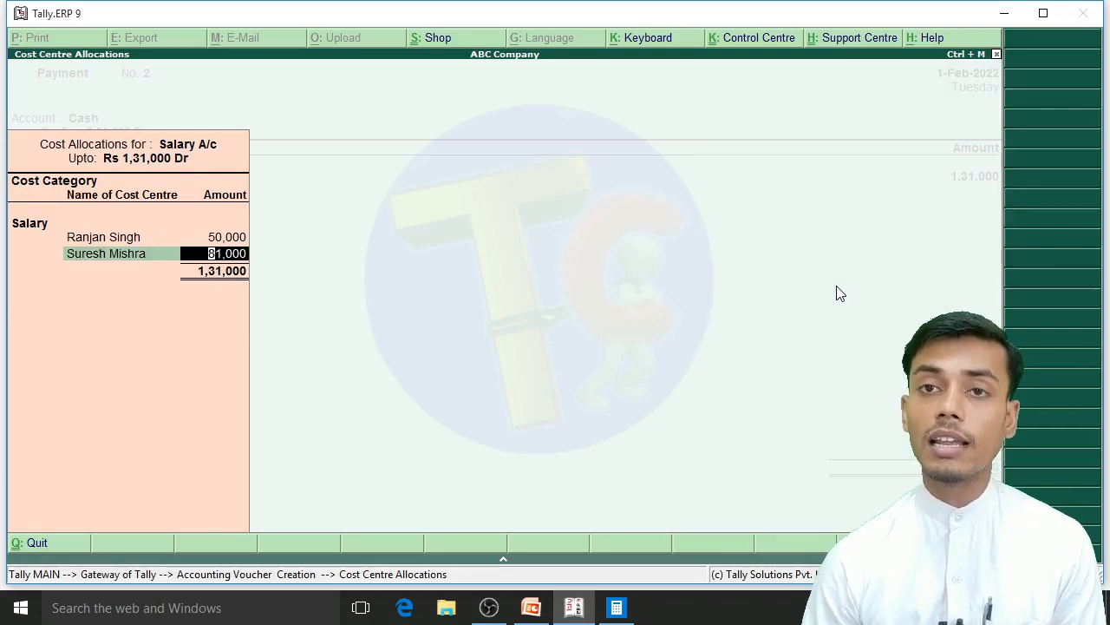
{"action": "key", "text": "Return"}
Step: Check the February salary table and allocate 25000 to the marketing manager's cost centre
{"action": "key", "text": "alt+Tab"}
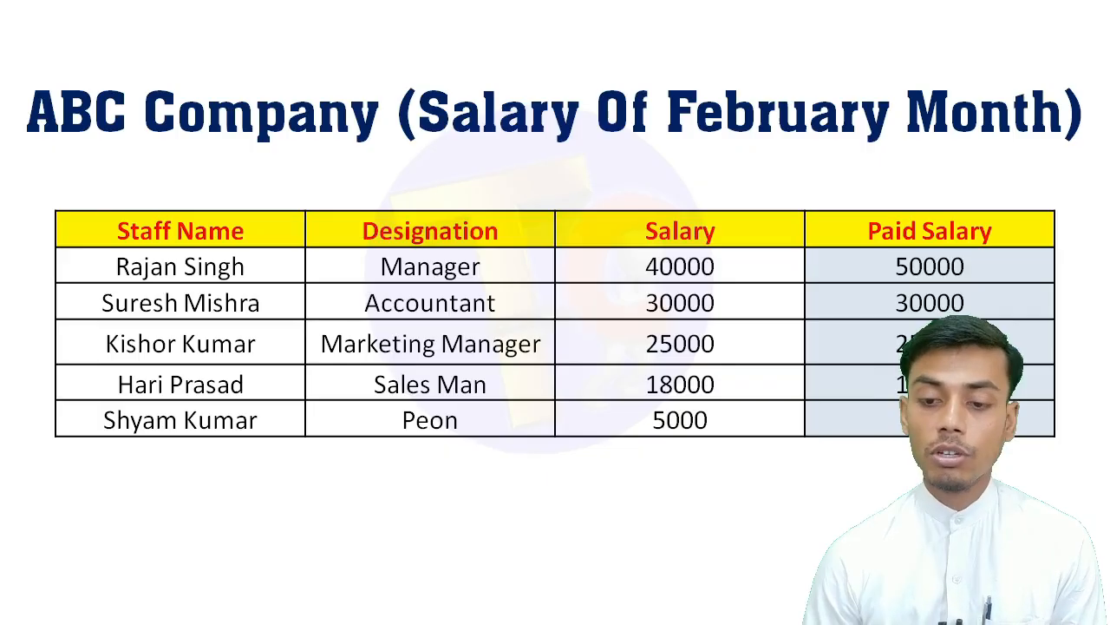
{"action": "key", "text": "alt+Tab"}
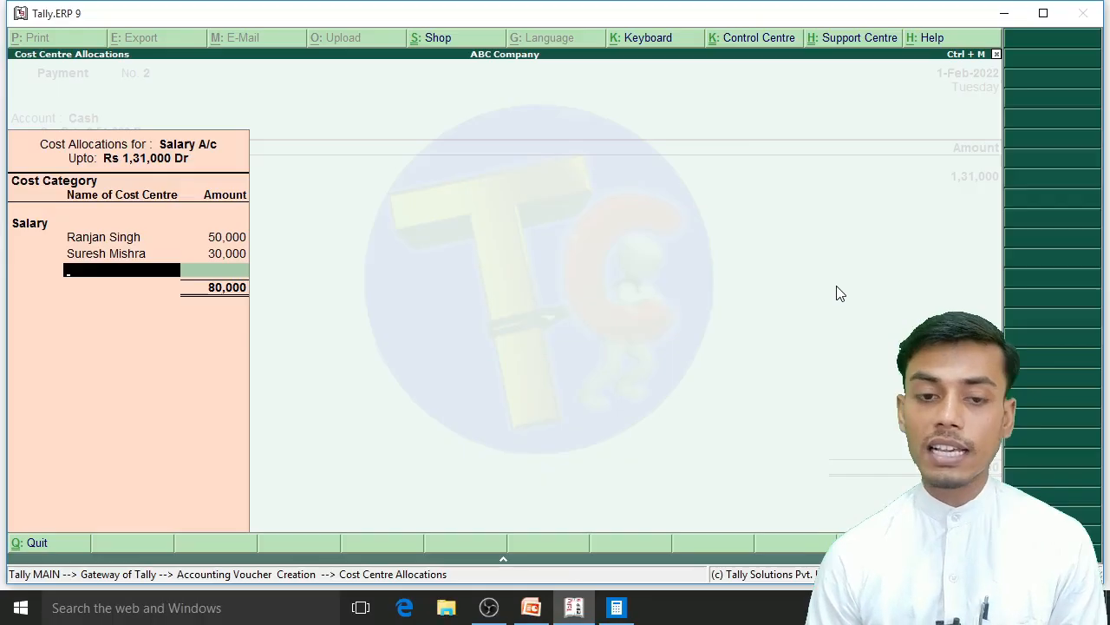
{"action": "key", "text": "Down"}
{"action": "key", "text": "Down"}
{"action": "key", "text": "Down"}
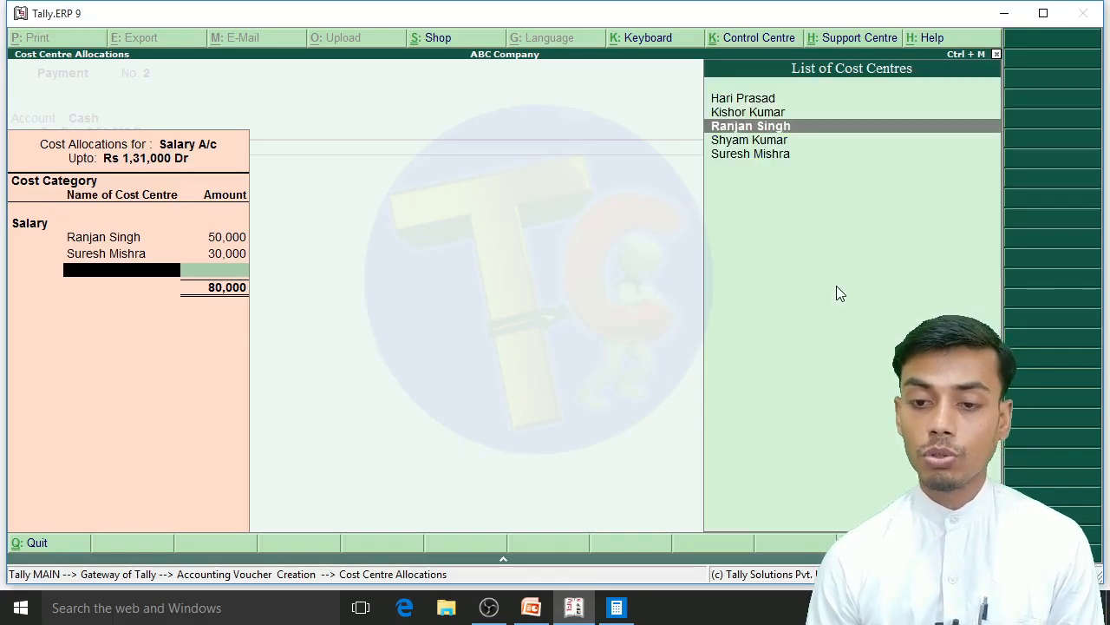
{"action": "key", "text": "Up"}
{"action": "key", "text": "Return"}
{"action": "type", "text": "2"}
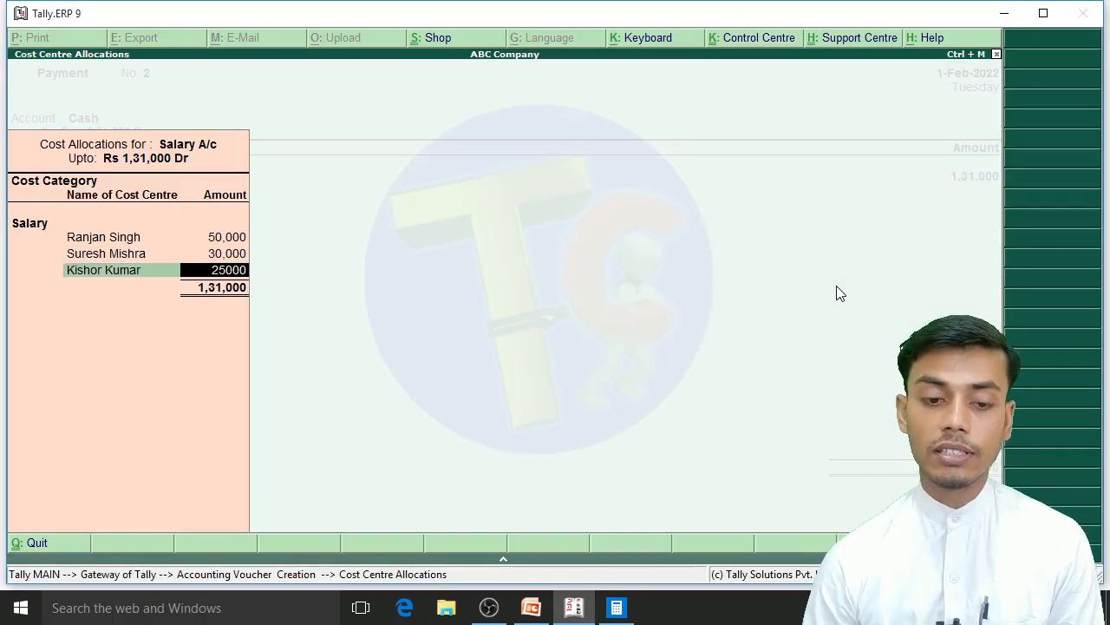
{"action": "type", "text": "5000"}
{"action": "key", "text": "Return"}
Step: Consult the February salary table and allocate 18000 to the salesman's cost centre
{"action": "key", "text": "alt+Tab"}
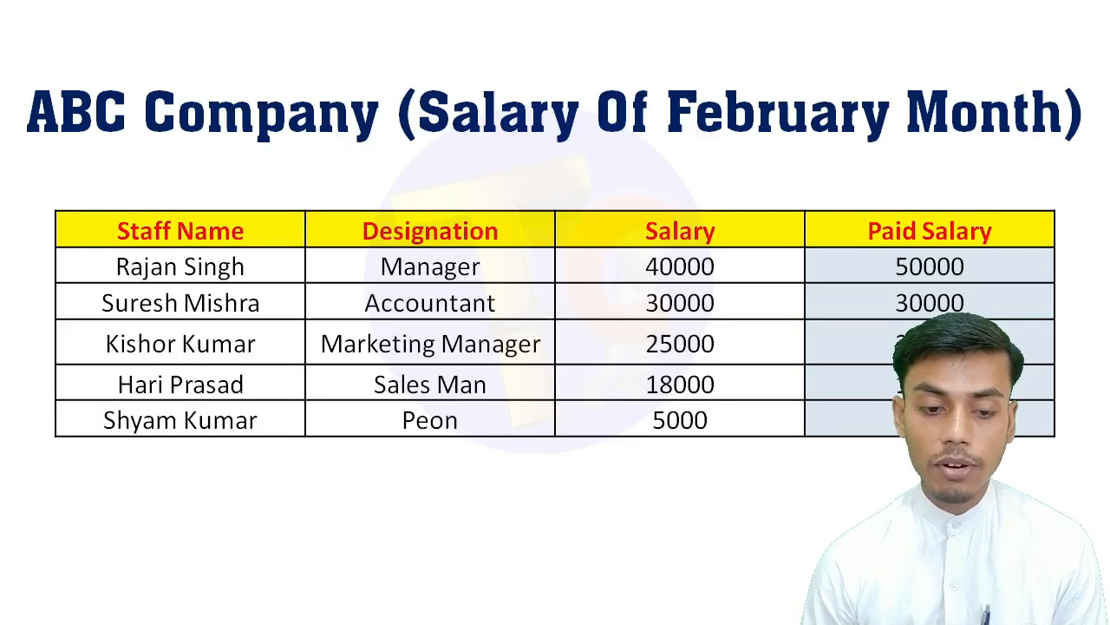
{"action": "key", "text": "alt+Tab"}
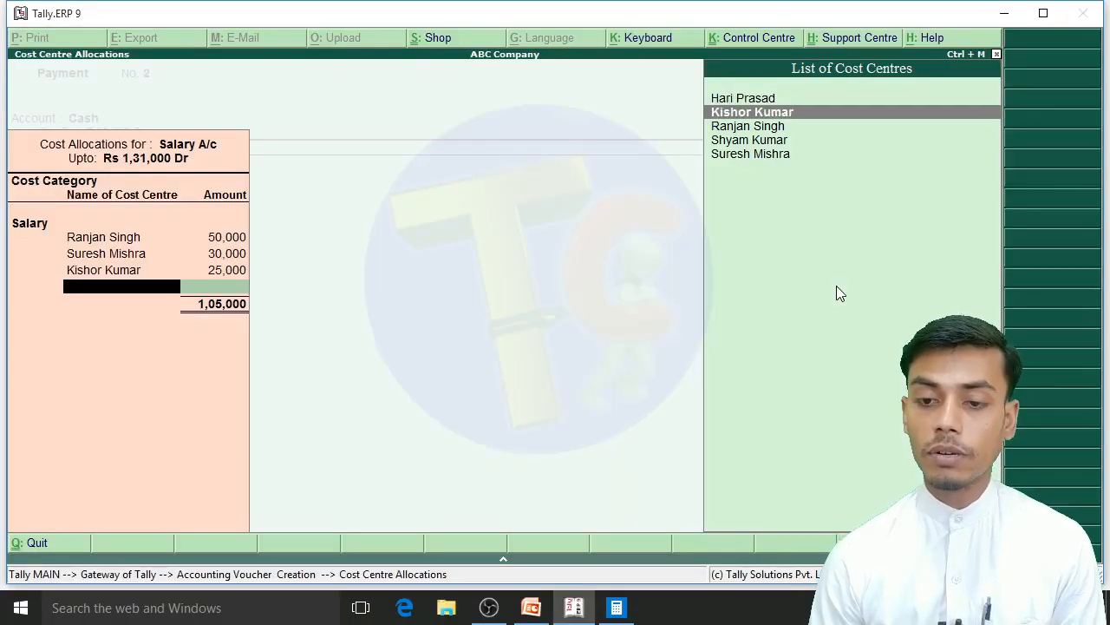
{"action": "key", "text": "Up"}
{"action": "key", "text": "Return"}
{"action": "key", "text": "Return"}
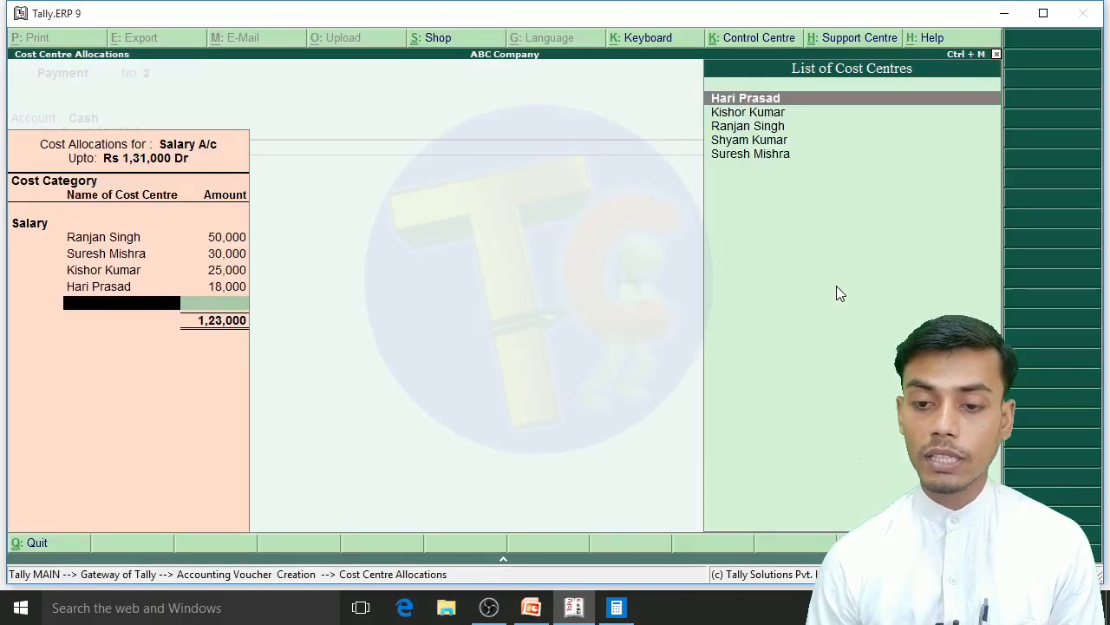
Step: Allocate the remaining 8000 to the peon's cost centre and finish the February cost allocations
{"action": "key", "text": "Down"}
{"action": "key", "text": "Down"}
{"action": "key", "text": "Down"}
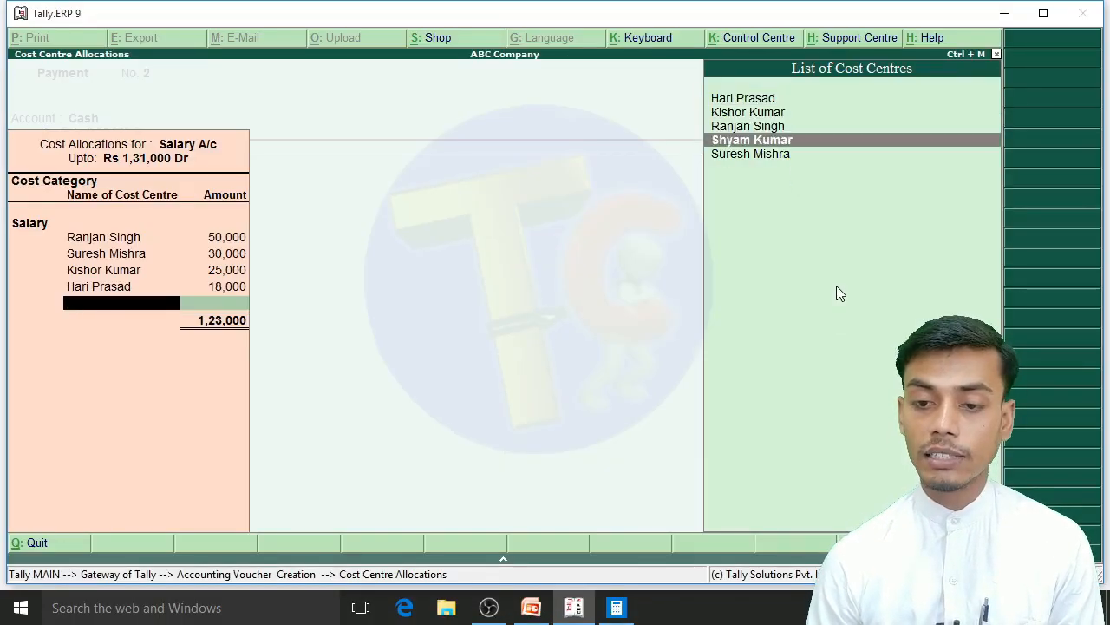
{"action": "key", "text": "Return"}
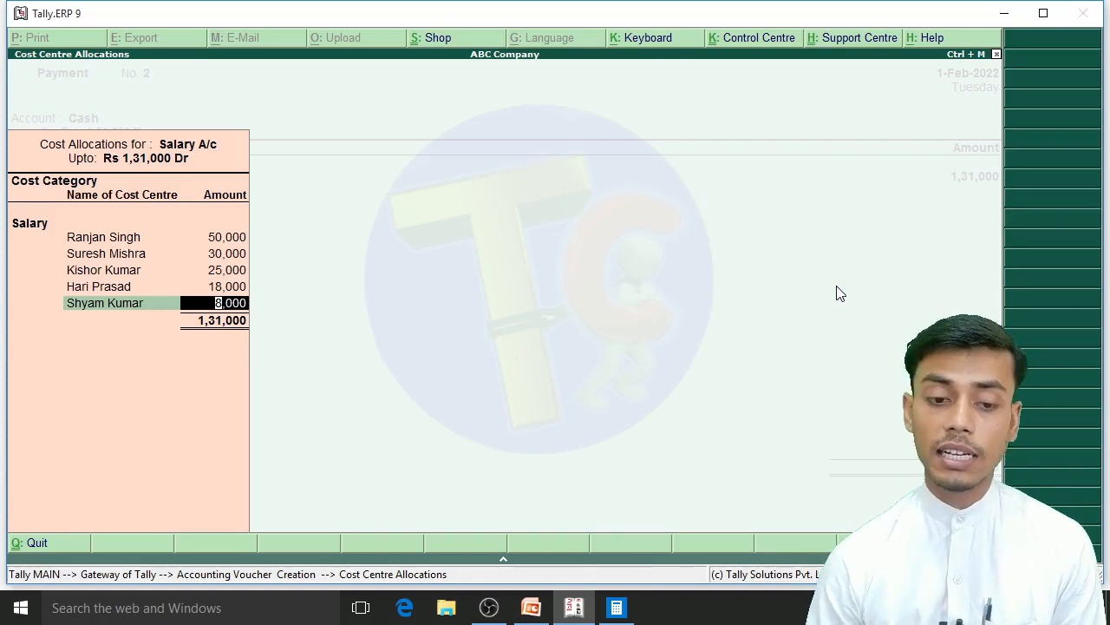
{"action": "key", "text": "Return"}
{"action": "key", "text": "Return"}
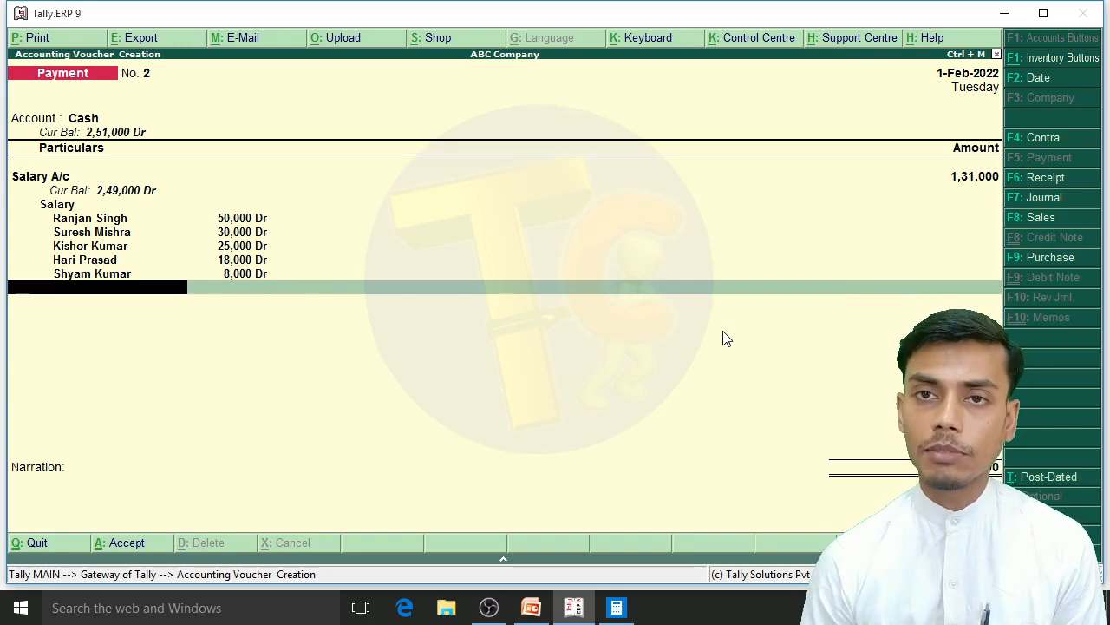
Step: Leave the narration empty and save the February salary payment voucher
{"action": "key", "text": "Return"}
{"action": "key", "text": "Return"}
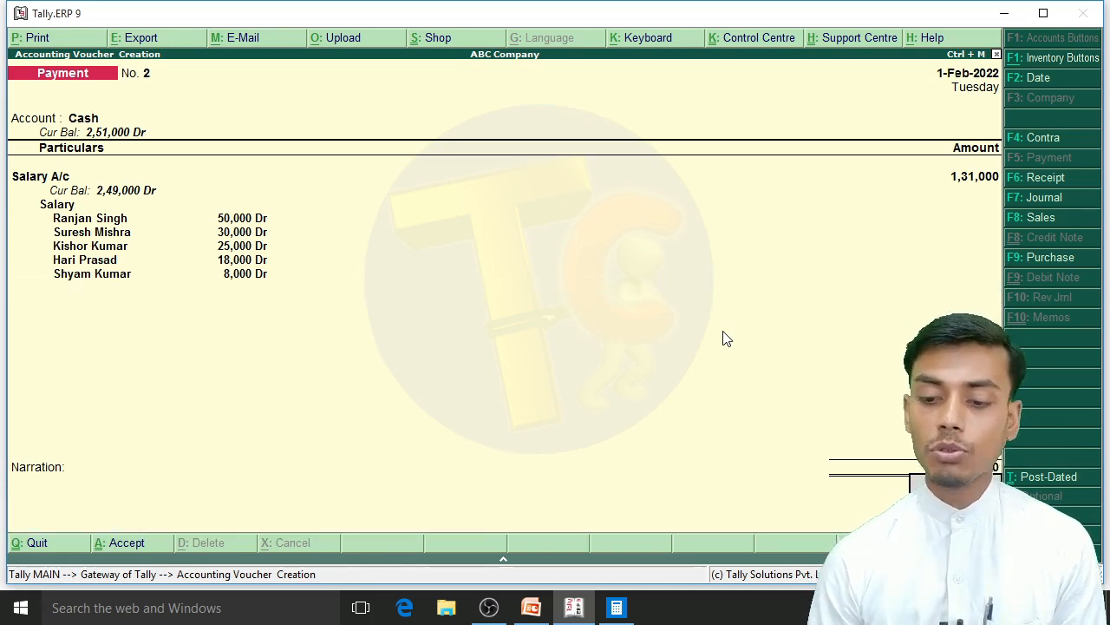
{"action": "key", "text": "Return"}
Step: Switch to the presentation and compare the March salary table with the February one
{"action": "key", "text": "alt+Tab"}
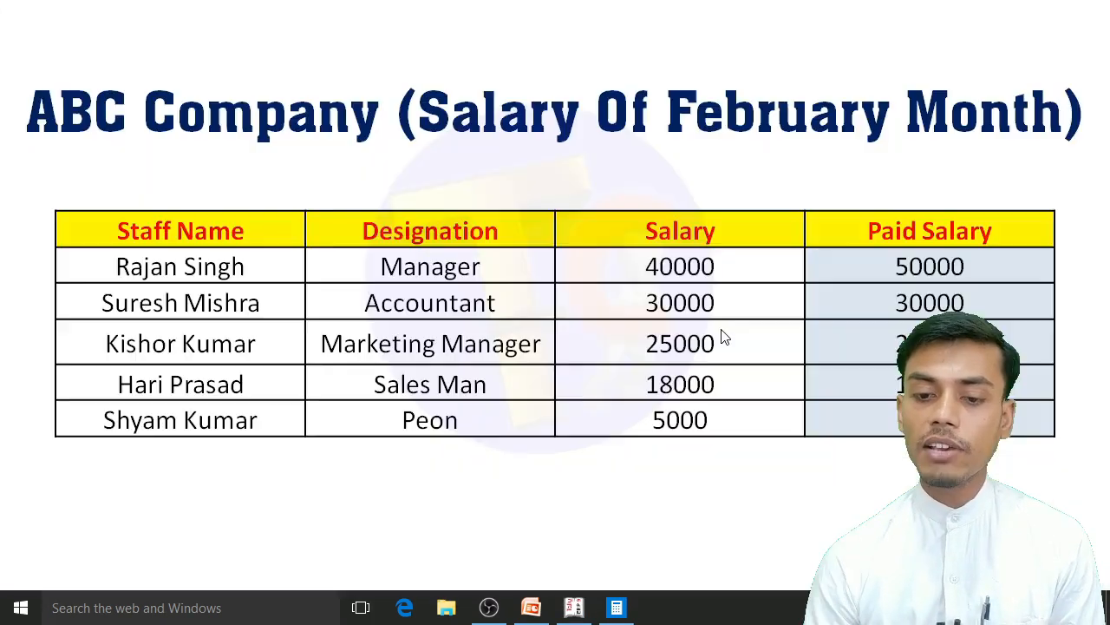
{"action": "key", "text": "Right"}
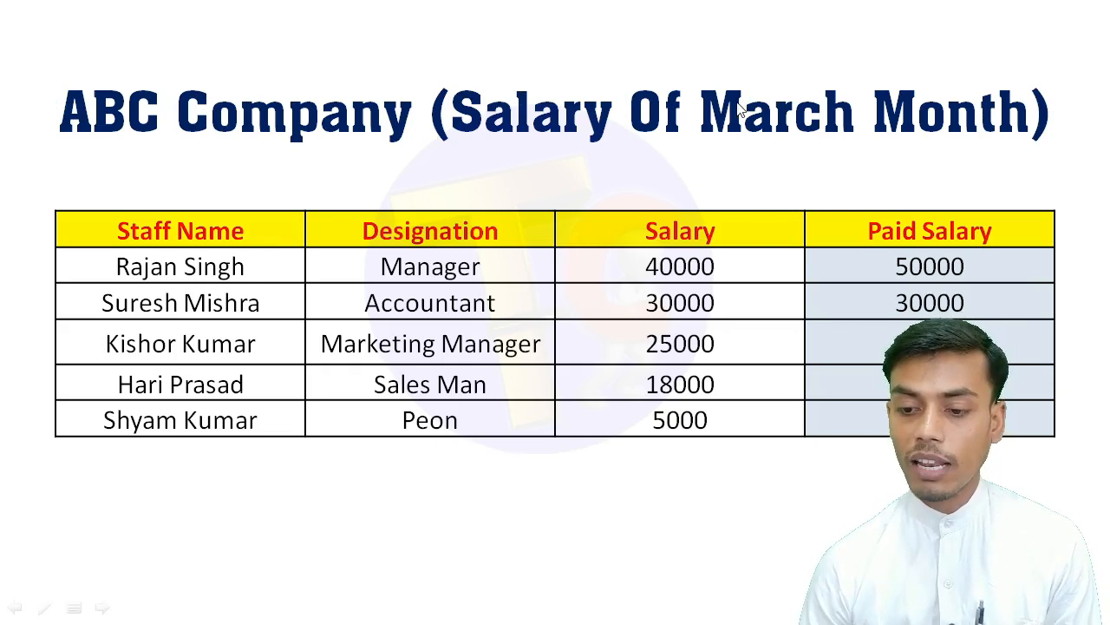
{"action": "key", "text": "Left"}
{"action": "key", "text": "Right"}
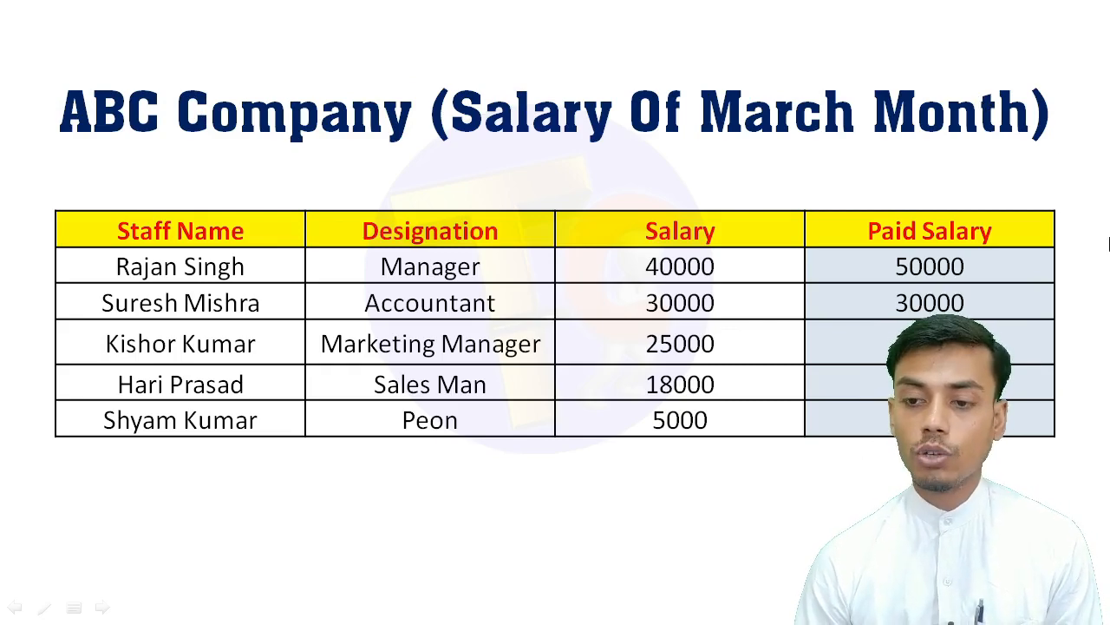
Step: Switch back to Tally and set the date of the new payment voucher to 1-3-2022
{"action": "key", "text": "alt+Tab"}
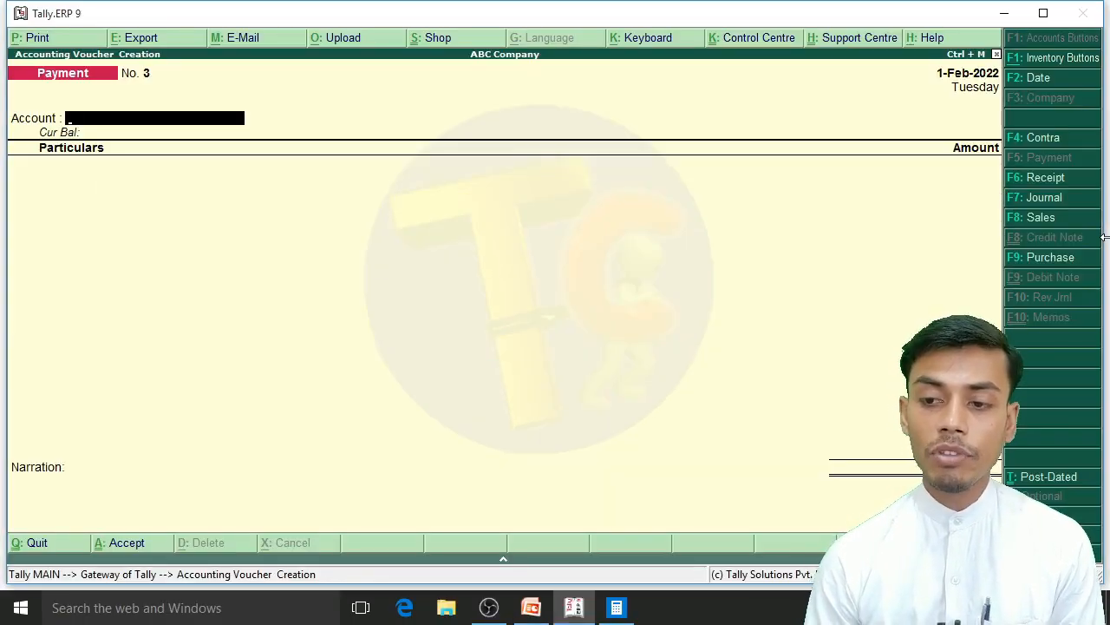
{"action": "key", "text": "Page_Up"}
{"action": "key", "text": "Page_Down"}
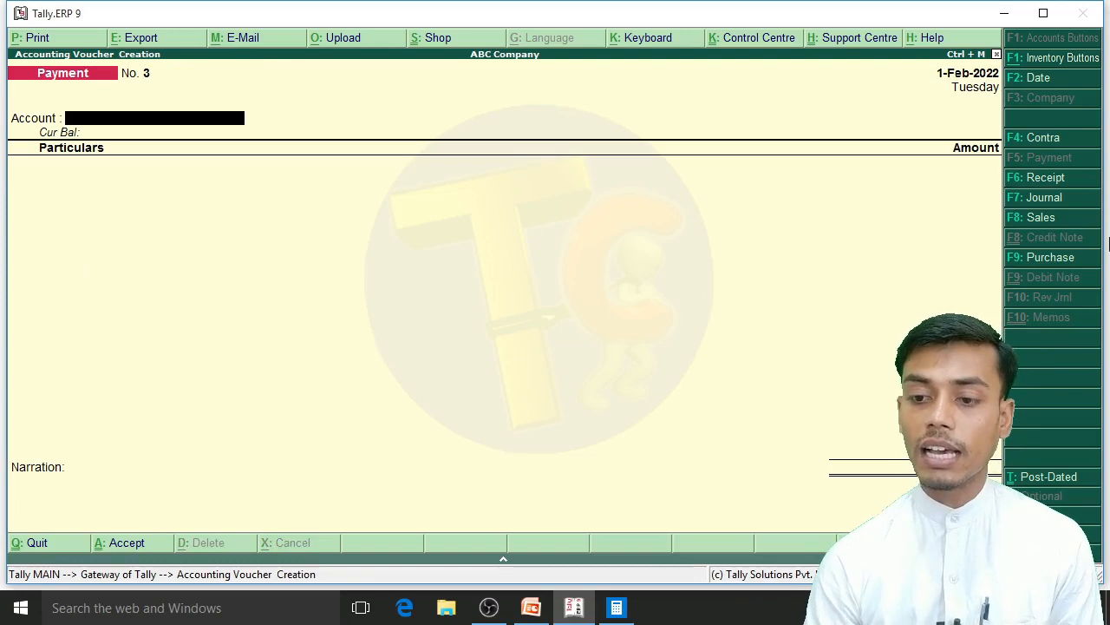
{"action": "key", "text": "F2"}
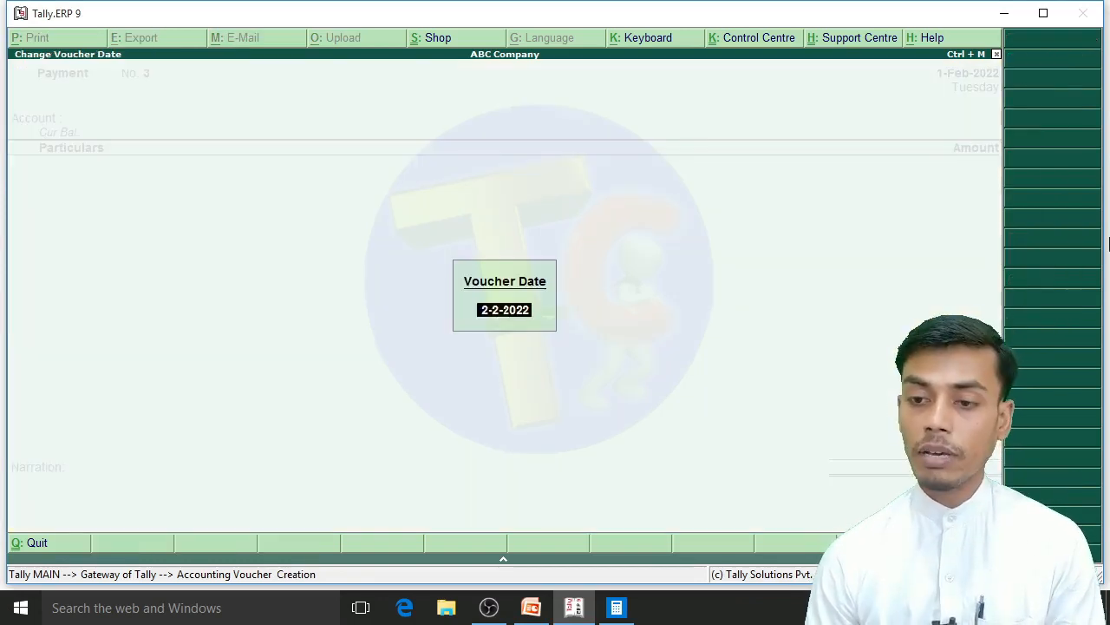
{"action": "type", "text": "1-3"}
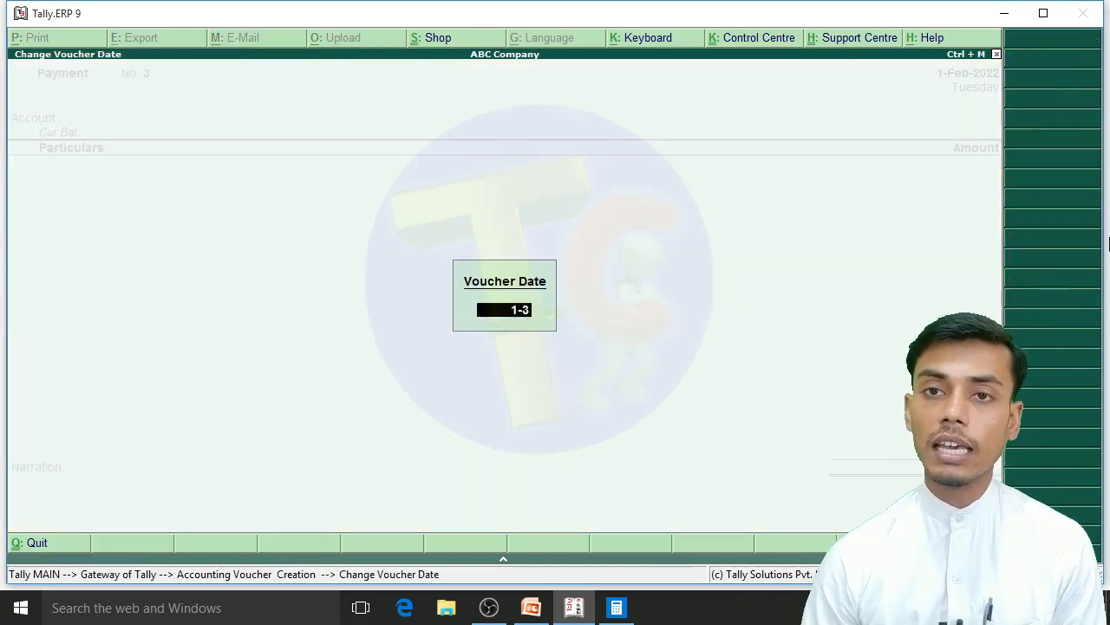
{"action": "type", "text": "-2022"}
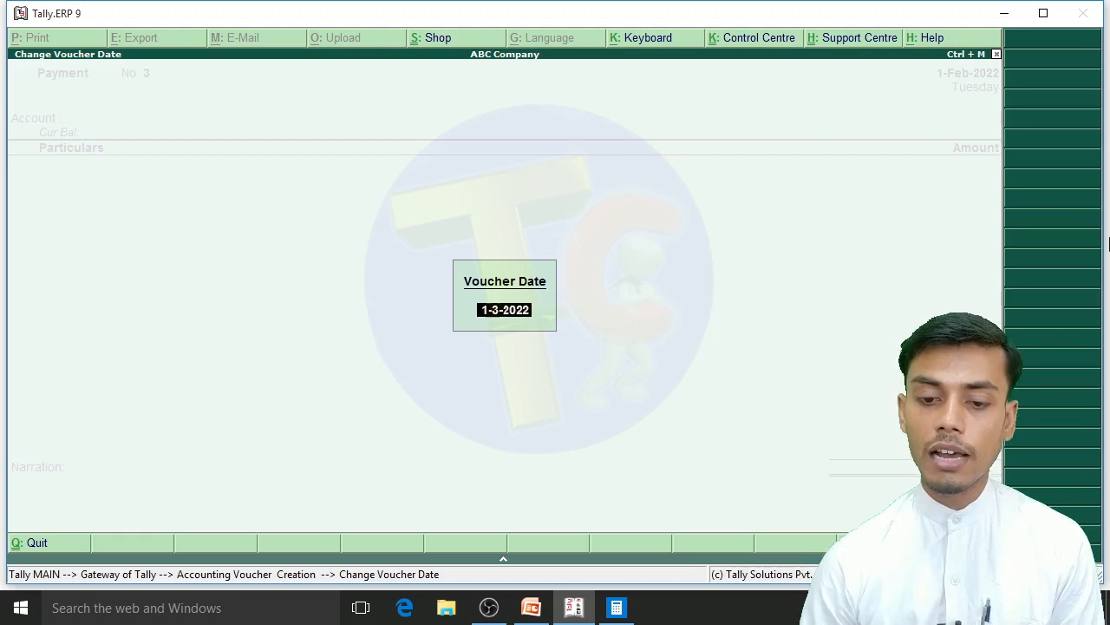
{"action": "key", "text": "Return"}
Step: Choose Cash as the paying account and enter Salary A/c with an amount of 131000 in the March voucher
{"action": "key", "text": "Return"}
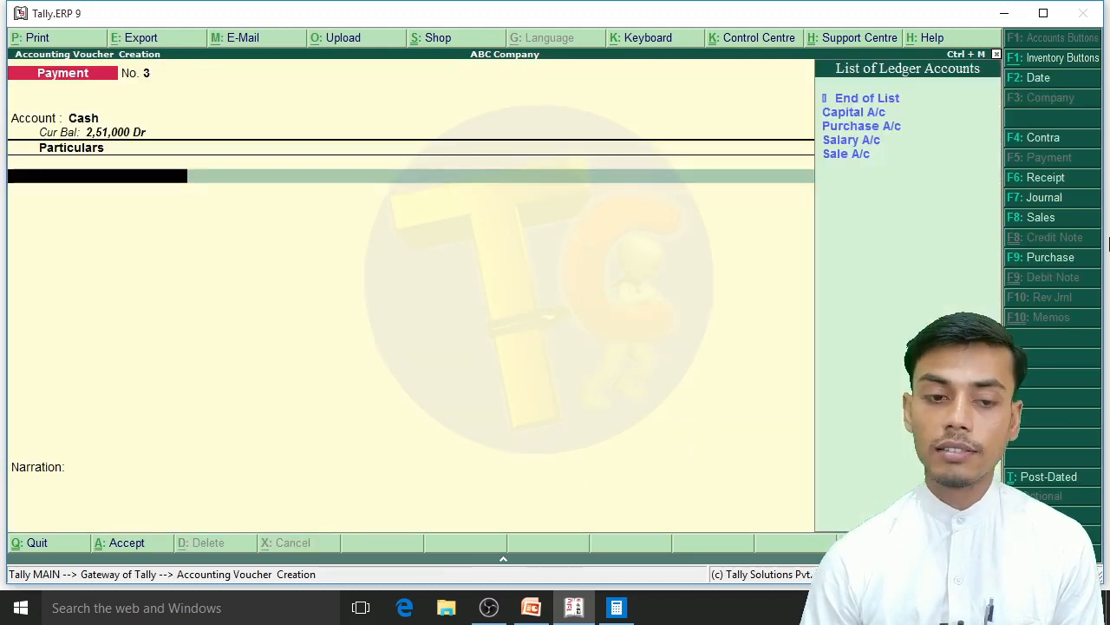
{"action": "key", "text": "Down"}
{"action": "key", "text": "Down"}
{"action": "key", "text": "Down"}
{"action": "key", "text": "Return"}
{"action": "type", "text": "1,3"}
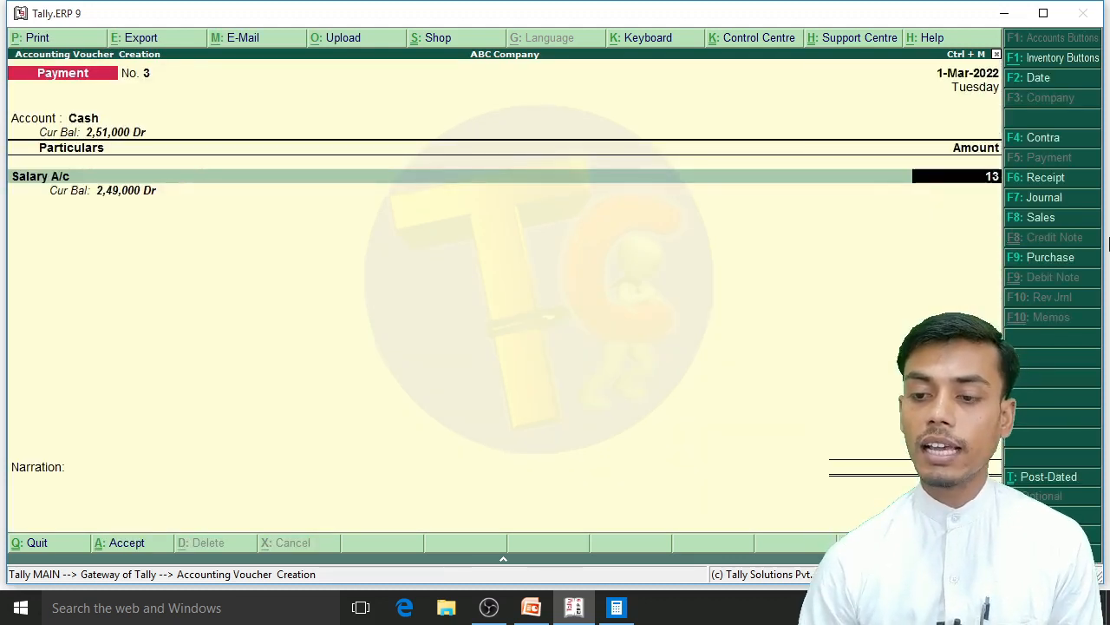
{"action": "type", "text": "1,000"}
Step: Allocate 50000 of the March salary to the manager's cost centre under the Salary category
{"action": "key", "text": "Return"}
{"action": "key", "text": "Return"}
{"action": "key", "text": "Return"}
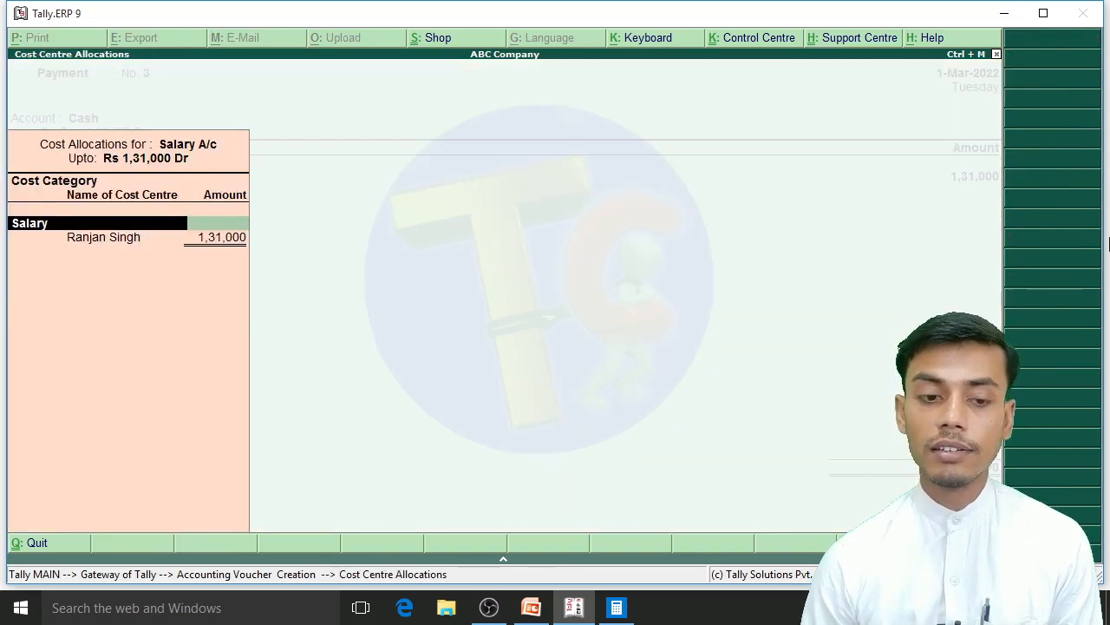
{"action": "key", "text": "Return"}
{"action": "key", "text": "Return"}
{"action": "type", "text": "500"}
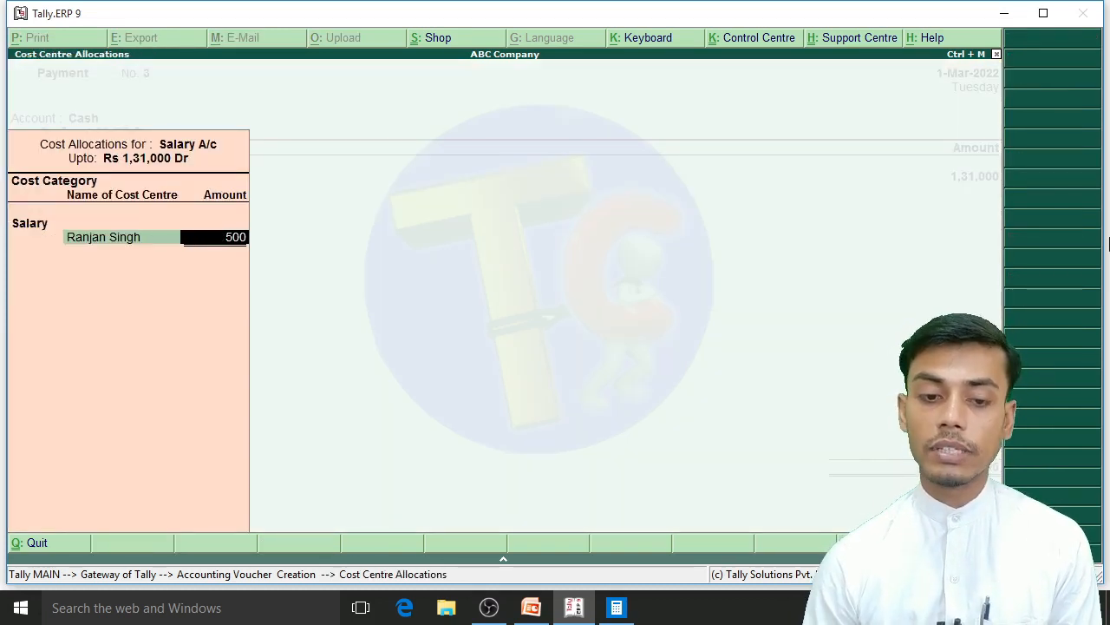
{"action": "type", "text": "00"}
{"action": "key", "text": "Return"}
Step: Check the presentation's March salary table and allocate 30000 to the accountant's cost centre
{"action": "key", "text": "alt+Tab"}
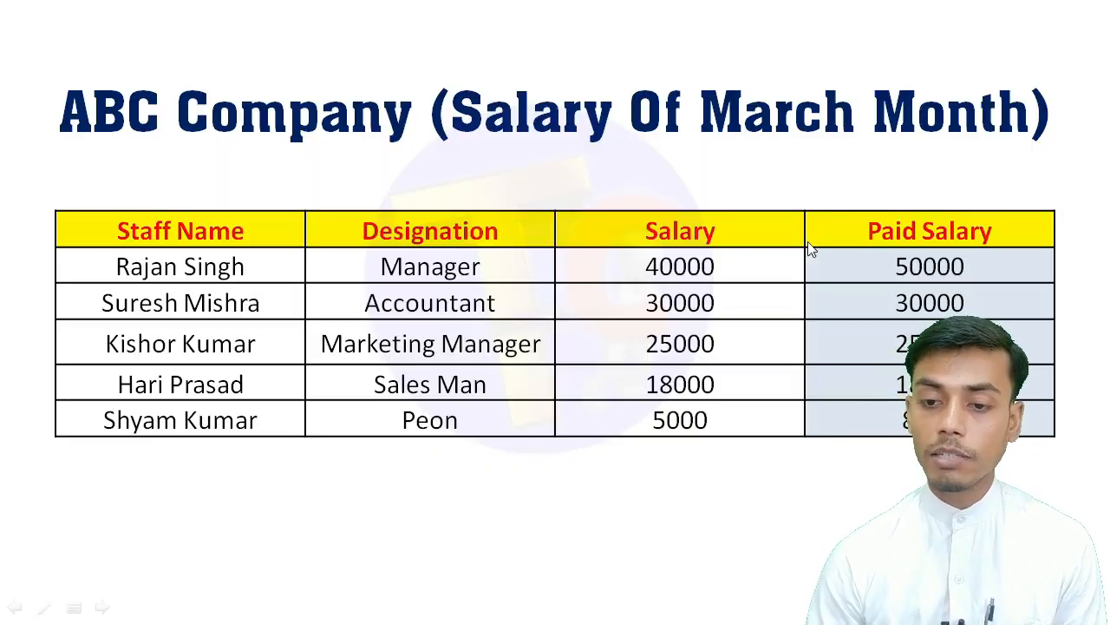
{"action": "key", "text": "alt+Tab"}
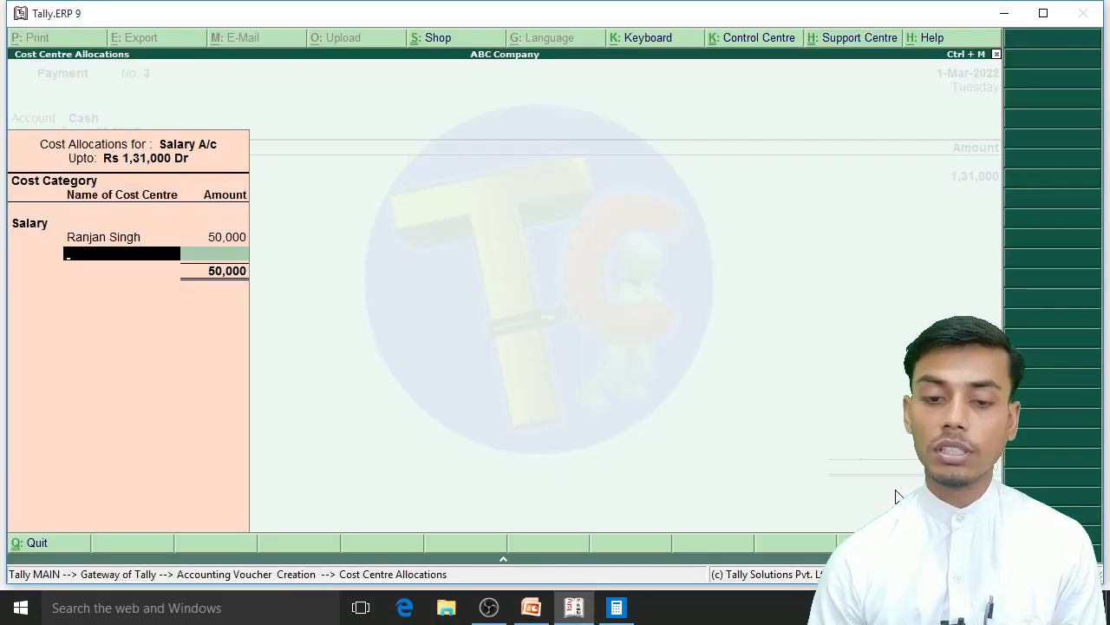
{"action": "type", "text": "Su"}
{"action": "key", "text": "Return"}
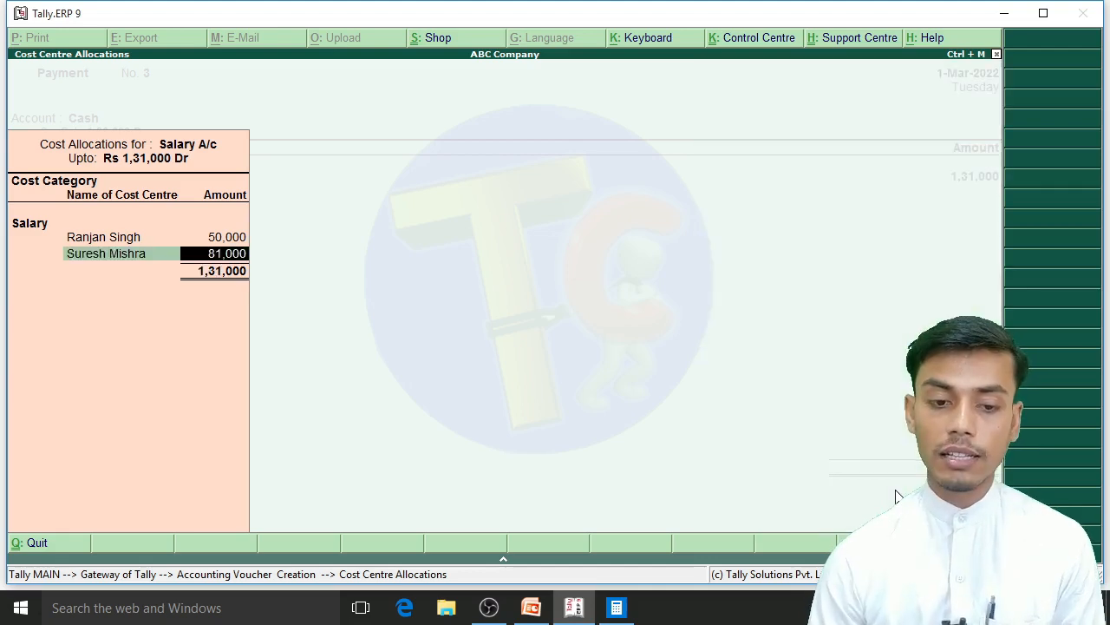
{"action": "type", "text": "30000"}
{"action": "key", "text": "Return"}
Step: Allocate 25000 to the marketing manager's cost centre, checking it against the March salary table
{"action": "key", "text": "alt+Tab"}
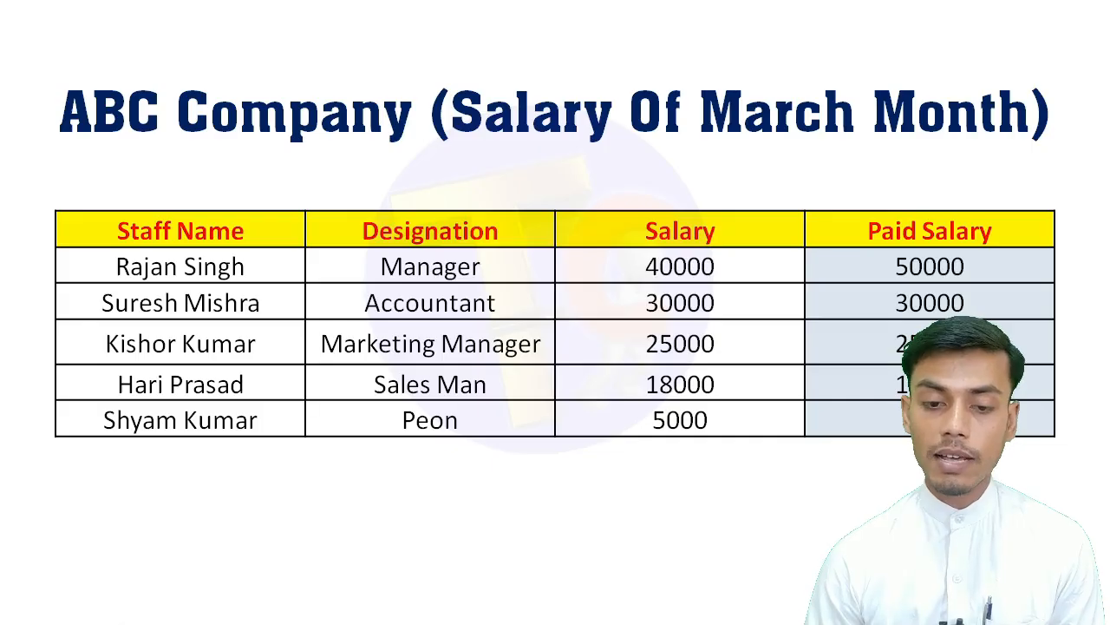
{"action": "key", "text": "alt+Tab"}
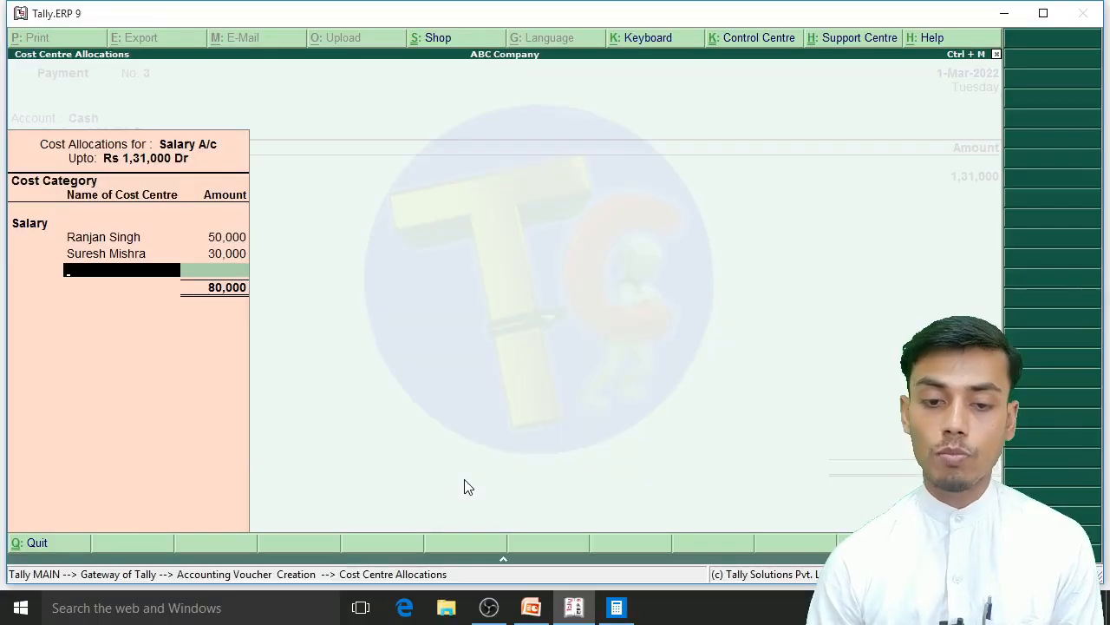
{"action": "type", "text": "Kish"}
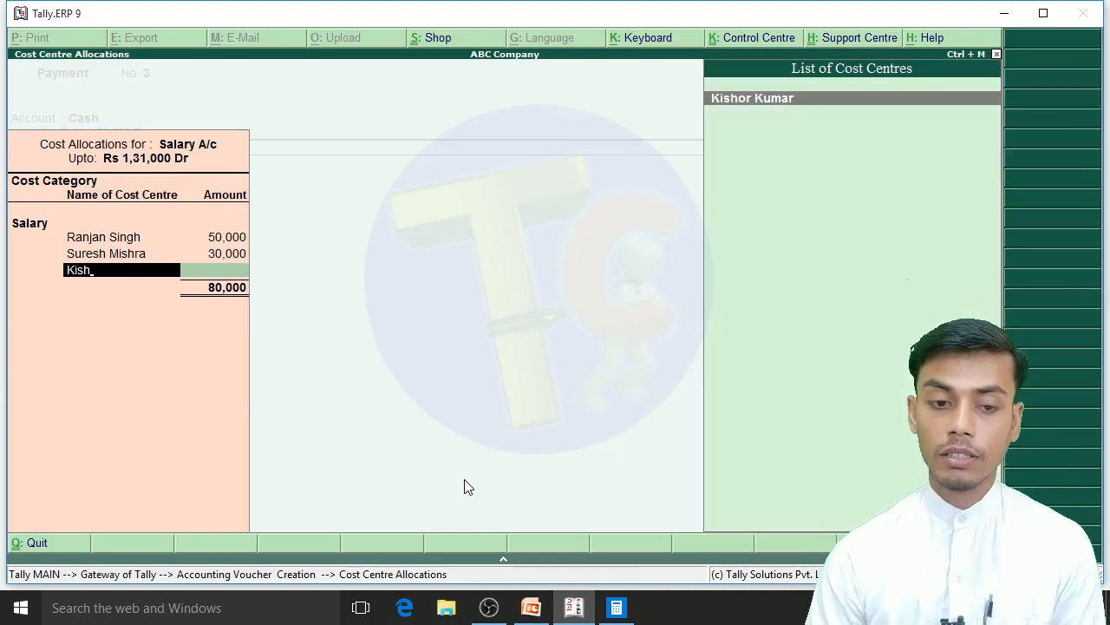
{"action": "key", "text": "Return"}
{"action": "type", "text": "25000"}
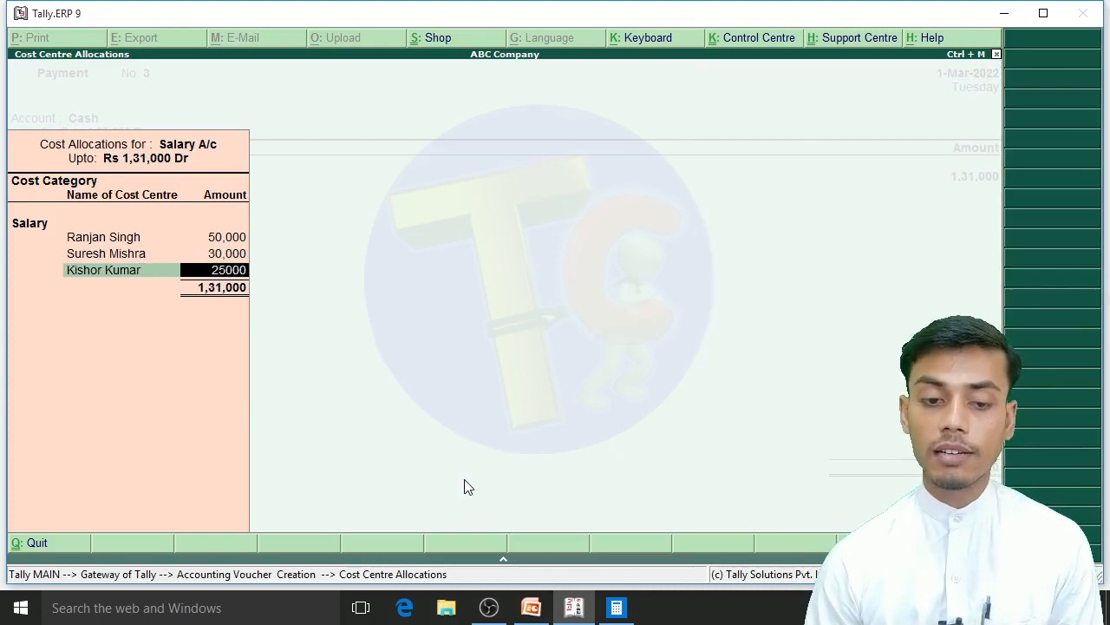
{"action": "key", "text": "Return"}
Step: Check the presentation's March salary table and allocate 18000 to the salesman's cost centre
{"action": "key", "text": "alt+Tab"}
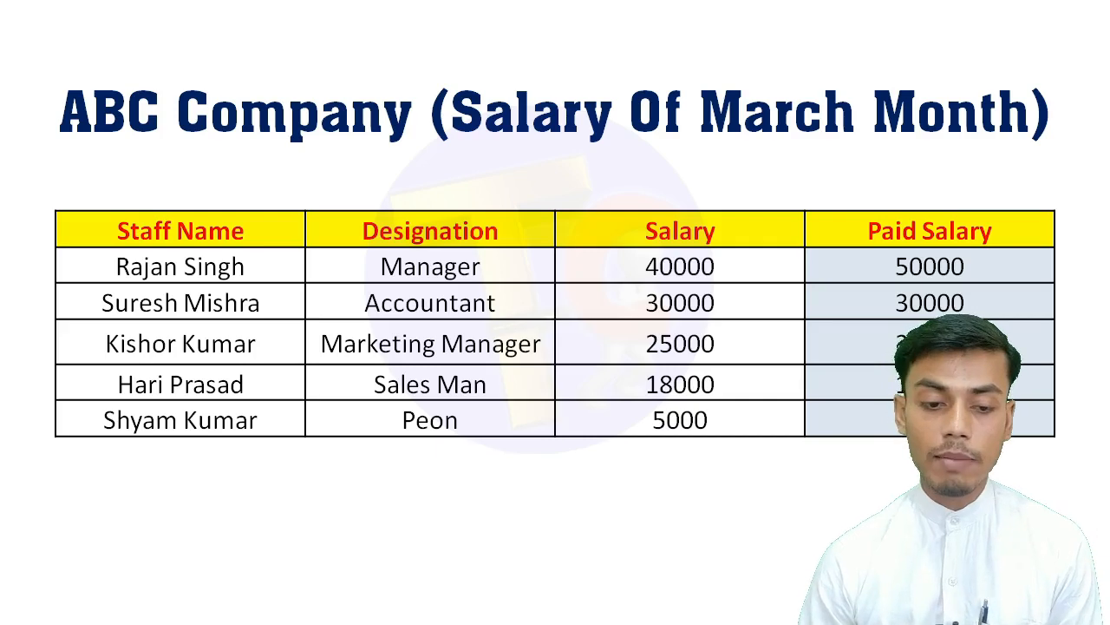
{"action": "key", "text": "alt+Tab"}
{"action": "type", "text": "Hari"}
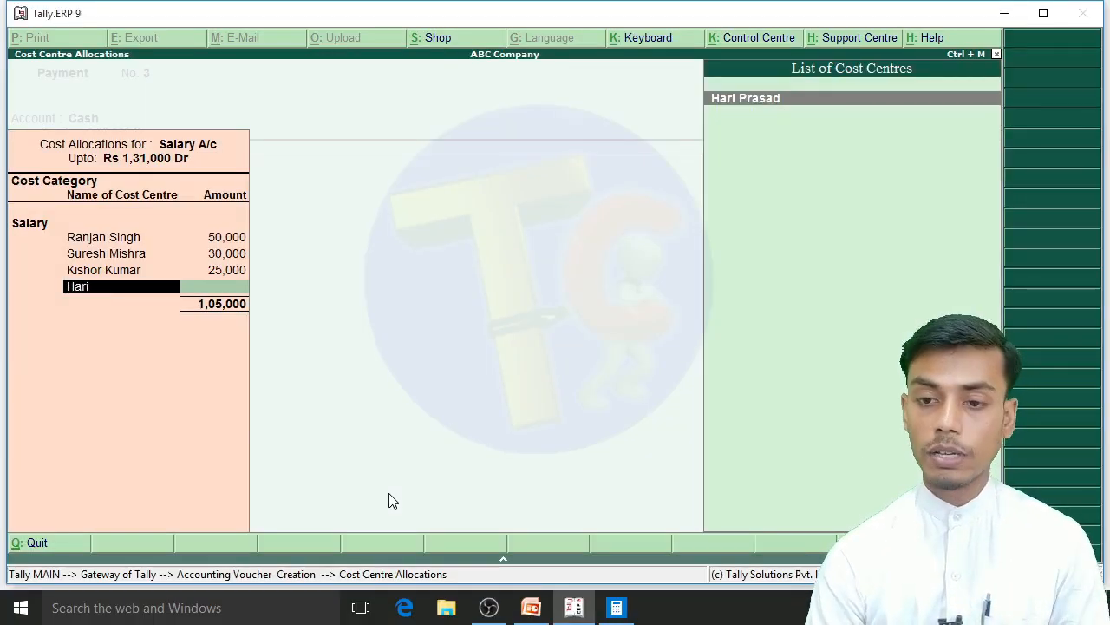
{"action": "key", "text": "Return"}
{"action": "type", "text": "18,000"}
{"action": "key", "text": "Return"}
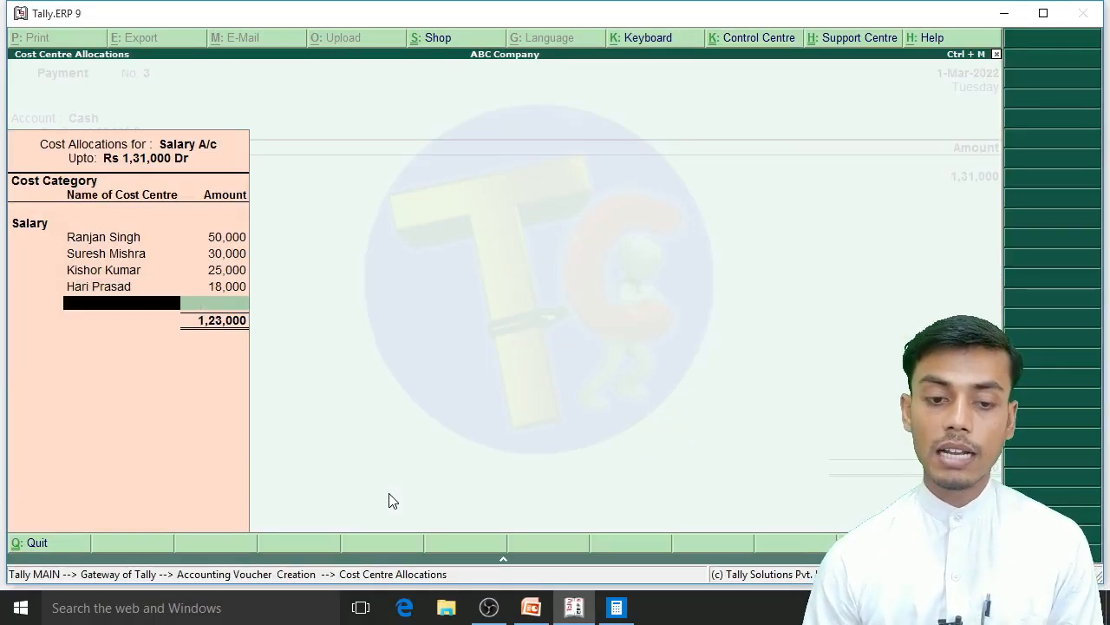
Step: Allocate 8000 to the peon's cost centre after checking the salary table, and save the March payment voucher without a narration
{"action": "key", "text": "alt+Tab"}
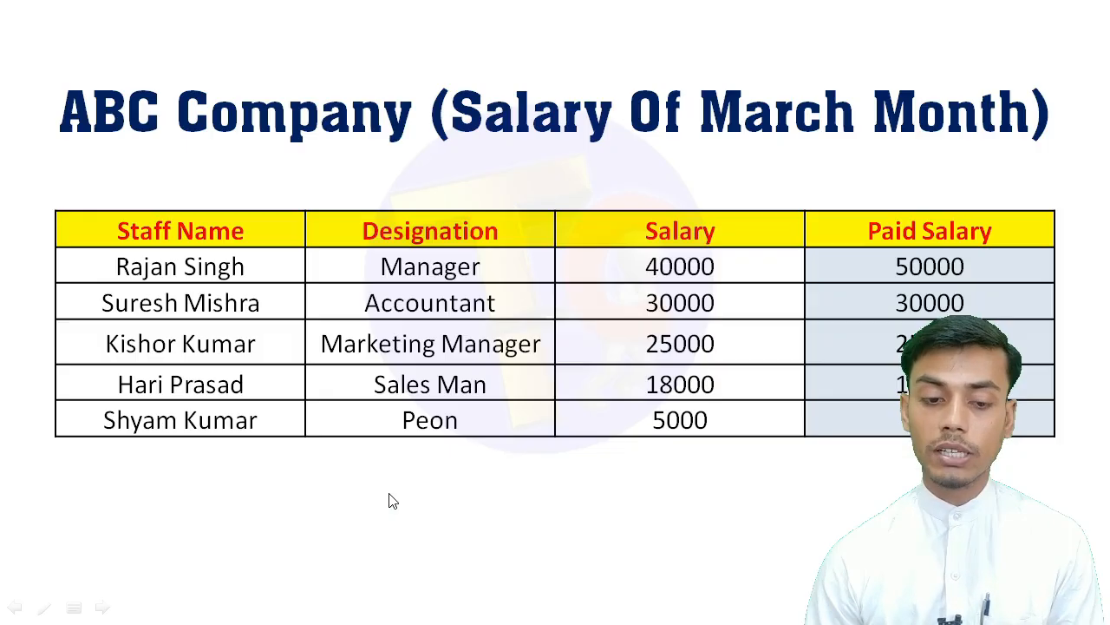
{"action": "key", "text": "alt+Tab"}
{"action": "type", "text": "S"}
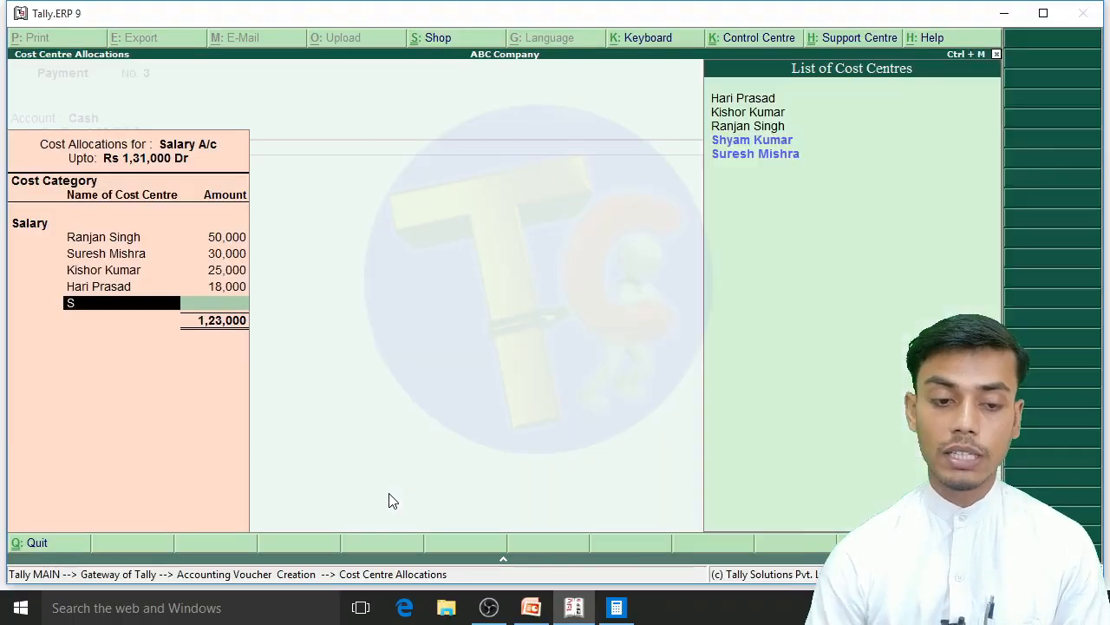
{"action": "key", "text": "Down"}
{"action": "key", "text": "Up"}
{"action": "key", "text": "Return"}
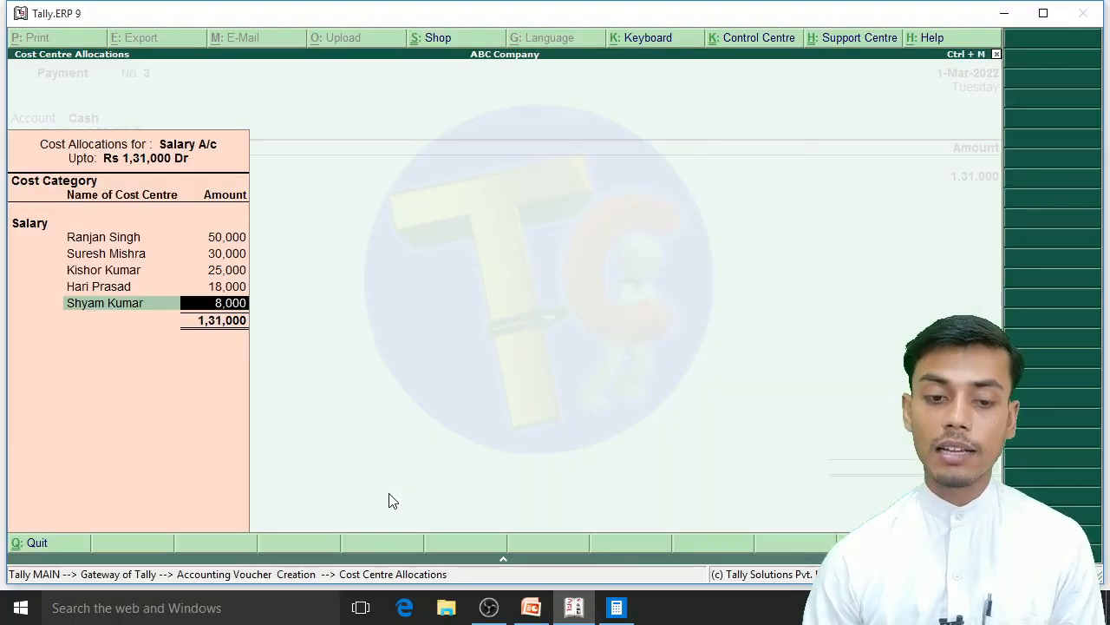
{"action": "key", "text": "Return"}
{"action": "key", "text": "Return"}
{"action": "key", "text": "Return"}
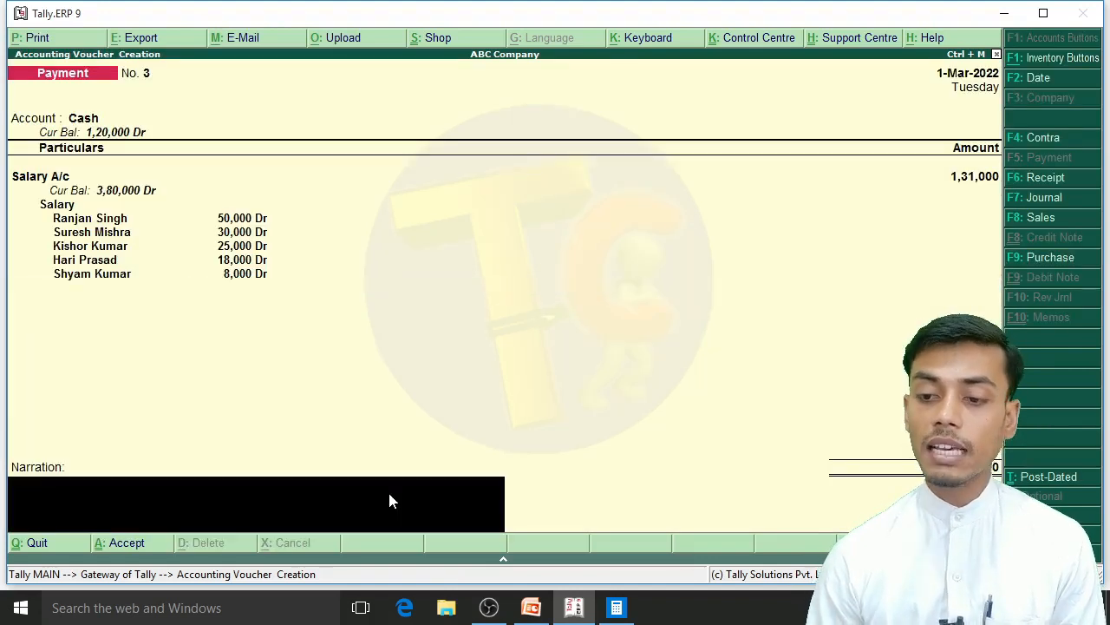
{"action": "key", "text": "Return"}
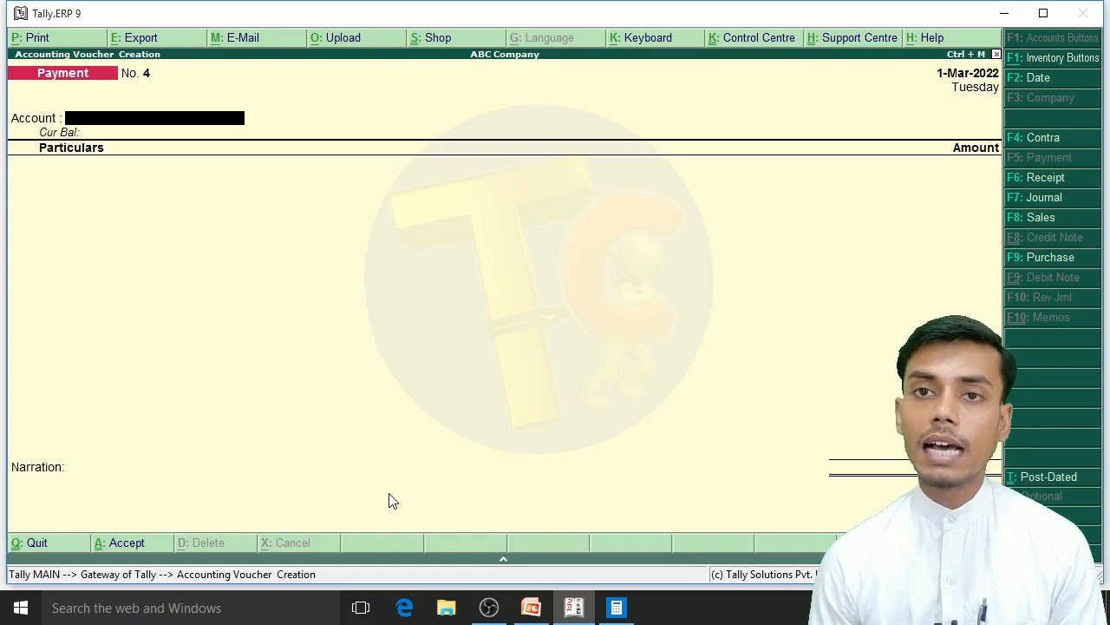
Step: Recheck the March salary table, leave voucher entry and go to the company's display reports
{"action": "key", "text": "alt+Tab"}
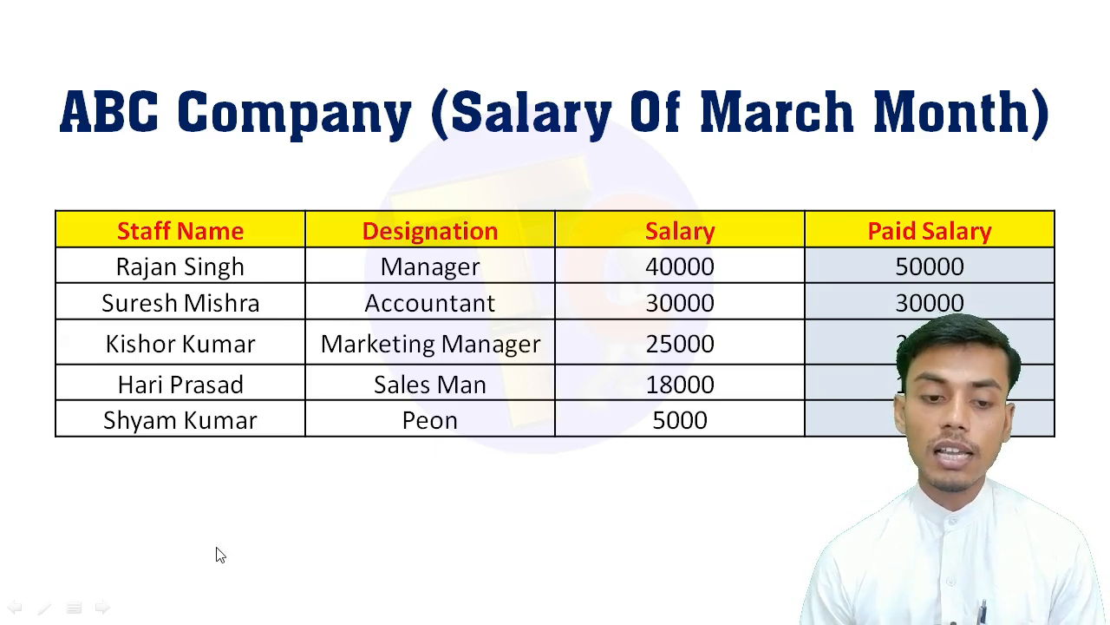
{"action": "key", "text": "alt+Tab"}
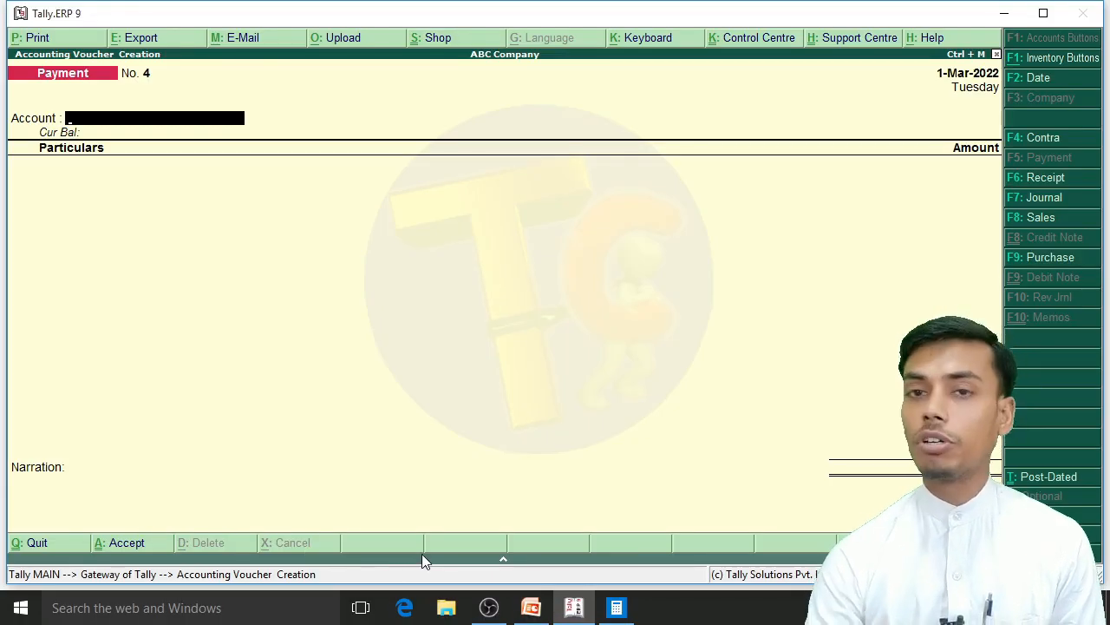
{"action": "key", "text": "Escape"}
{"action": "key", "text": "Down"}
{"action": "key", "text": "Down"}
{"action": "key", "text": "Down"}
{"action": "key", "text": "Down"}
{"action": "key", "text": "Down"}
{"action": "key", "text": "Down"}
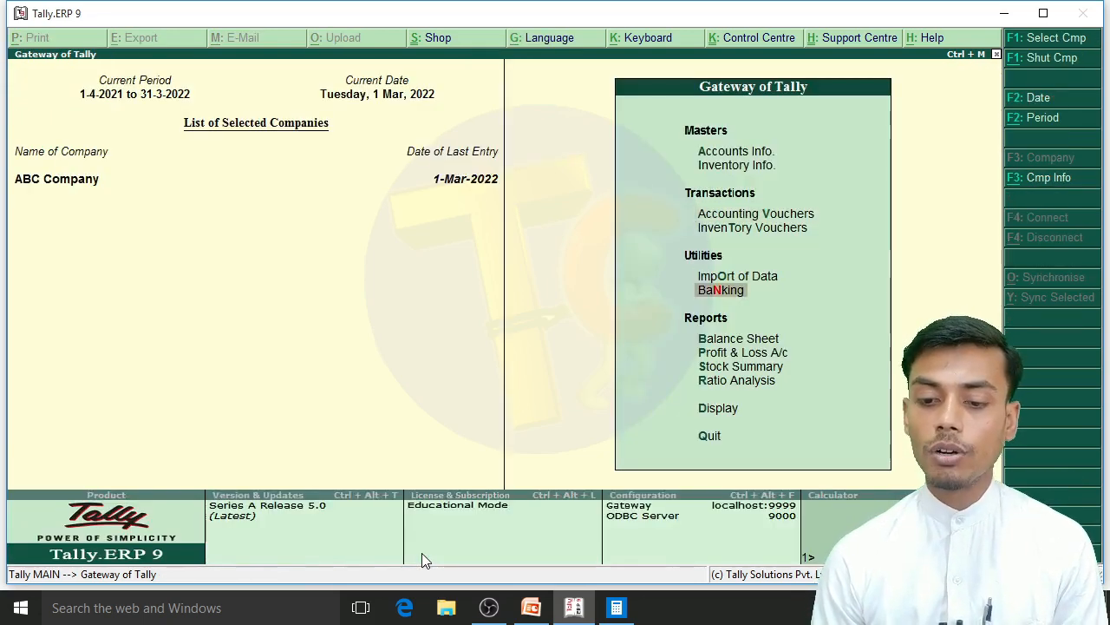
{"action": "key", "text": "Down"}
{"action": "key", "text": "Down"}
{"action": "key", "text": "Return"}
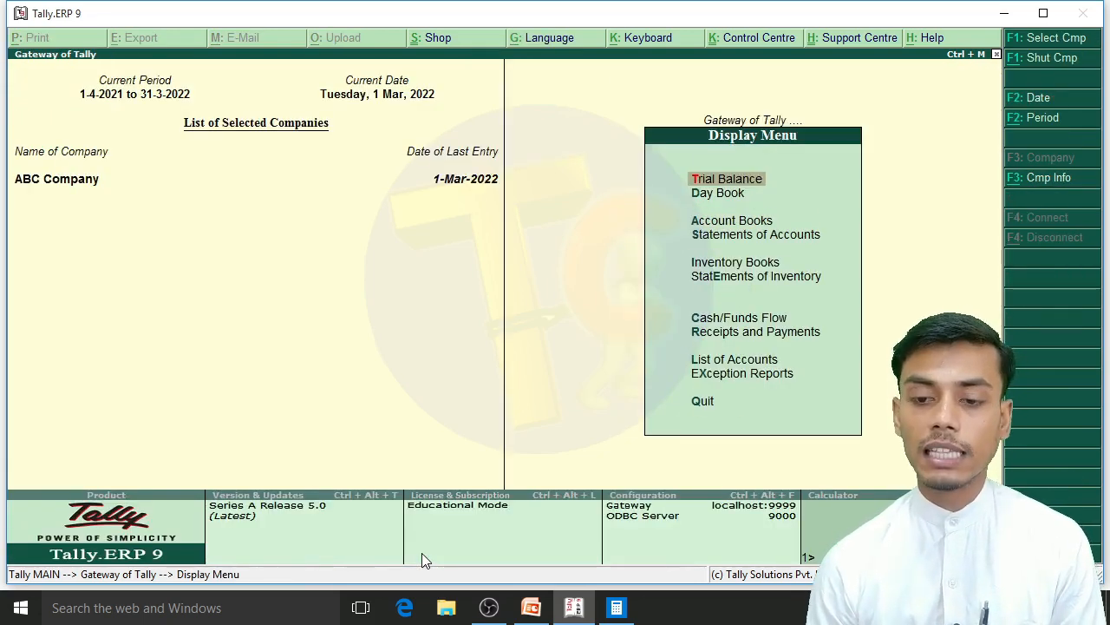
Step: Display the cost centre Category Summary to review the salary total allocated to each staff member
{"action": "key", "text": "Down"}
{"action": "key", "text": "Down"}
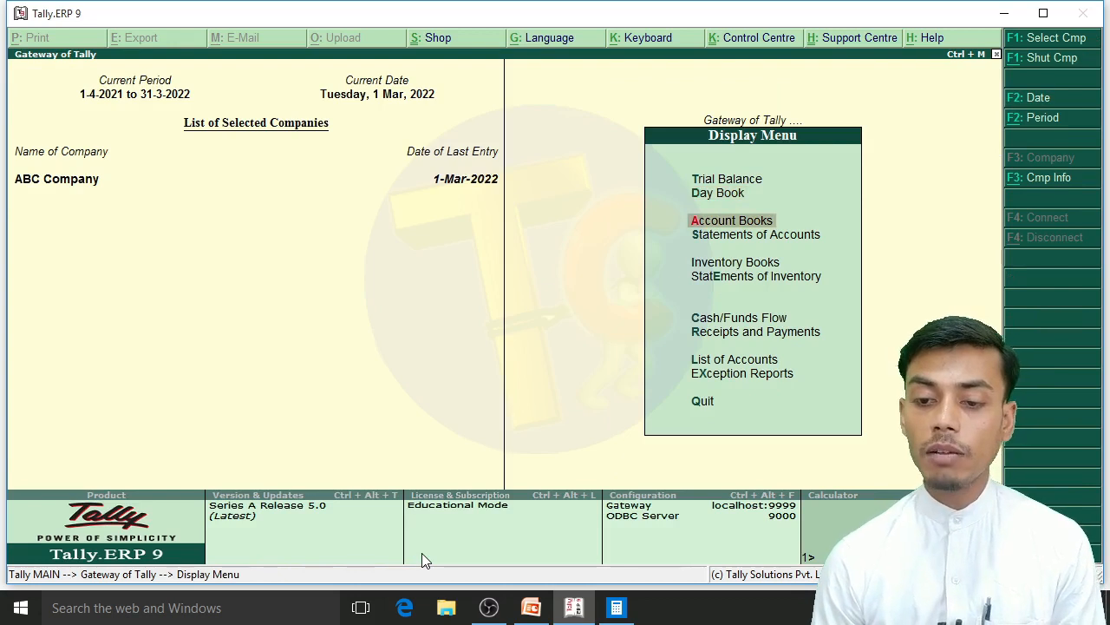
{"action": "key", "text": "Return"}
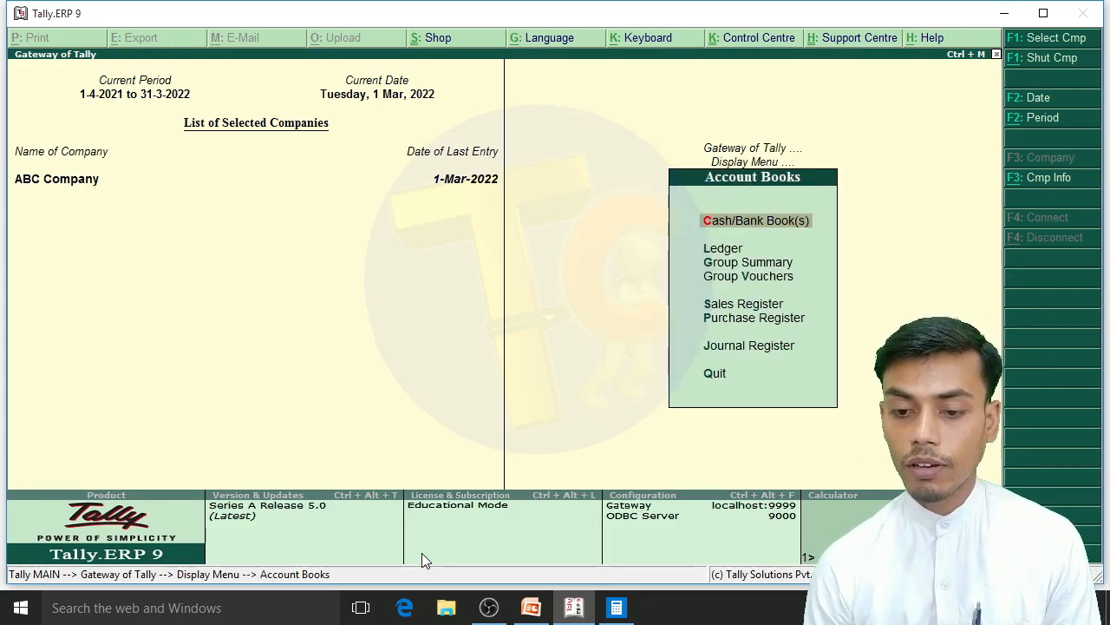
{"action": "key", "text": "Escape"}
{"action": "key", "text": "Down"}
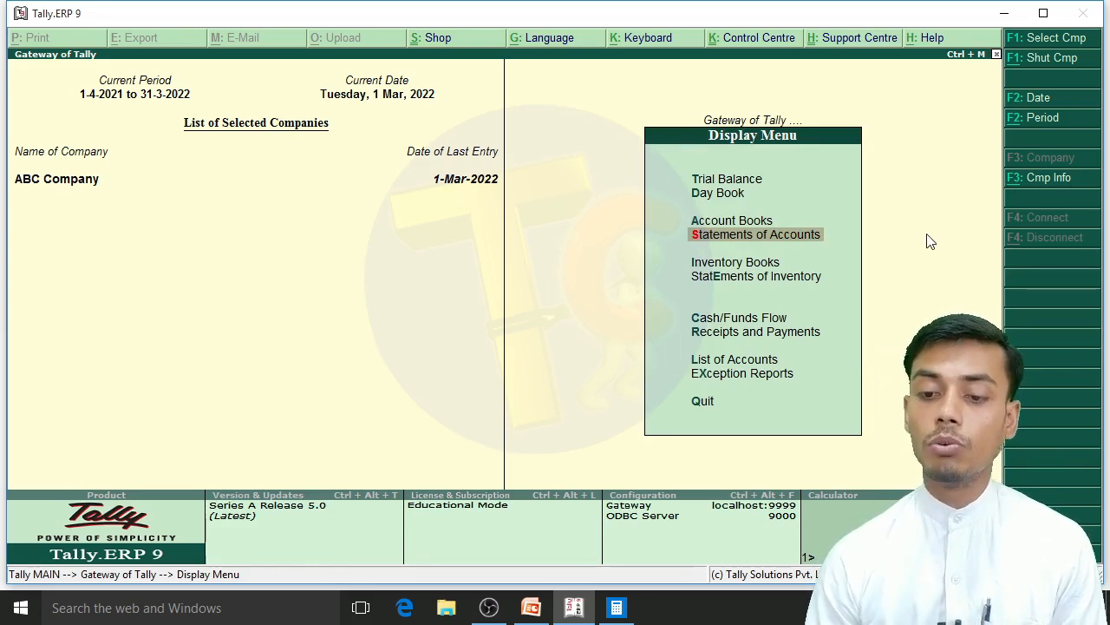
{"action": "key", "text": "Up"}
{"action": "key", "text": "Down"}
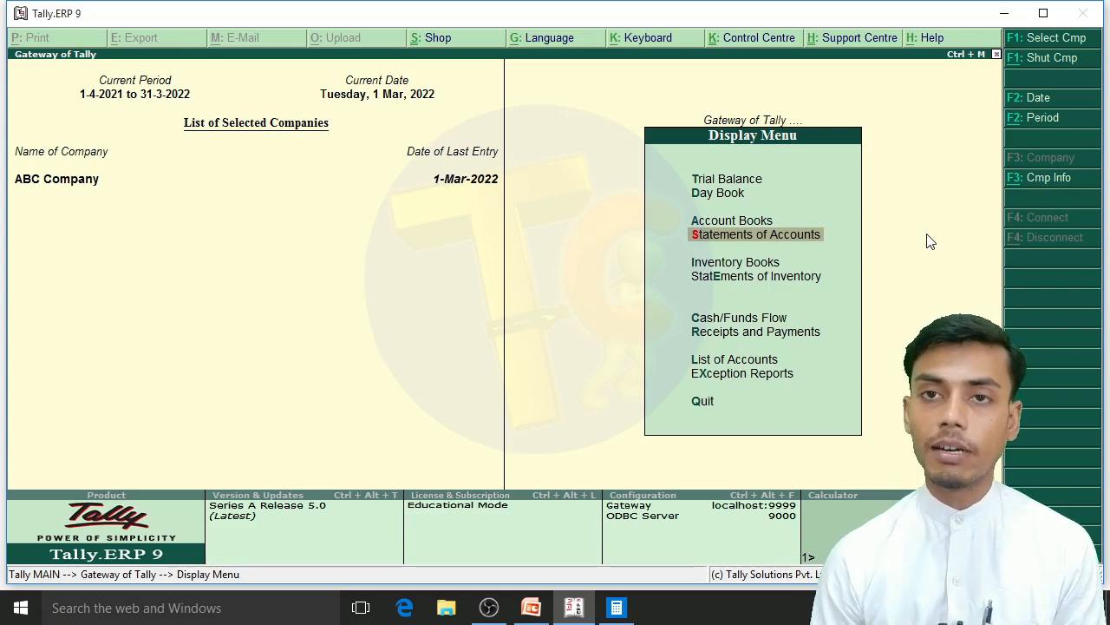
{"action": "key", "text": "Return"}
{"action": "key", "text": "Down"}
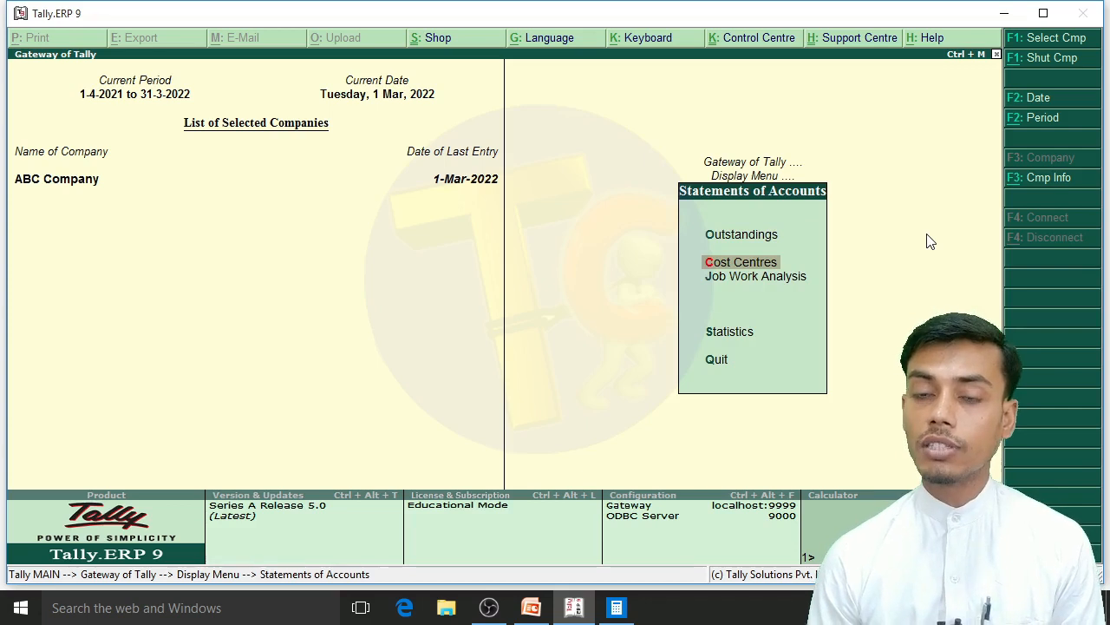
{"action": "key", "text": "Return"}
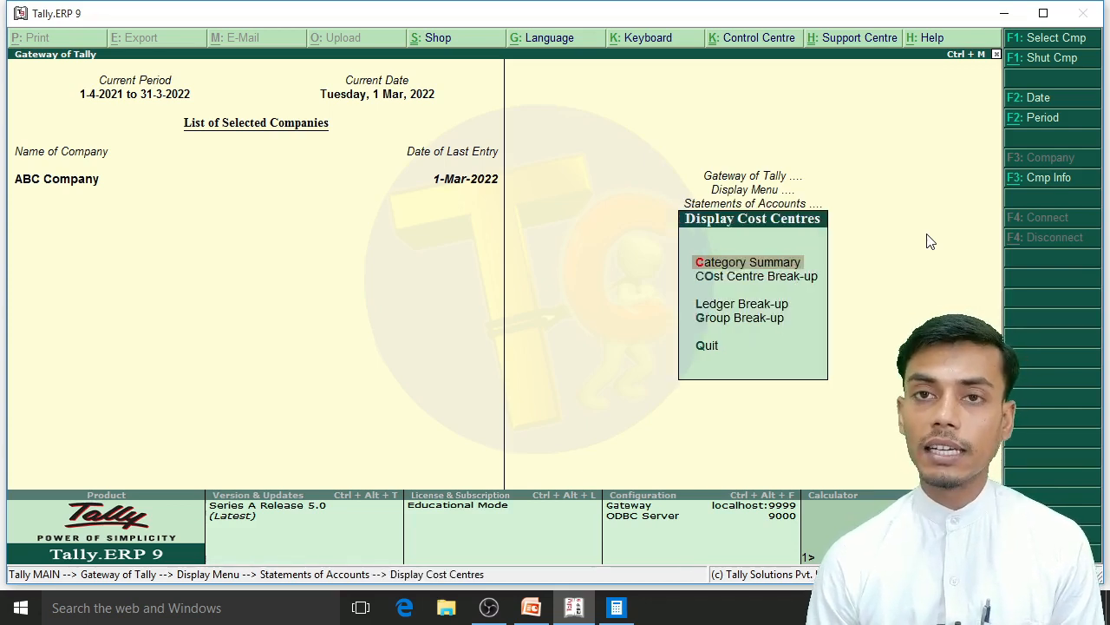
{"action": "key", "text": "Down"}
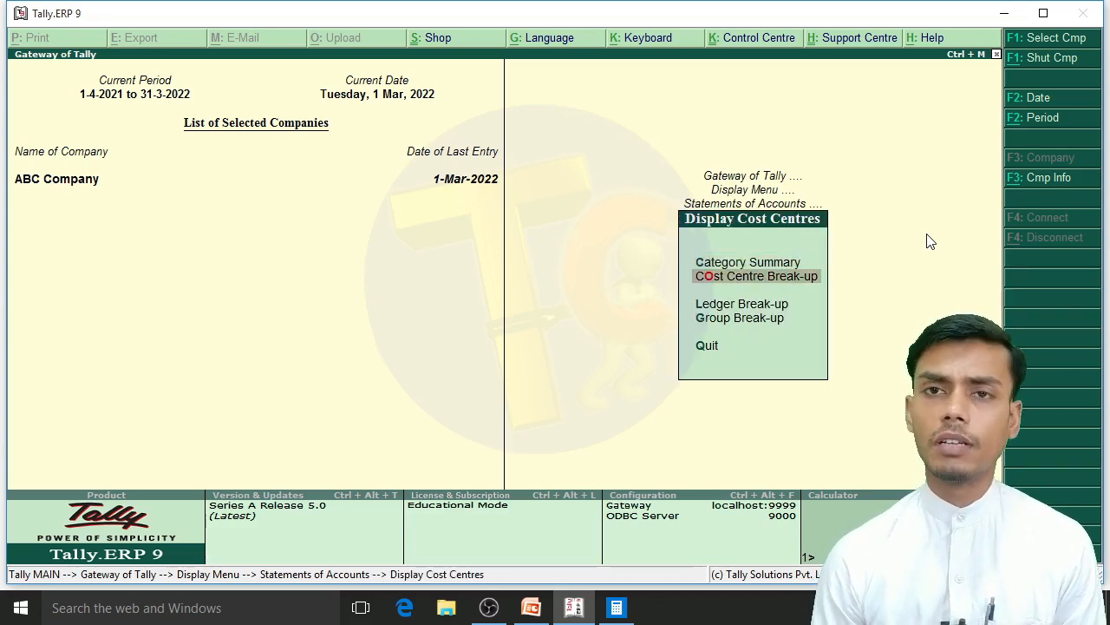
{"action": "key", "text": "Up"}
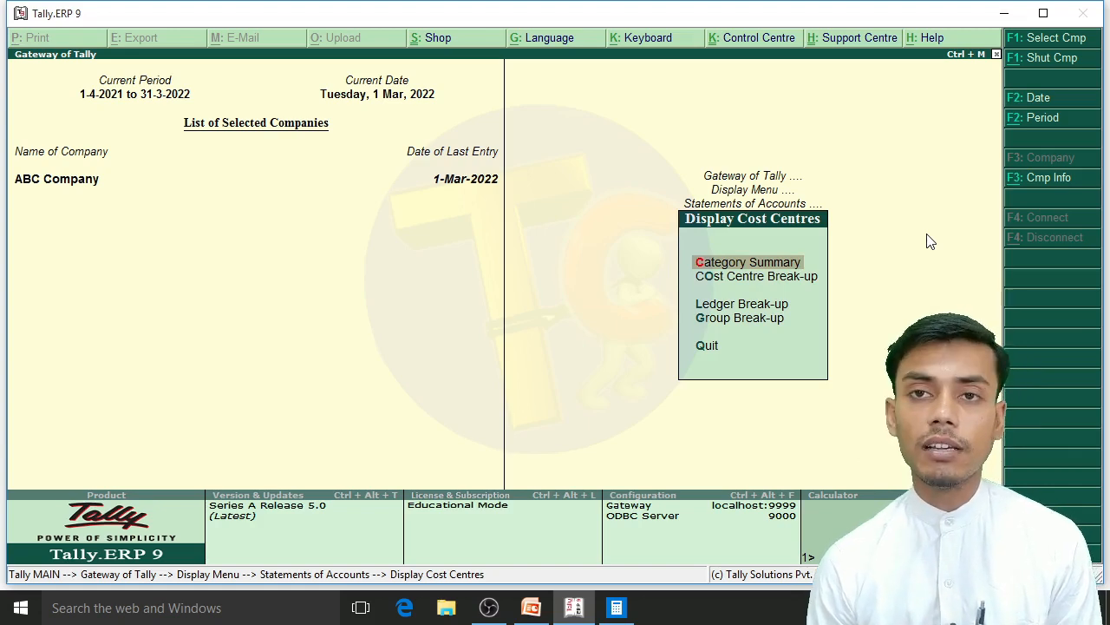
{"action": "key", "text": "Return"}
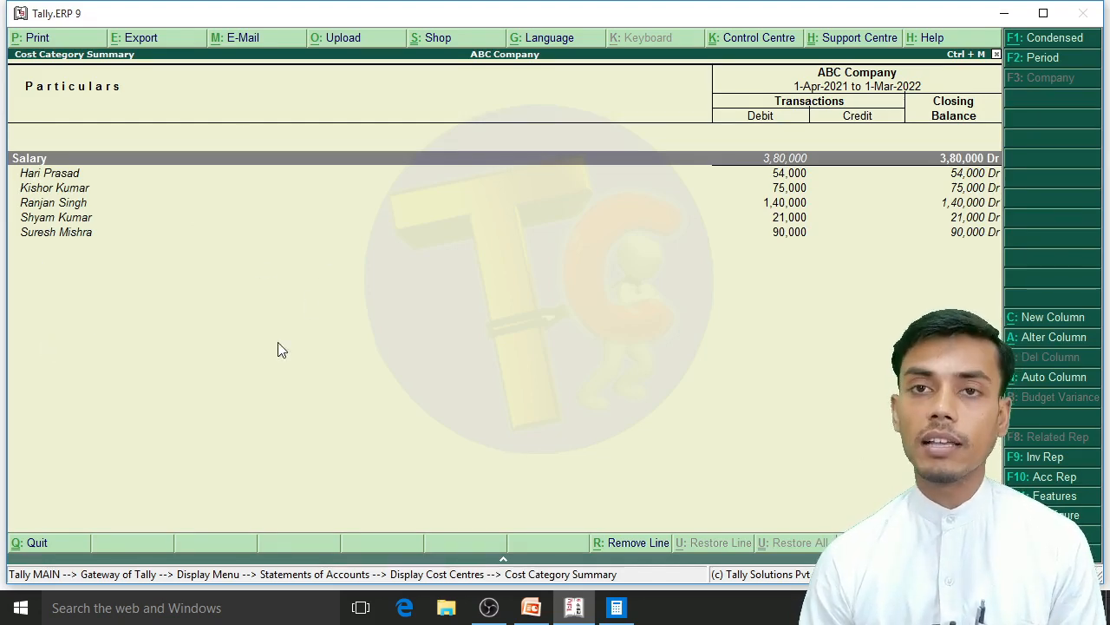
Step: Close the cost category summary and return to the Gateway of Tally
{"action": "key", "text": "Escape"}
{"action": "key", "text": "Escape"}
{"action": "key", "text": "Escape"}
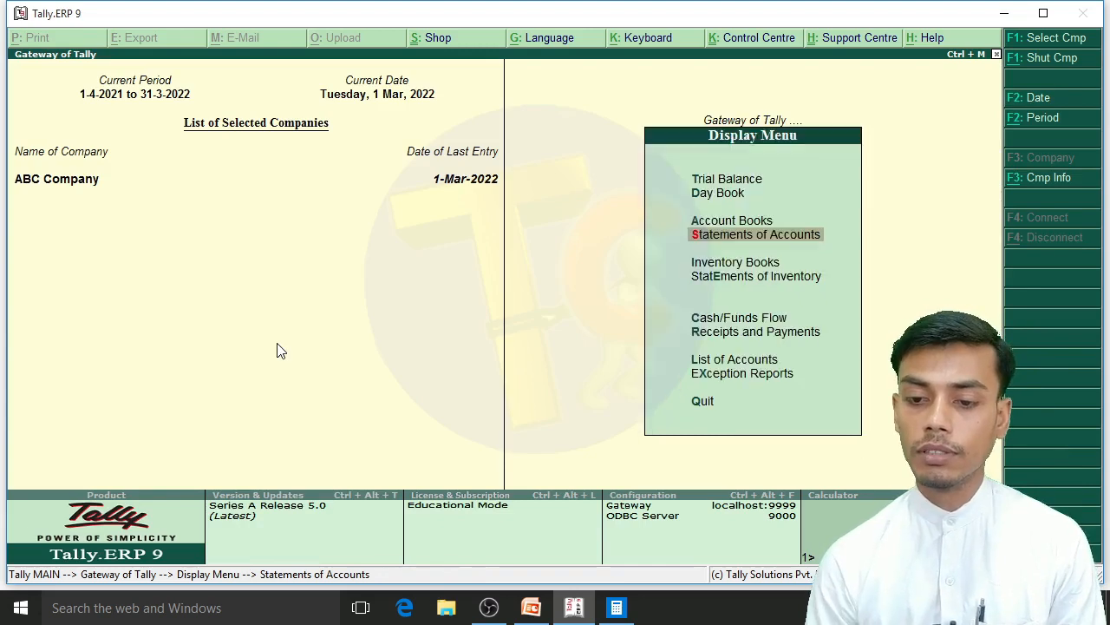
{"action": "key", "text": "Up"}
{"action": "key", "text": "Up"}
{"action": "key", "text": "Escape"}
{"action": "key", "text": "Up"}
{"action": "key", "text": "Up"}
{"action": "key", "text": "Up"}
{"action": "key", "text": "Up"}
{"action": "key", "text": "Up"}
{"action": "key", "text": "Up"}
{"action": "key", "text": "Up"}
{"action": "key", "text": "Up"}
{"action": "key", "text": "Up"}
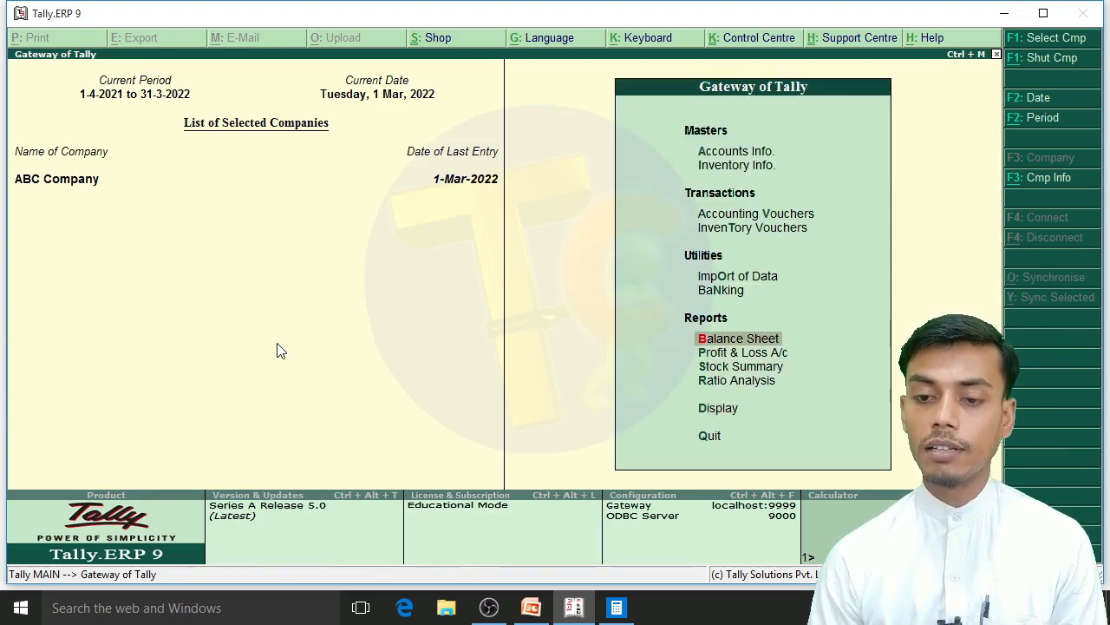
{"action": "key", "text": "Return"}
{"action": "key", "text": "Down"}
{"action": "key", "text": "Down"}
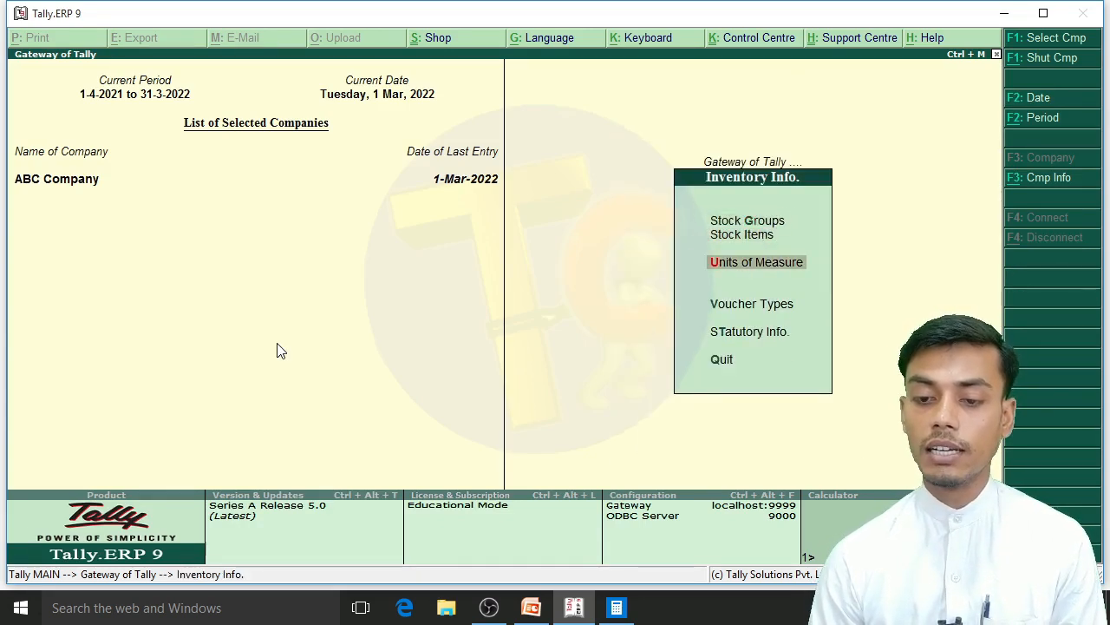
{"action": "key", "text": "Escape"}
Step: Open the creation form for a single cost centre in the company's accounts masters
{"action": "key", "text": "Up"}
{"action": "key", "text": "Return"}
{"action": "key", "text": "Down"}
{"action": "key", "text": "Down"}
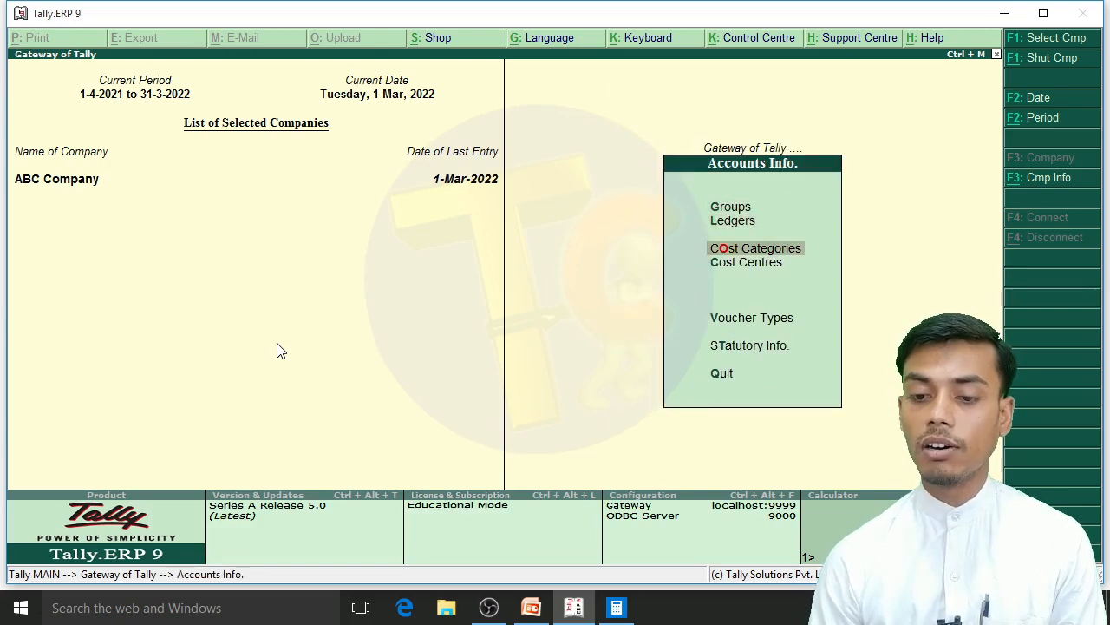
{"action": "key", "text": "Return"}
{"action": "key", "text": "Escape"}
{"action": "key", "text": "Down"}
{"action": "key", "text": "Return"}
{"action": "key", "text": "Return"}
{"action": "key", "text": "Return"}
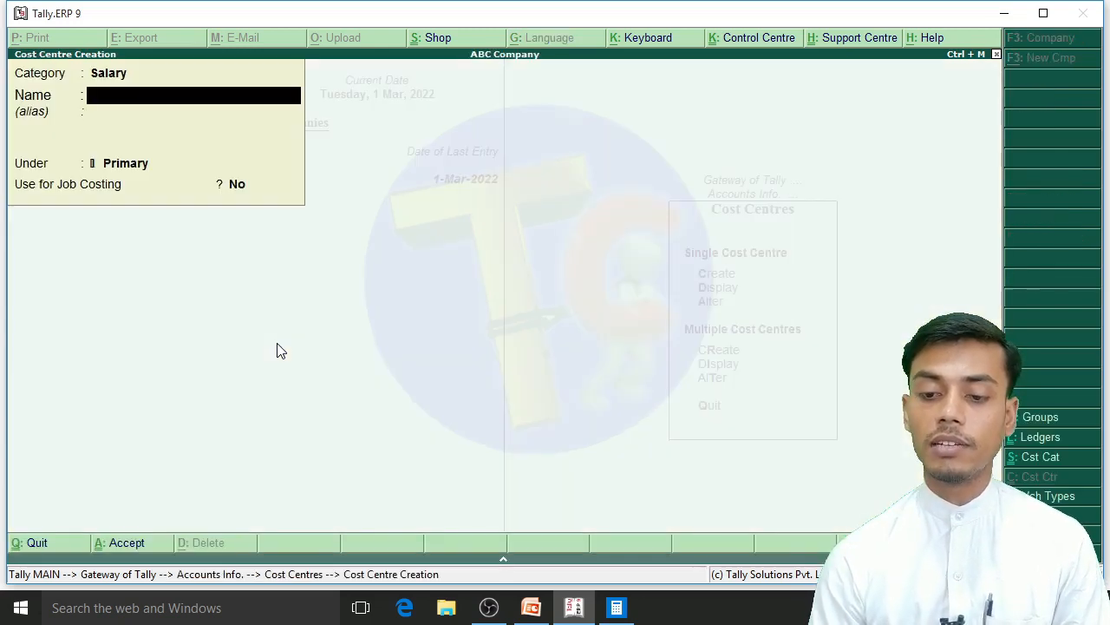
Step: Clear the name entry and set the new cost centre's category to Rent
{"action": "type", "text": "O"}
{"action": "key", "text": "BackSpace"}
{"action": "key", "text": "BackSpace"}
{"action": "key", "text": "BackSpace"}
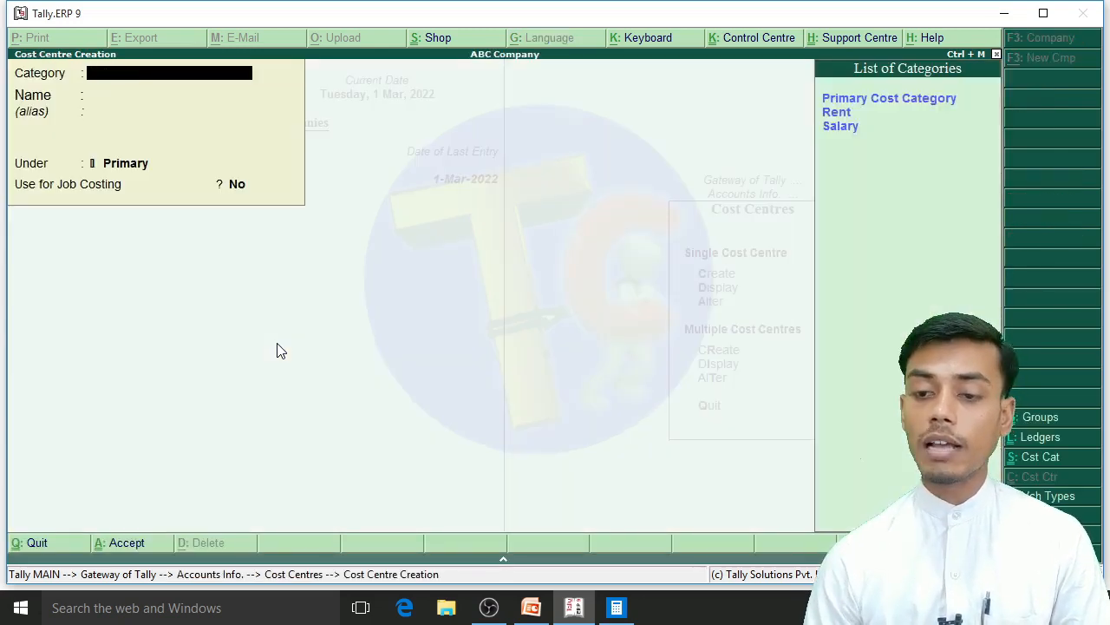
{"action": "key", "text": "Down"}
{"action": "key", "text": "Return"}
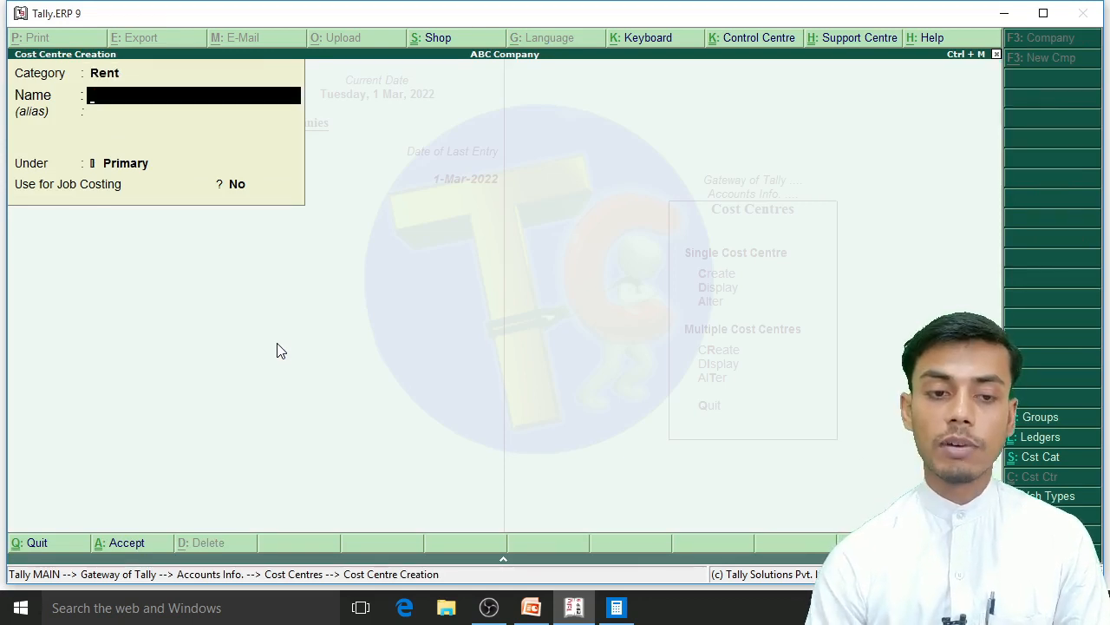
Step: Name the Rent cost centre Office-1, keep it under Primary and save it
{"action": "type", "text": "Office-0"}
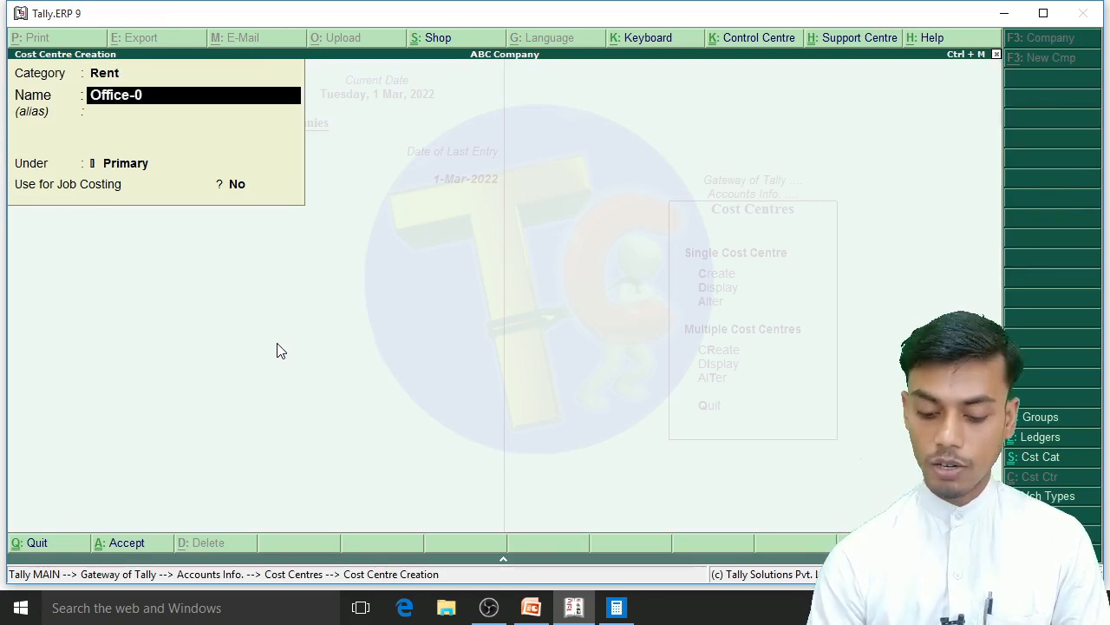
{"action": "key", "text": "BackSpace"}
{"action": "type", "text": "1"}
{"action": "key", "text": "Return"}
{"action": "key", "text": "Return"}
{"action": "key", "text": "Return"}
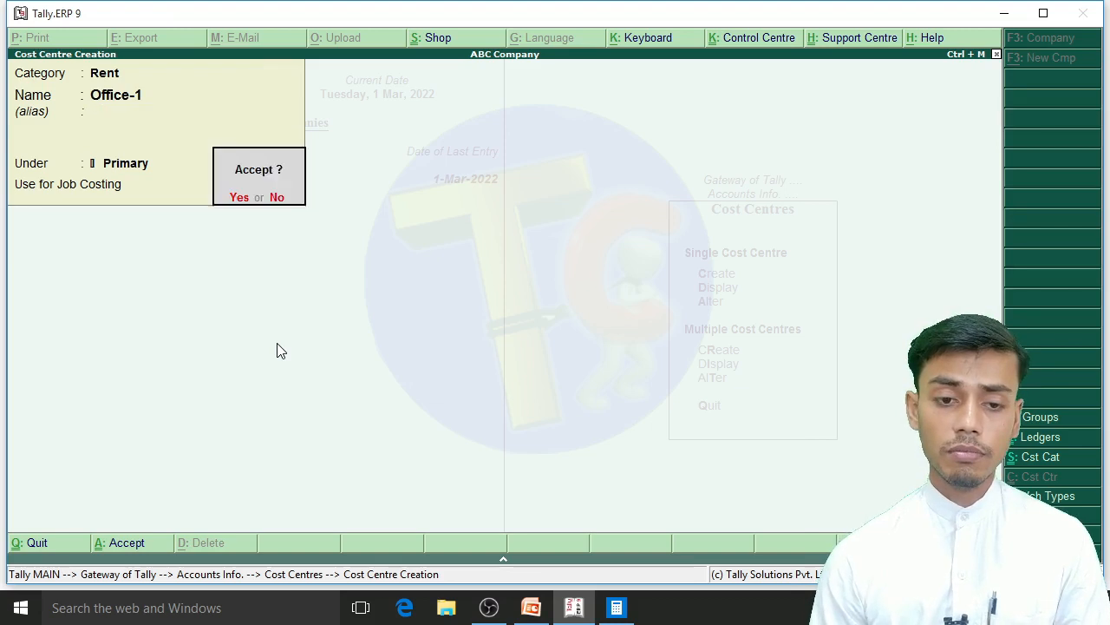
{"action": "key", "text": "Return"}
Step: Create a second cost centre named Office-2 under Primary in the Rent category
{"action": "type", "text": "Office"}
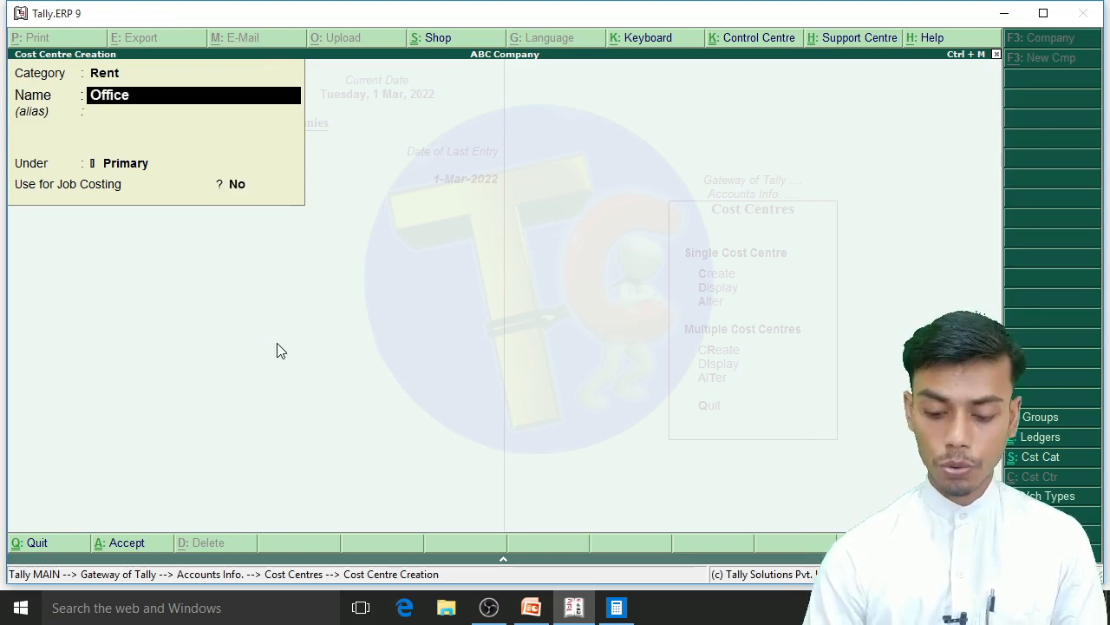
{"action": "type", "text": "-2"}
{"action": "key", "text": "Return"}
{"action": "key", "text": "Return"}
Step: Create a third Rent cost centre named Office-3 under Primary and leave the creation form
{"action": "key", "text": "Return"}
{"action": "key", "text": "Return"}
{"action": "type", "text": "Of"}
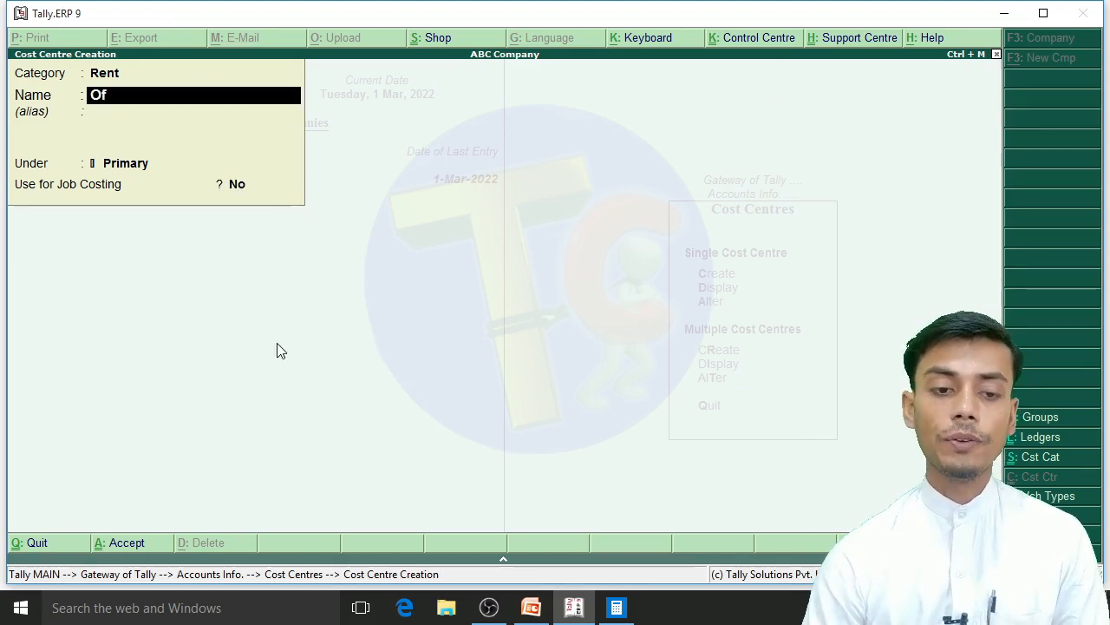
{"action": "type", "text": "fice-3"}
{"action": "key", "text": "Return"}
{"action": "key", "text": "Return"}
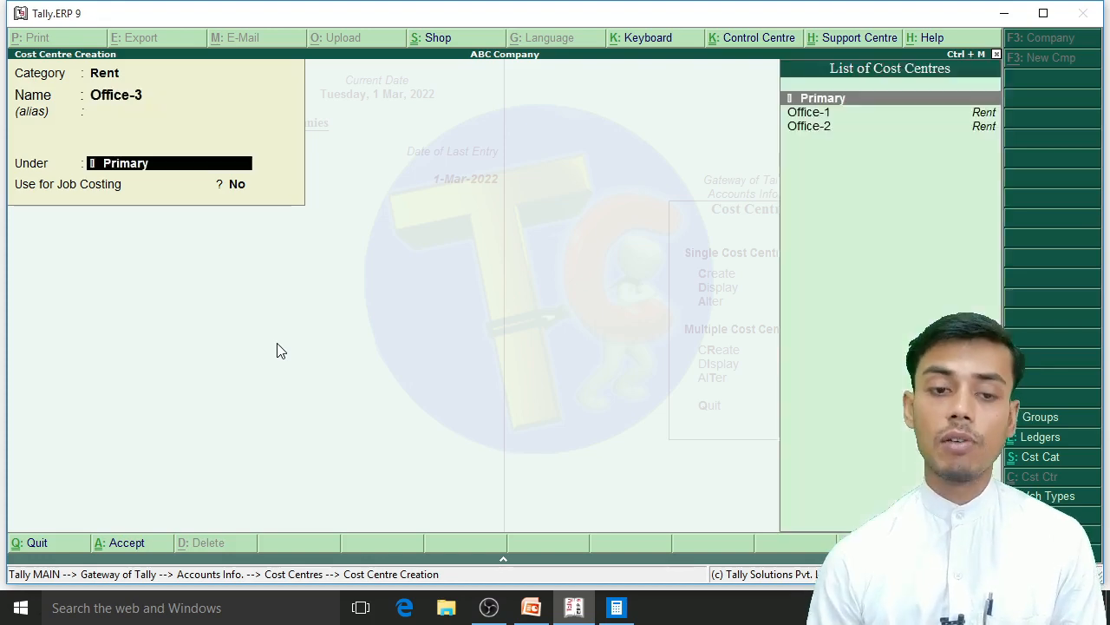
{"action": "key", "text": "Return"}
{"action": "key", "text": "Return"}
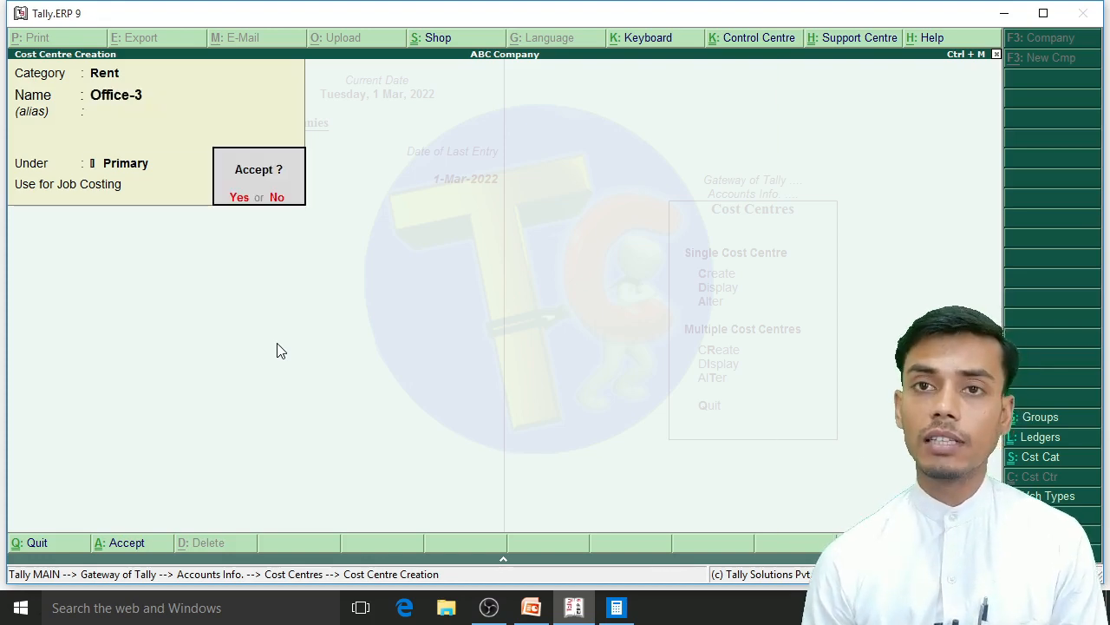
{"action": "key", "text": "Return"}
{"action": "key", "text": "Escape"}
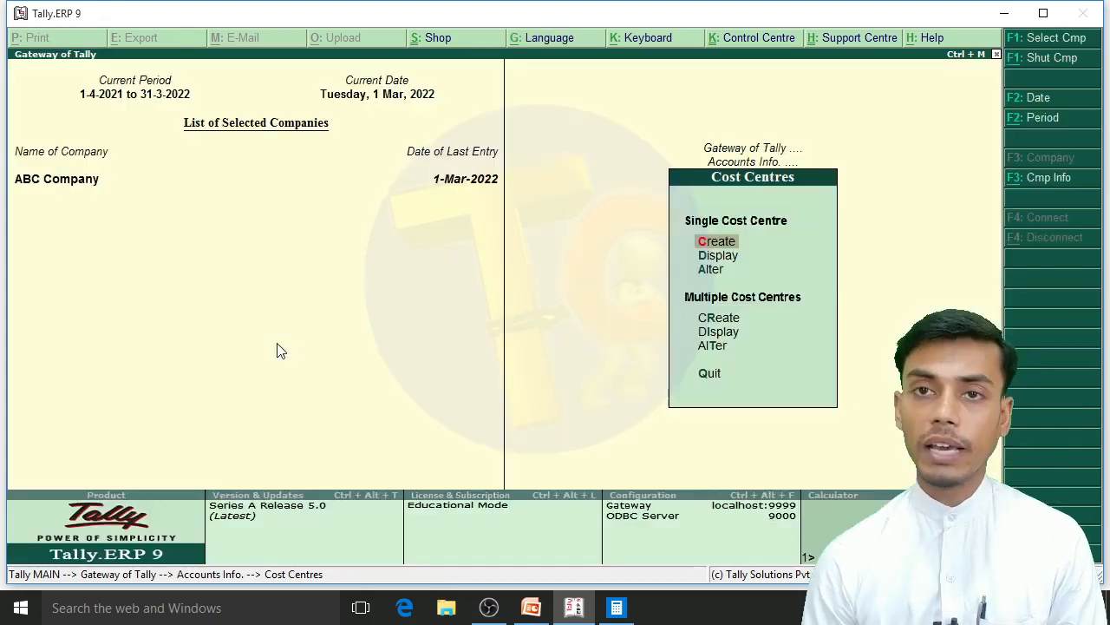
Step: Start a new payment voucher from the main menu and set its date to 1-1-2022
{"action": "key", "text": "Escape"}
{"action": "key", "text": "Escape"}
{"action": "key", "text": "Down"}
{"action": "key", "text": "Down"}
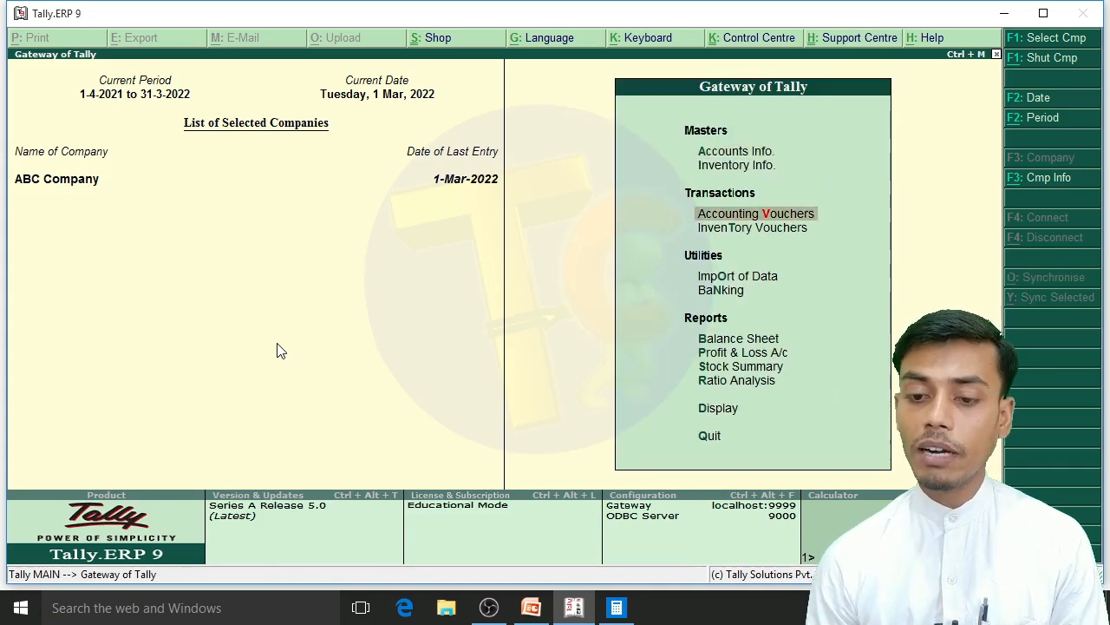
{"action": "key", "text": "Return"}
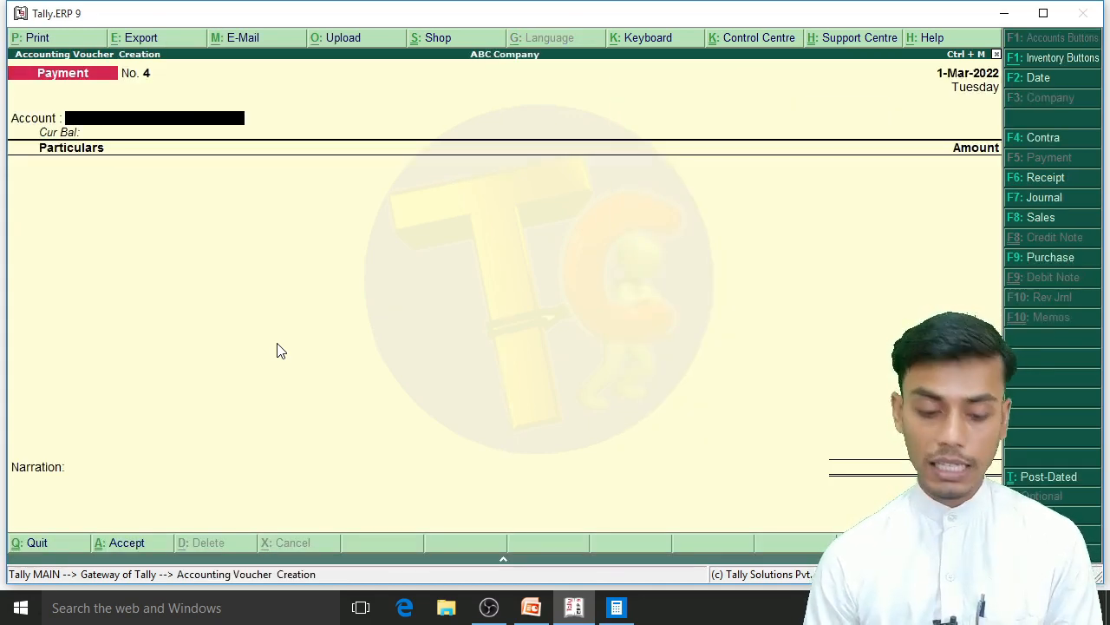
{"action": "key", "text": "F2"}
{"action": "type", "text": "1"}
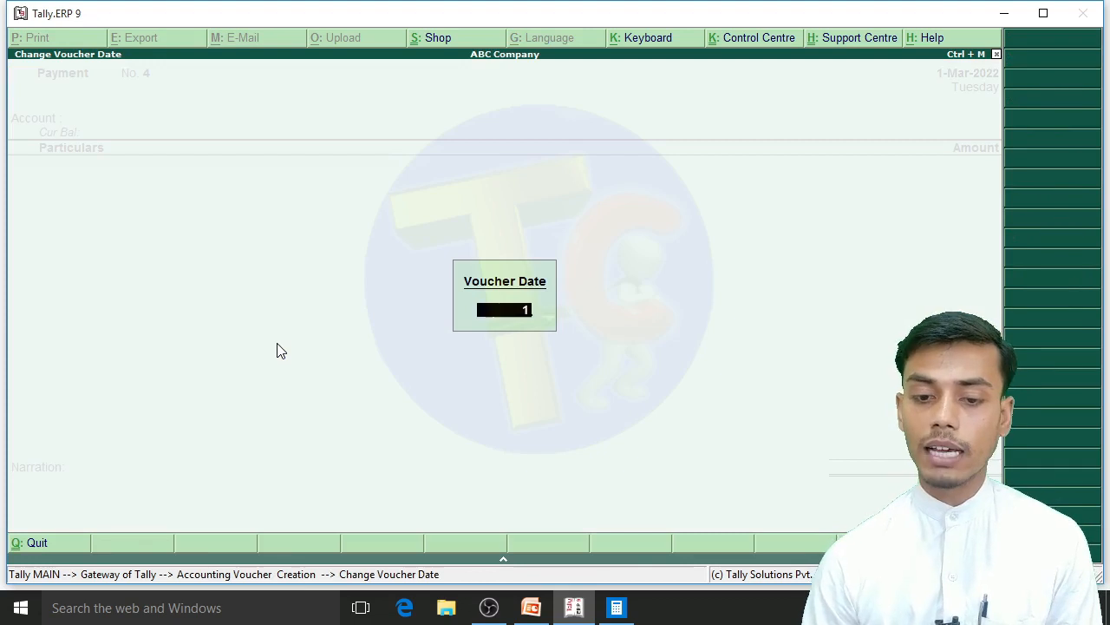
{"action": "type", "text": "-1-2022"}
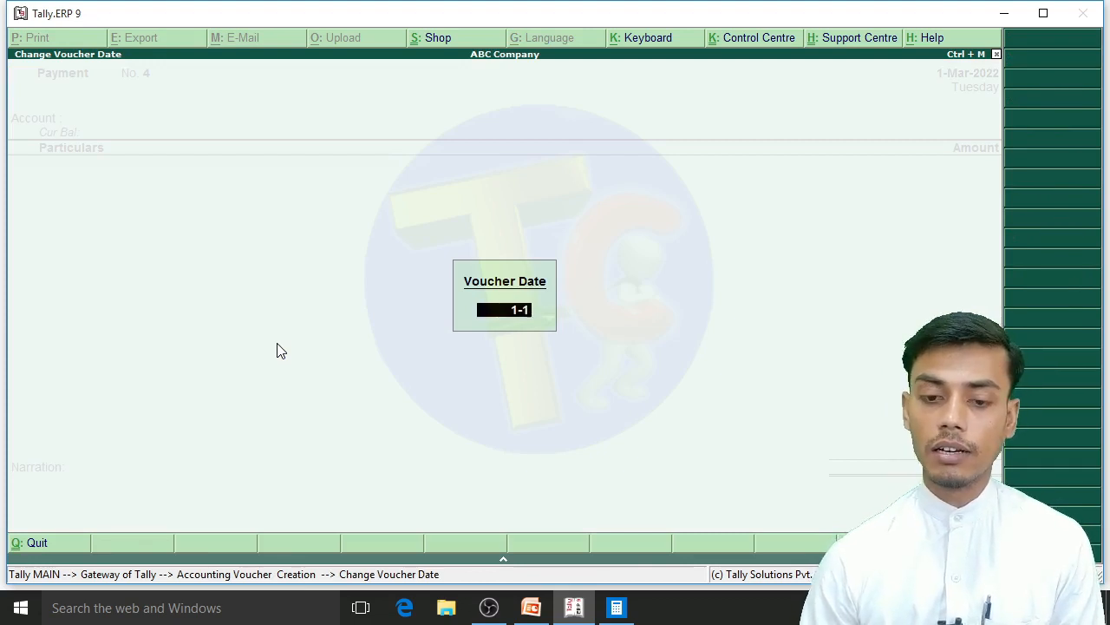
{"action": "key", "text": "Return"}
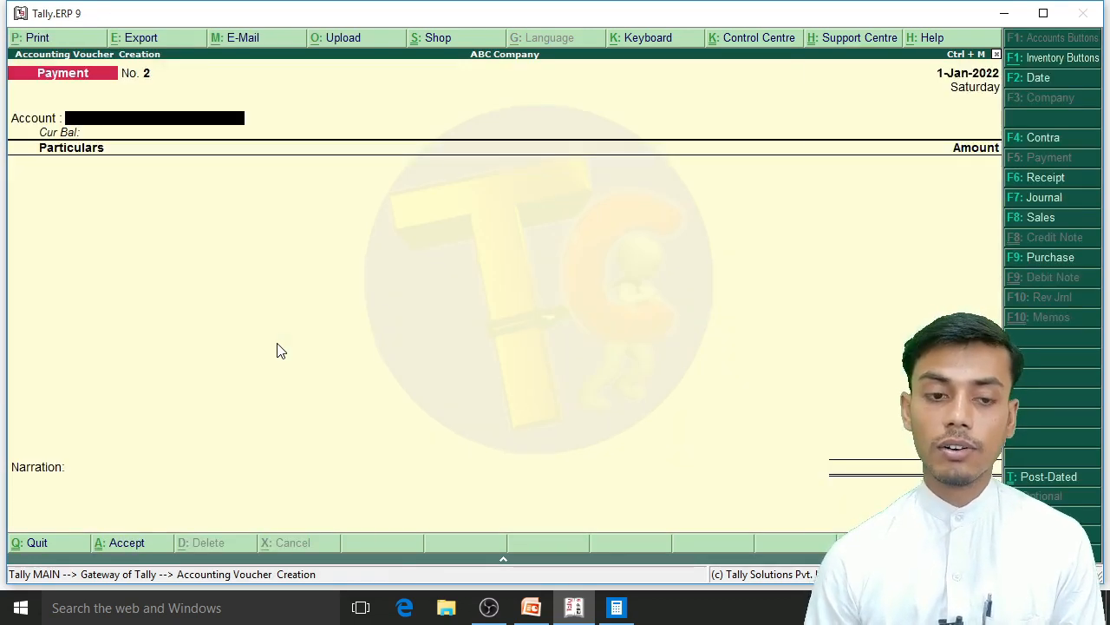
Step: Pay from Cash and create the ledger Rent A/c under Indirect Expenses with cost centres applicable as the voucher's particulars
{"action": "key", "text": "Return"}
{"action": "key", "text": "Down"}
{"action": "key", "text": "Down"}
{"action": "key", "text": "Down"}
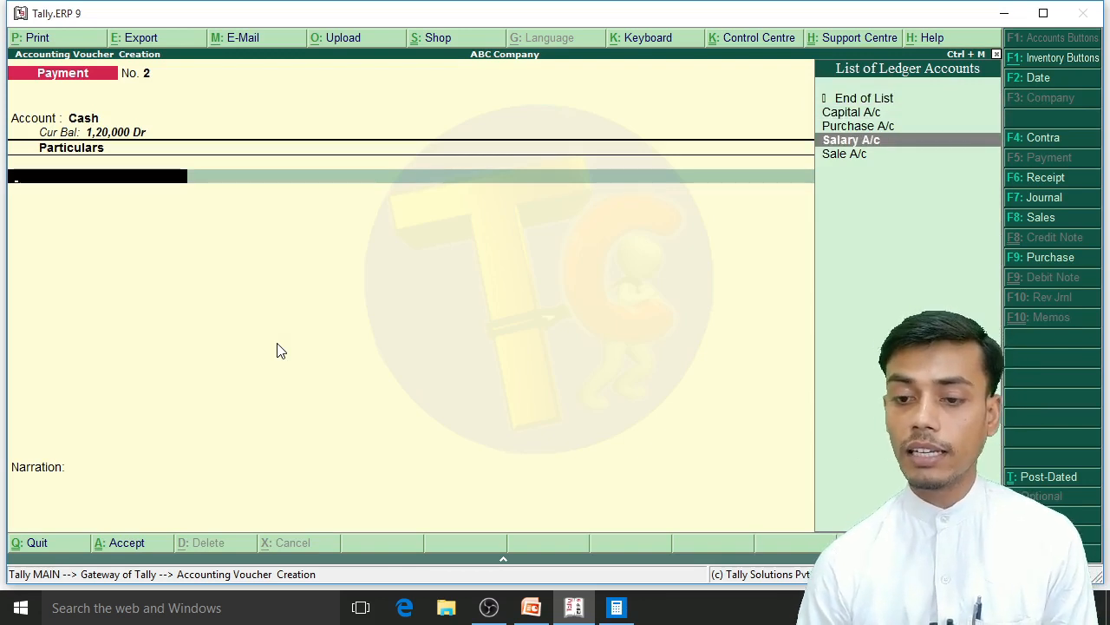
{"action": "key", "text": "Down"}
{"action": "key", "text": "alt+c"}
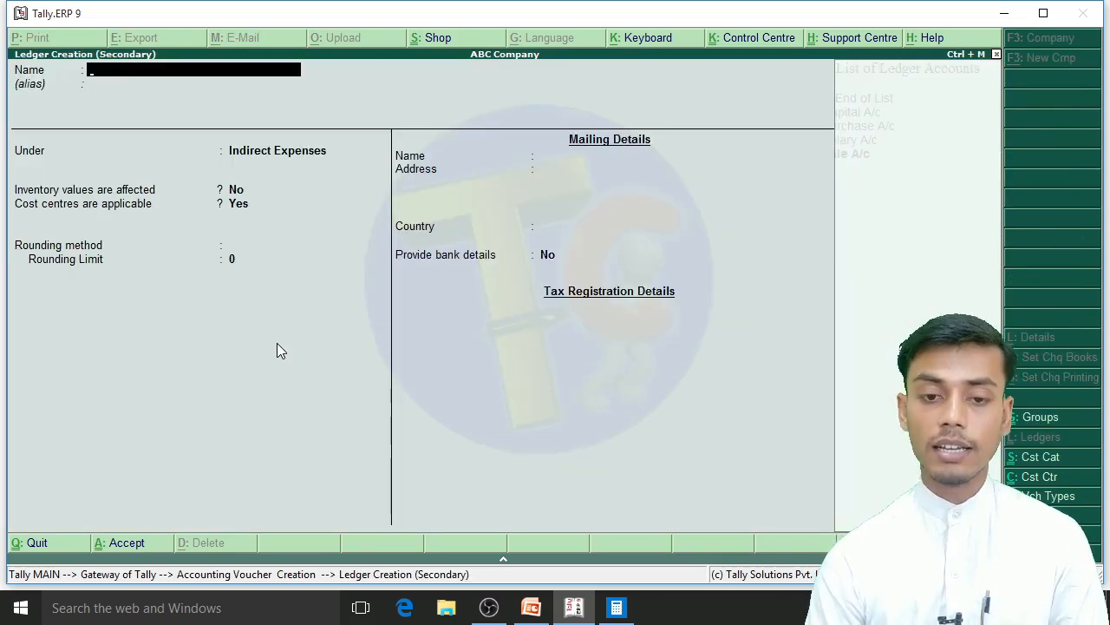
{"action": "type", "text": "Rent A/c"}
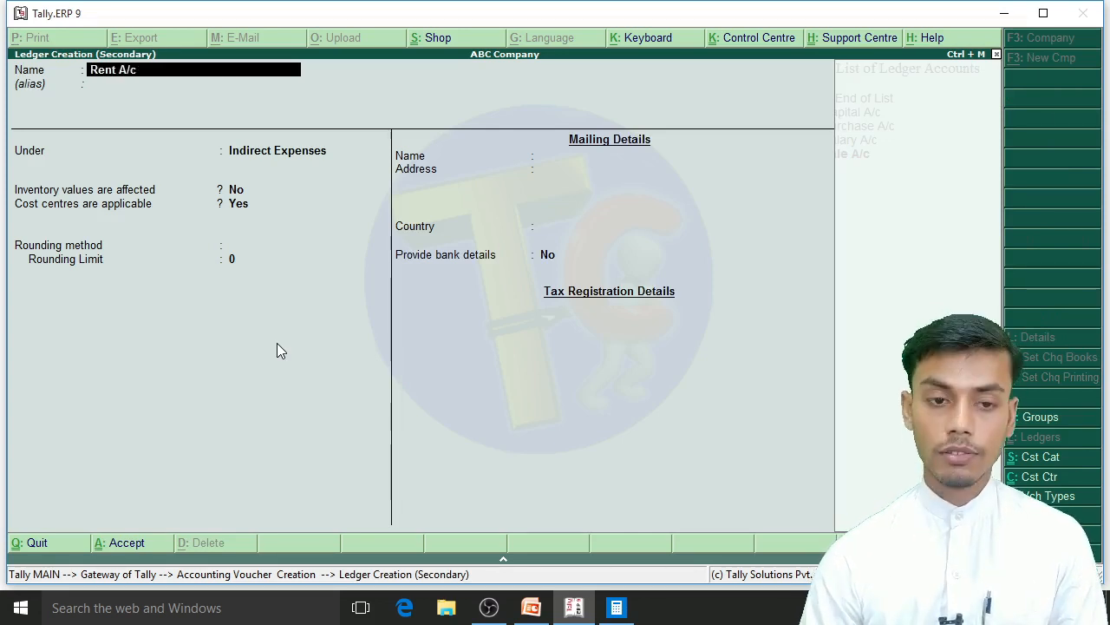
{"action": "key", "text": "Return"}
{"action": "key", "text": "Return"}
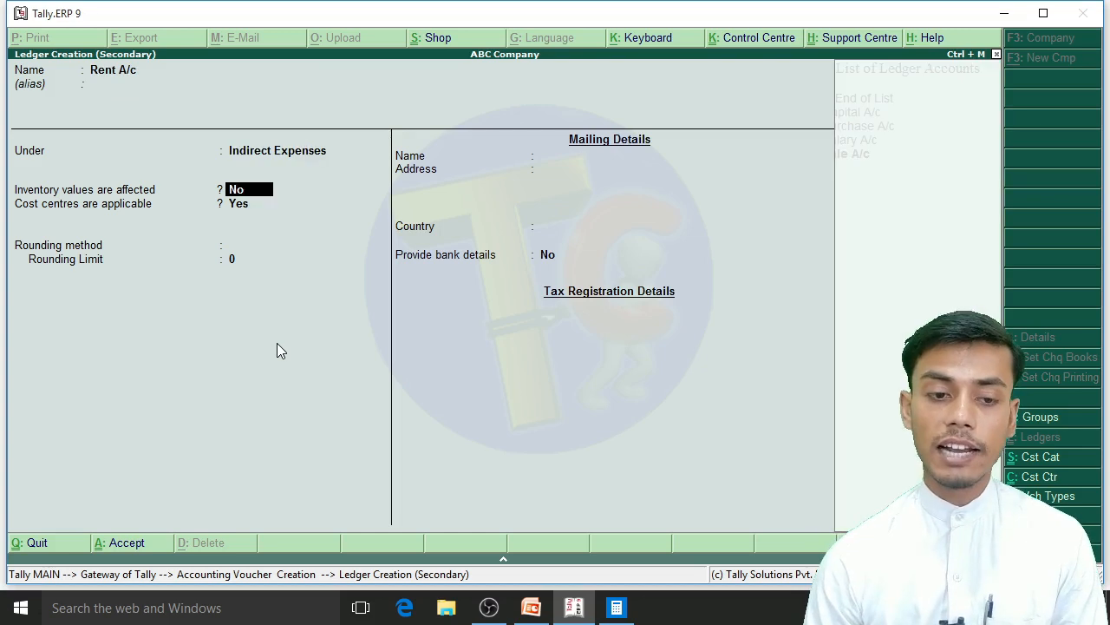
{"action": "key", "text": "Return"}
{"action": "key", "text": "Return"}
{"action": "key", "text": "Return"}
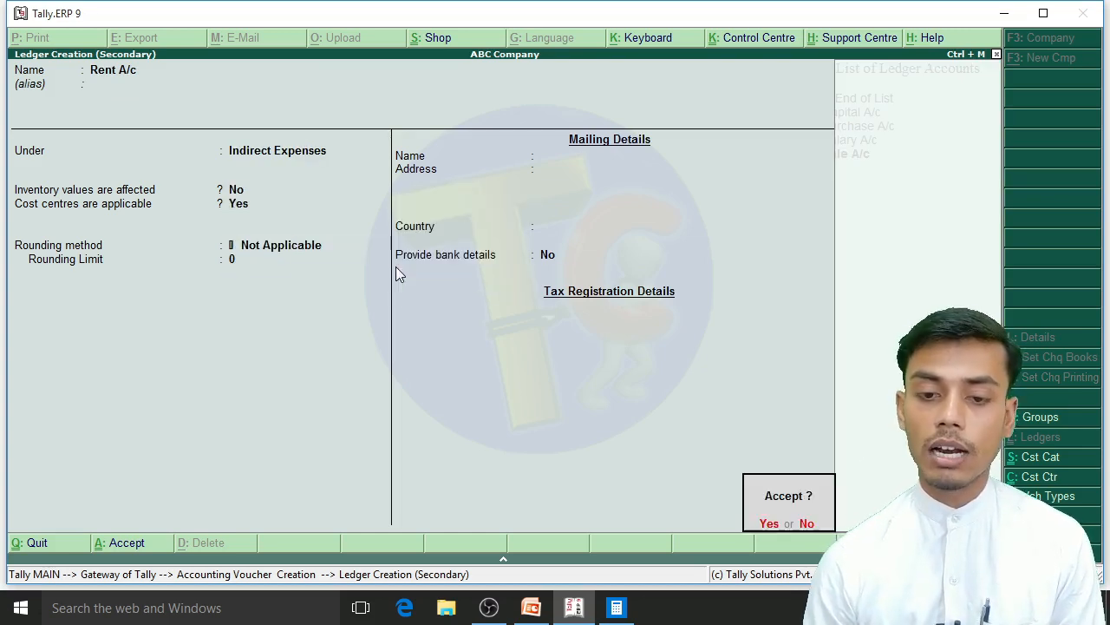
{"action": "key", "text": "Return"}
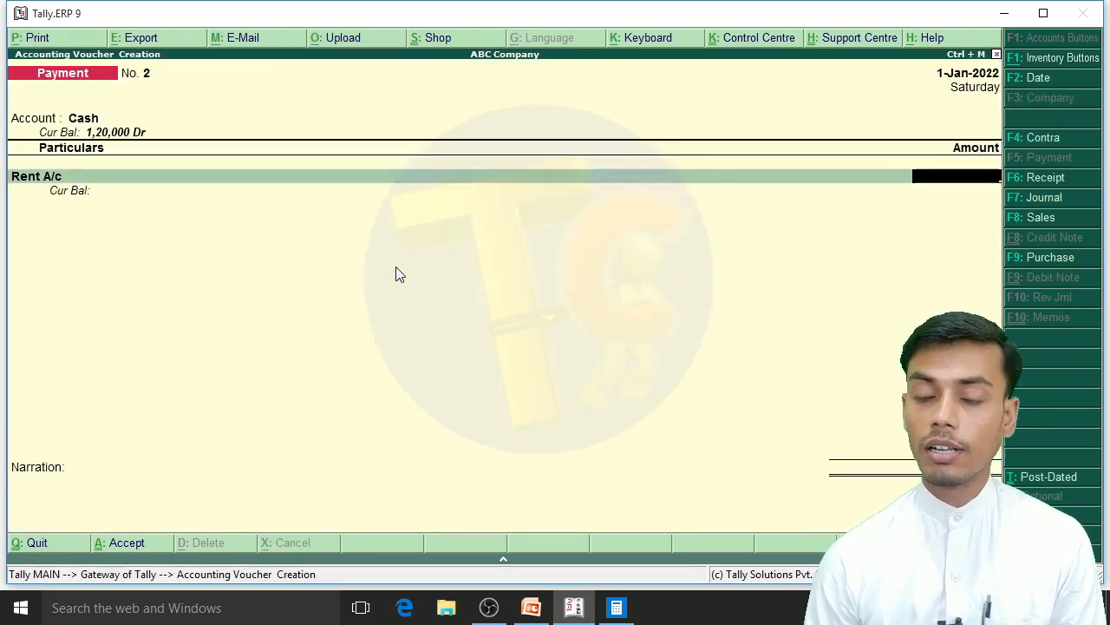
Step: Enter 15,000 as the Rent A/c amount and choose Rent as its cost category
{"action": "type", "text": "15000"}
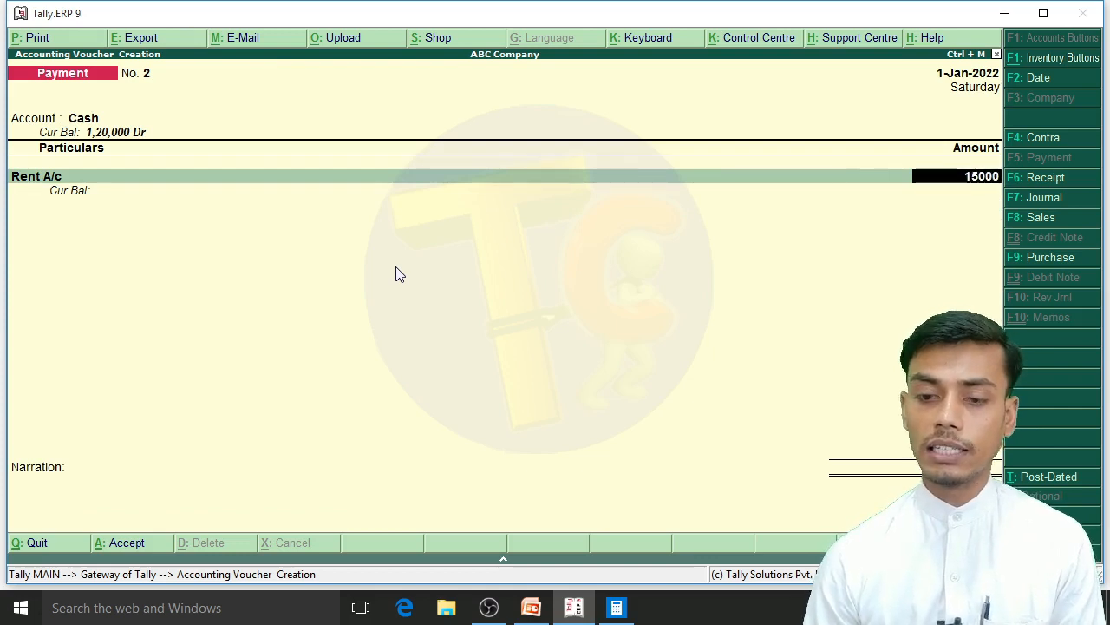
{"action": "key", "text": "Return"}
{"action": "key", "text": "Down"}
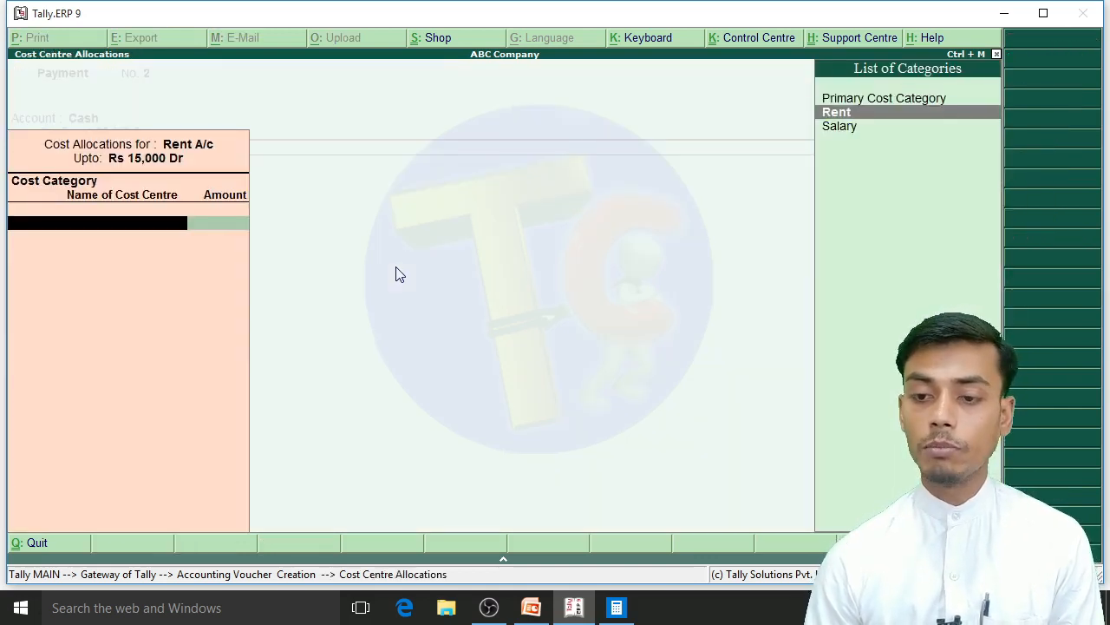
{"action": "key", "text": "Return"}
Step: Allocate 8,000 of the rent to the Office-1 cost centre
{"action": "key", "text": "Down"}
{"action": "key", "text": "Down"}
{"action": "key", "text": "Up"}
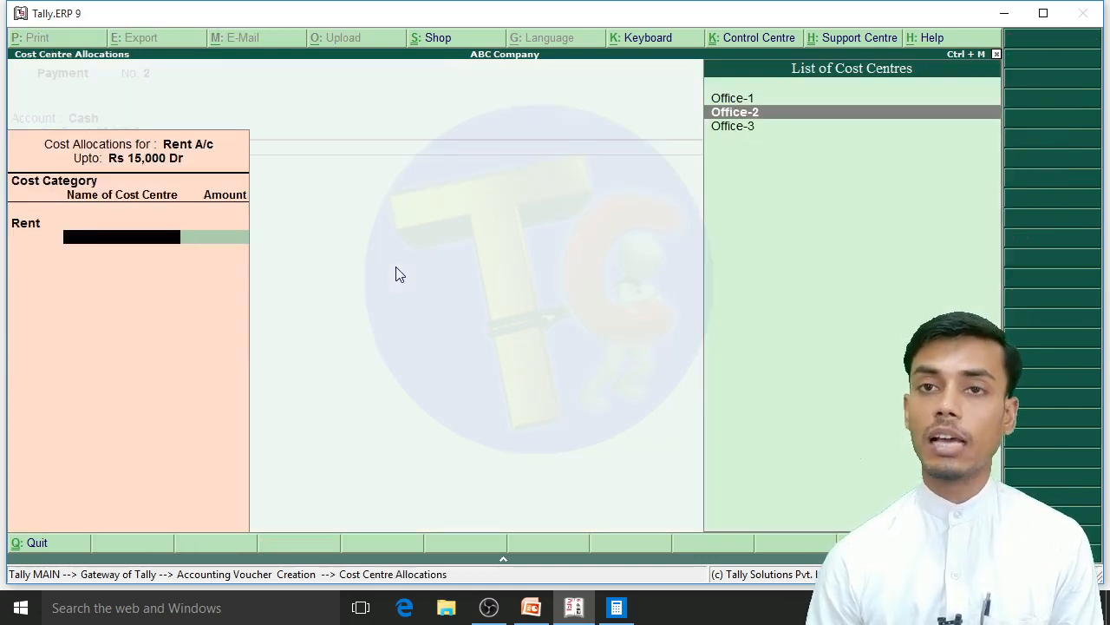
{"action": "key", "text": "Up"}
{"action": "key", "text": "Return"}
{"action": "type", "text": "8,00"}
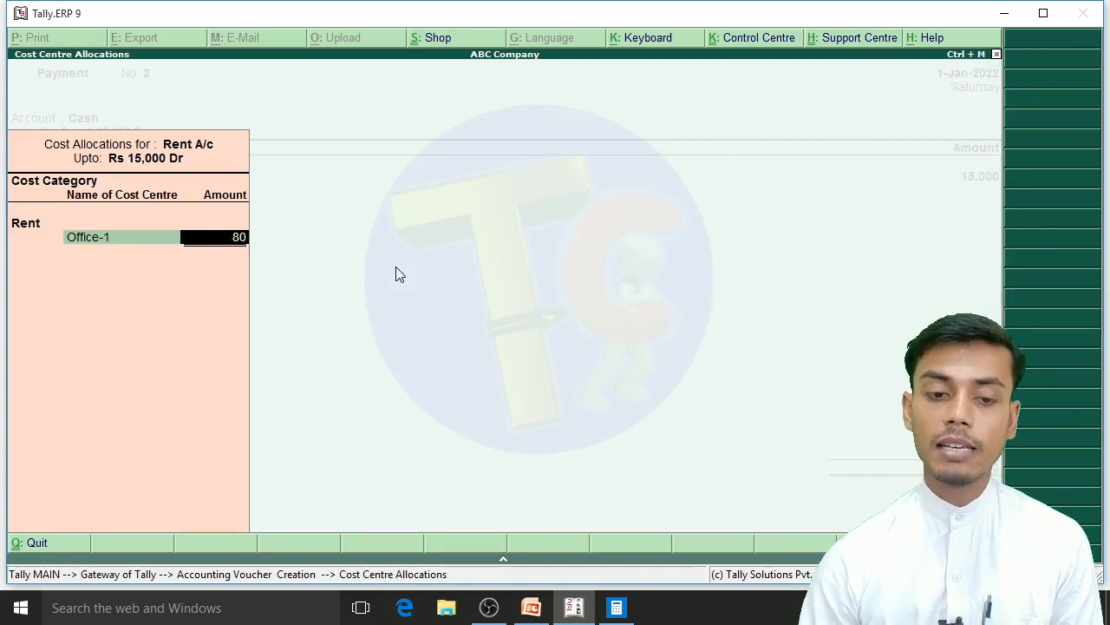
{"action": "type", "text": "00"}
{"action": "key", "text": "Return"}
Step: Allocate 4,000 of the rent to Office-2 and the remaining 3,000 to Office-3
{"action": "key", "text": "Down"}
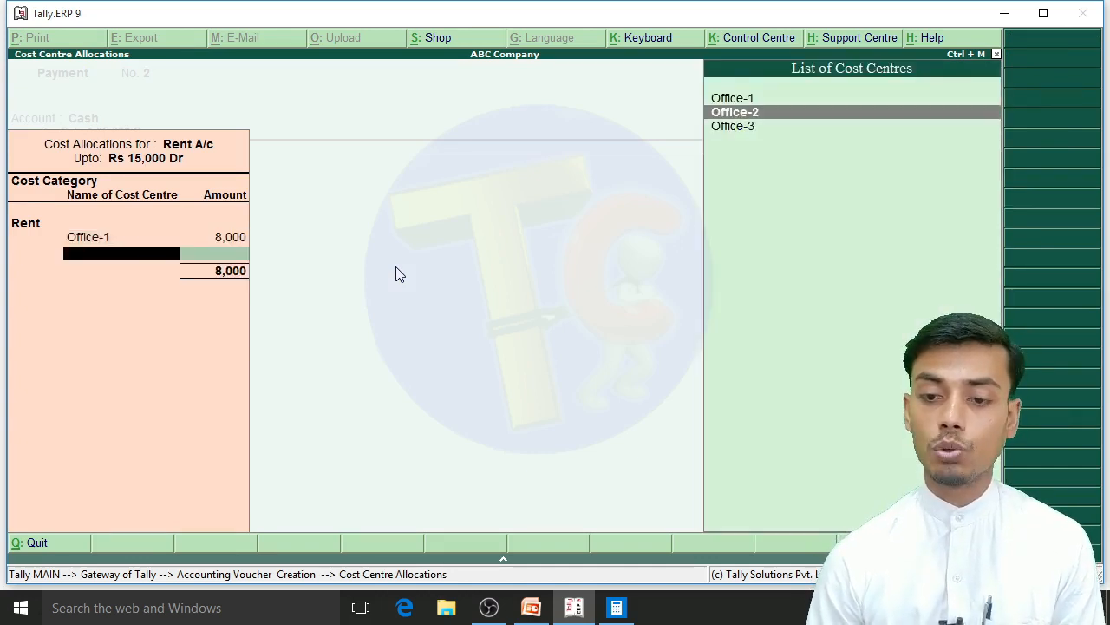
{"action": "key", "text": "Return"}
{"action": "type", "text": "4000"}
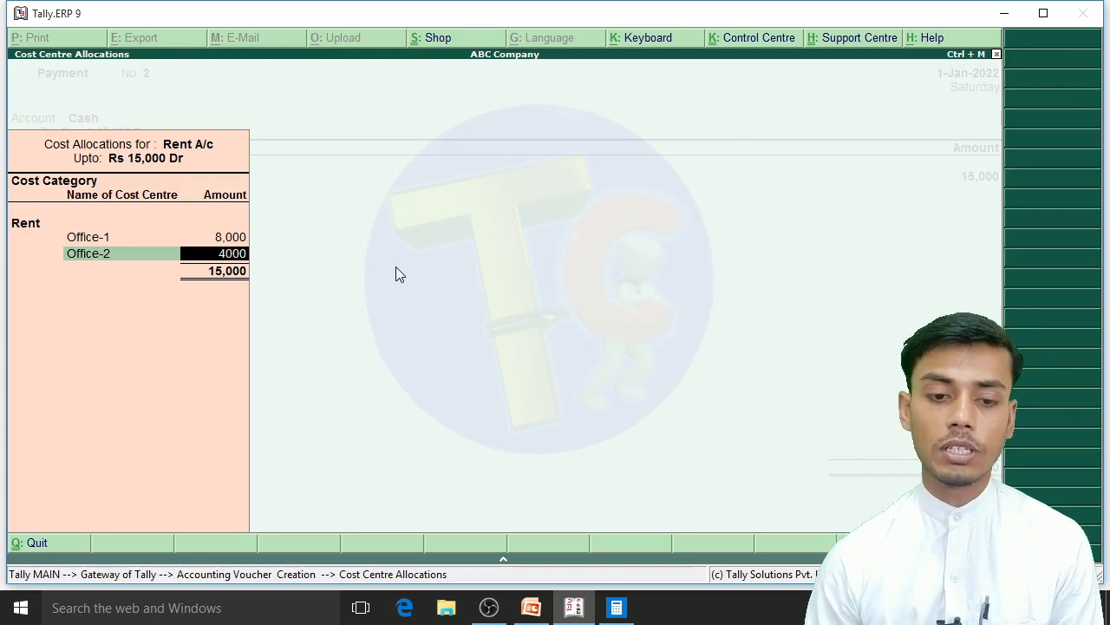
{"action": "key", "text": "Return"}
{"action": "key", "text": "Down"}
{"action": "key", "text": "Down"}
{"action": "key", "text": "Return"}
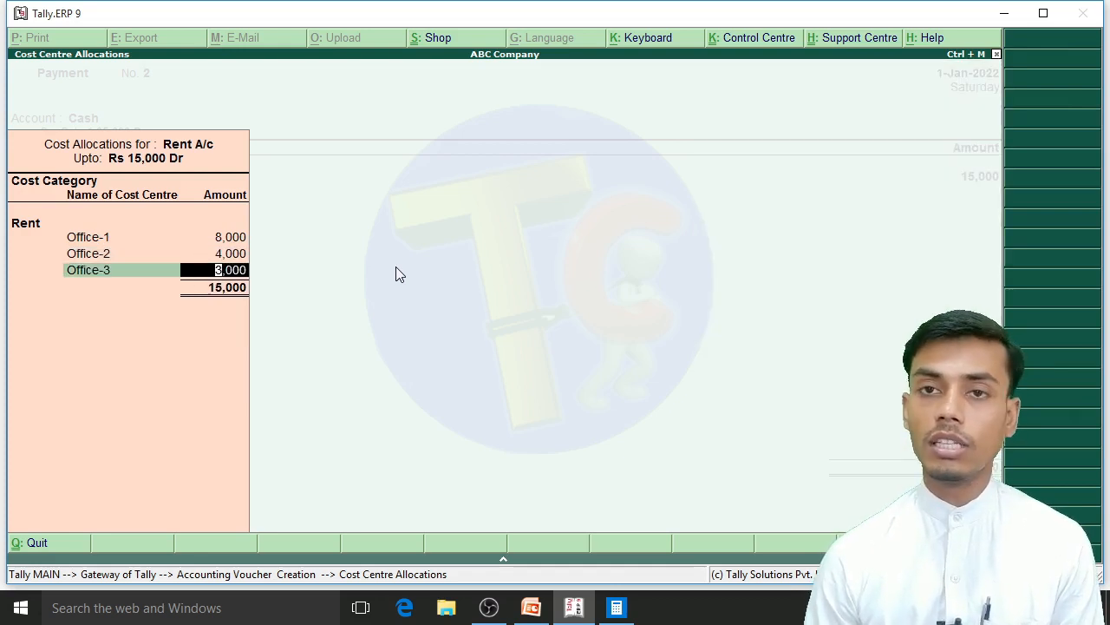
{"action": "key", "text": "Return"}
{"action": "key", "text": "Return"}
Step: Finish the cost allocation, save the rent payment voucher without a narration and leave voucher creation
{"action": "key", "text": "Return"}
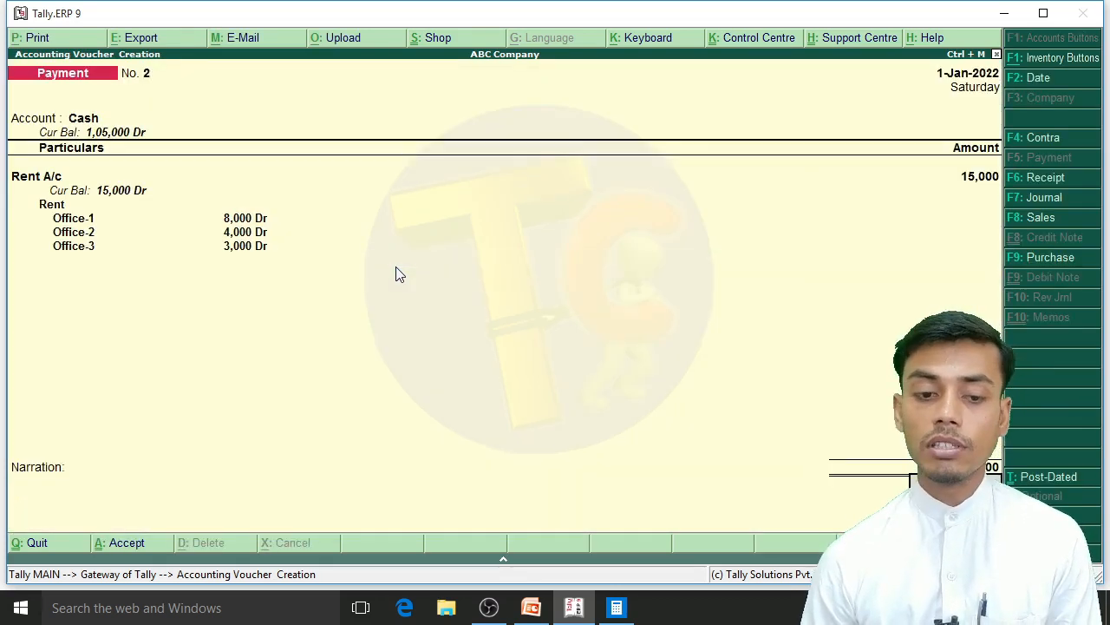
{"action": "key", "text": "Return"}
{"action": "key", "text": "Return"}
{"action": "key", "text": "Escape"}
{"action": "key", "text": "Escape"}
{"action": "key", "text": "Escape"}
Step: Display the cost centre Category Summary to review the Rent and Salary allocations
{"action": "key", "text": "Down"}
{"action": "key", "text": "Down"}
{"action": "key", "text": "Down"}
{"action": "key", "text": "Down"}
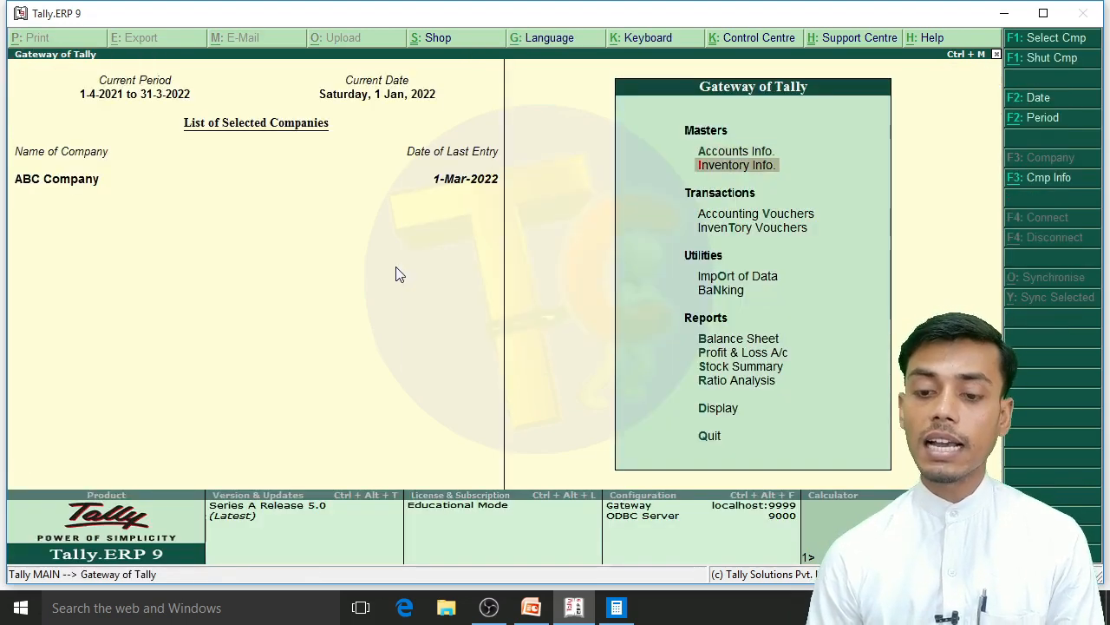
{"action": "key", "text": "Down"}
{"action": "key", "text": "Down"}
{"action": "key", "text": "Down"}
{"action": "key", "text": "Down"}
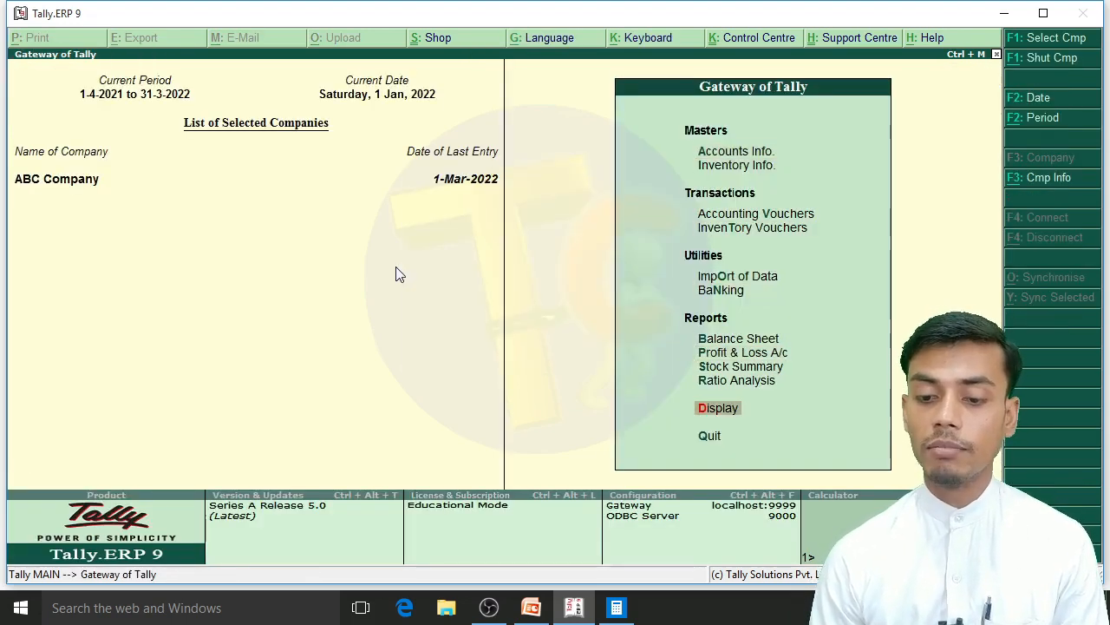
{"action": "key", "text": "Return"}
{"action": "key", "text": "Down"}
{"action": "key", "text": "Down"}
{"action": "key", "text": "Down"}
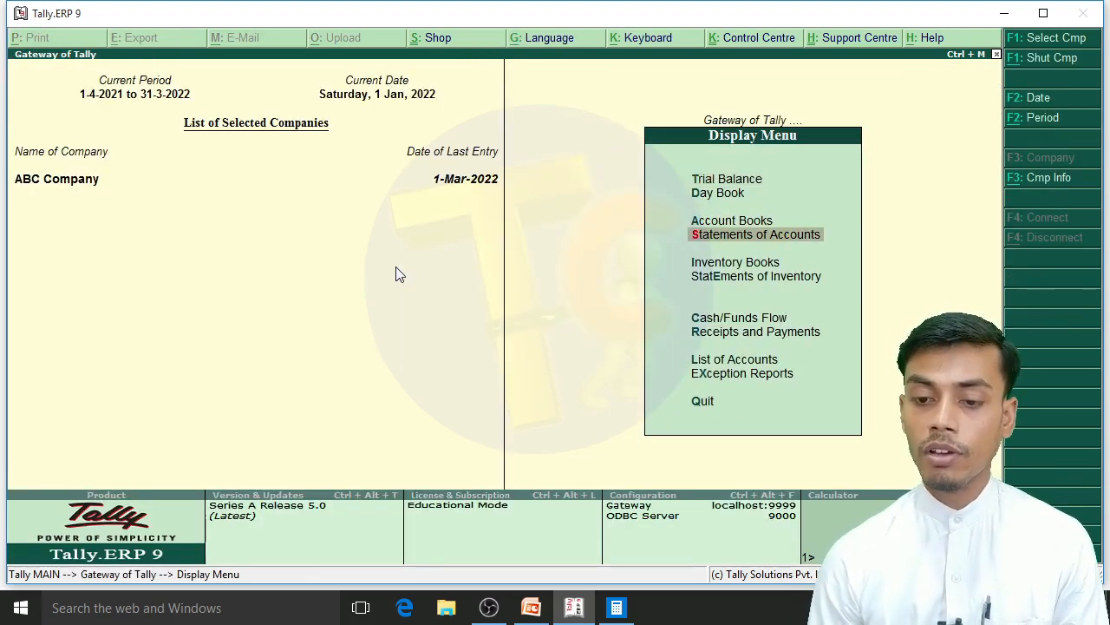
{"action": "key", "text": "Return"}
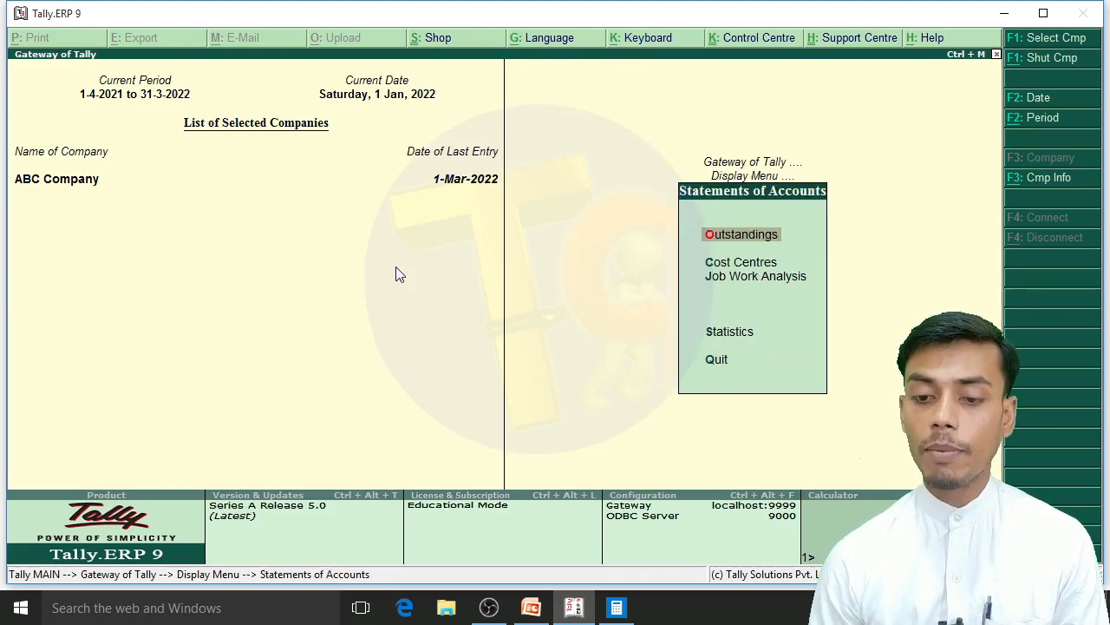
{"action": "key", "text": "Down"}
{"action": "key", "text": "Return"}
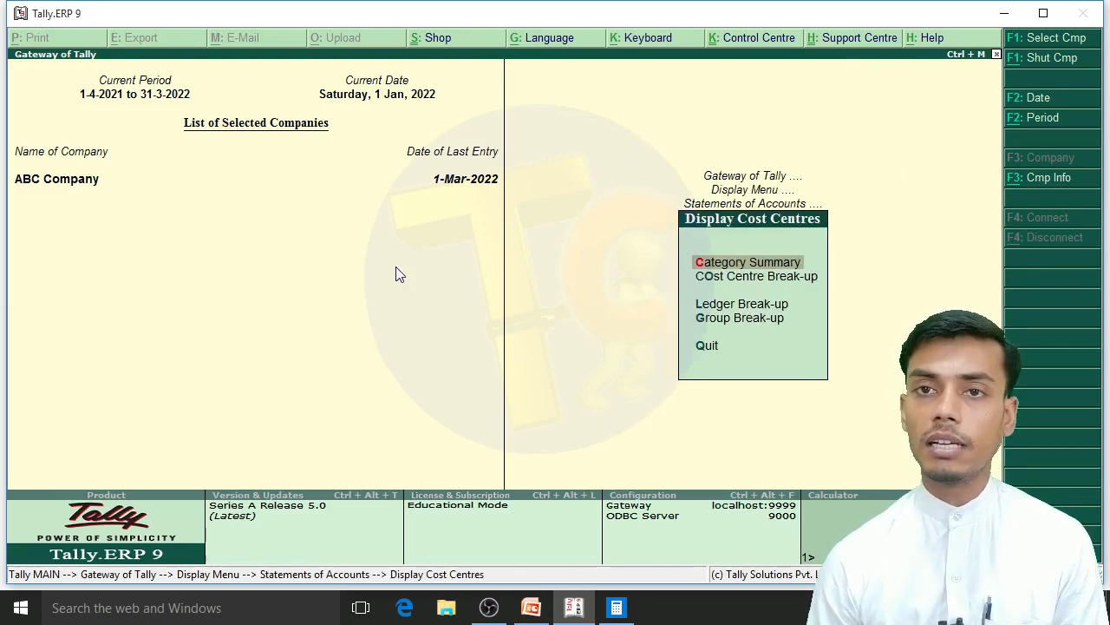
{"action": "key", "text": "Return"}
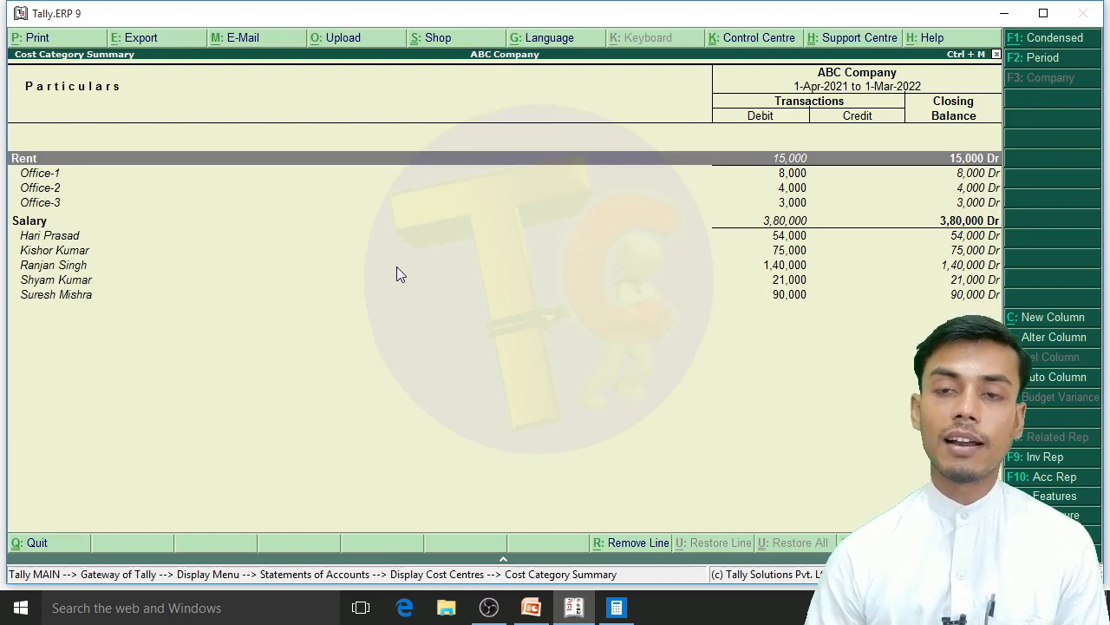
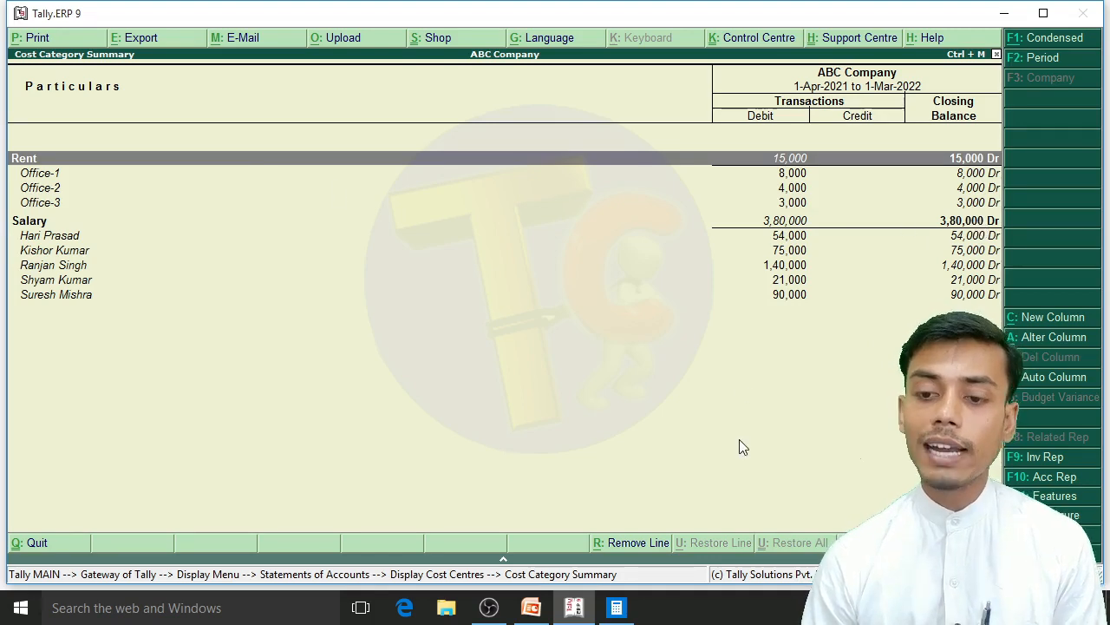
Step: Preview the Cost Category Summary printout at enlarged size, and close the preview and the report
{"action": "key", "text": "alt+p"}
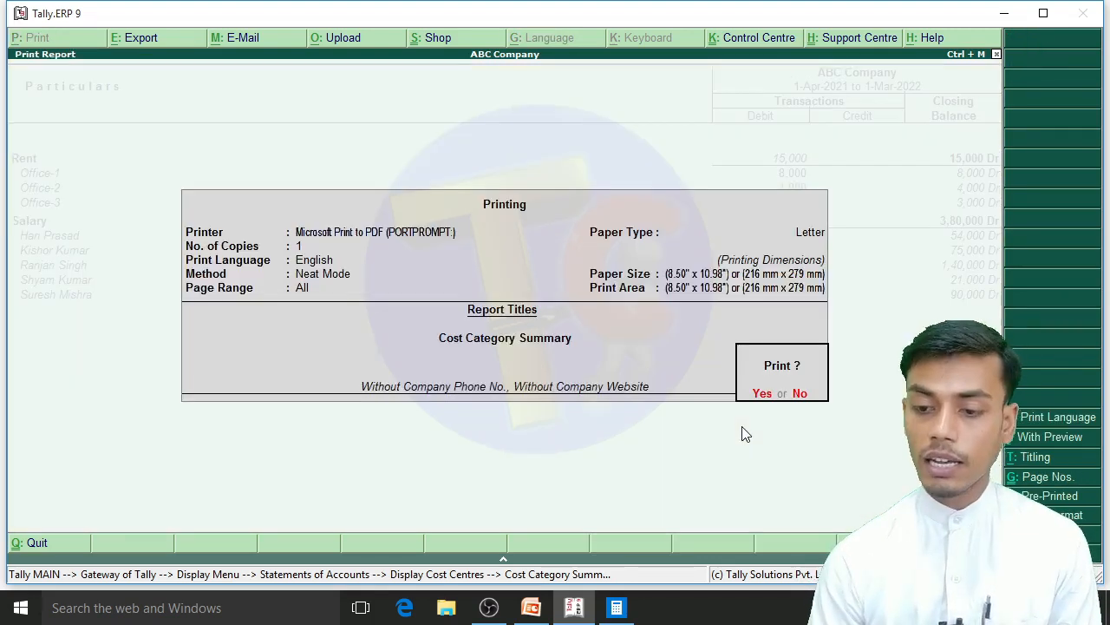
{"action": "key", "text": "alt+i"}
{"action": "key", "text": "Return"}
{"action": "key", "text": "alt+z"}
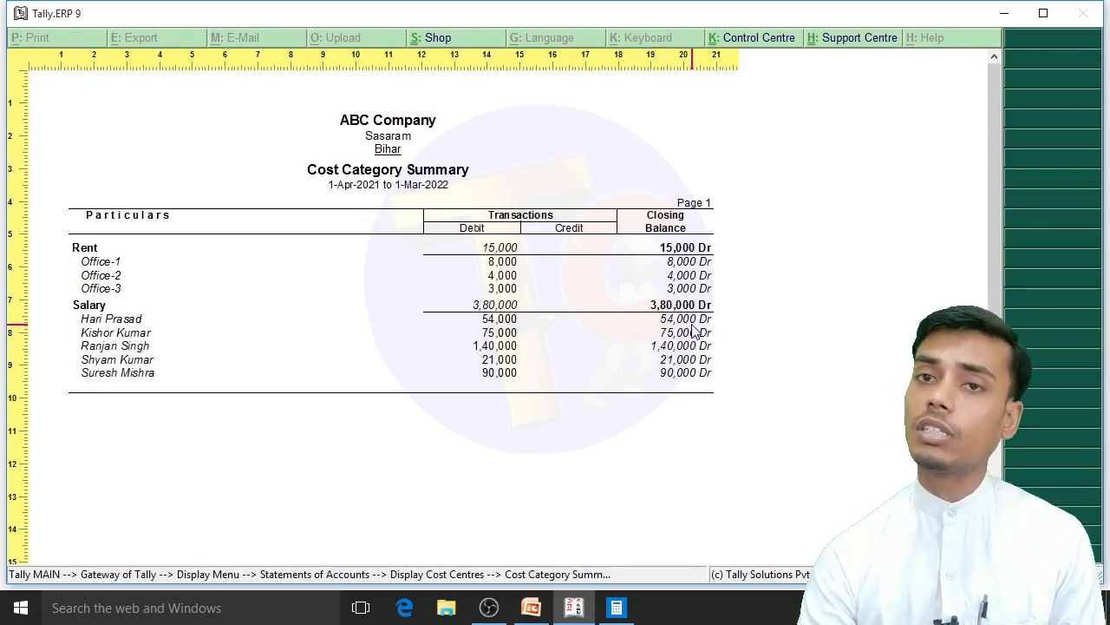
{"action": "key", "text": "Escape"}
{"action": "key", "text": "Escape"}
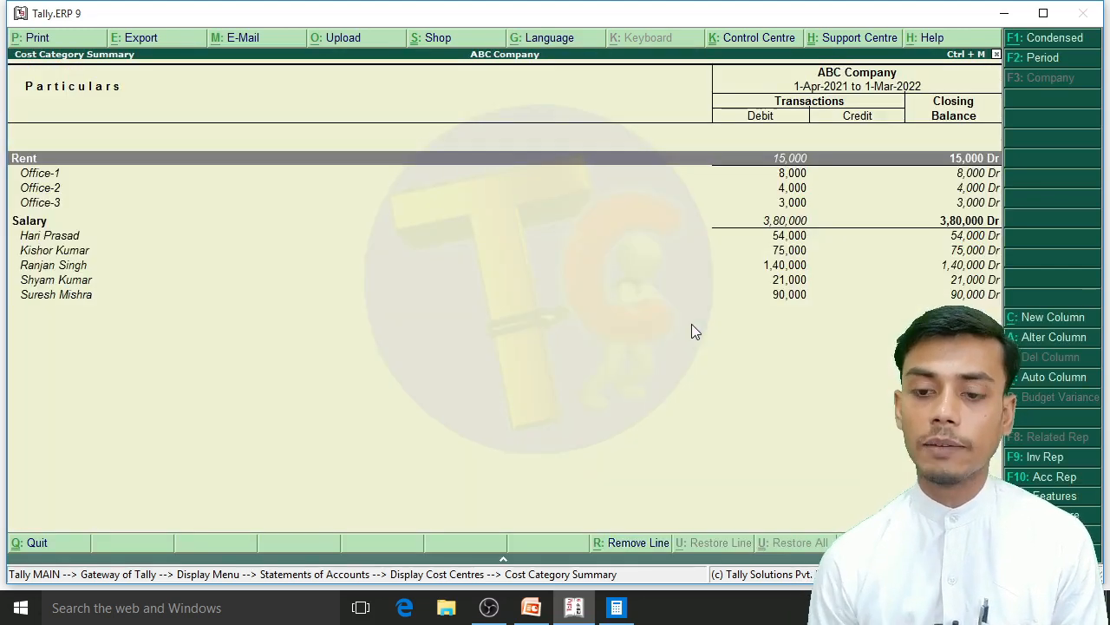
{"action": "key", "text": "Escape"}
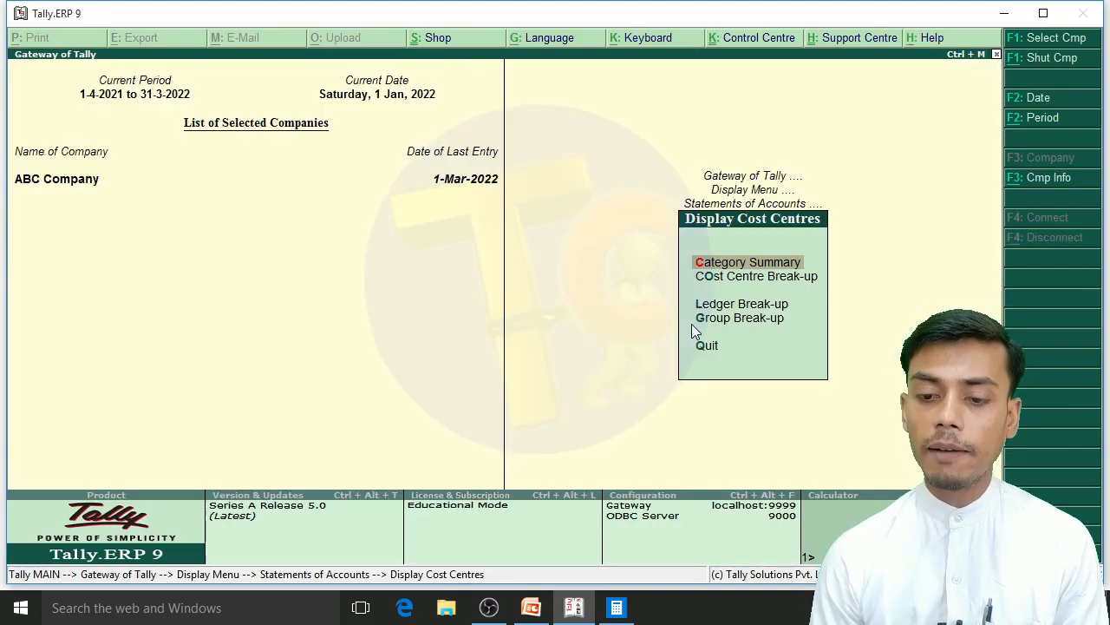
Step: Open the Cost Centre Break-up for the first Salary cost centre in the list
{"action": "key", "text": "Down"}
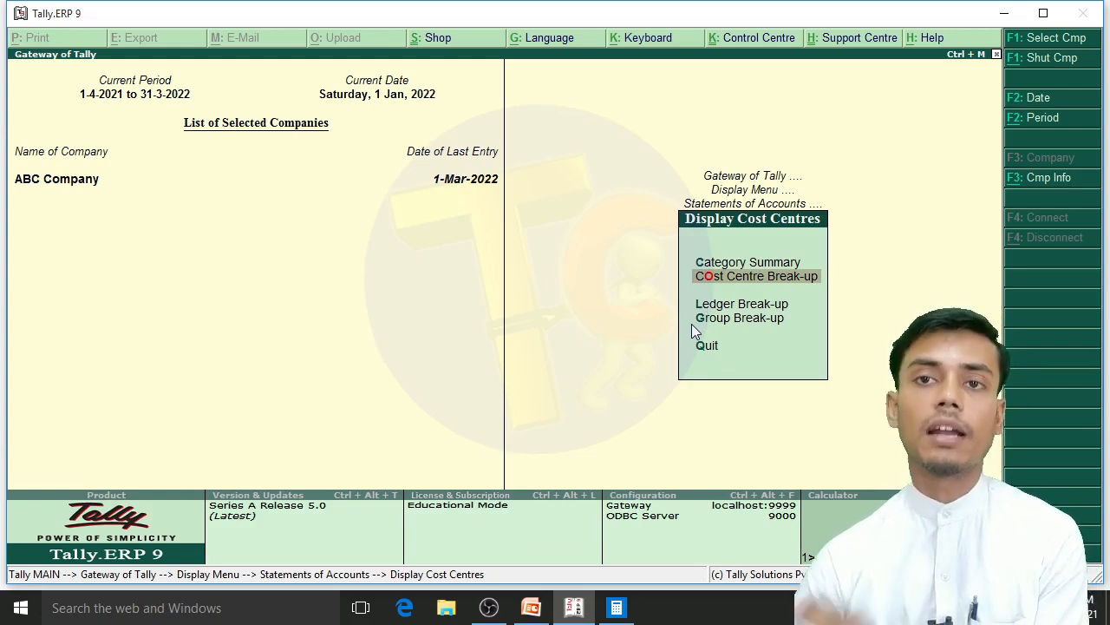
{"action": "key", "text": "Return"}
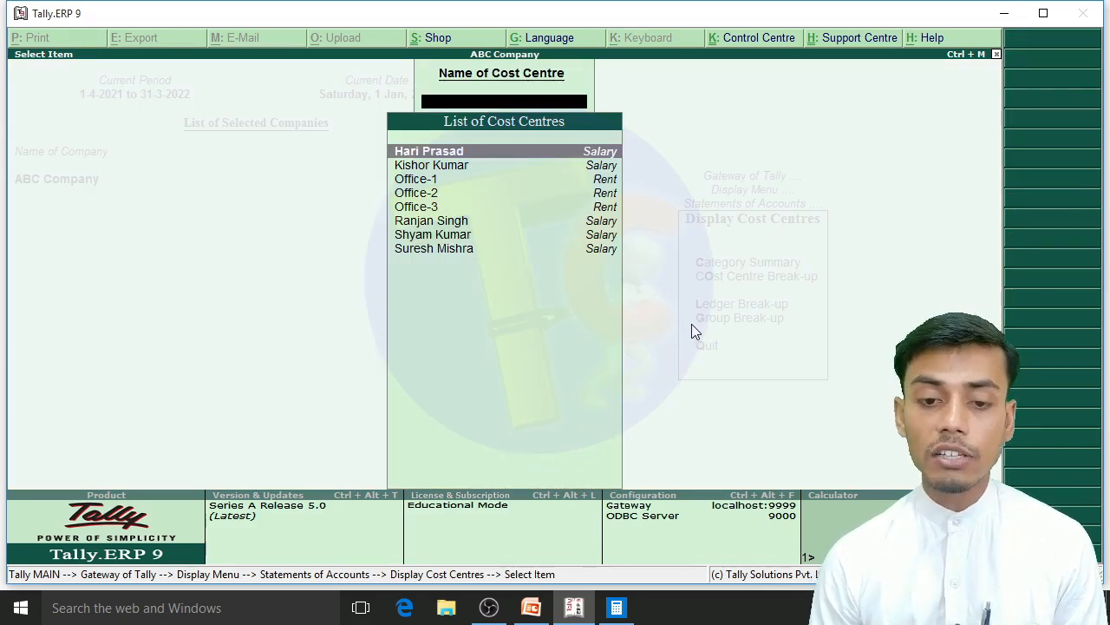
{"action": "key", "text": "Down"}
{"action": "key", "text": "Up"}
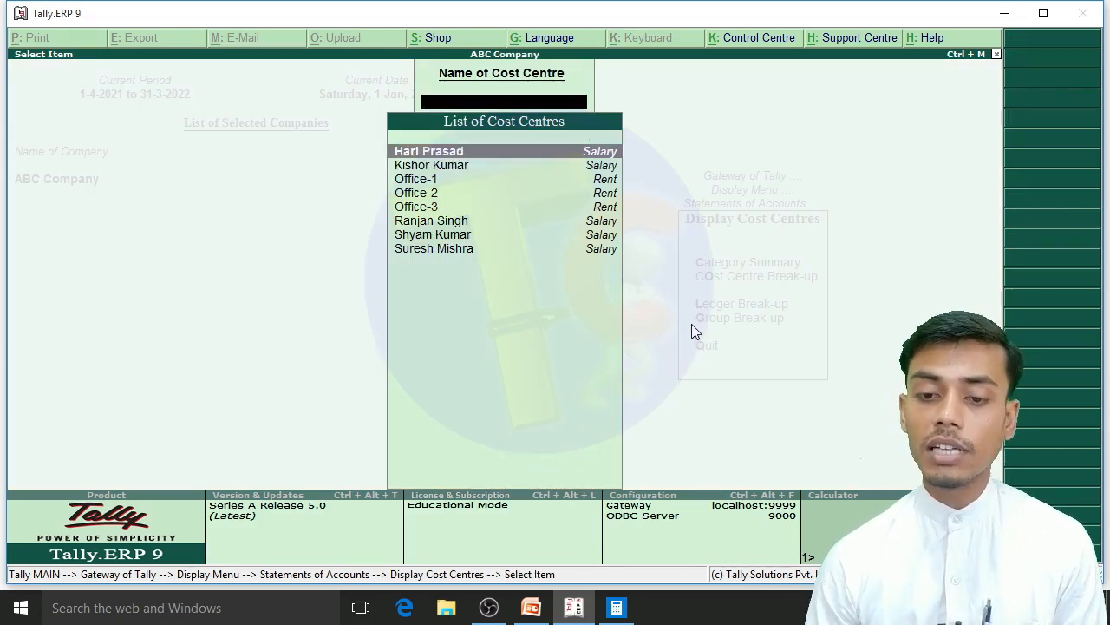
{"action": "key", "text": "Return"}
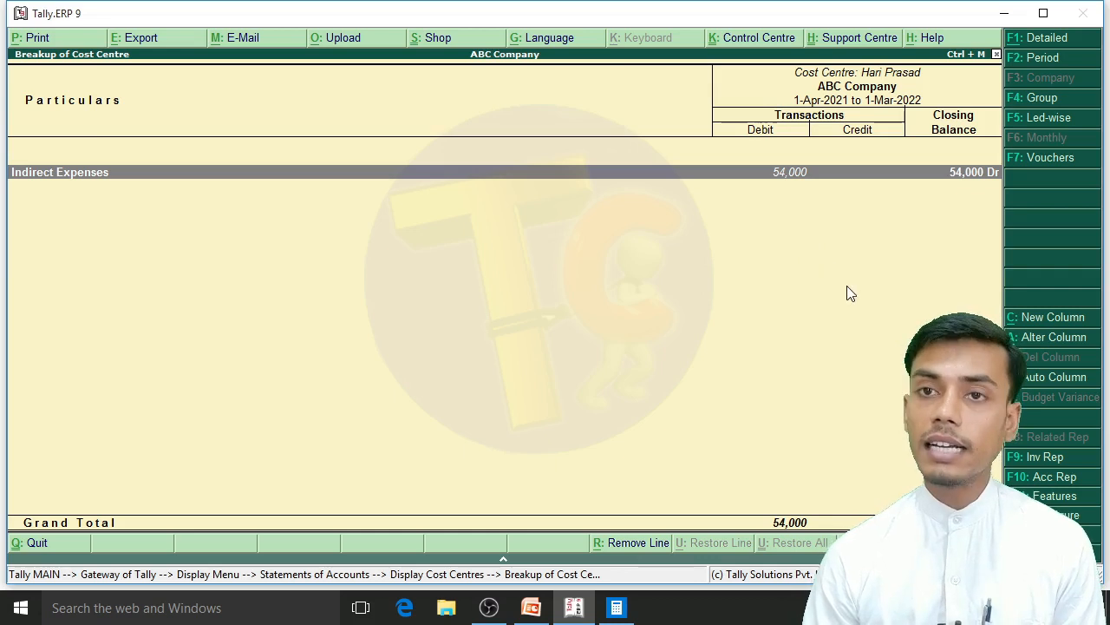
Step: Drill down through Indirect Expenses and Salary A/c to review this cost centre's January to March amounts, and return to the cost centre list
{"action": "key", "text": "Return"}
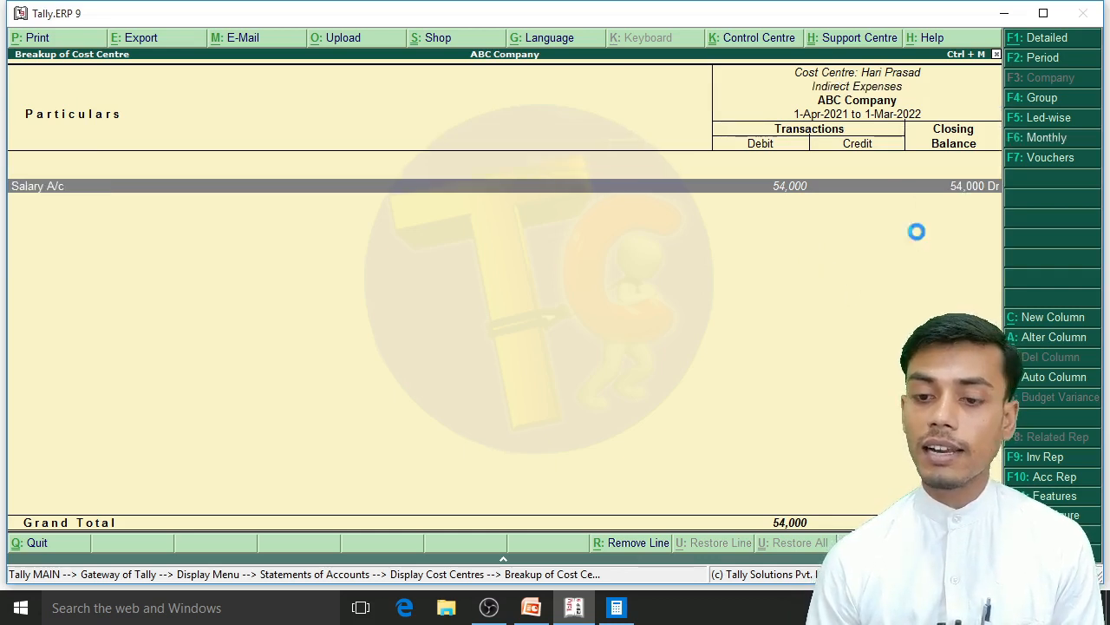
{"action": "key", "text": "Return"}
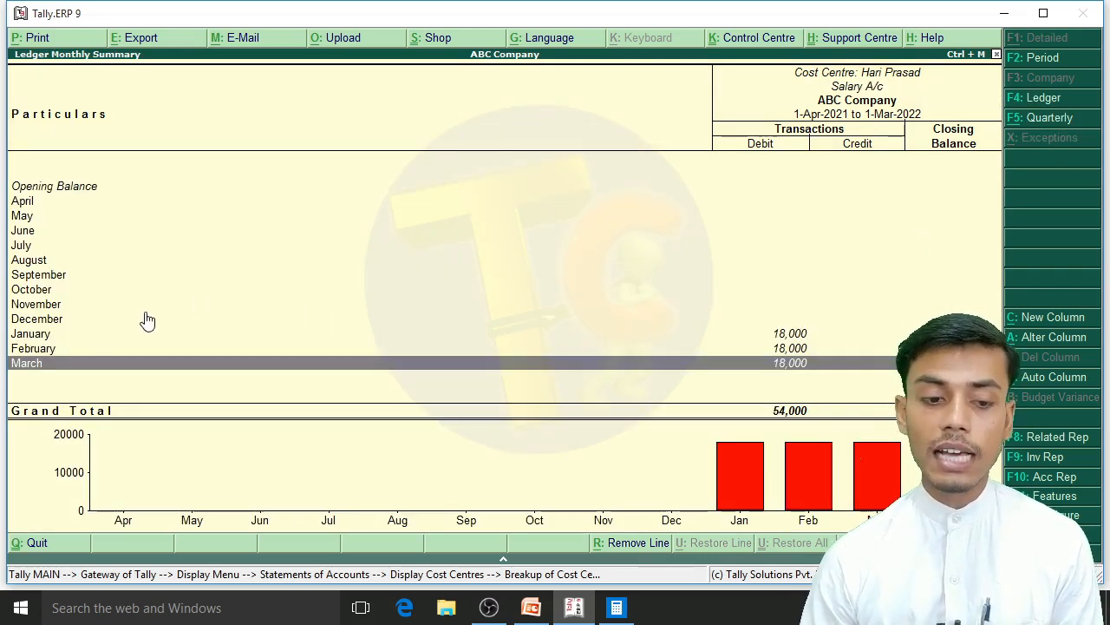
{"action": "key", "text": "Up"}
{"action": "key", "text": "Up"}
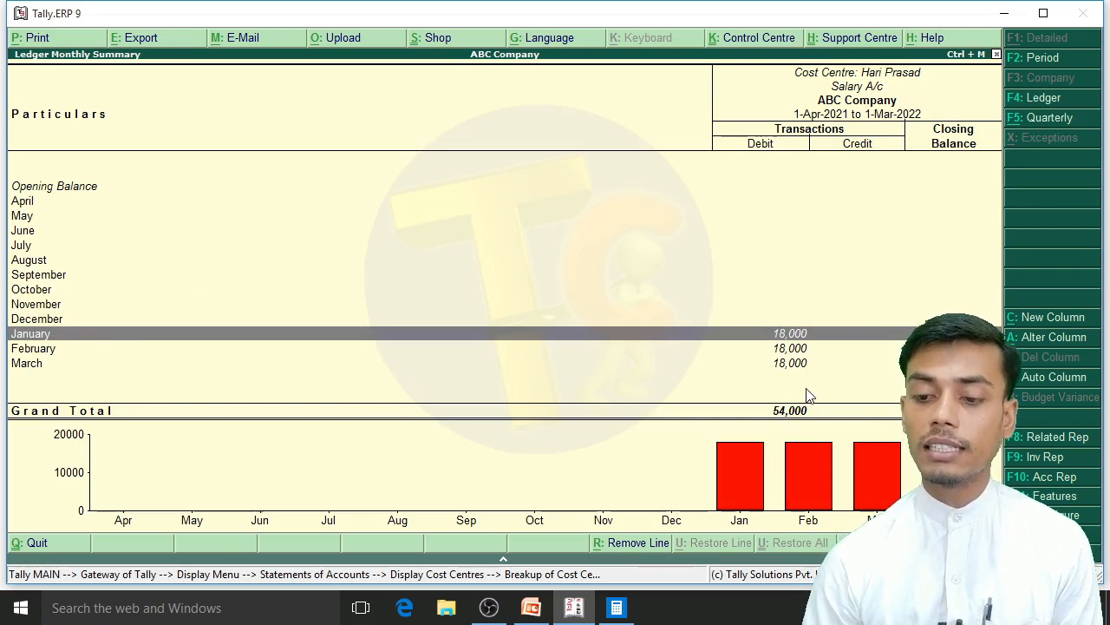
{"action": "key", "text": "Down"}
{"action": "key", "text": "Down"}
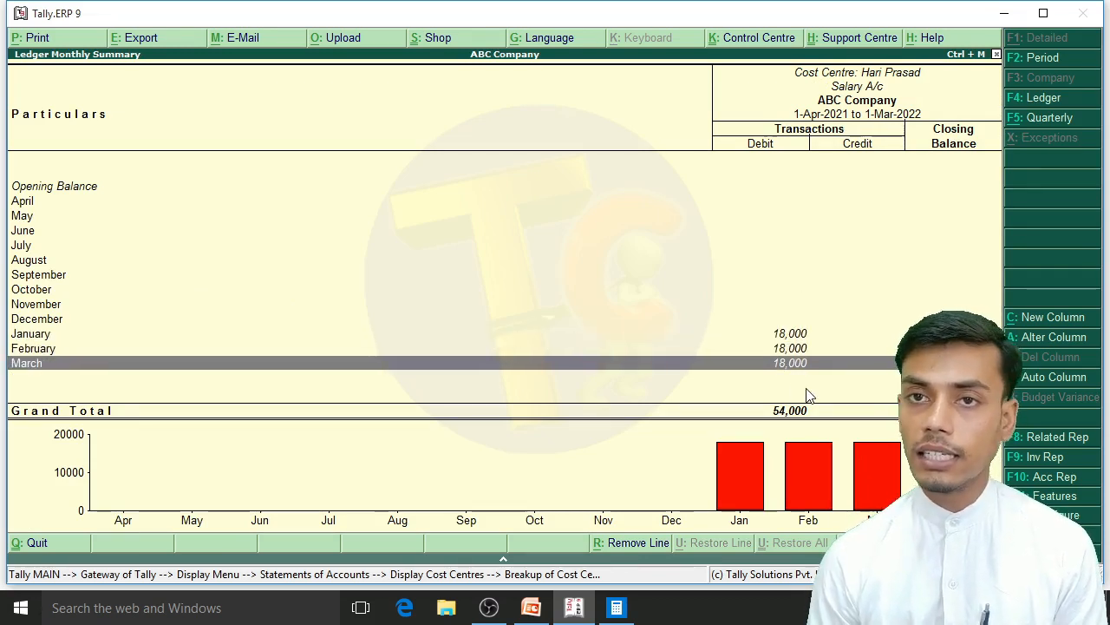
{"action": "key", "text": "Escape"}
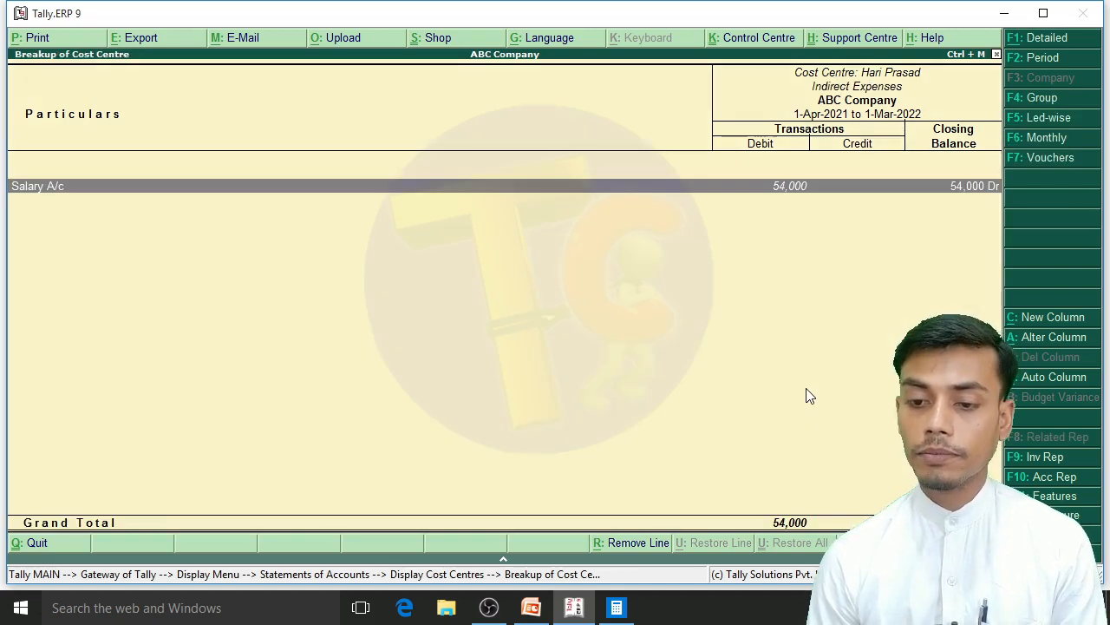
{"action": "key", "text": "Escape"}
{"action": "key", "text": "Escape"}
Step: Review the Salary A/c monthly summary of the second Salary cost centre in the list, and return to the list
{"action": "key", "text": "Down"}
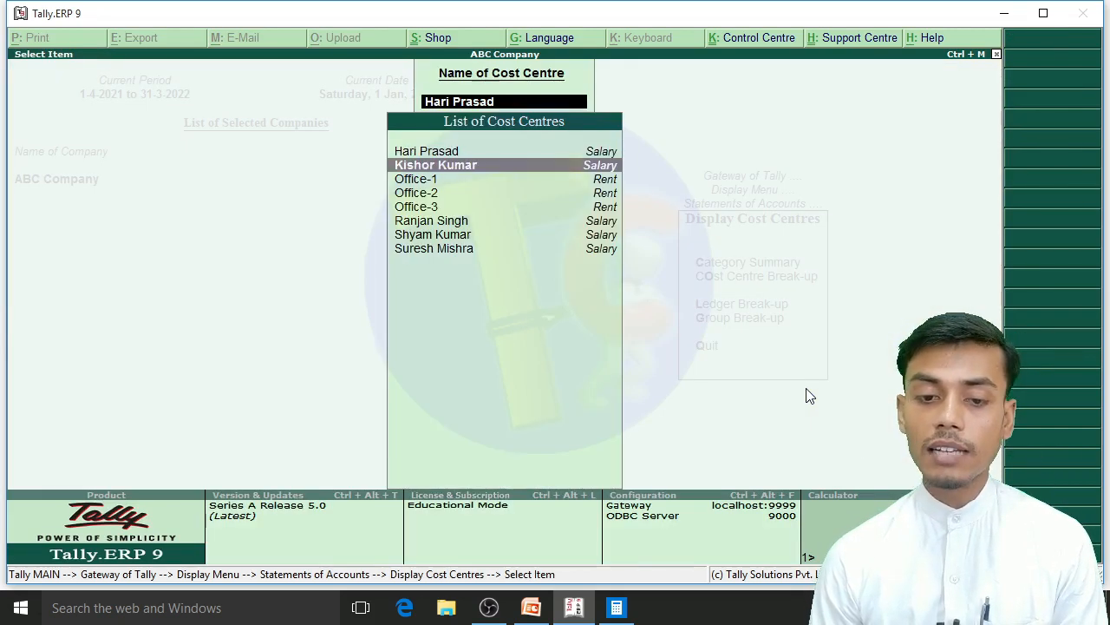
{"action": "key", "text": "Return"}
{"action": "key", "text": "Return"}
{"action": "key", "text": "Return"}
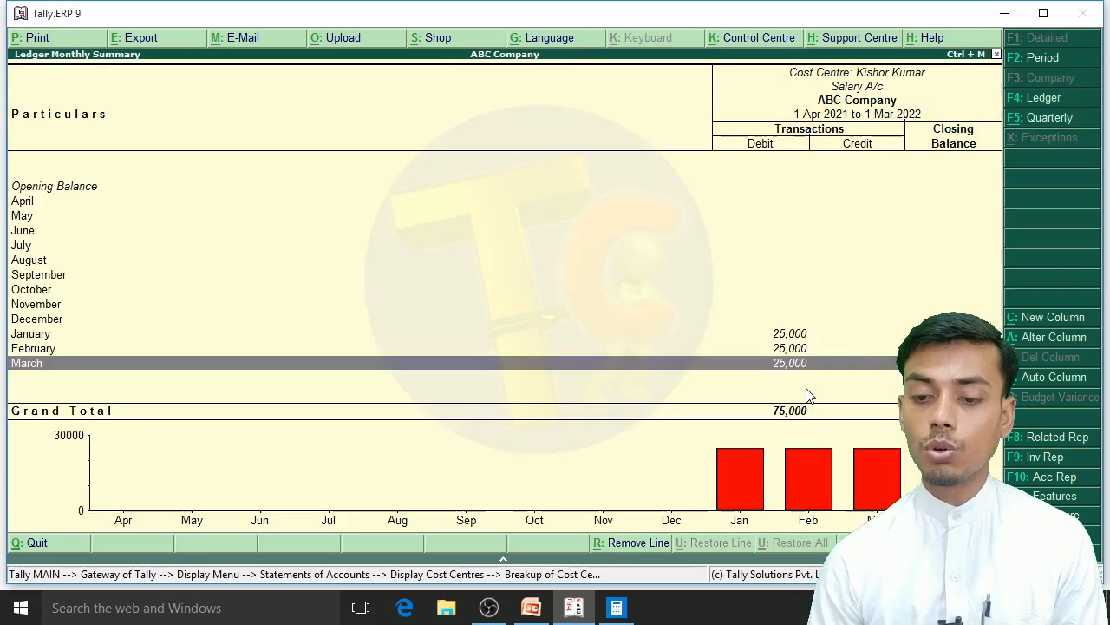
{"action": "key", "text": "Up"}
{"action": "key", "text": "Up"}
{"action": "key", "text": "Down"}
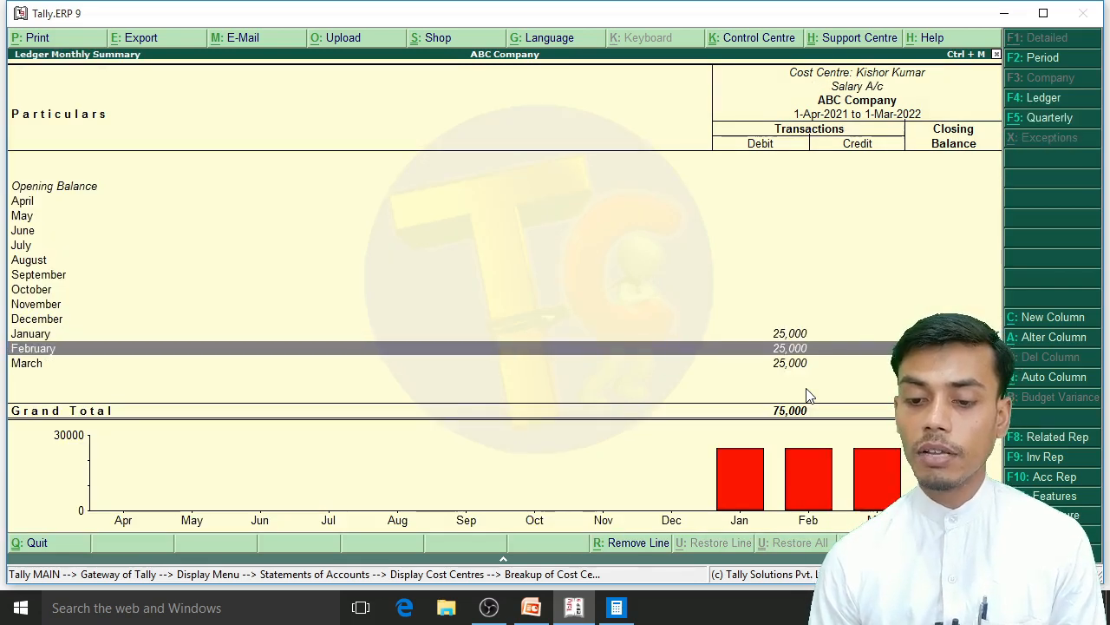
{"action": "key", "text": "Down"}
{"action": "key", "text": "Escape"}
{"action": "key", "text": "Escape"}
{"action": "key", "text": "Escape"}
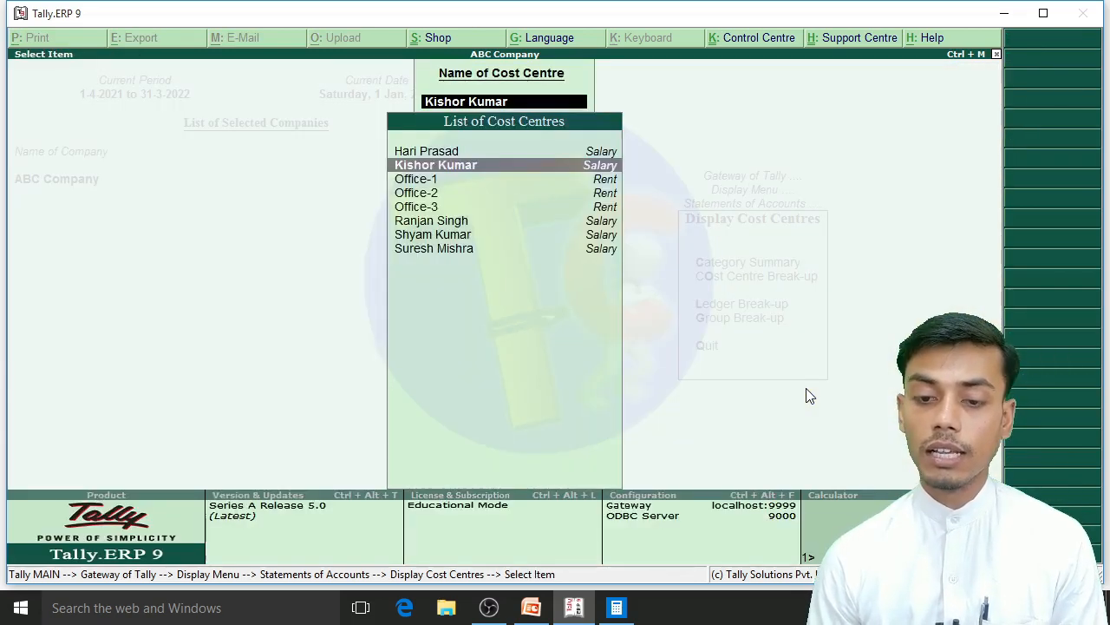
Step: Drill down to the Salary A/c monthly summary of the cost centre listed directly after Office-3 and review January to March
{"action": "key", "text": "Down"}
{"action": "key", "text": "Down"}
{"action": "key", "text": "Down"}
{"action": "key", "text": "Down"}
{"action": "key", "text": "Return"}
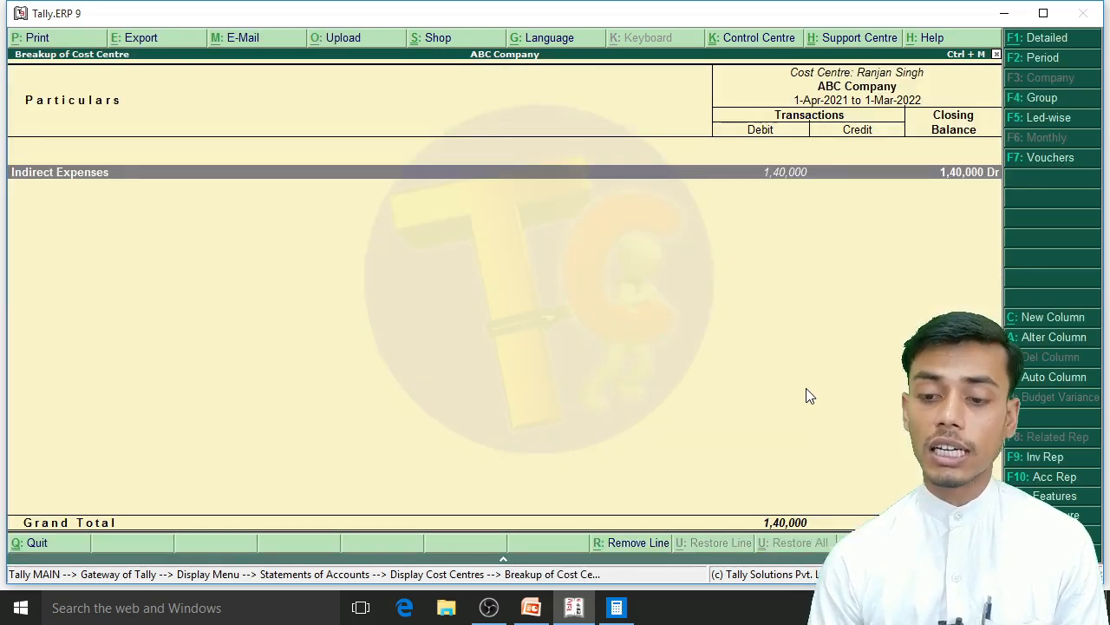
{"action": "key", "text": "Return"}
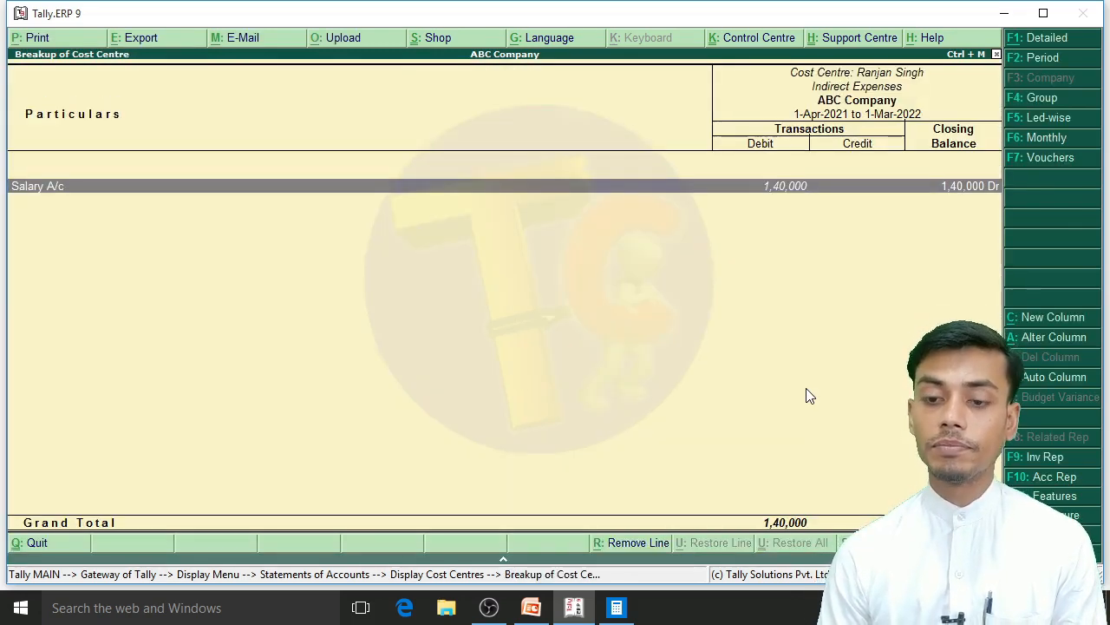
{"action": "key", "text": "Return"}
{"action": "key", "text": "Up"}
{"action": "key", "text": "Up"}
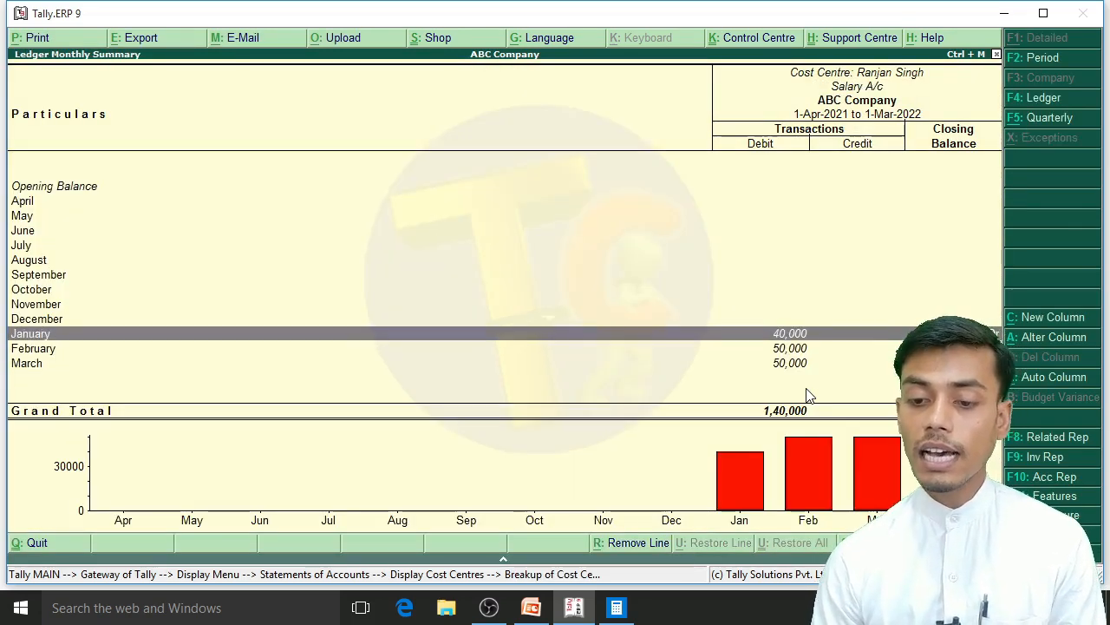
{"action": "key", "text": "Down"}
{"action": "key", "text": "Down"}
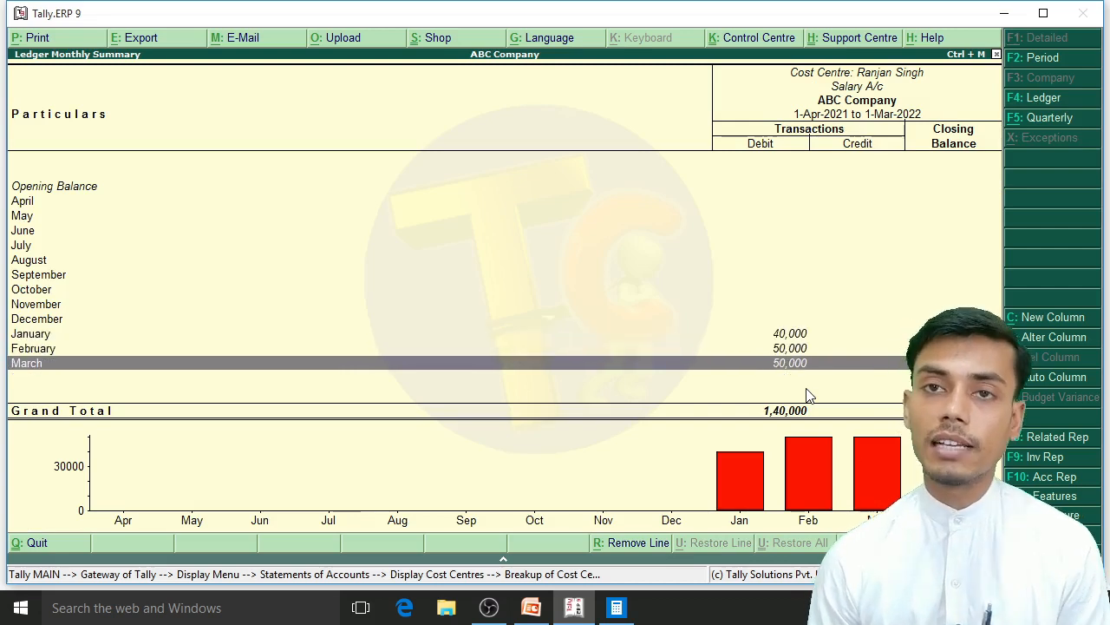
Step: Preview the enlarged printout of this Salary A/c monthly summary, and close the preview and the cost centre break-up
{"action": "key", "text": "alt+p"}
{"action": "key", "text": "Return"}
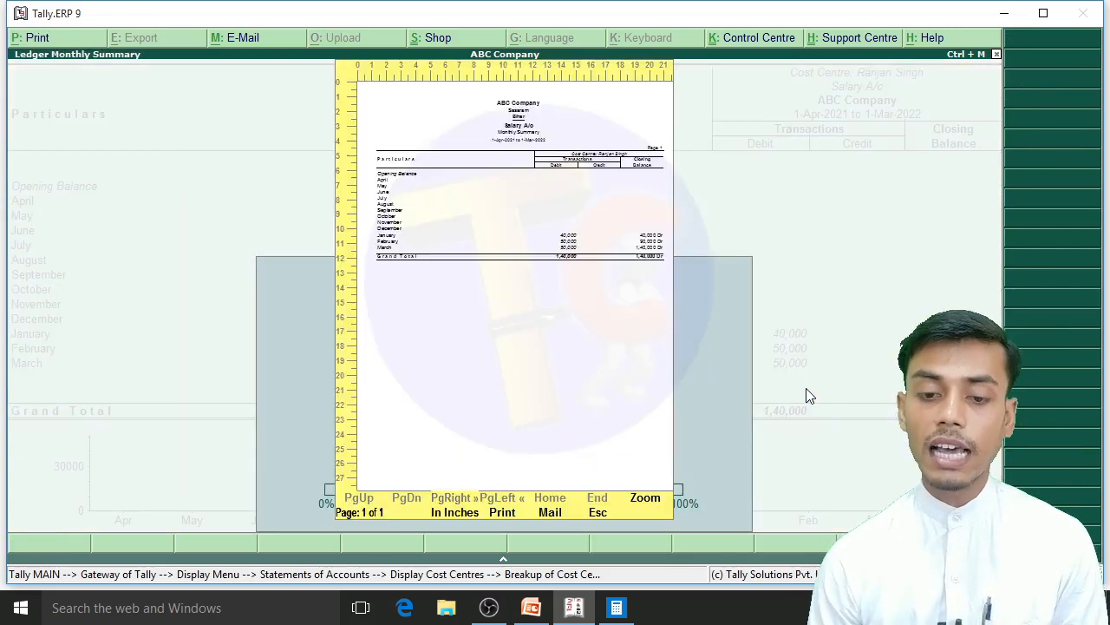
{"action": "key", "text": "Return"}
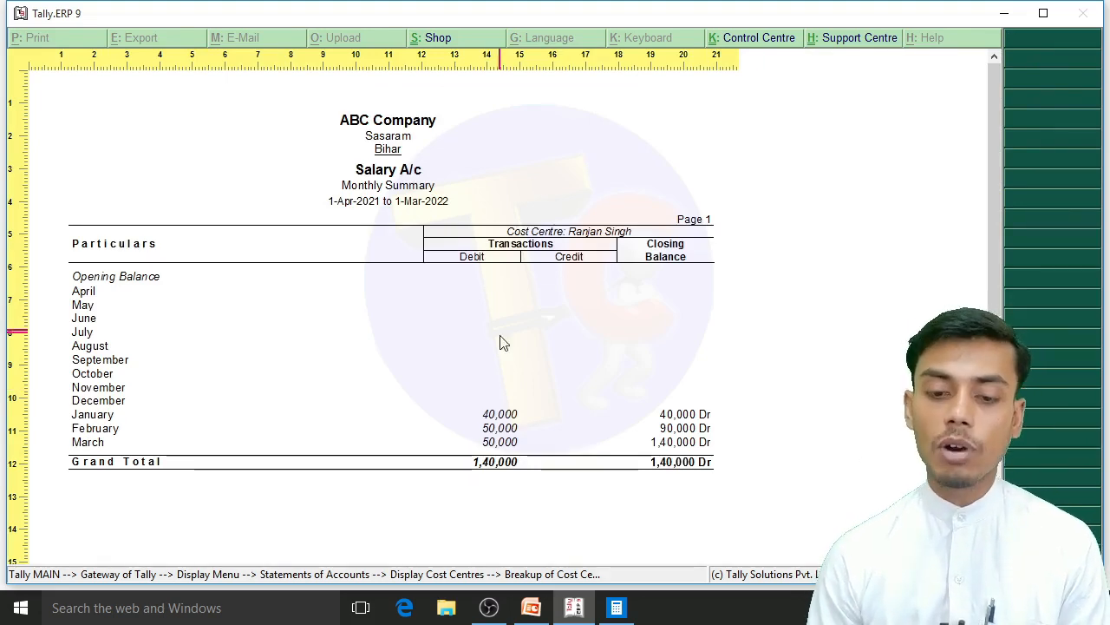
{"action": "key", "text": "Escape"}
{"action": "key", "text": "Escape"}
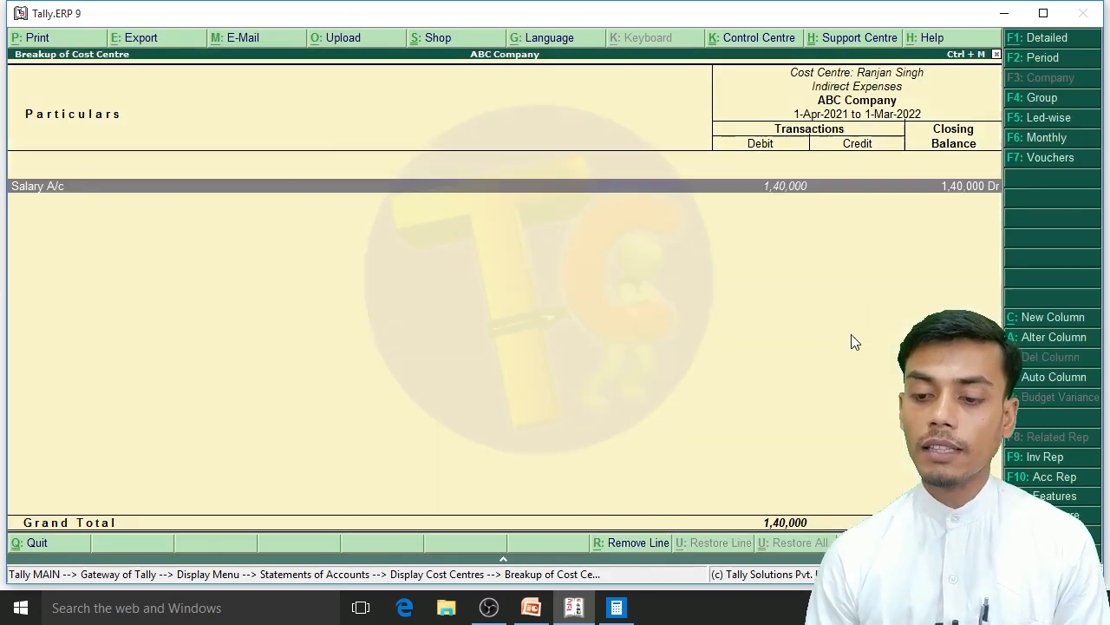
{"action": "key", "text": "Escape"}
{"action": "key", "text": "Escape"}
{"action": "key", "text": "Escape"}
{"action": "key", "text": "Escape"}
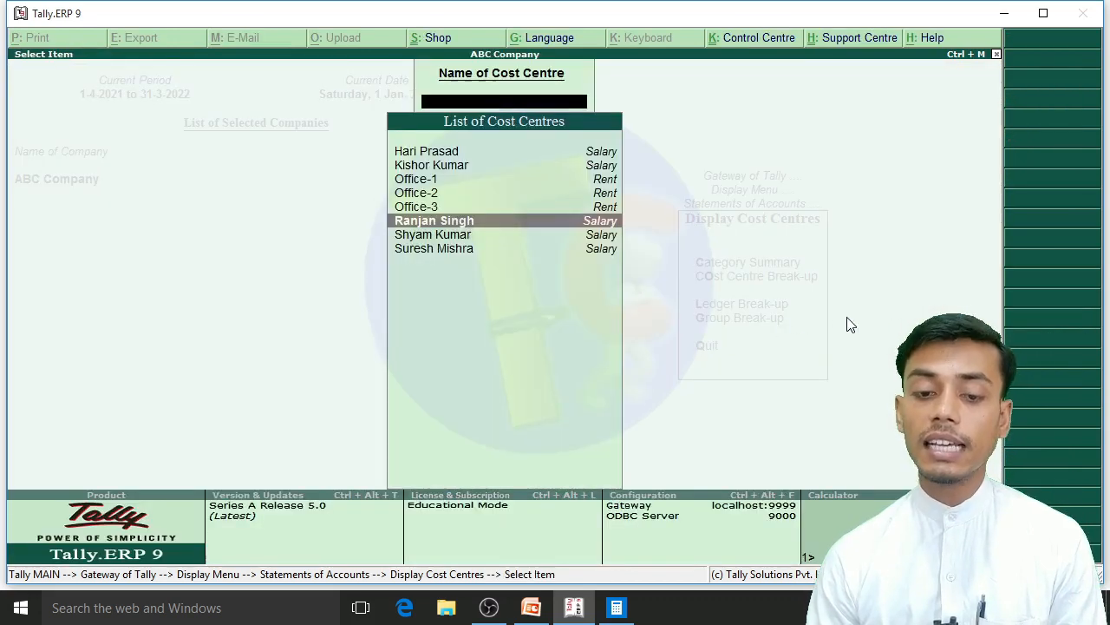
{"action": "key", "text": "Return"}
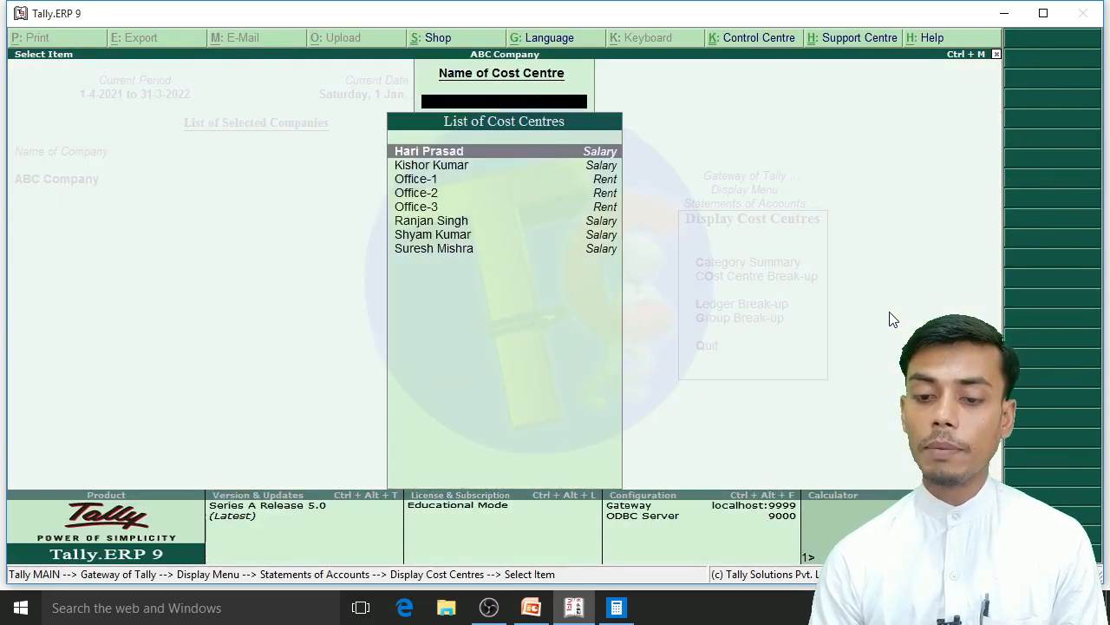
{"action": "key", "text": "Down"}
{"action": "key", "text": "Down"}
{"action": "key", "text": "Down"}
{"action": "key", "text": "Escape"}
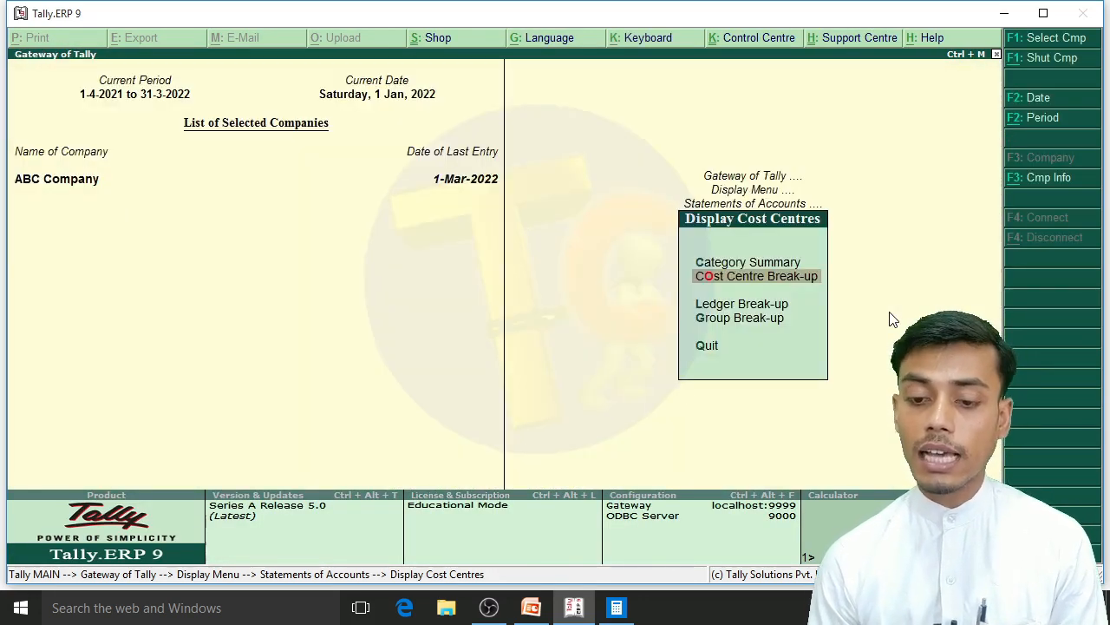
Step: Display the Category Summary, condense it to the Rent and Salary categories, and restore the detailed view
{"action": "key", "text": "Up"}
{"action": "key", "text": "Return"}
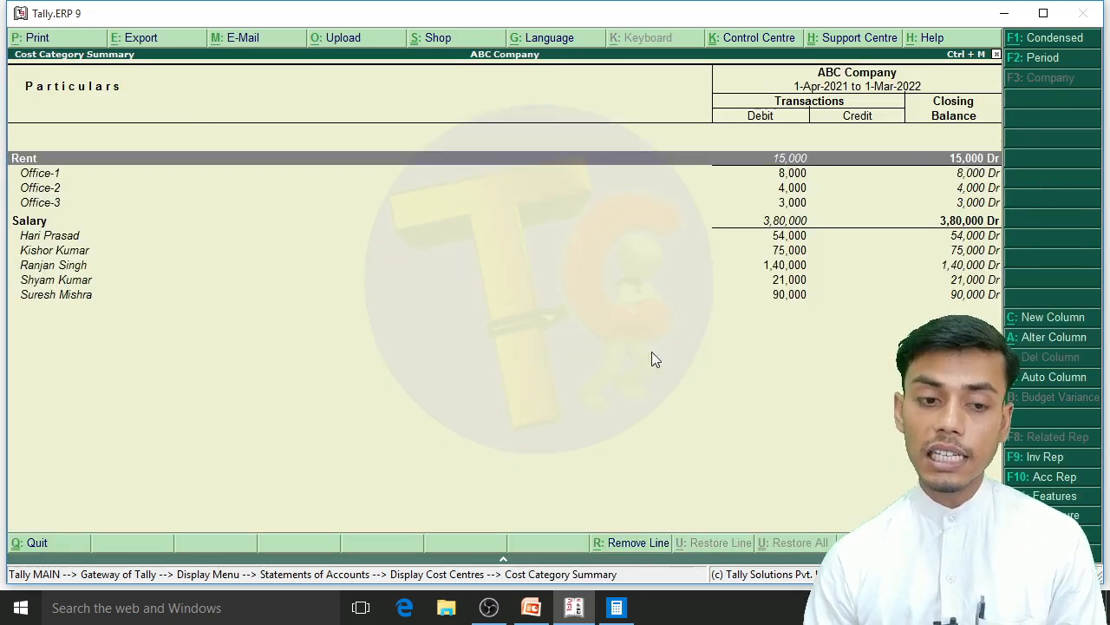
{"action": "key", "text": "alt+F1"}
{"action": "key", "text": "alt+F1"}
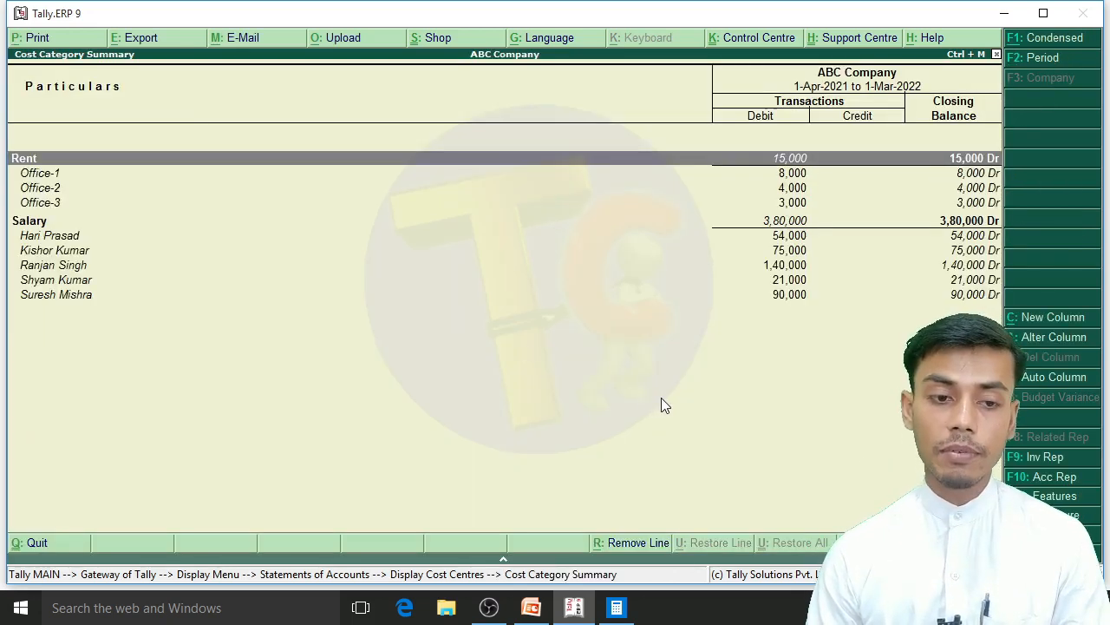
{"action": "key", "text": "alt+F1"}
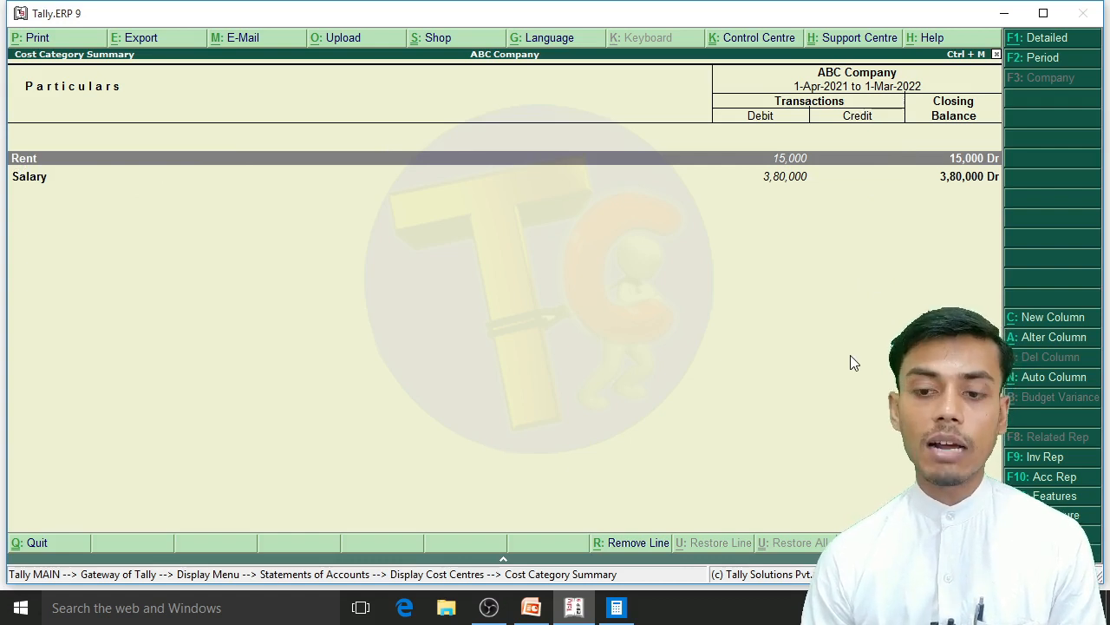
{"action": "key", "text": "alt+F1"}
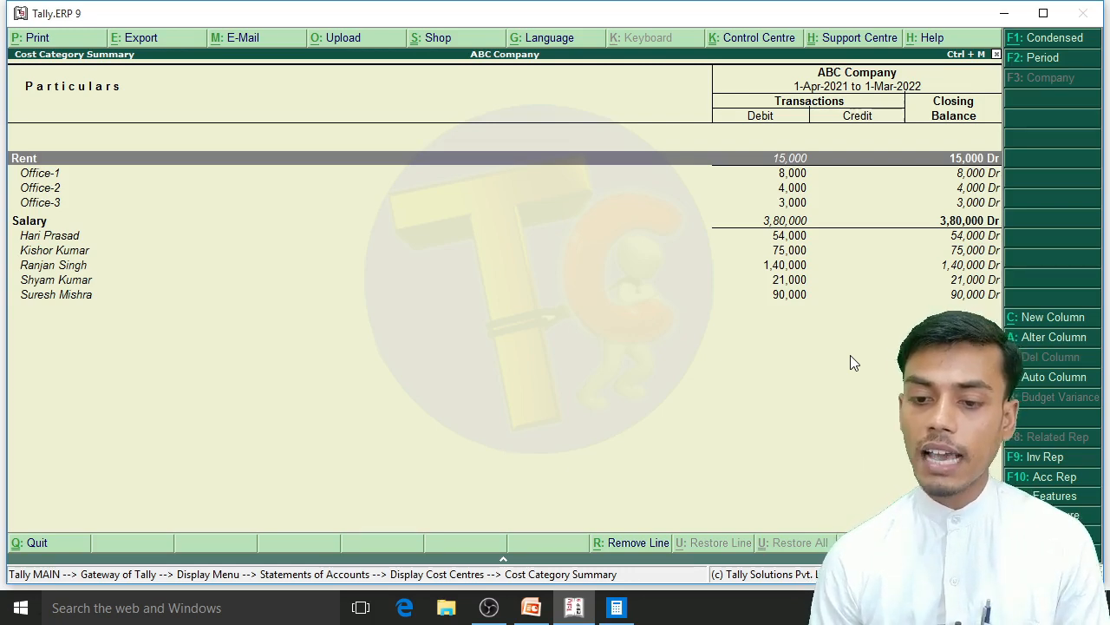
Step: Display the Ledger Break-up of Salary A/c to review its cost centre allocations
{"action": "key", "text": "Escape"}
{"action": "key", "text": "Down"}
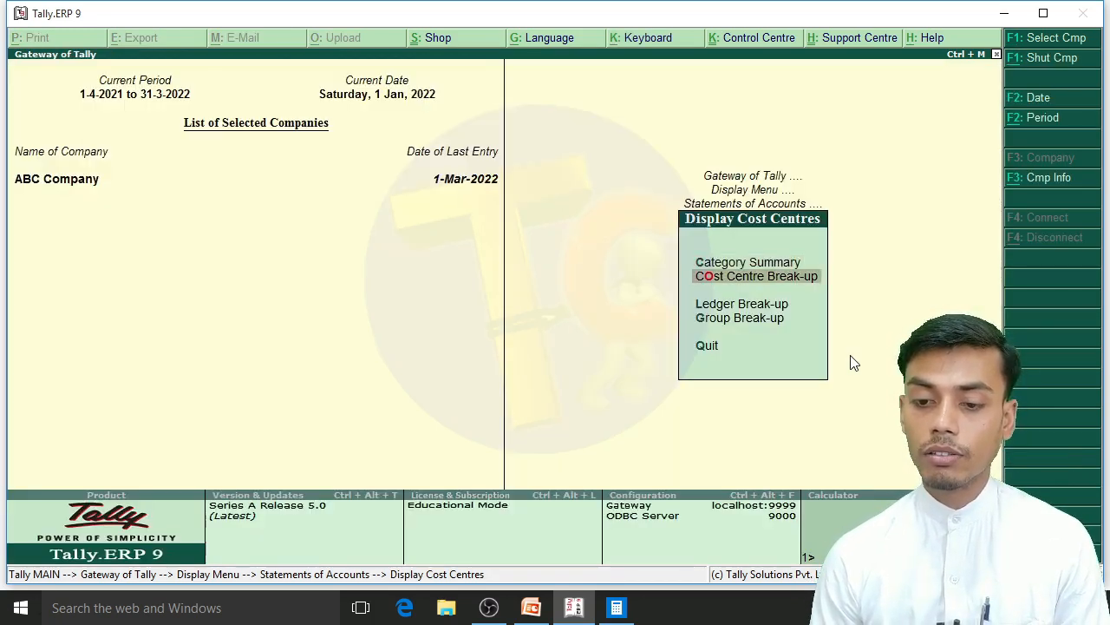
{"action": "key", "text": "Down"}
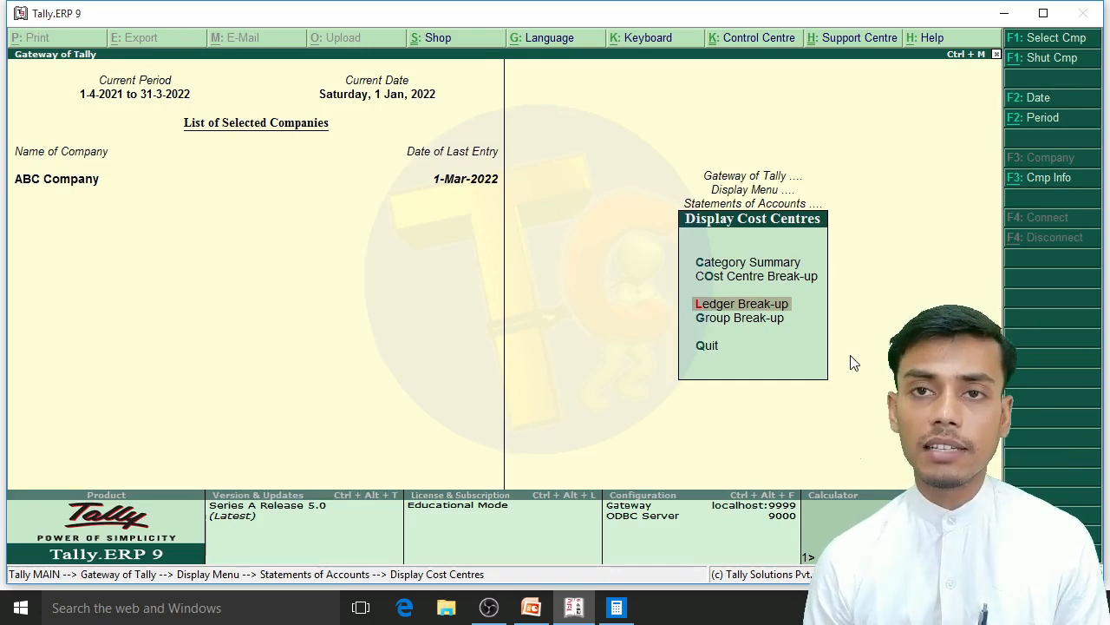
{"action": "key", "text": "Return"}
{"action": "key", "text": "Down"}
{"action": "key", "text": "Down"}
{"action": "key", "text": "Return"}
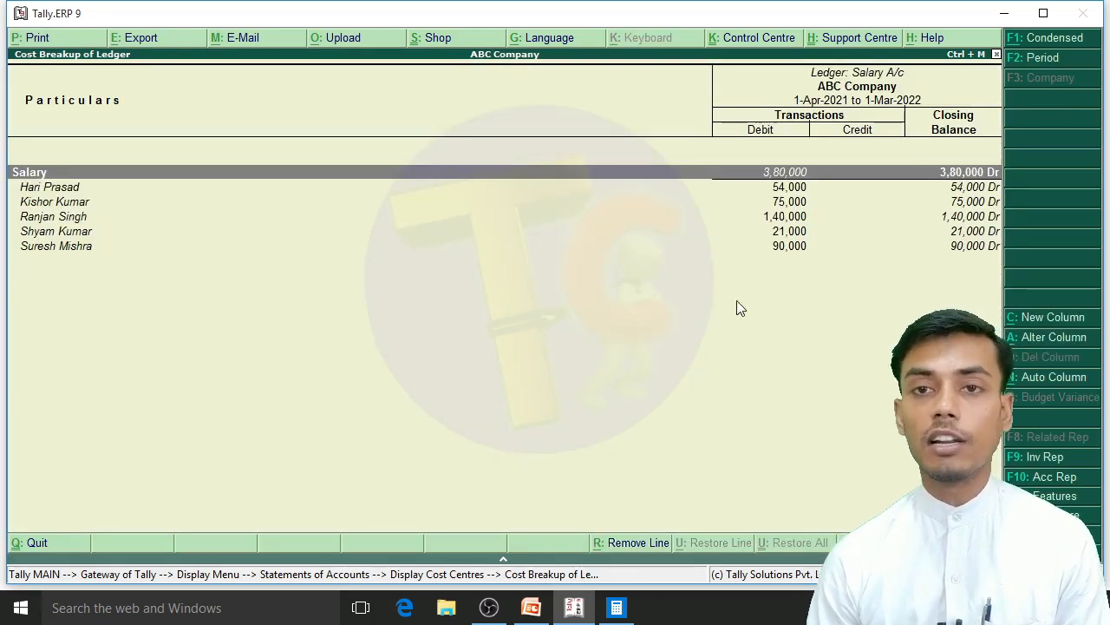
Step: Display the Ledger Break-up of Rent A/c to review its office allocations, and return to the Display Menu
{"action": "key", "text": "Escape"}
{"action": "key", "text": "Return"}
{"action": "key", "text": "Up"}
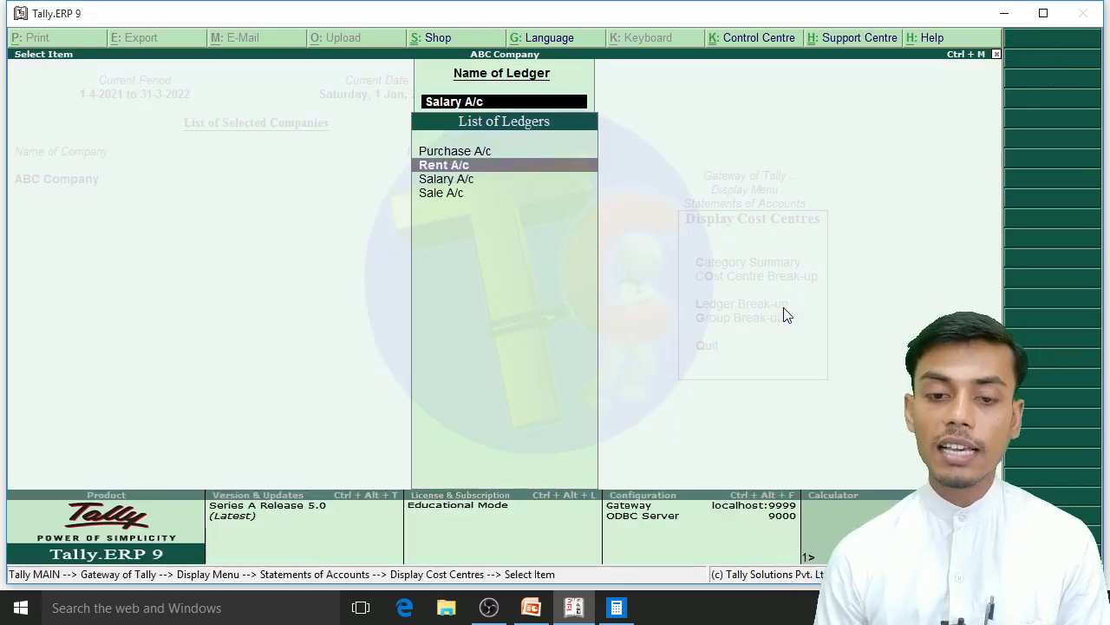
{"action": "key", "text": "Return"}
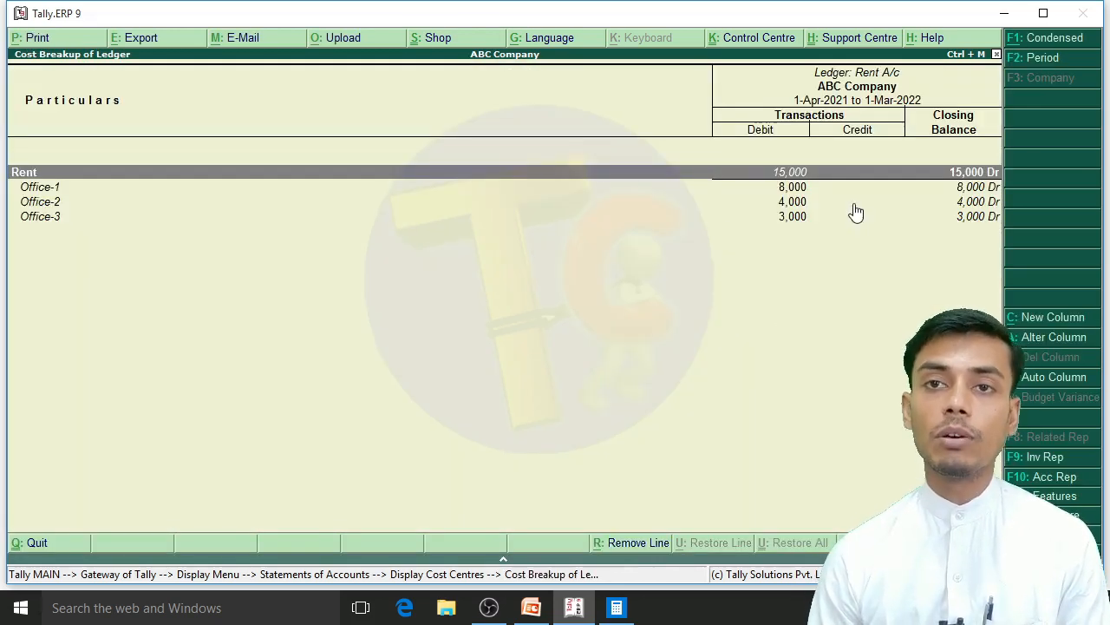
{"action": "key", "text": "Escape"}
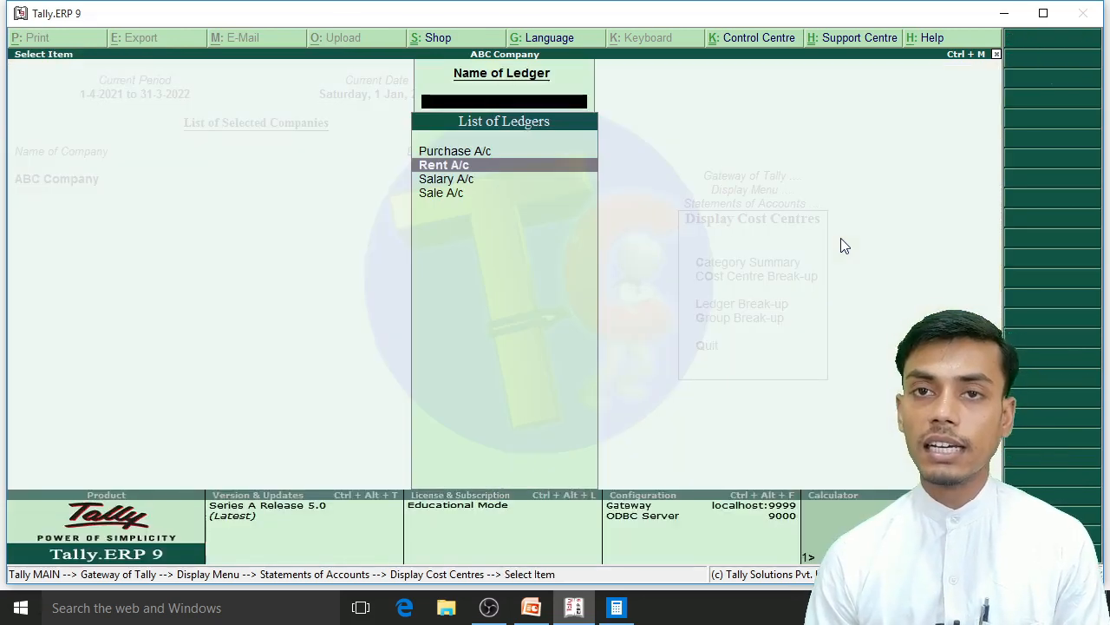
{"action": "key", "text": "Escape"}
{"action": "key", "text": "Escape"}
{"action": "key", "text": "Escape"}
{"action": "key", "text": "Escape"}
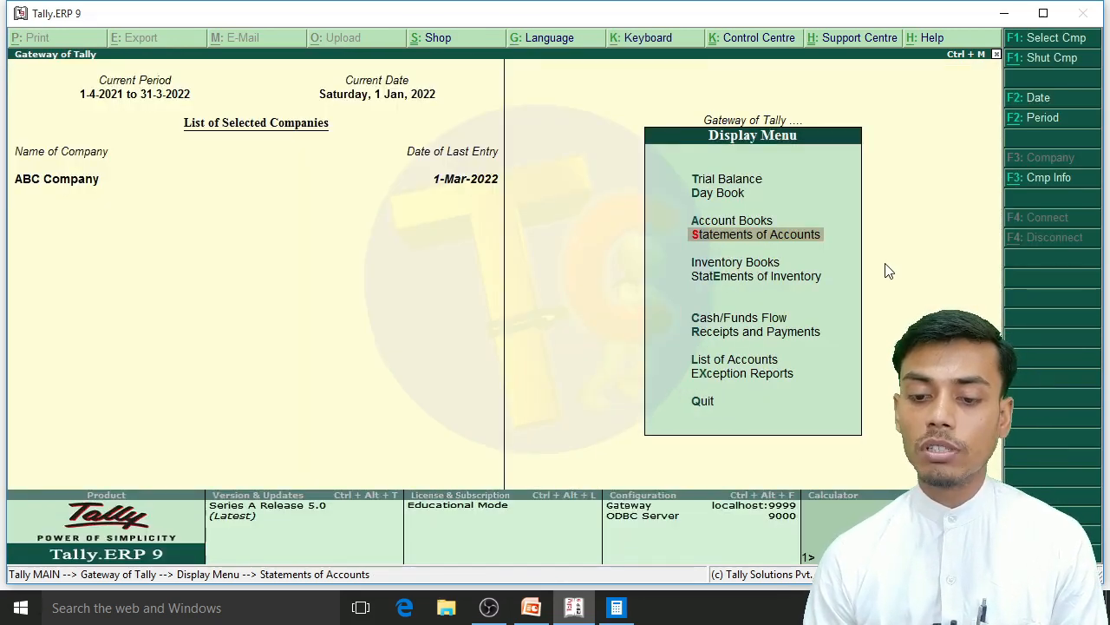